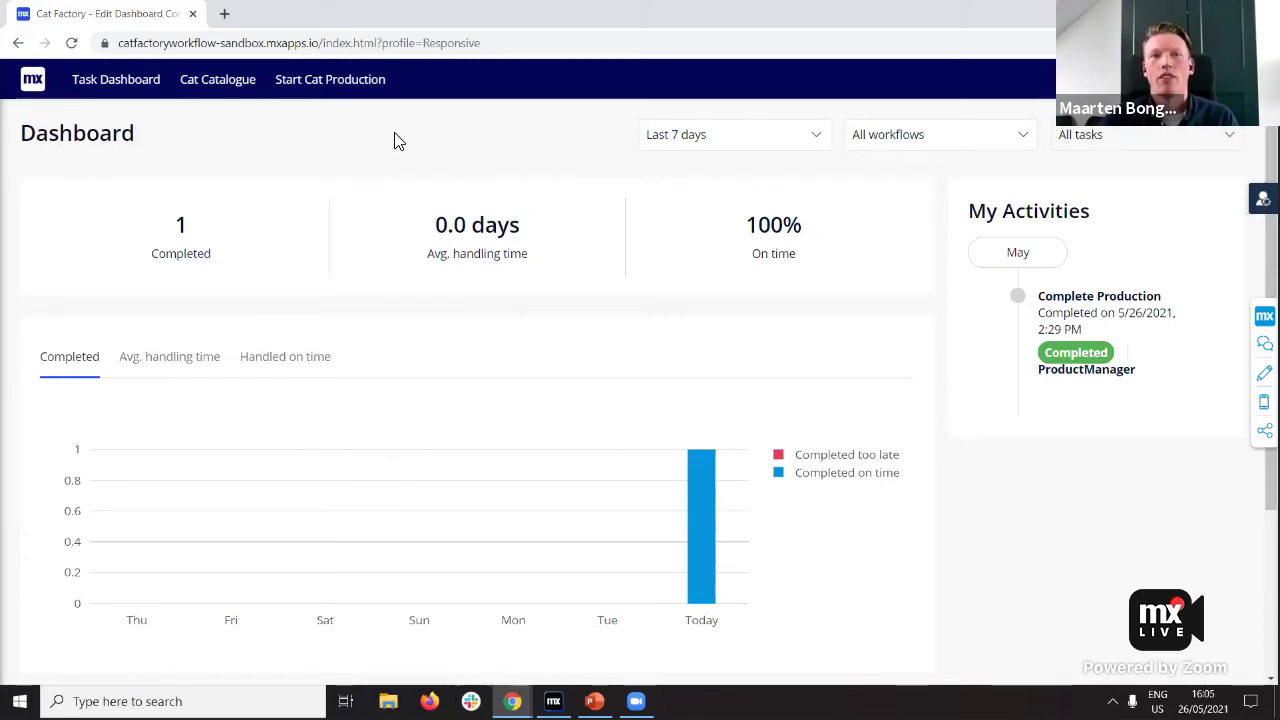
Create a new cat production request with 2 as the number of cats and a cat price of 200.
left_click(354, 88)
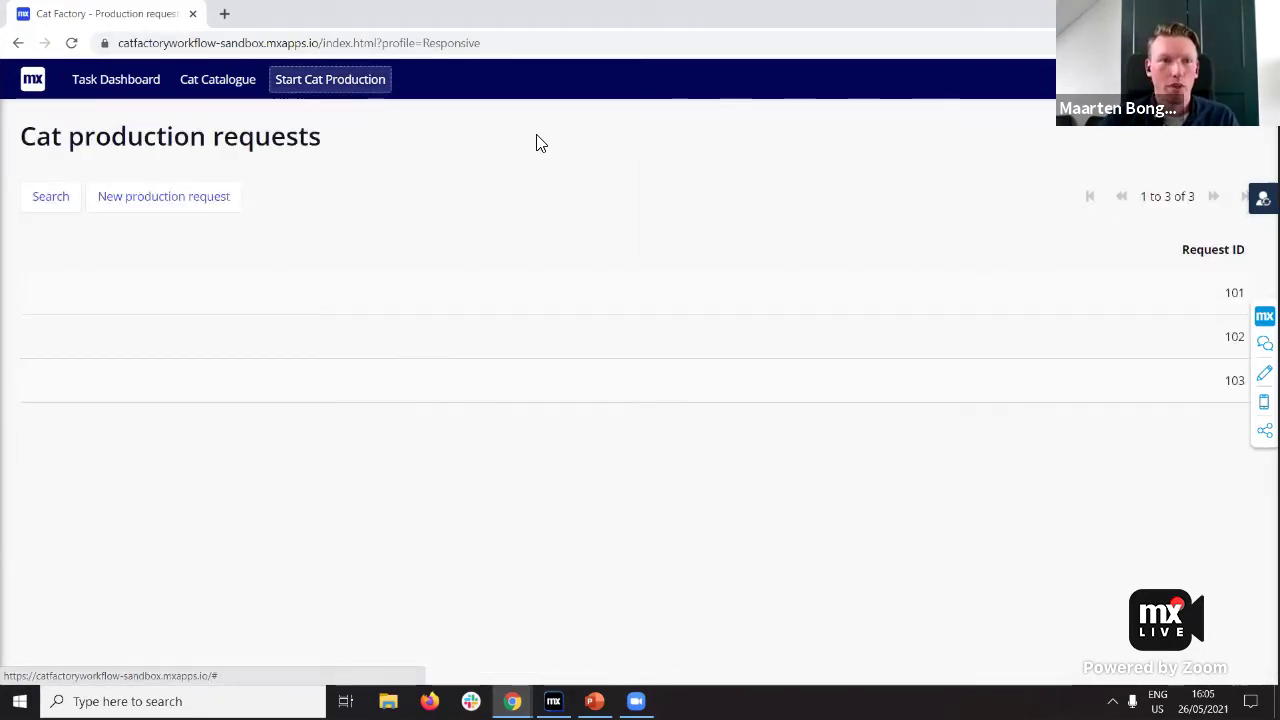
left_click(186, 200)
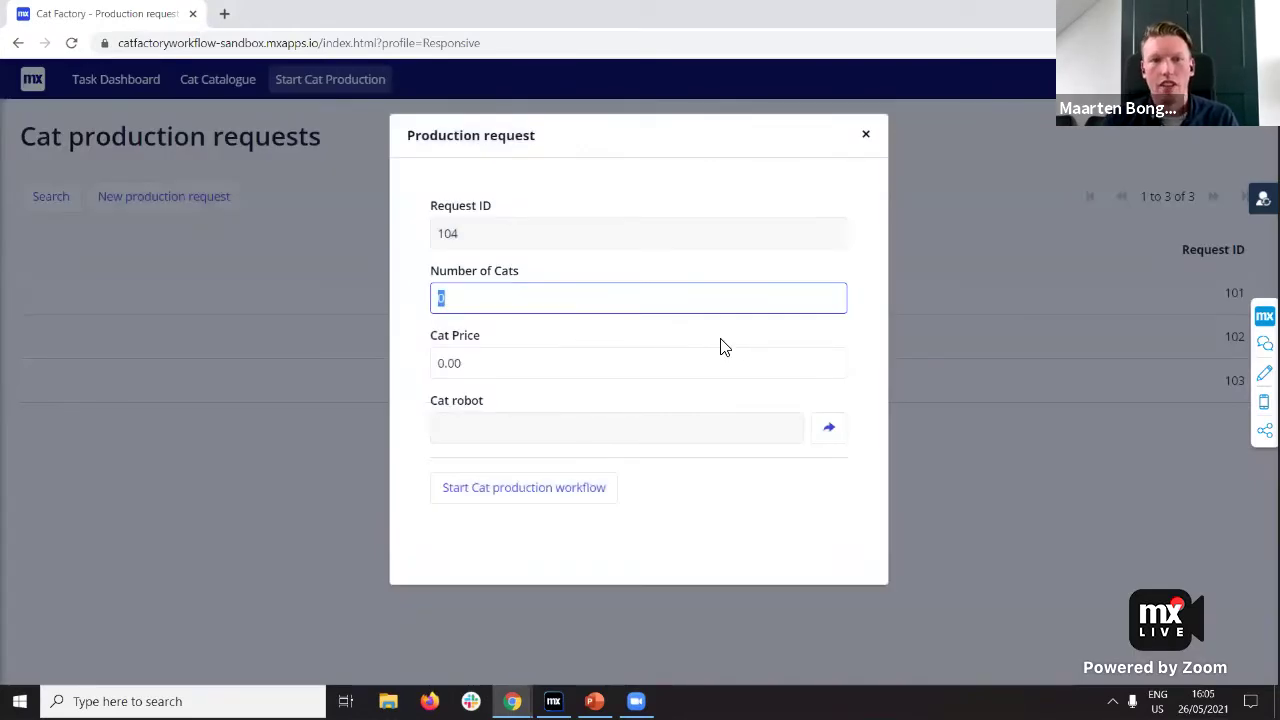
type("2")
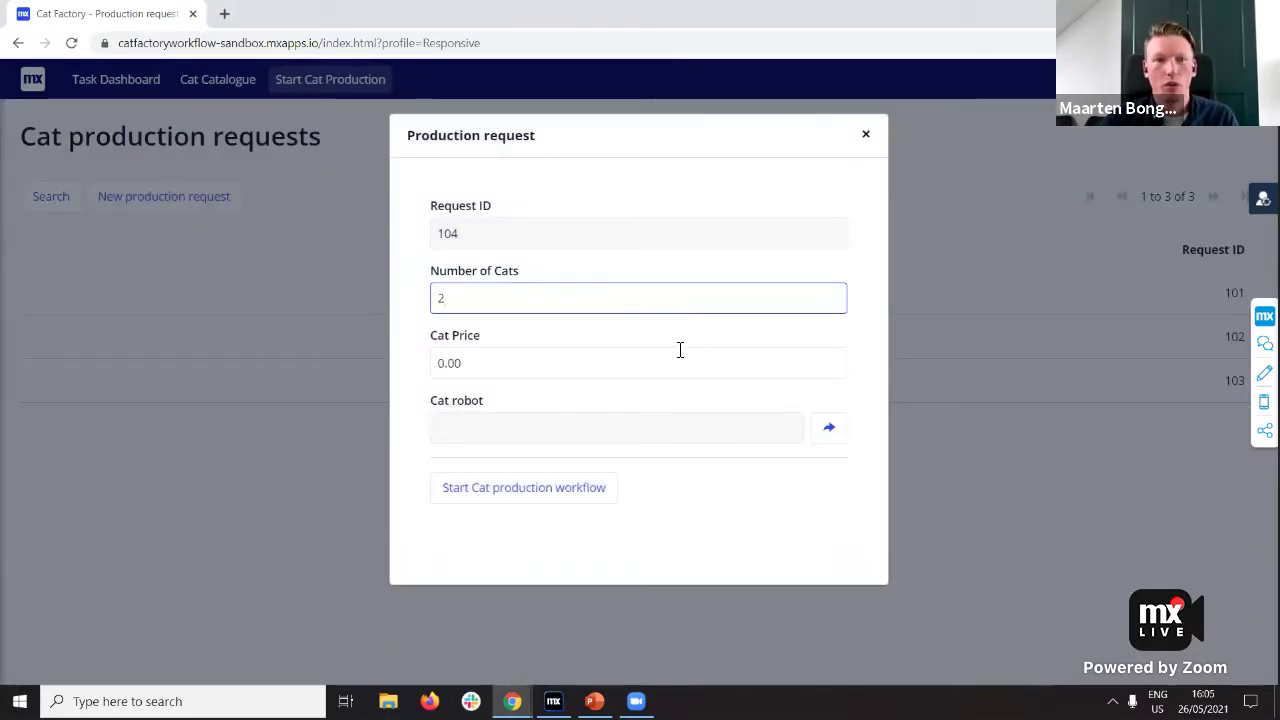
key("Tab")
type("200")
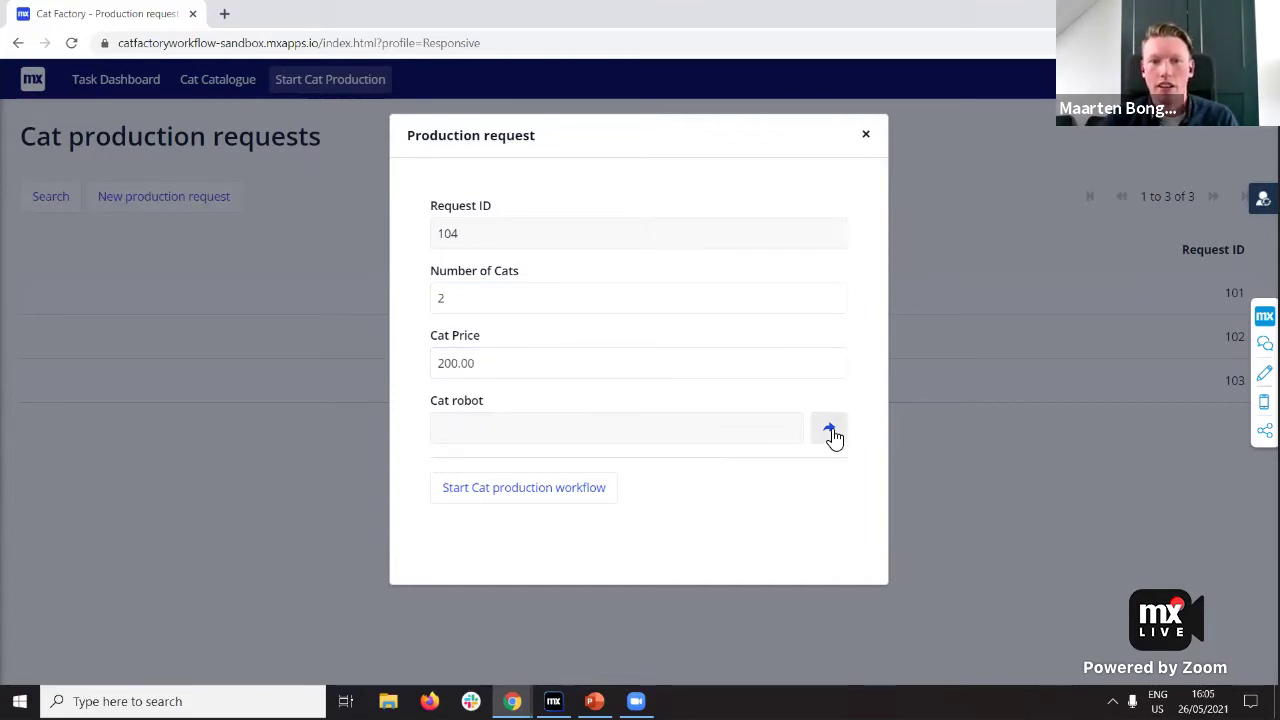
Choose Cat Robot Model 2 as the request's cat robot and start the cat production workflow.
left_click(830, 428)
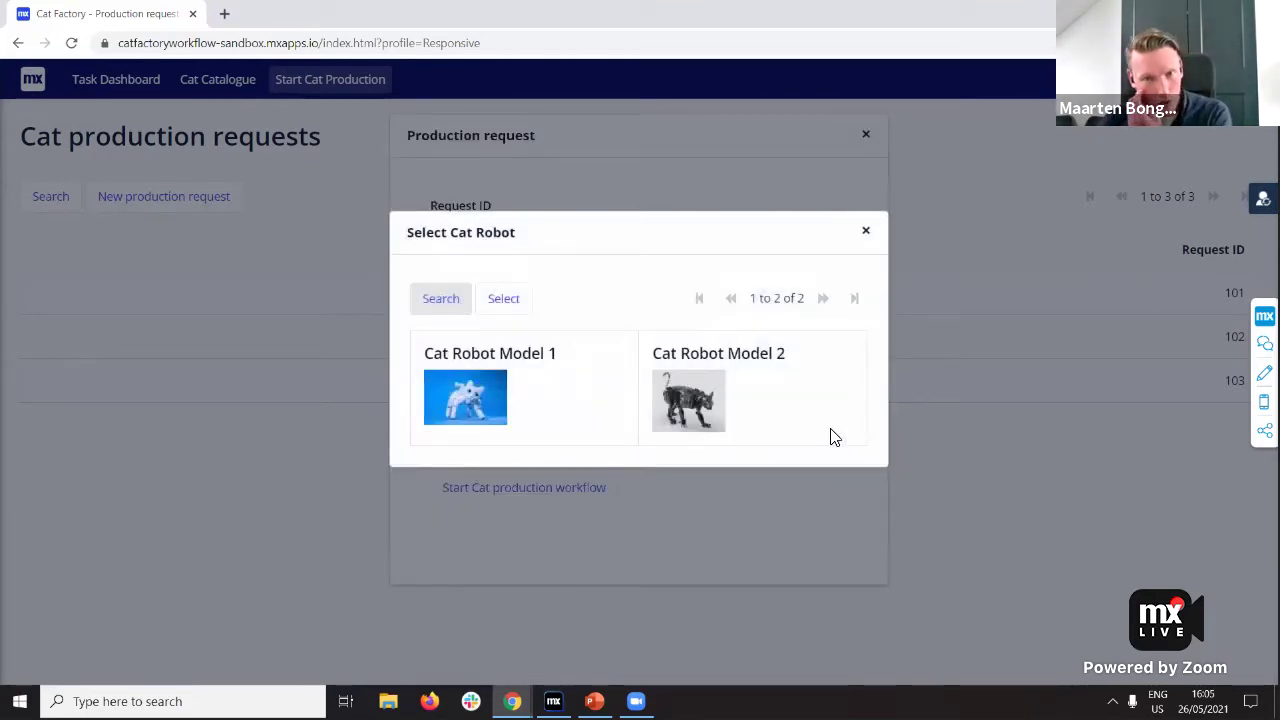
left_click(767, 372)
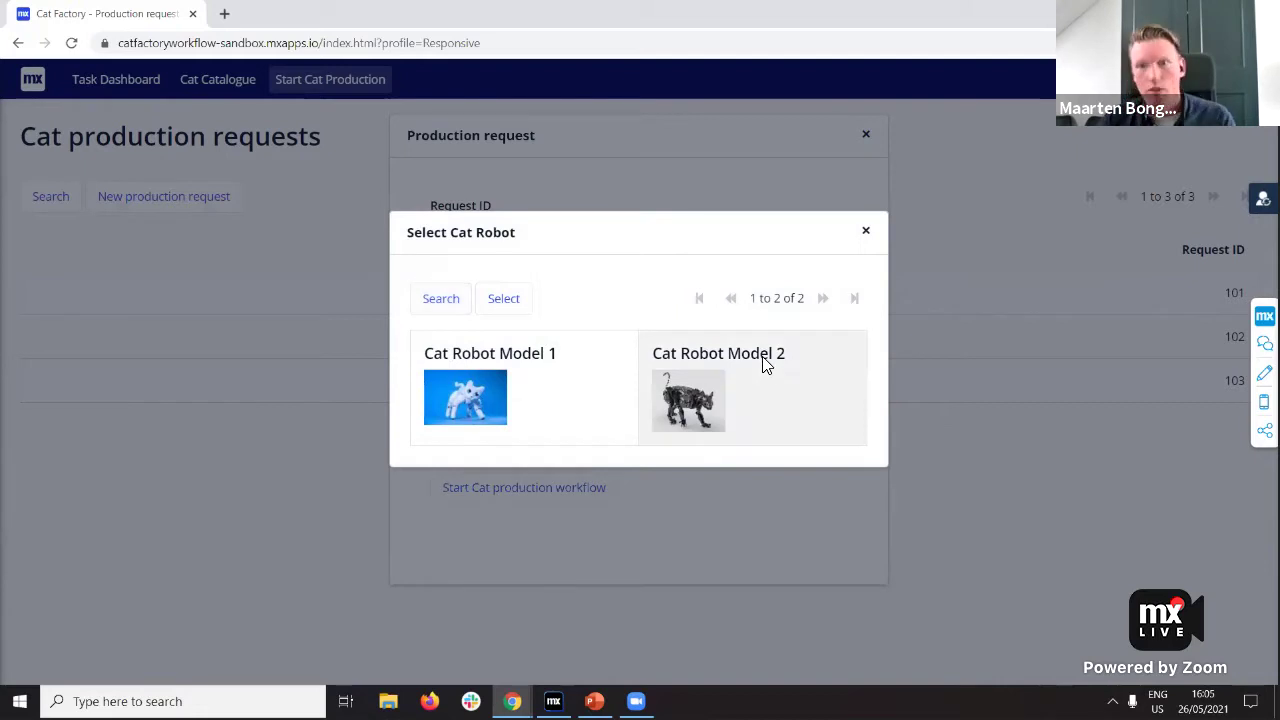
left_click(520, 298)
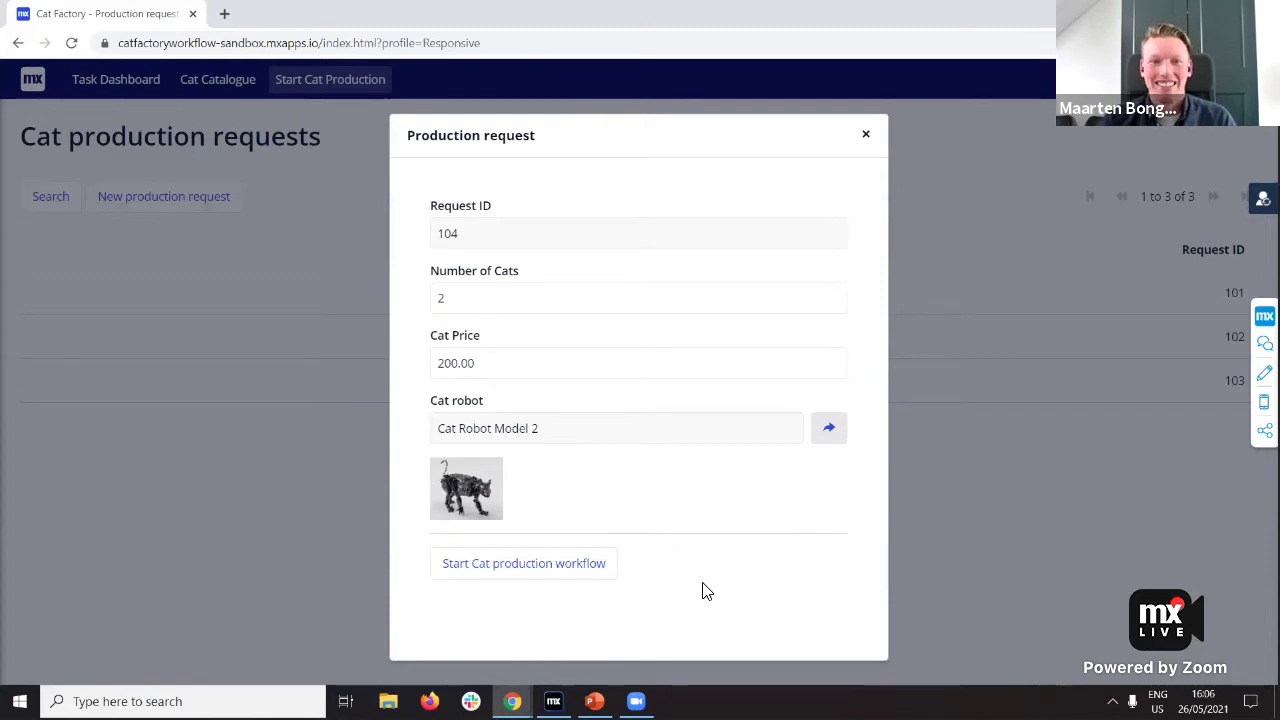
left_click(596, 572)
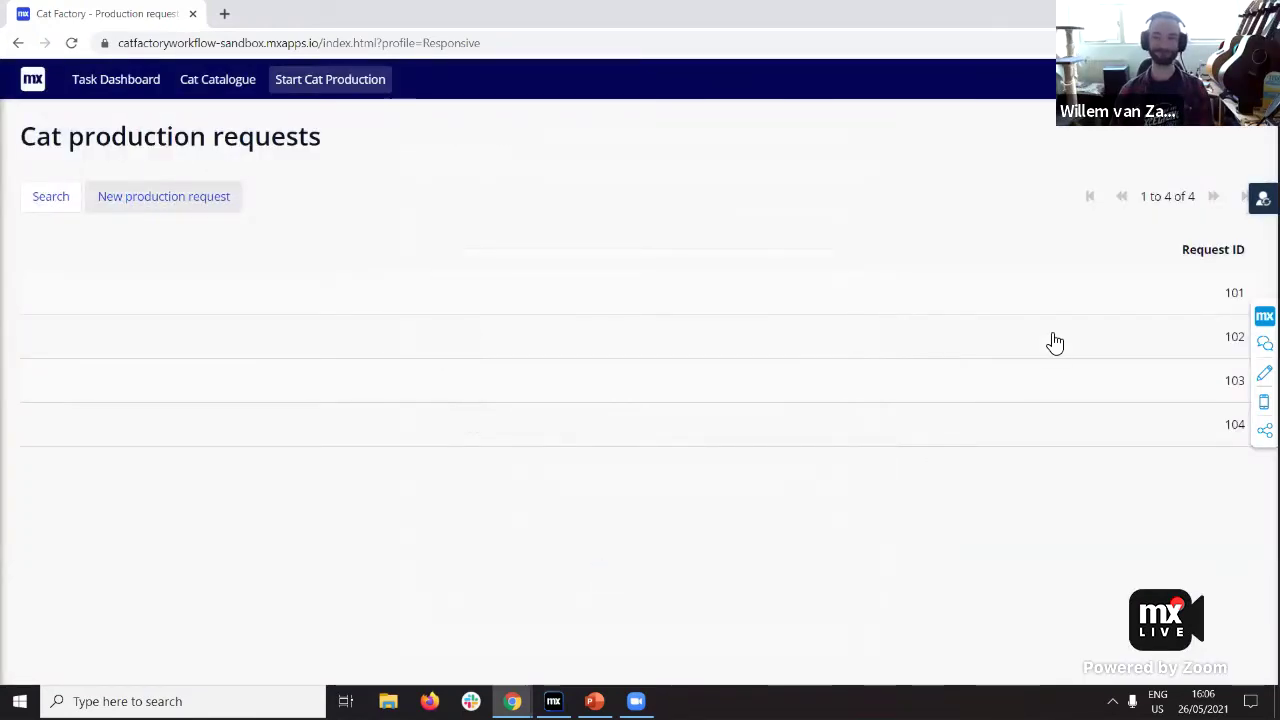
Switch to the PurchaseManager demo user and list all open tasks on the task dashboard.
left_click(1263, 197)
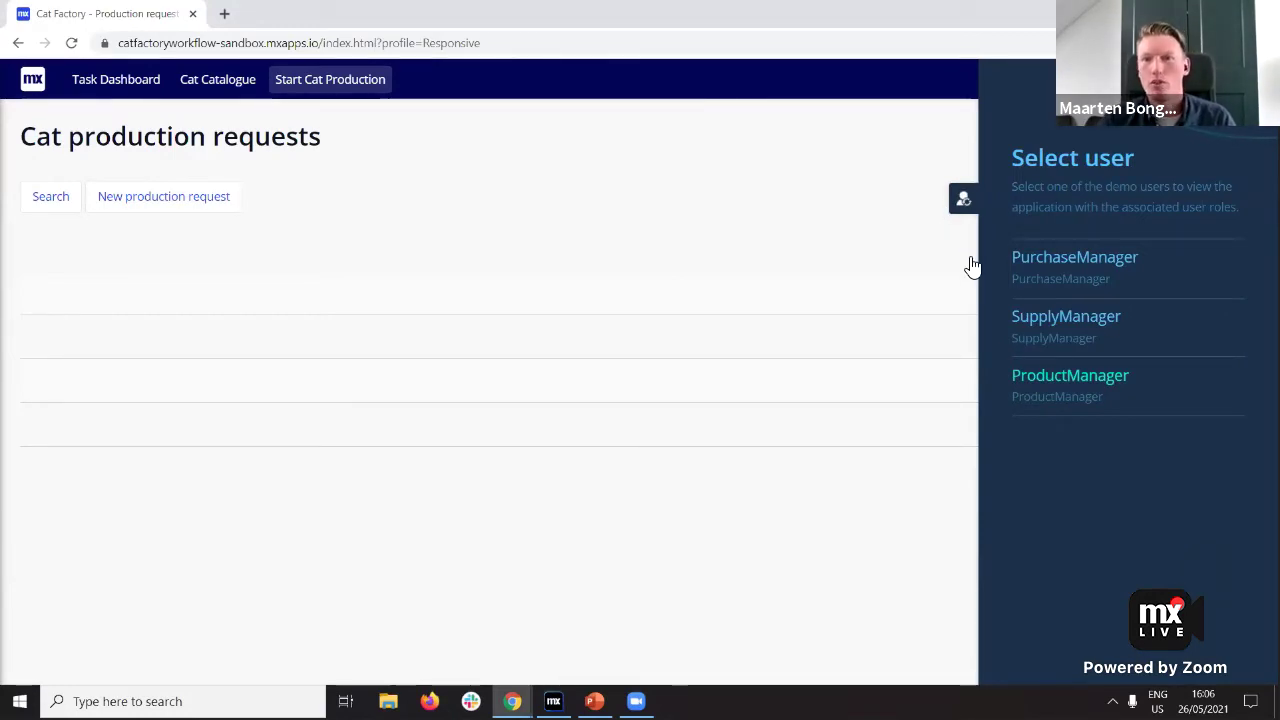
left_click(1020, 262)
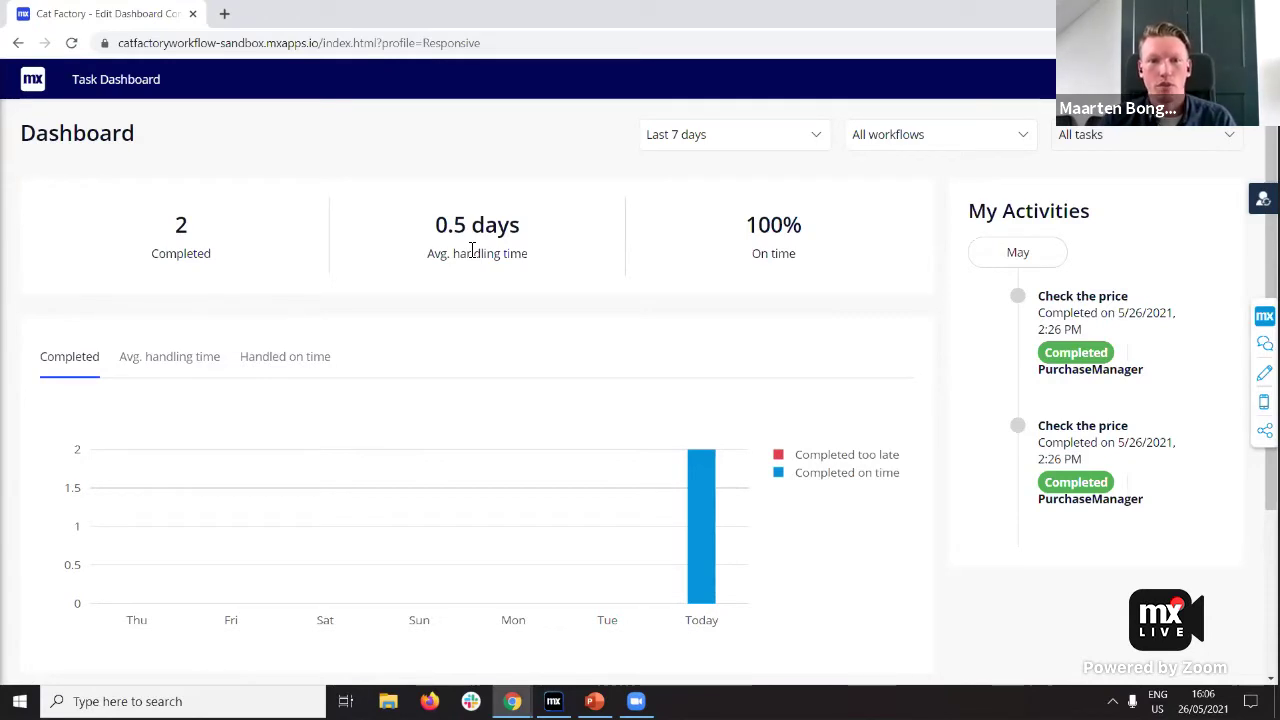
scroll(472, 255, "down", 3)
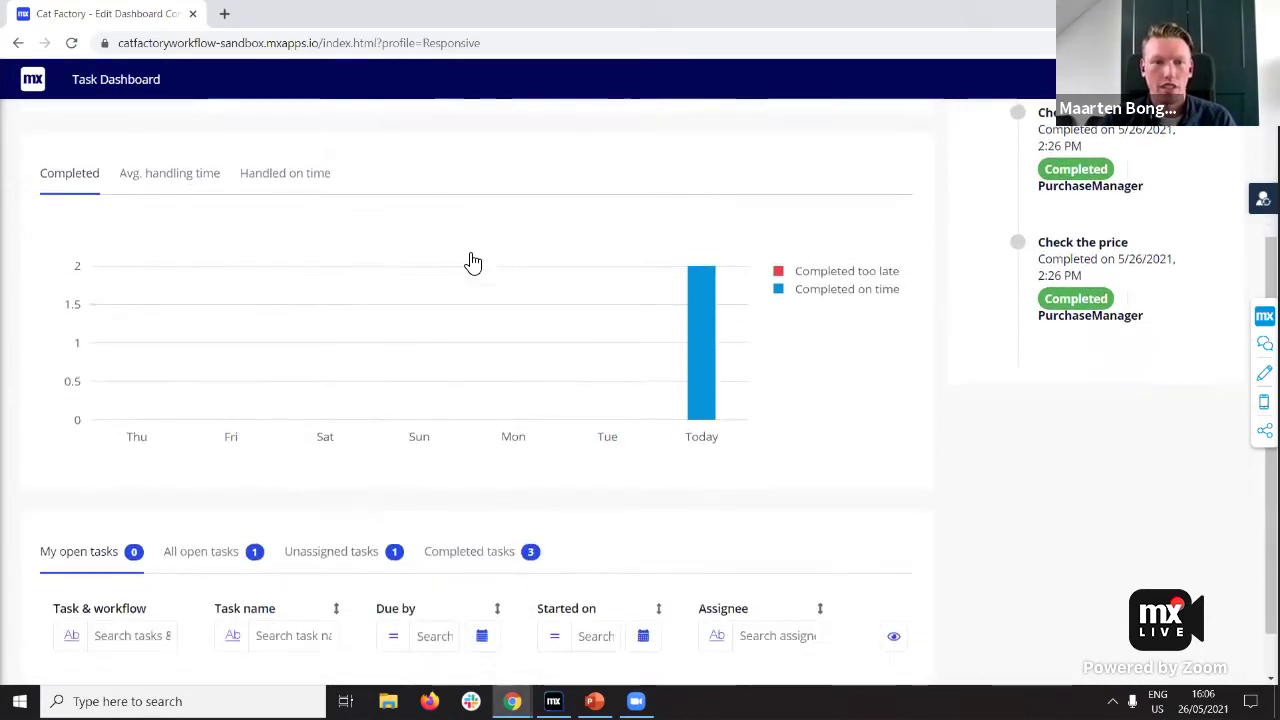
left_click(222, 512)
scroll(230, 530, "down", 2)
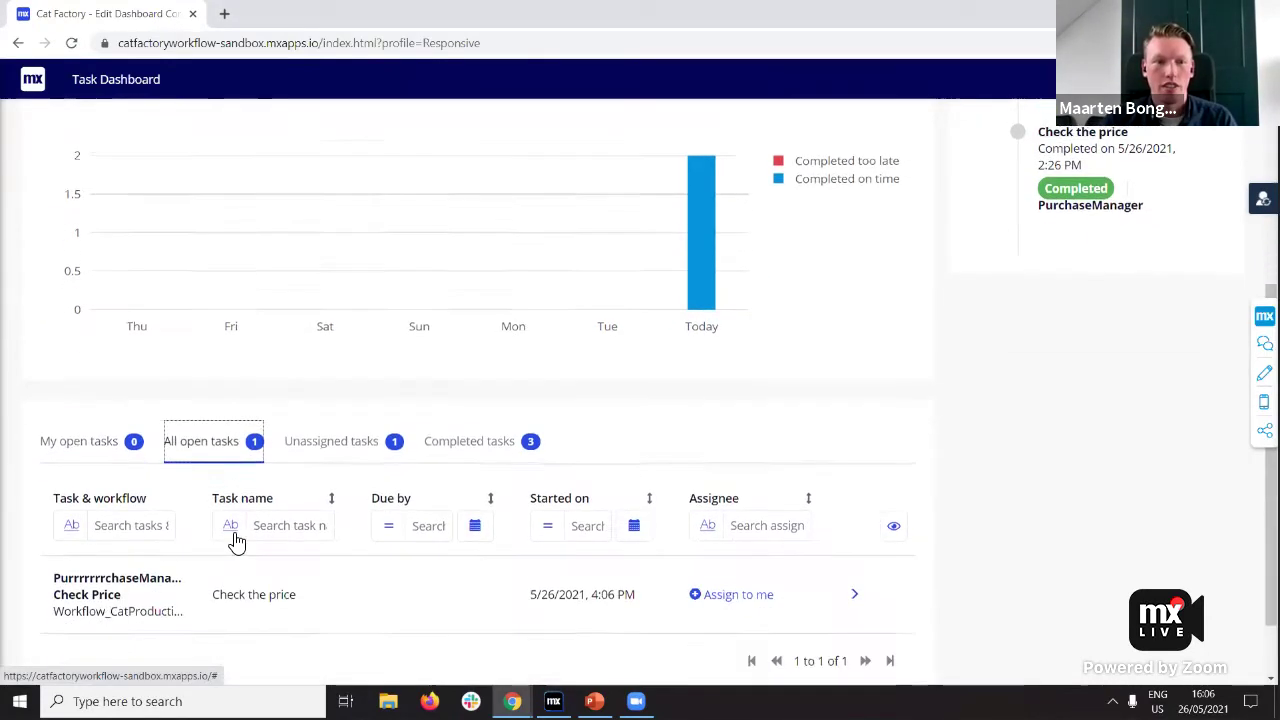
Assign the Check the price task to the current user, mark the price as OK and complete the task.
left_click(729, 522)
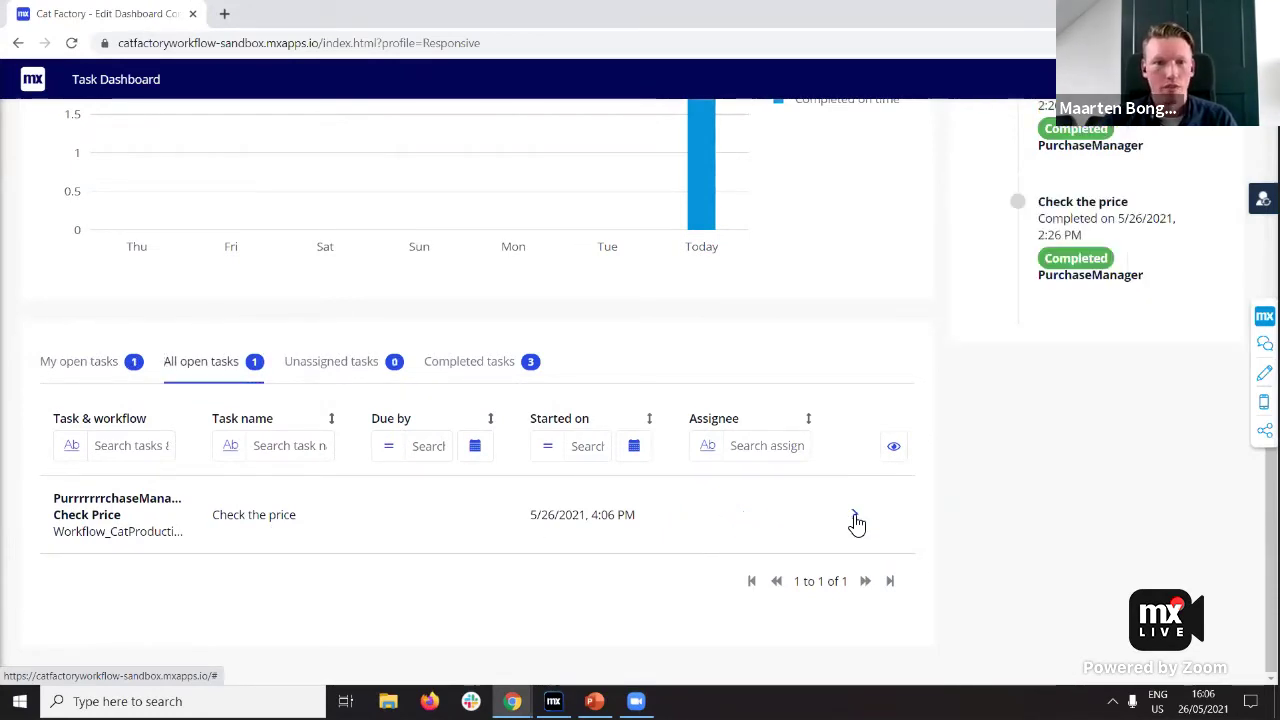
left_click(849, 517)
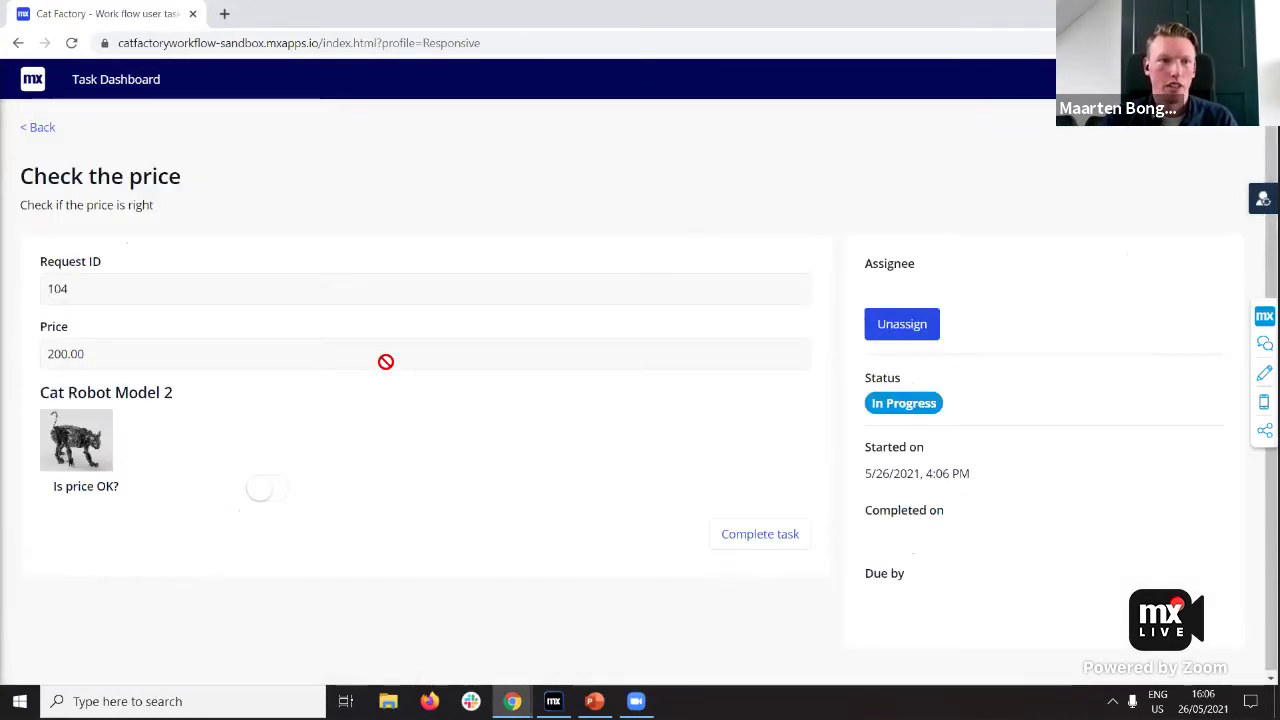
left_click(273, 491)
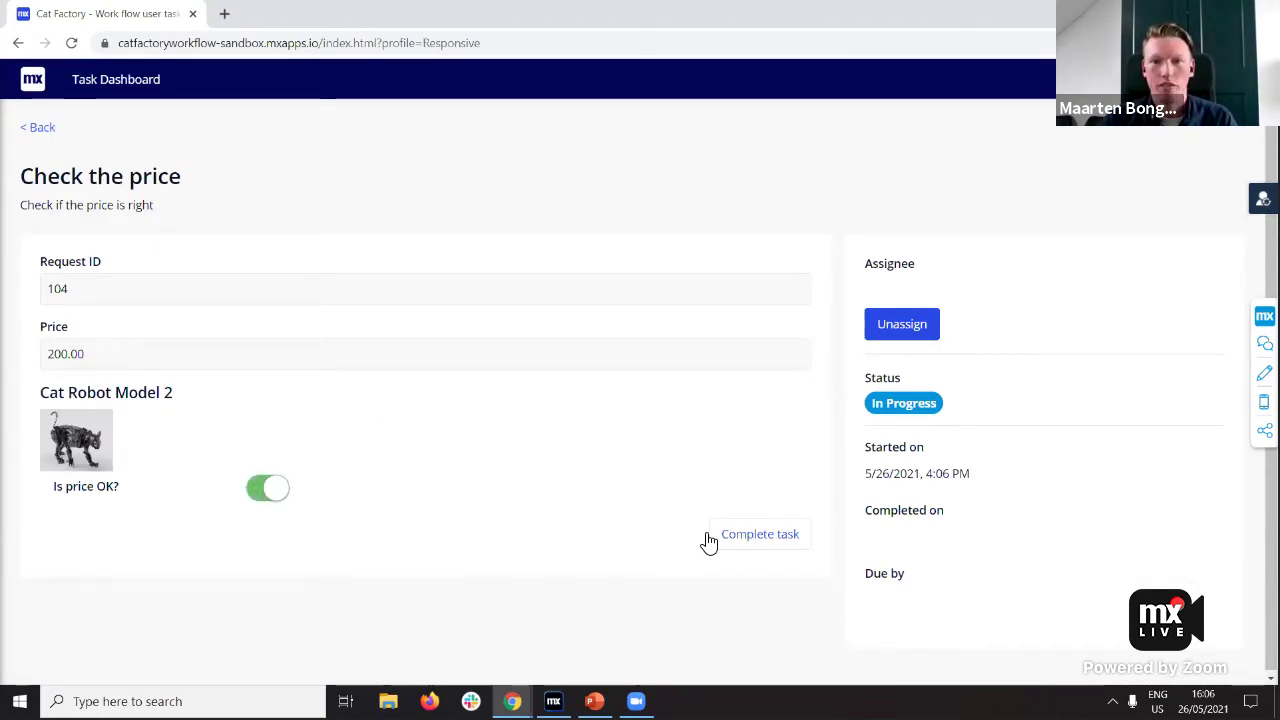
left_click(742, 540)
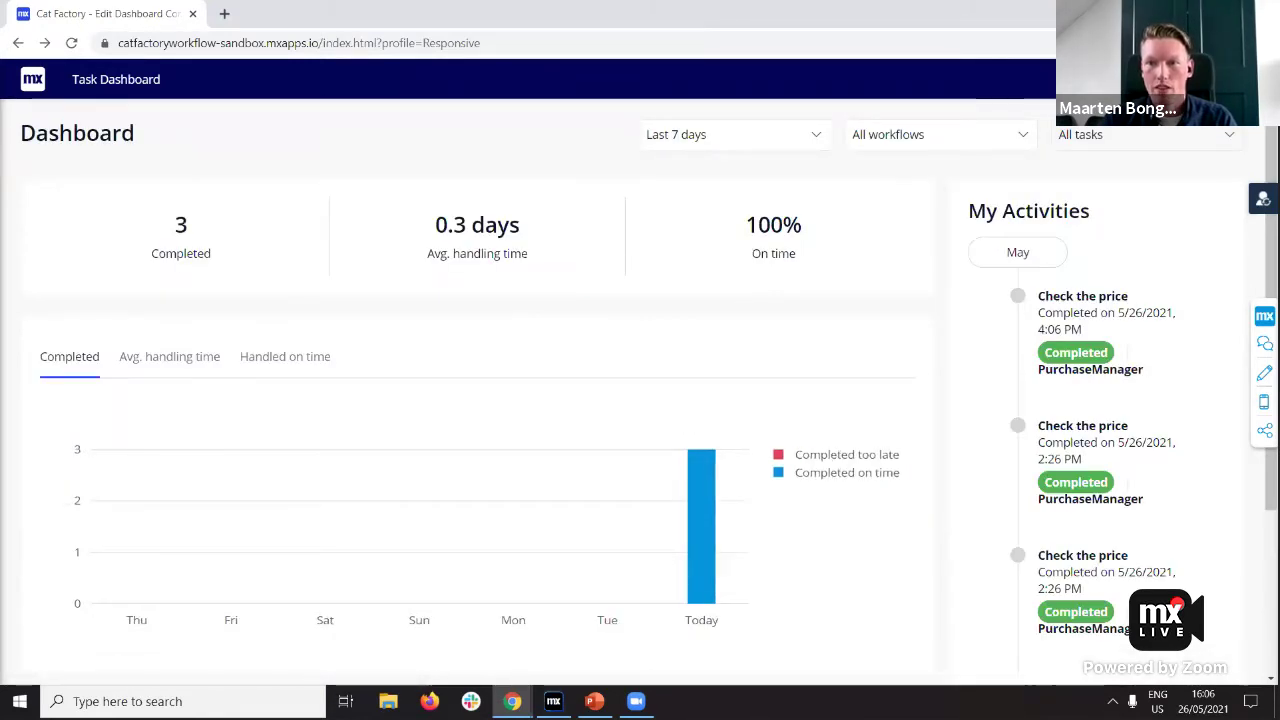
Switch to the SupplyManager demo user and list all open tasks on the dashboard.
left_click(1263, 198)
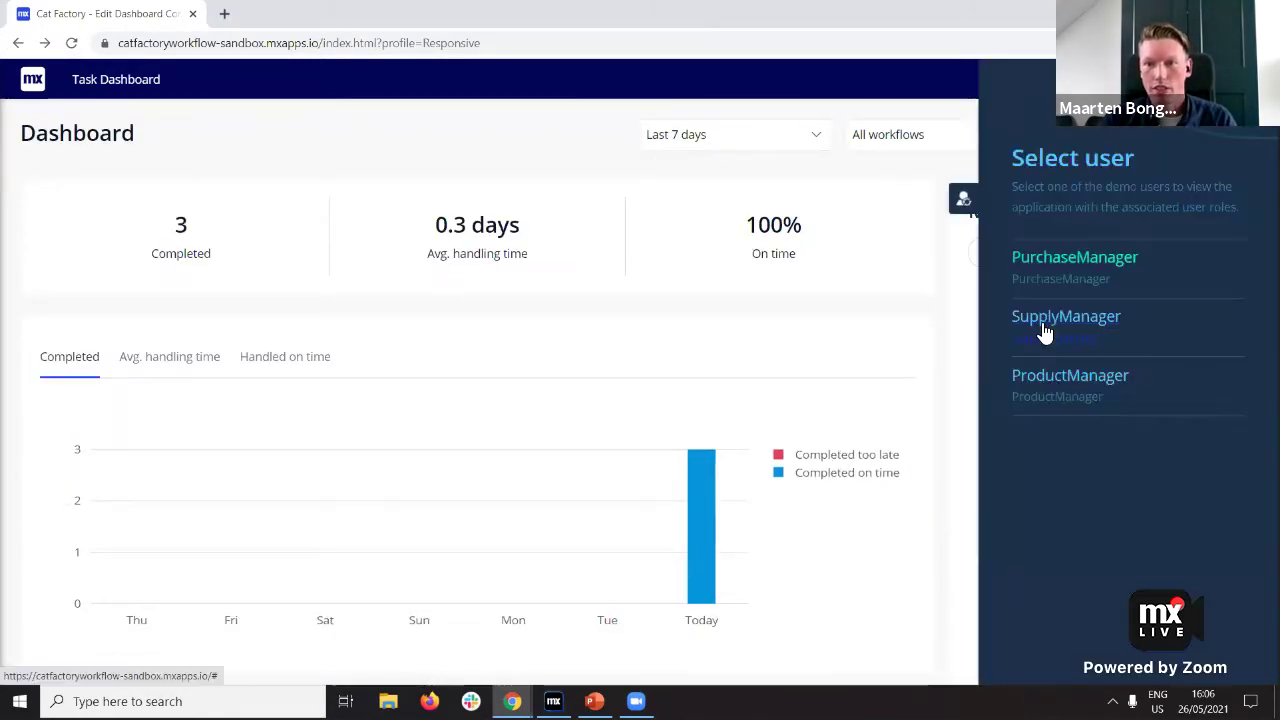
left_click(1019, 330)
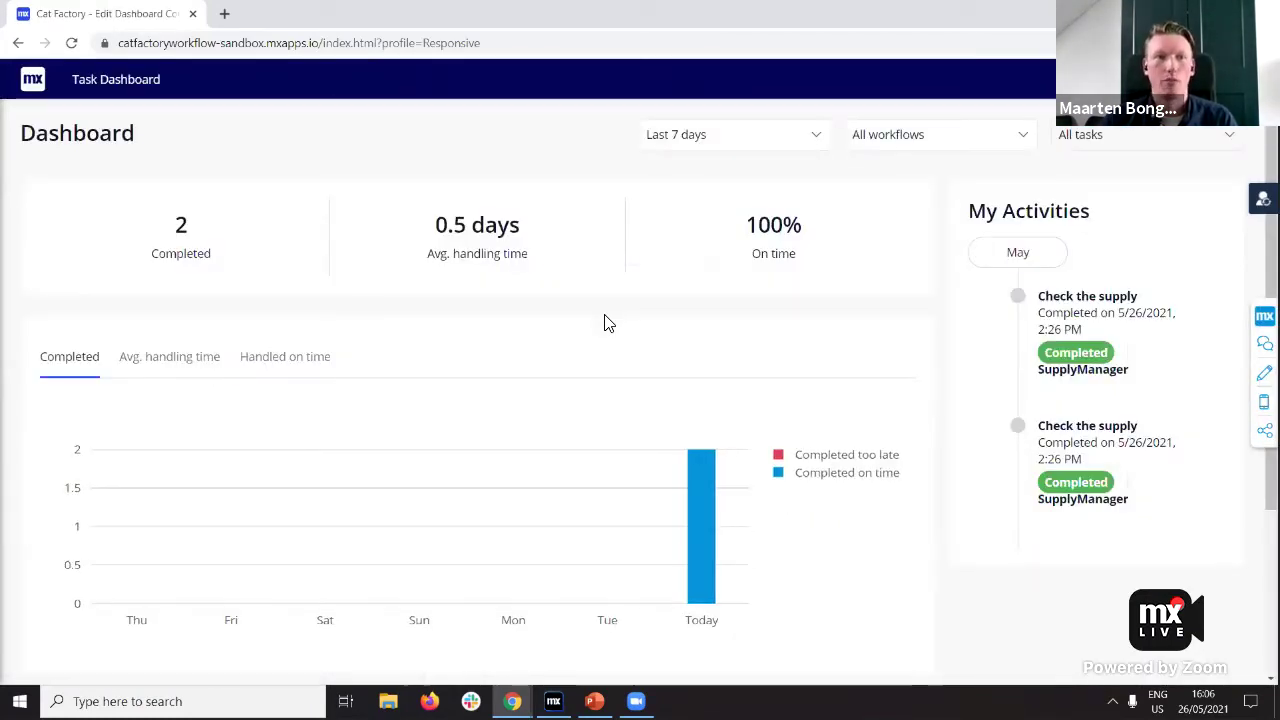
scroll(607, 322, "down", 2)
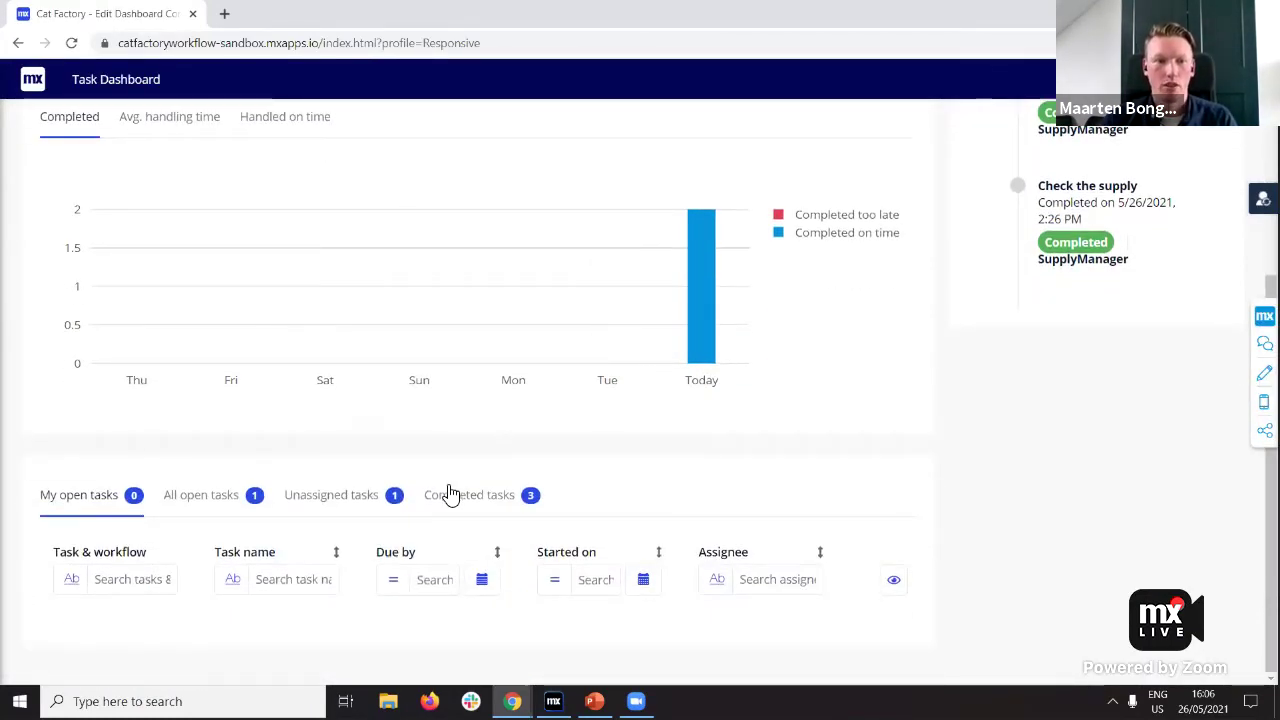
left_click(214, 513)
scroll(230, 560, "down", 1)
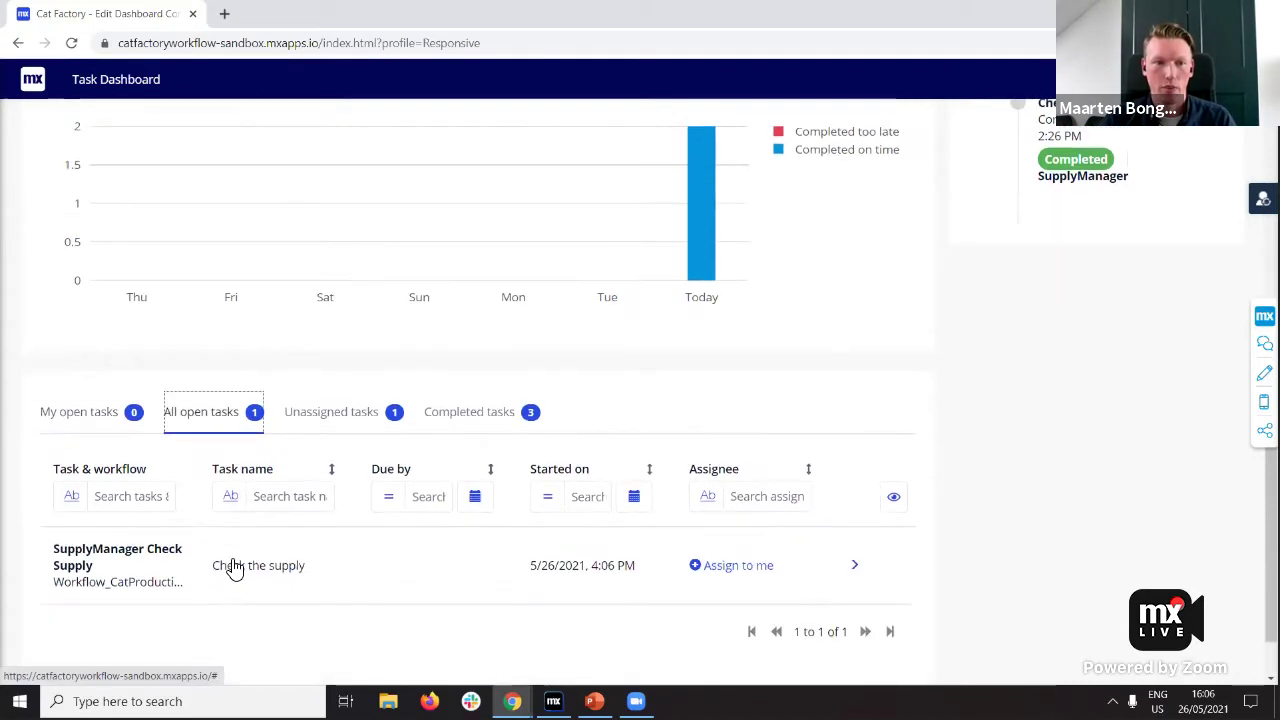
Assign the Check the supply task to the current user, mark the supply as OK and complete the task.
left_click(760, 570)
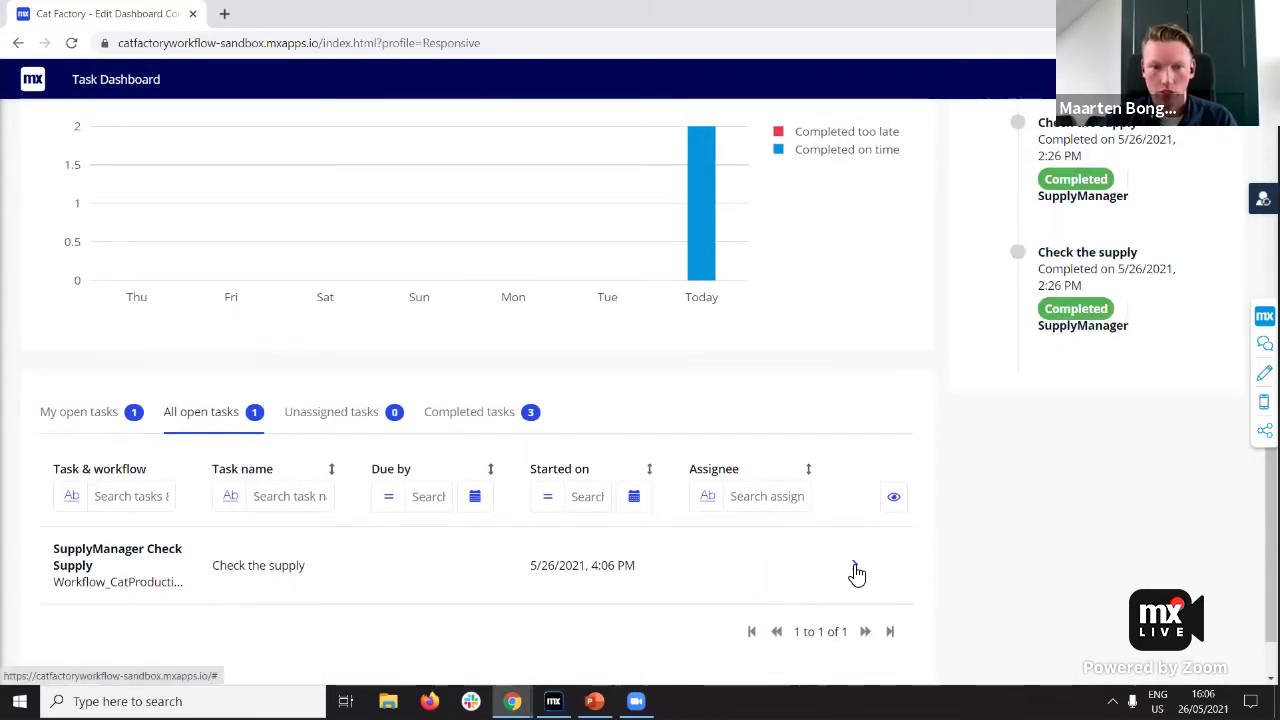
left_click(898, 550)
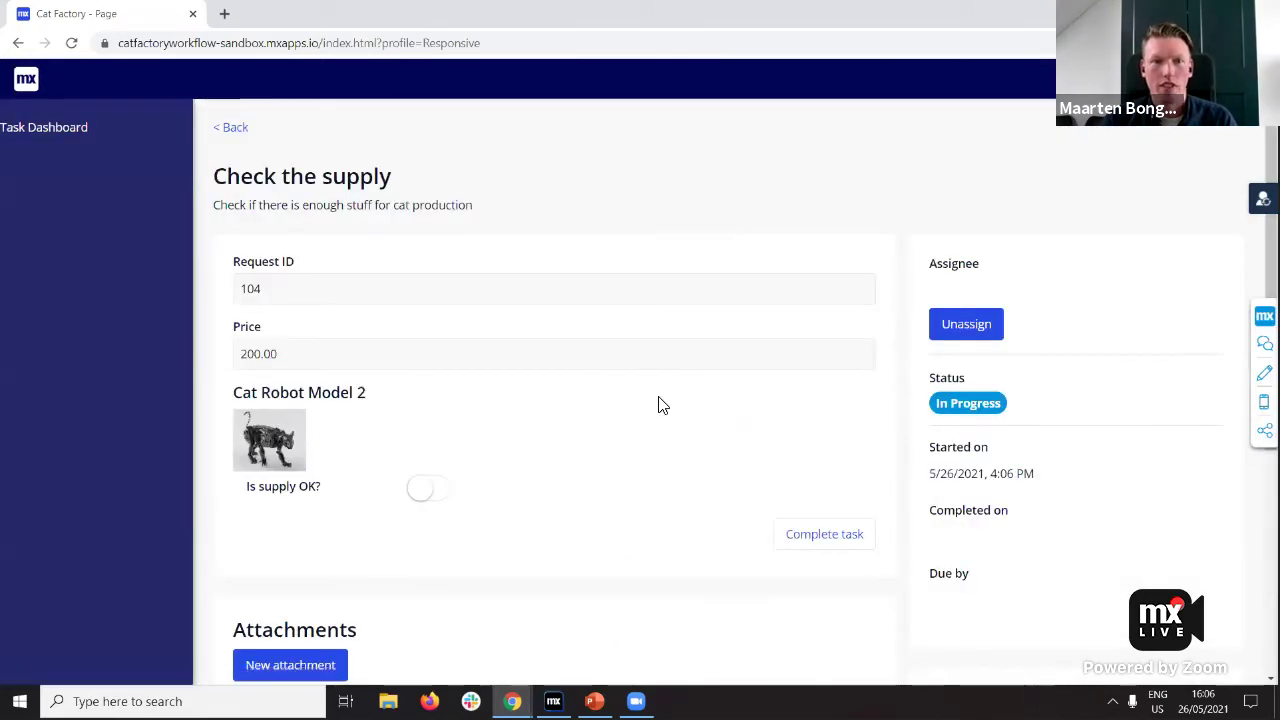
scroll(558, 458, "down", 1)
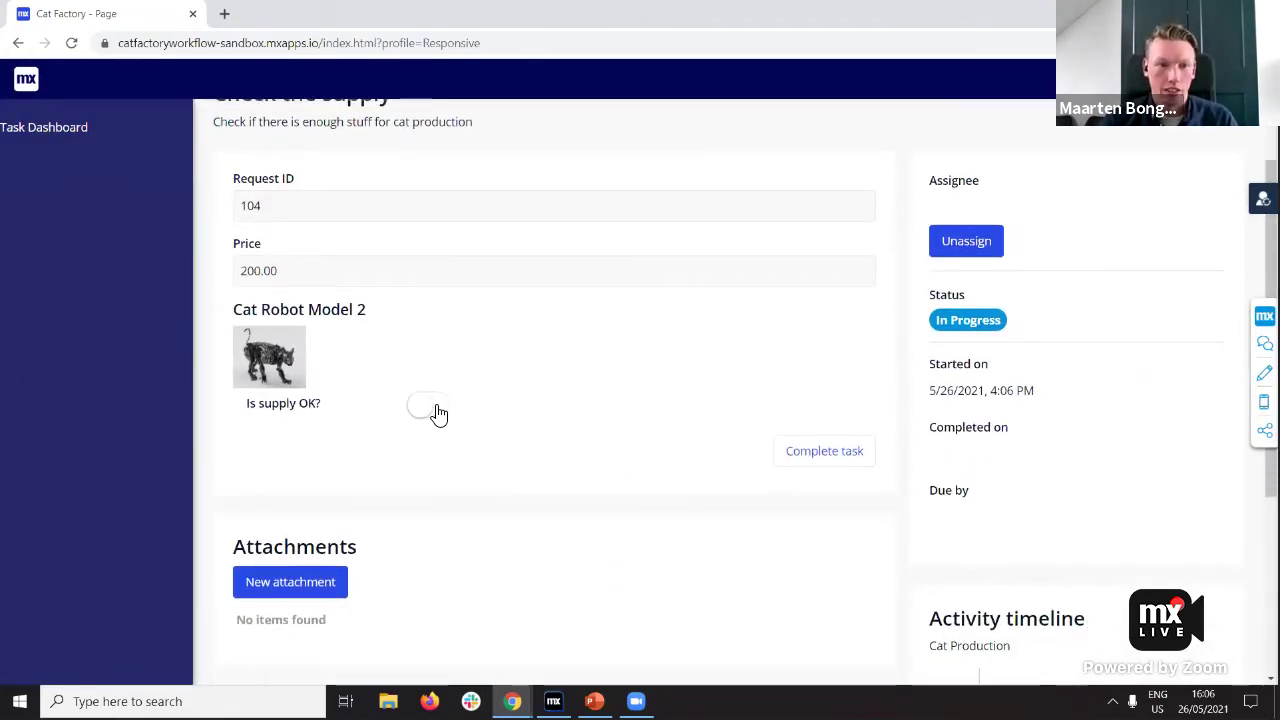
left_click(437, 406)
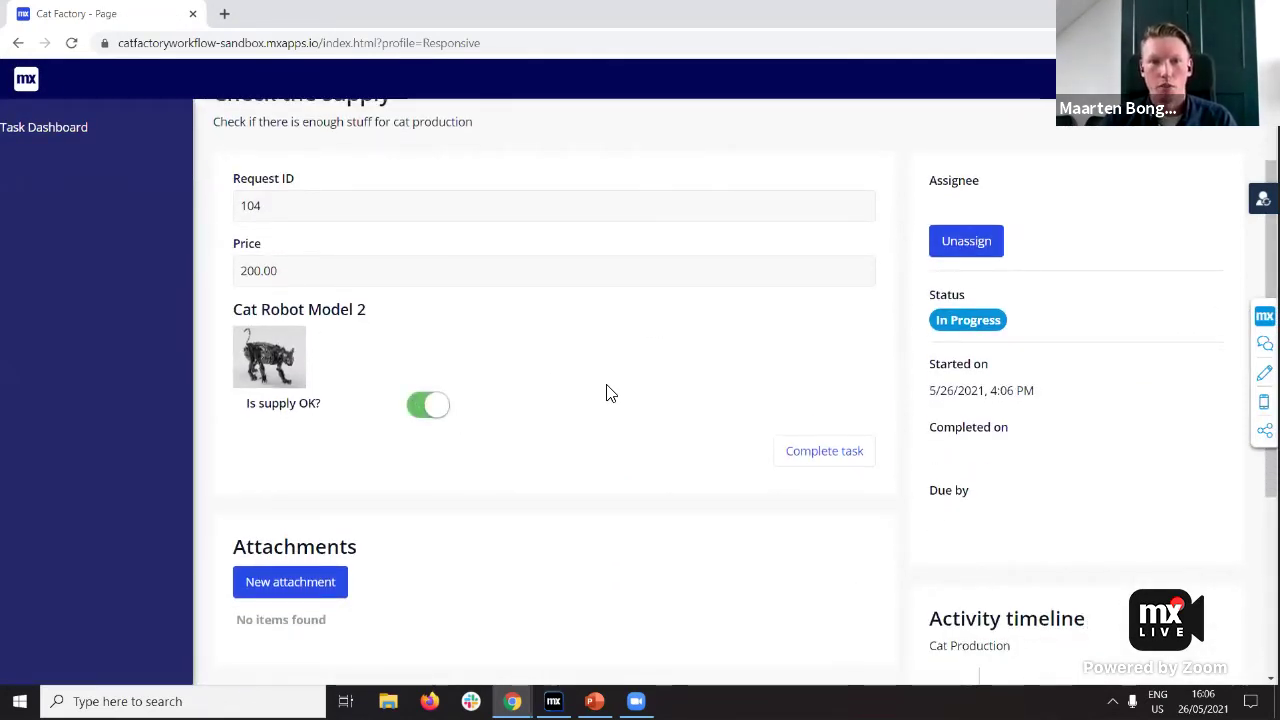
left_click(825, 453)
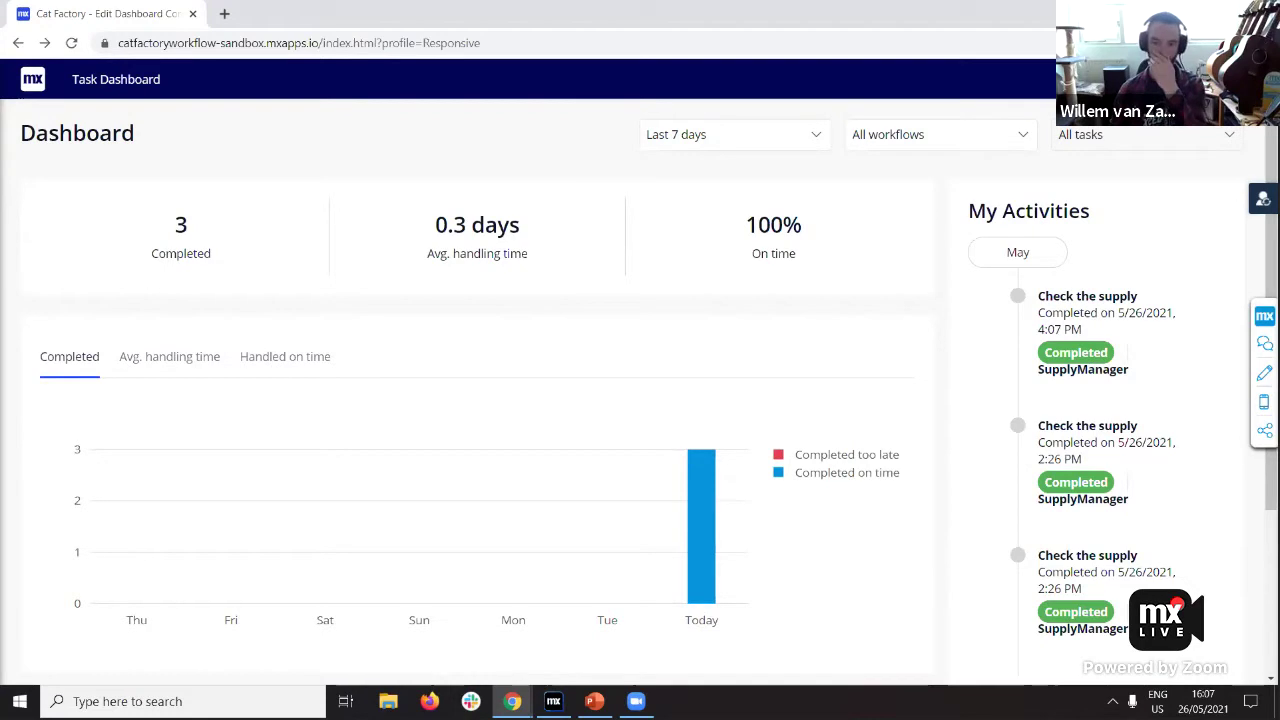
Switch to the ProductManager demo user and list all open tasks on the dashboard.
left_click(1263, 198)
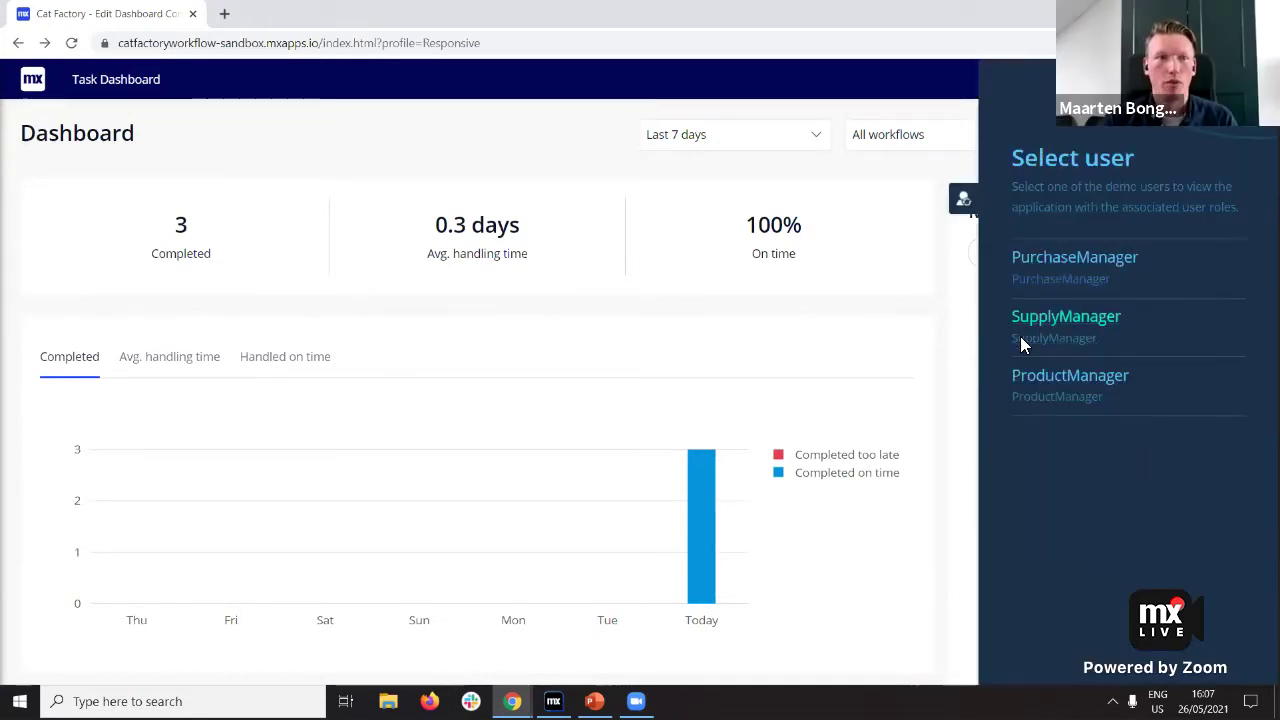
left_click(1029, 388)
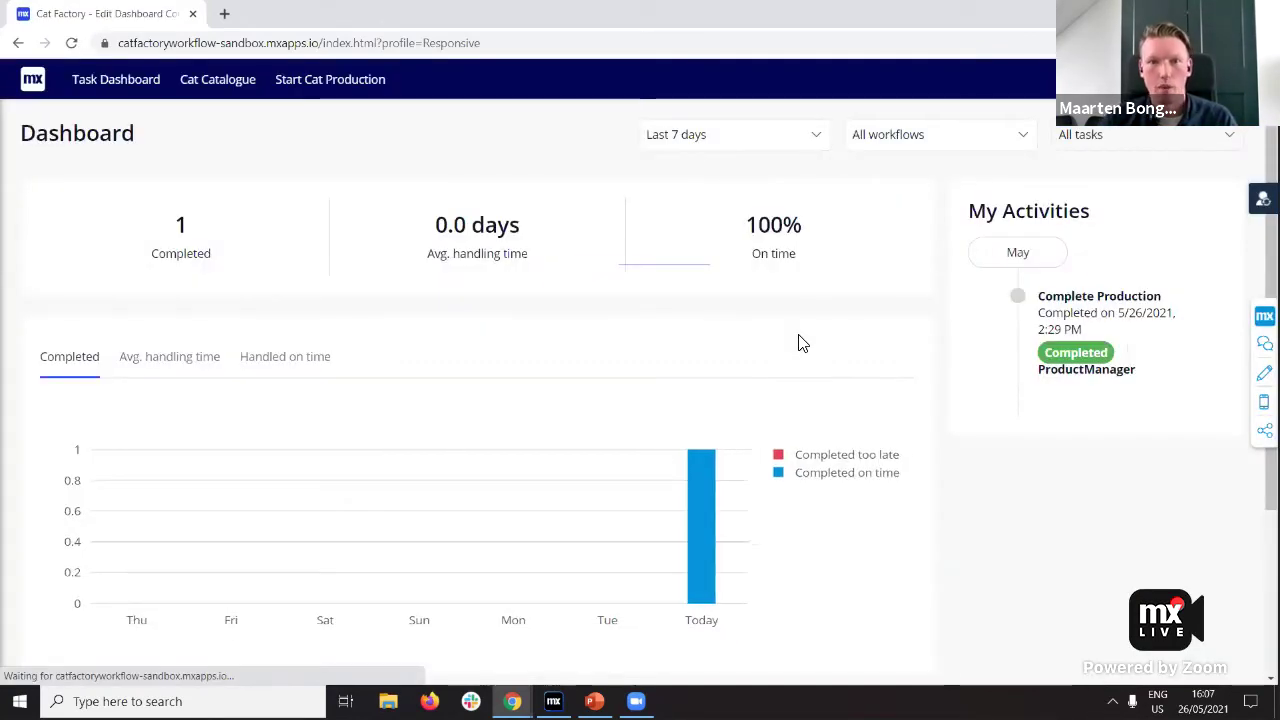
scroll(791, 343, "down", 3)
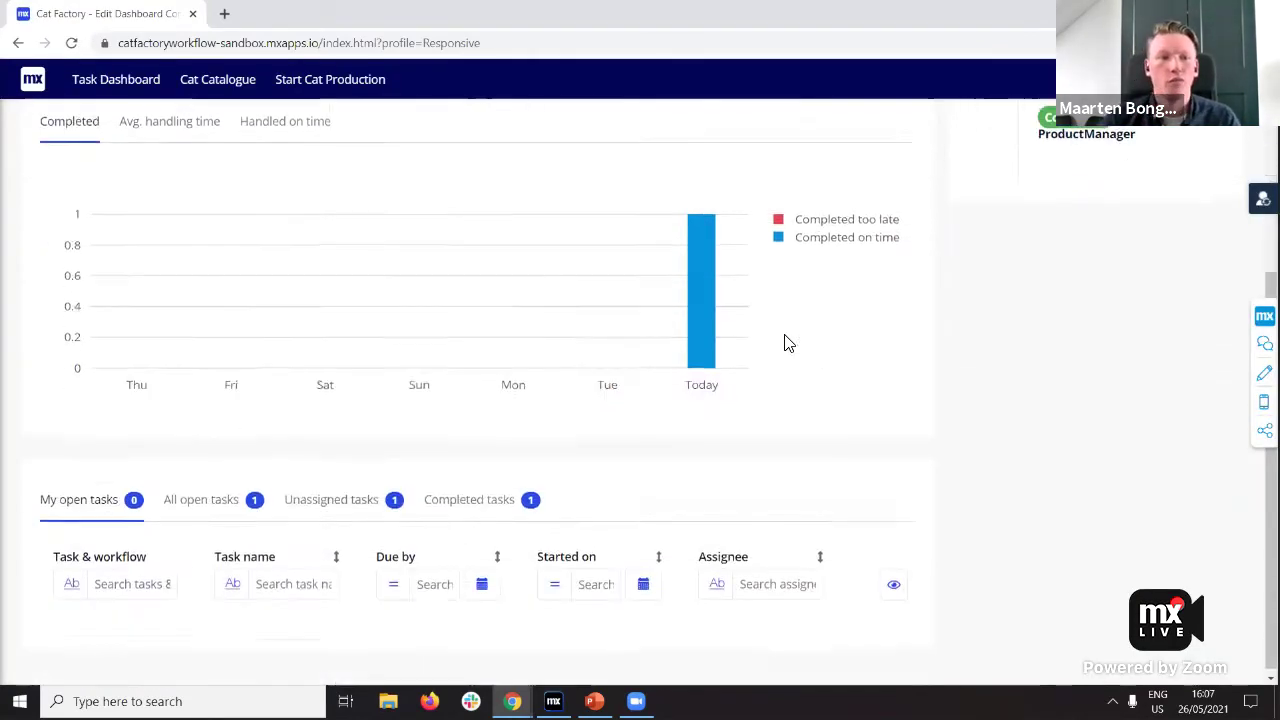
left_click(200, 500)
scroll(215, 530, "down", 2)
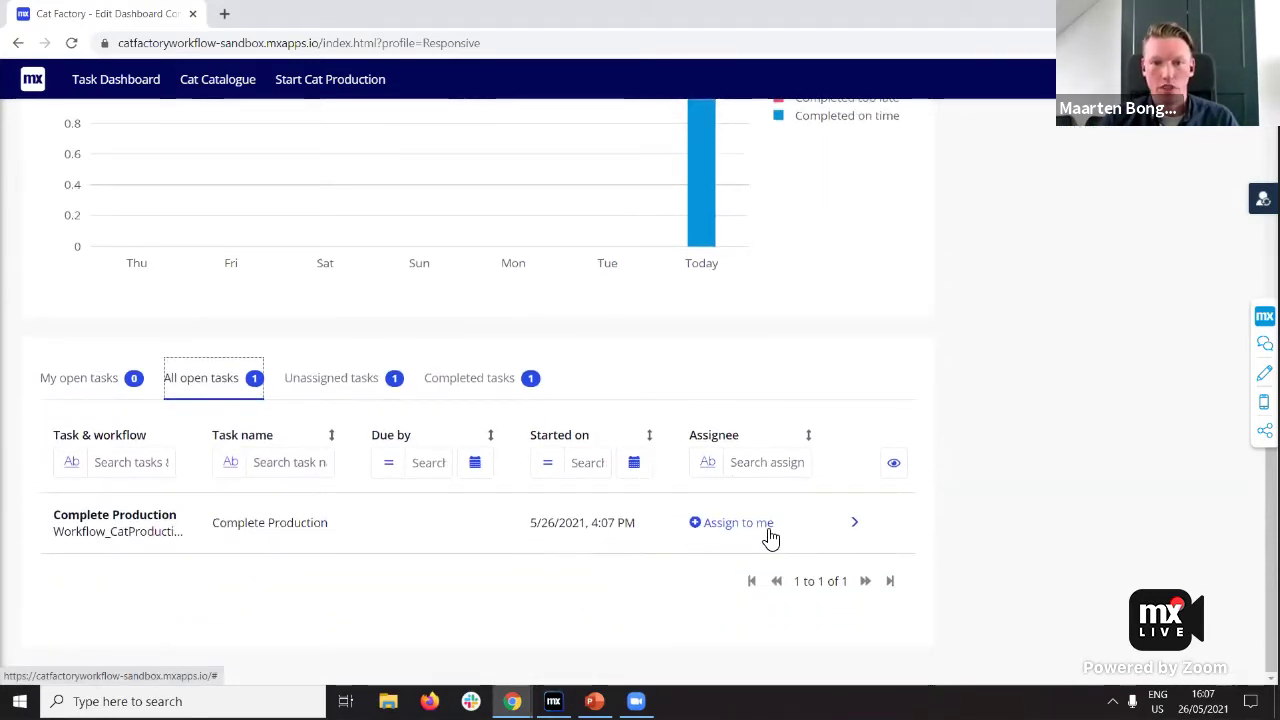
Assign the Complete Production task to the current user and complete it.
left_click(770, 540)
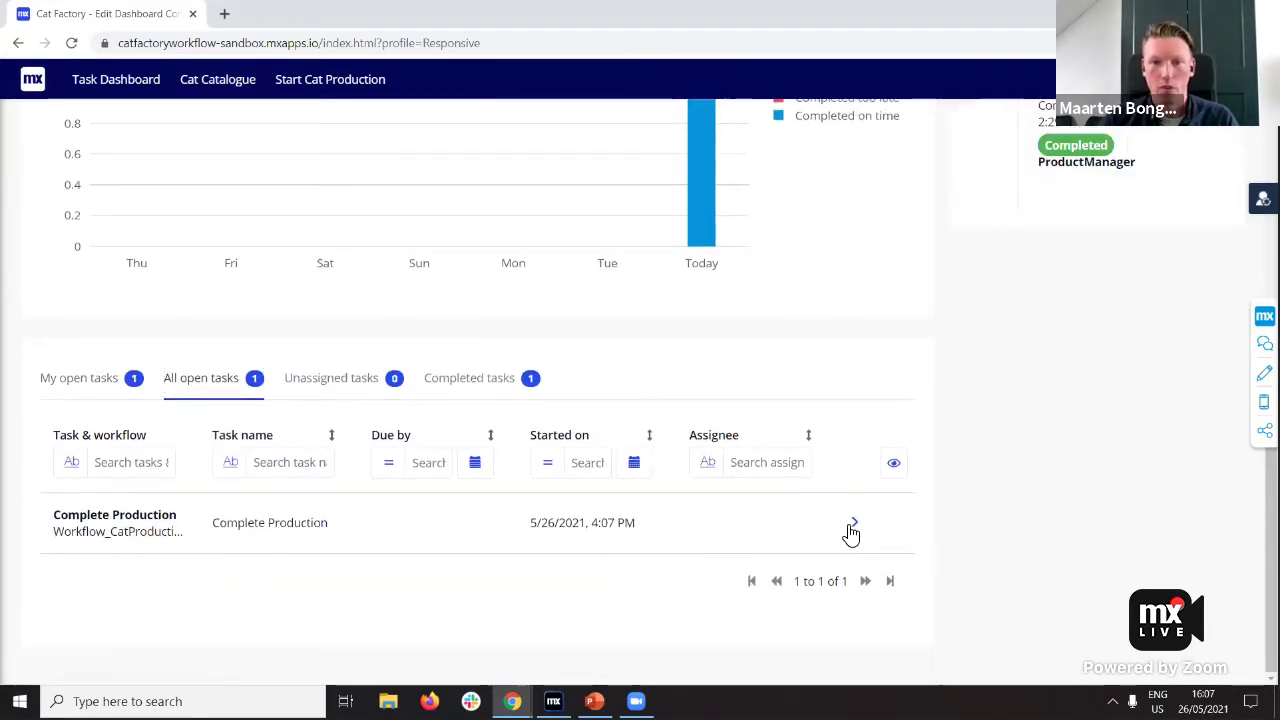
left_click(857, 527)
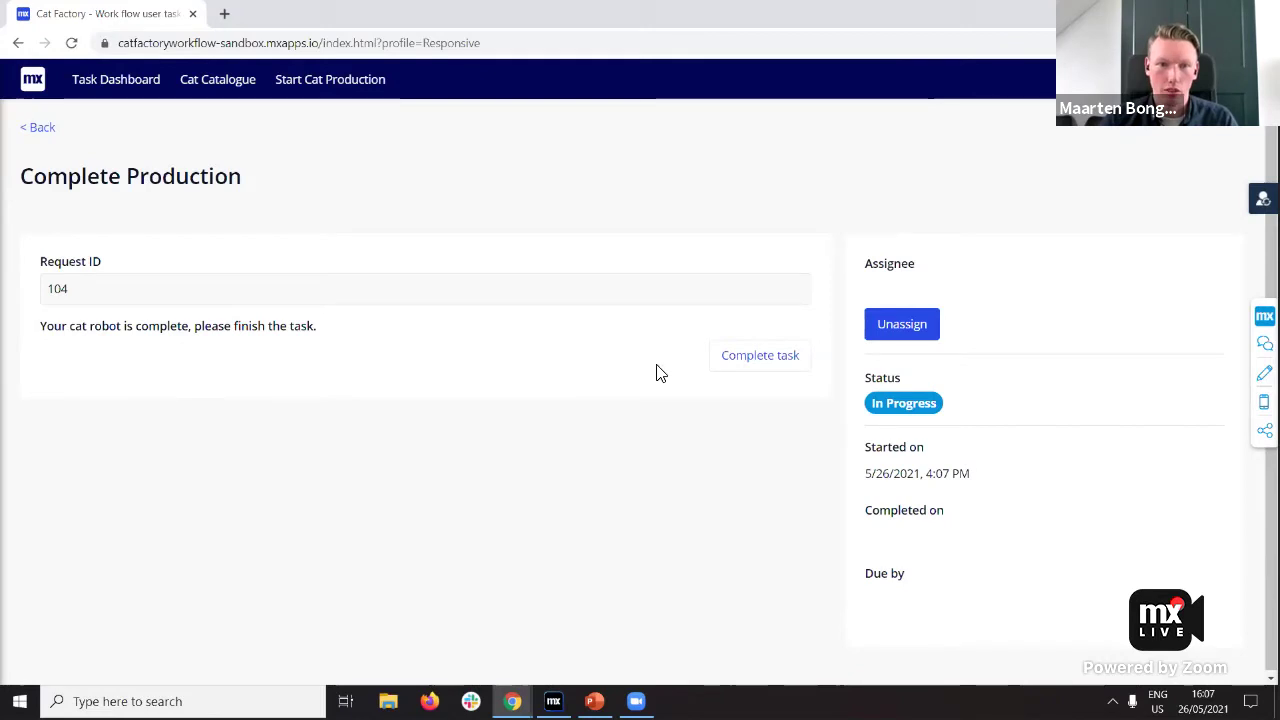
left_click(760, 366)
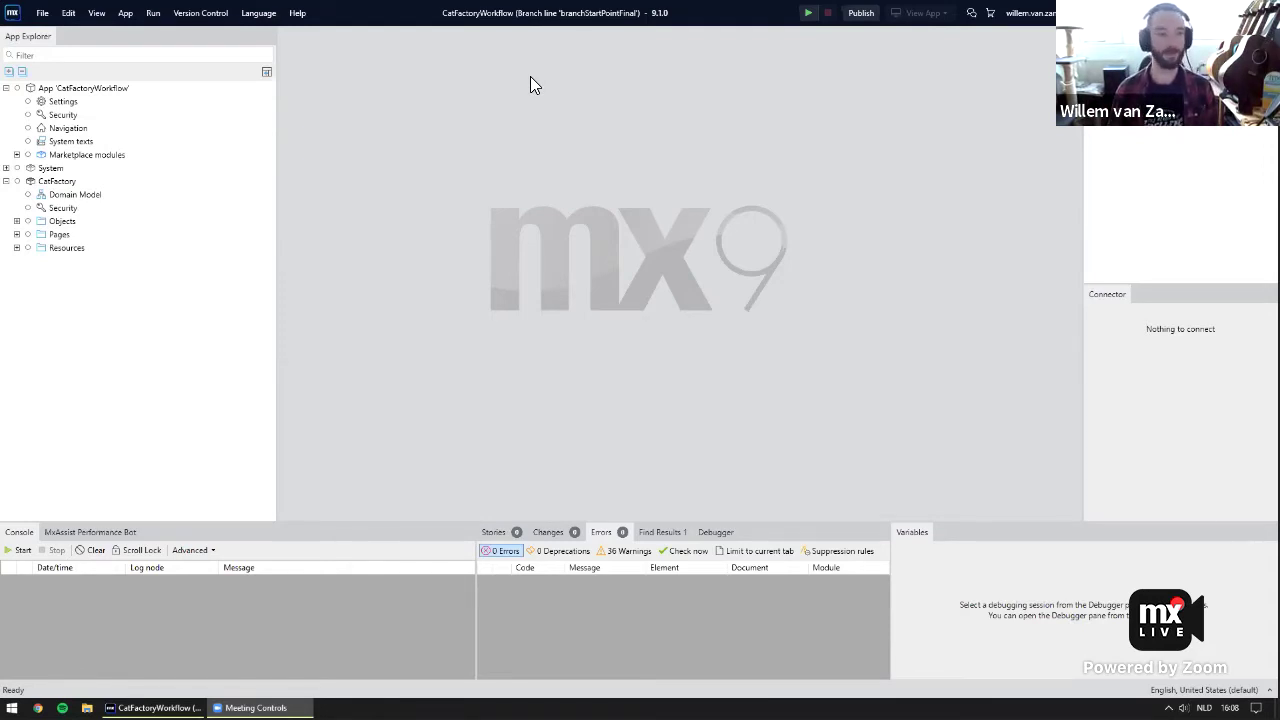
In Mendix Studio Pro, review the user roles and demo users in the CatFactoryWorkflow app's security settings.
double_click(64, 116)
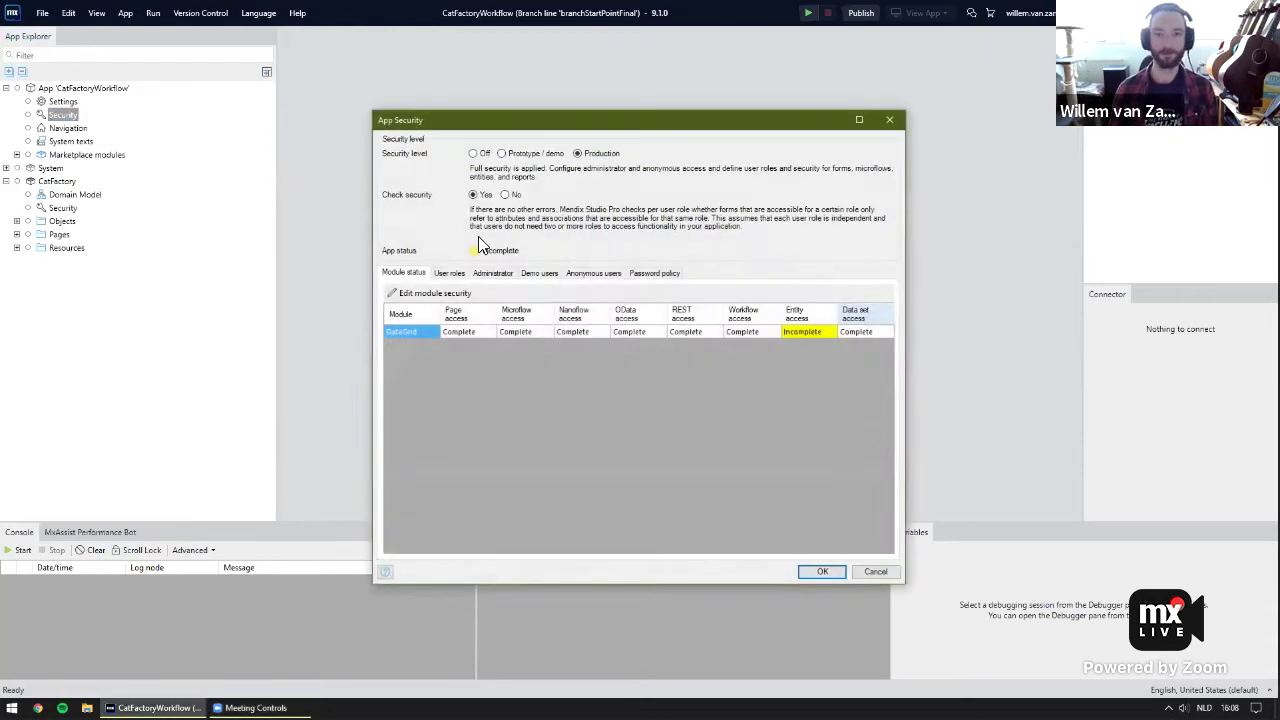
left_click(452, 274)
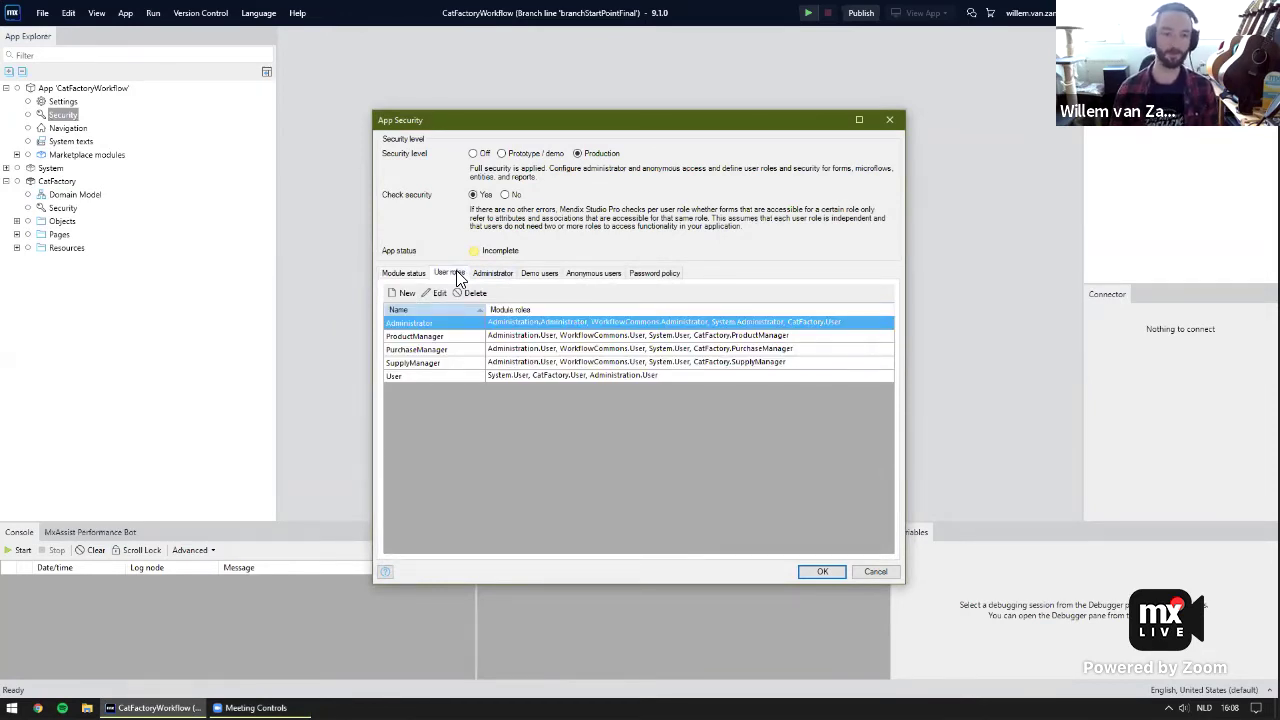
left_click(541, 277)
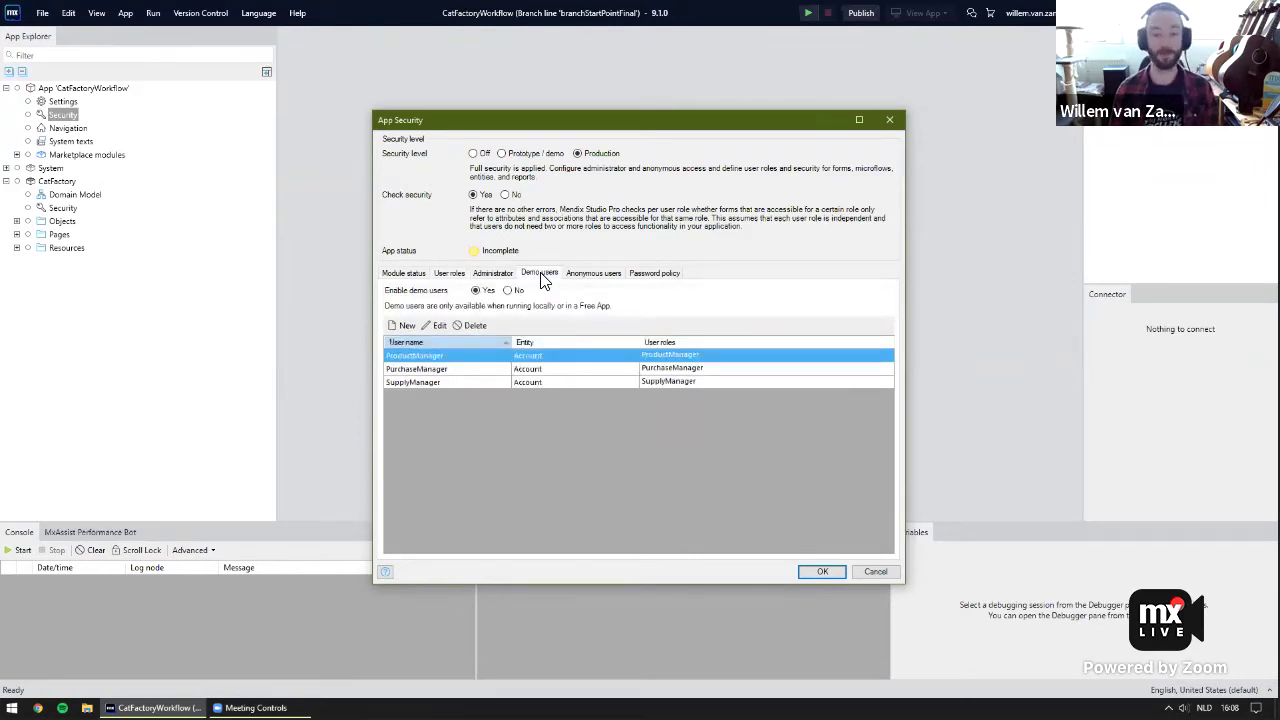
Review the app's navigation profile and Marketplace modules, and the Resources and Pages folders of the CatFactory module.
left_click(889, 119)
left_click(72, 129)
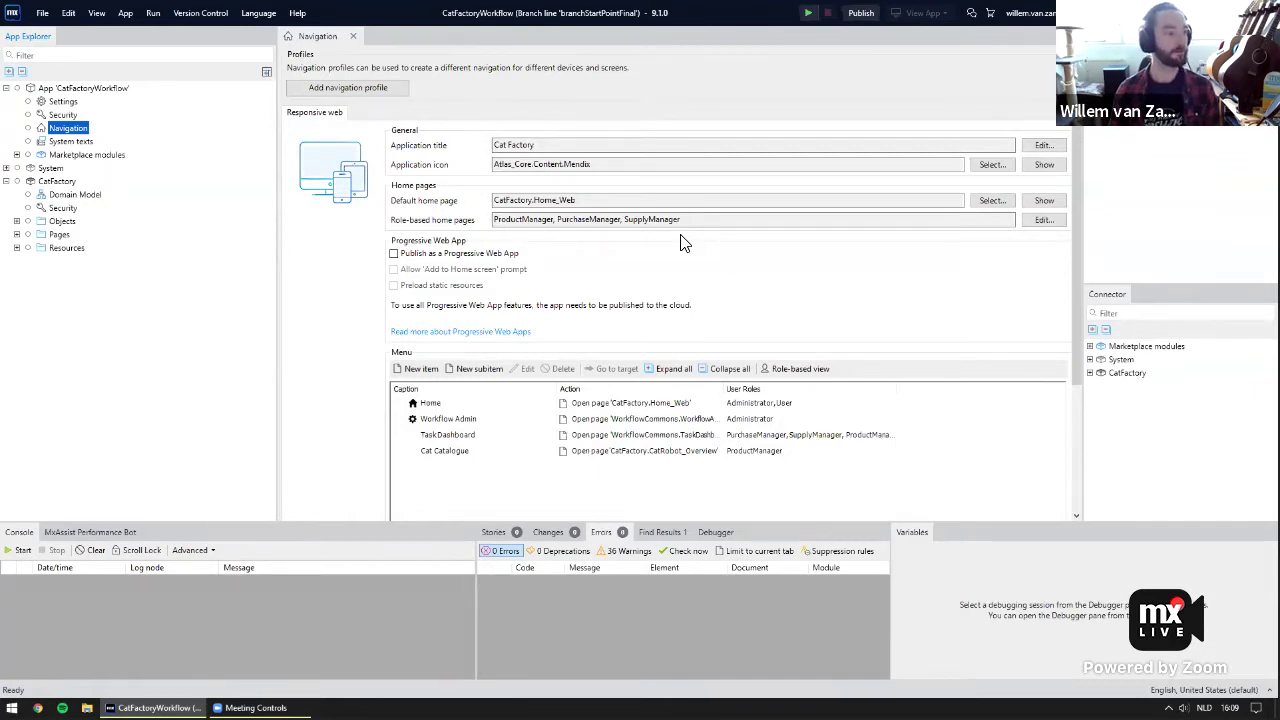
left_click(16, 155)
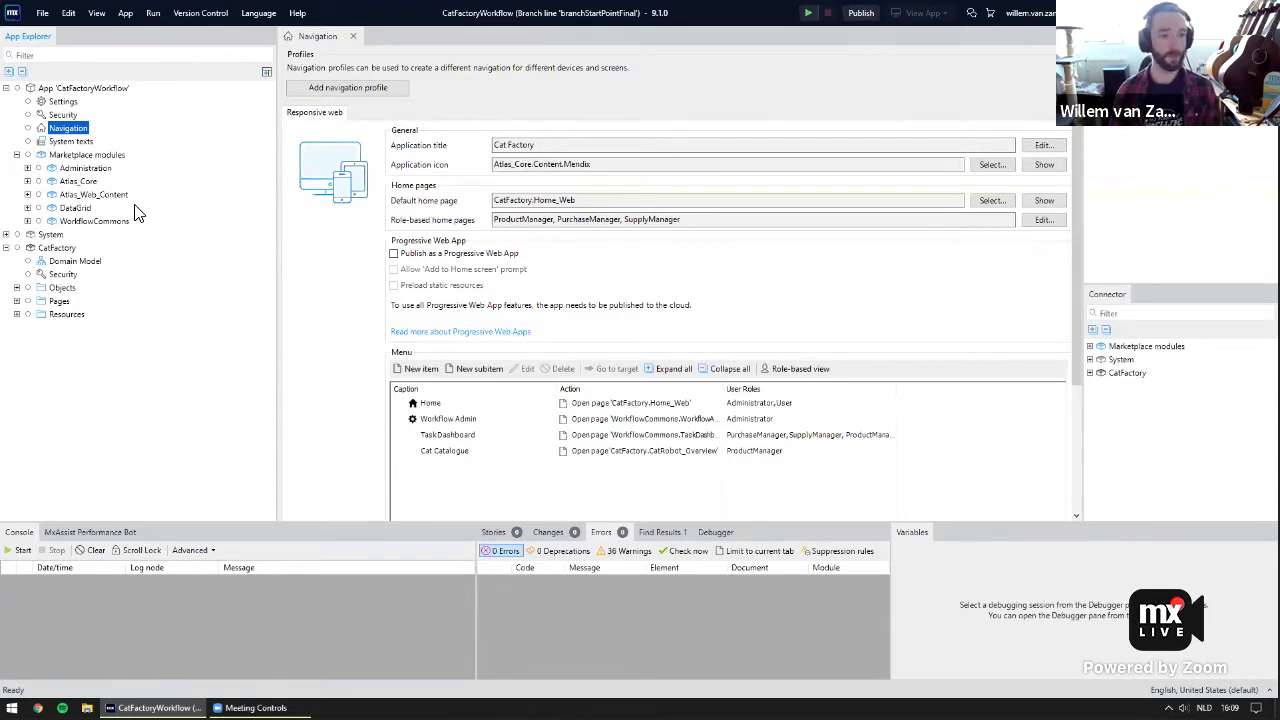
left_click(6, 88)
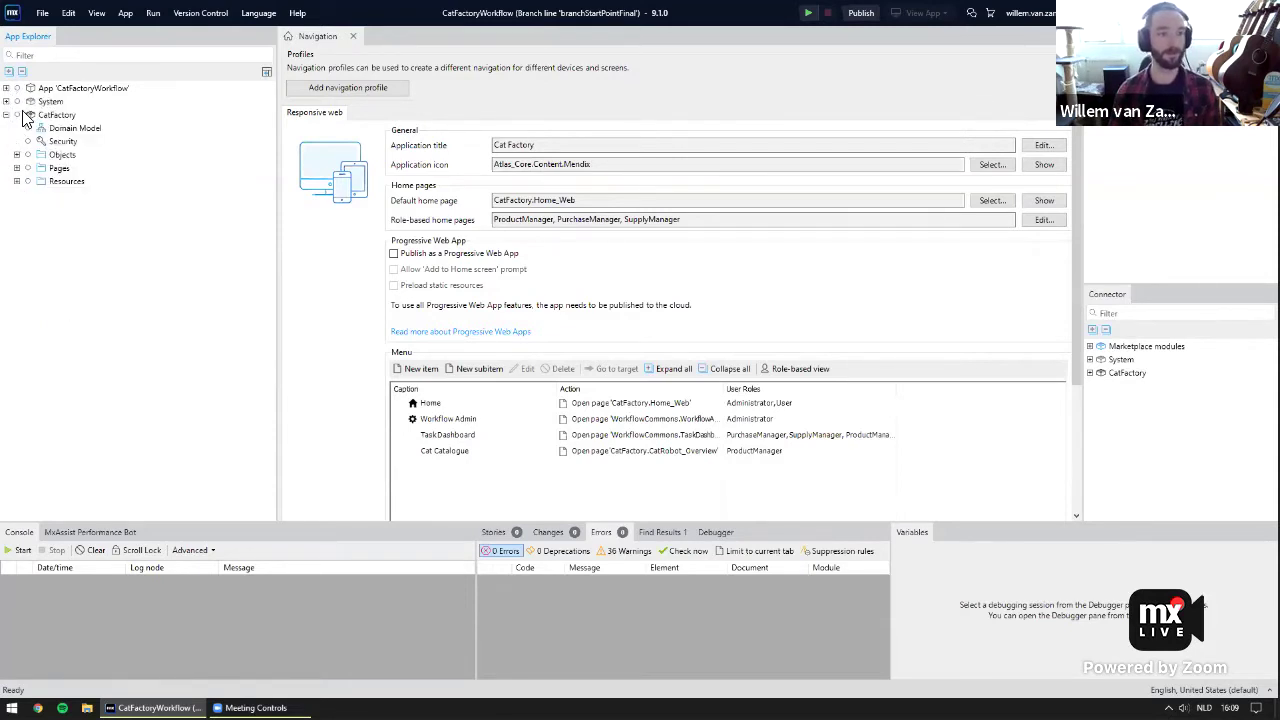
double_click(62, 181)
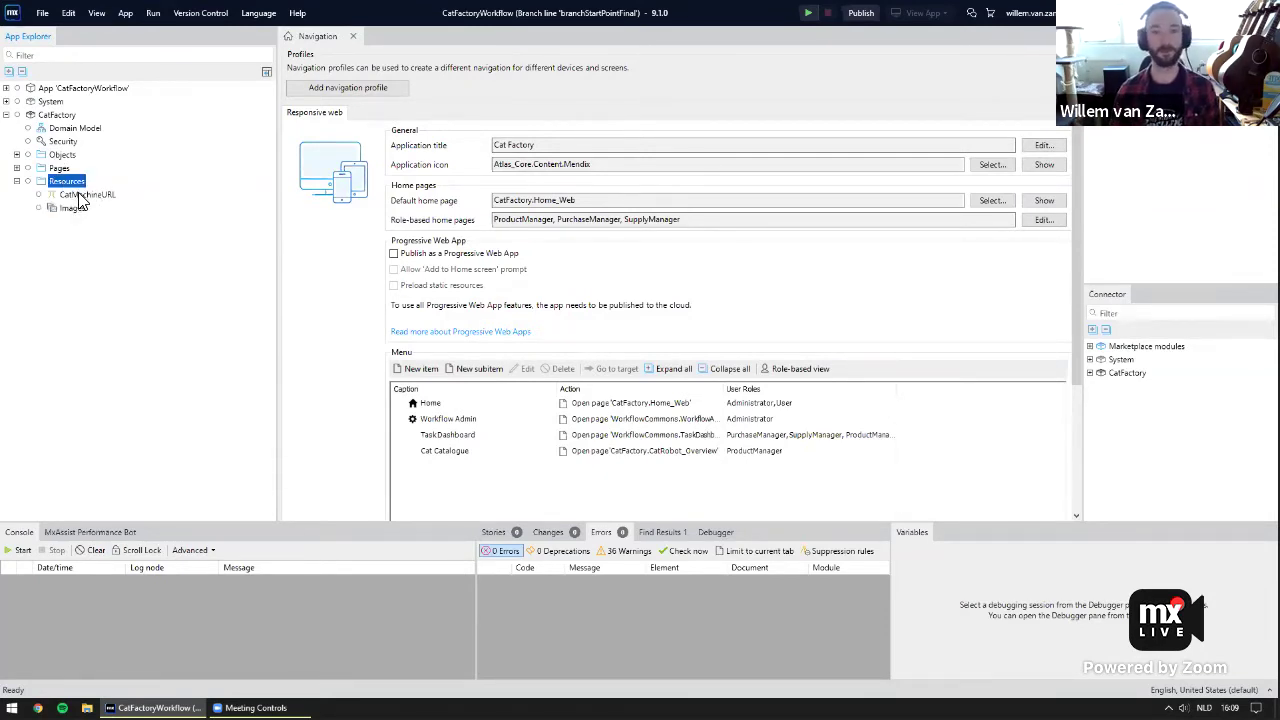
left_click(17, 181)
left_click(16, 168)
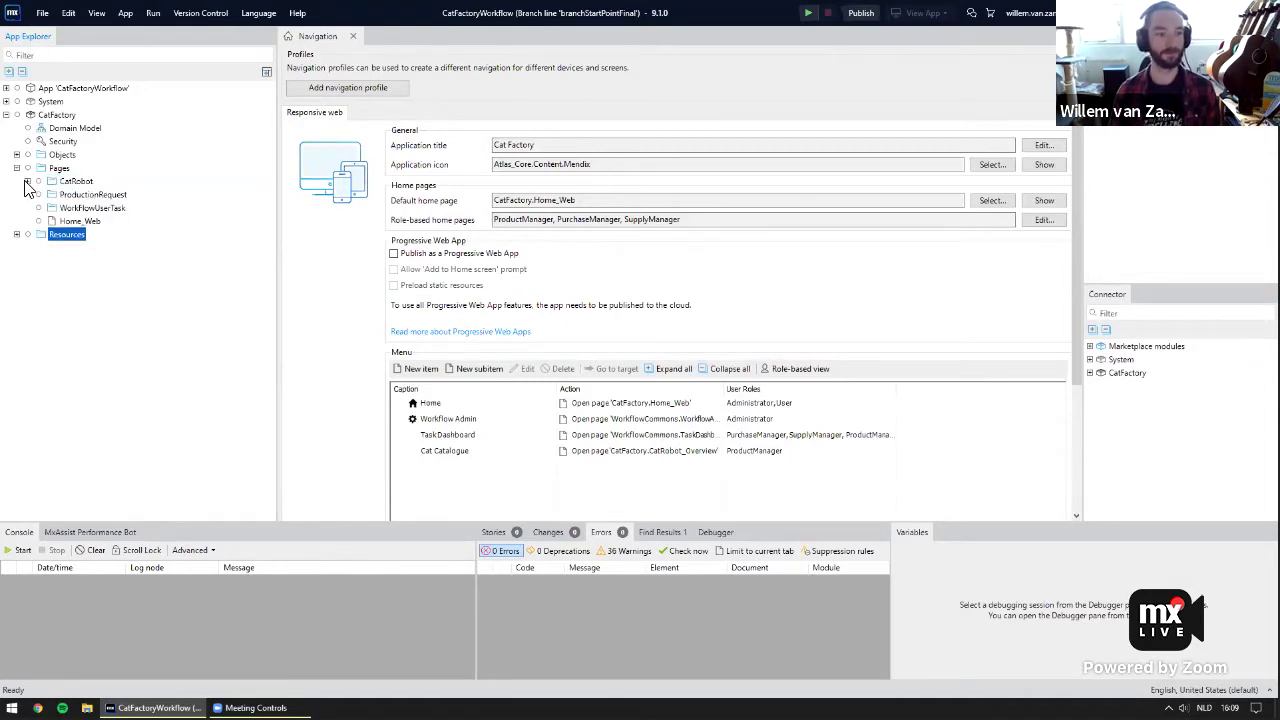
left_click(27, 181)
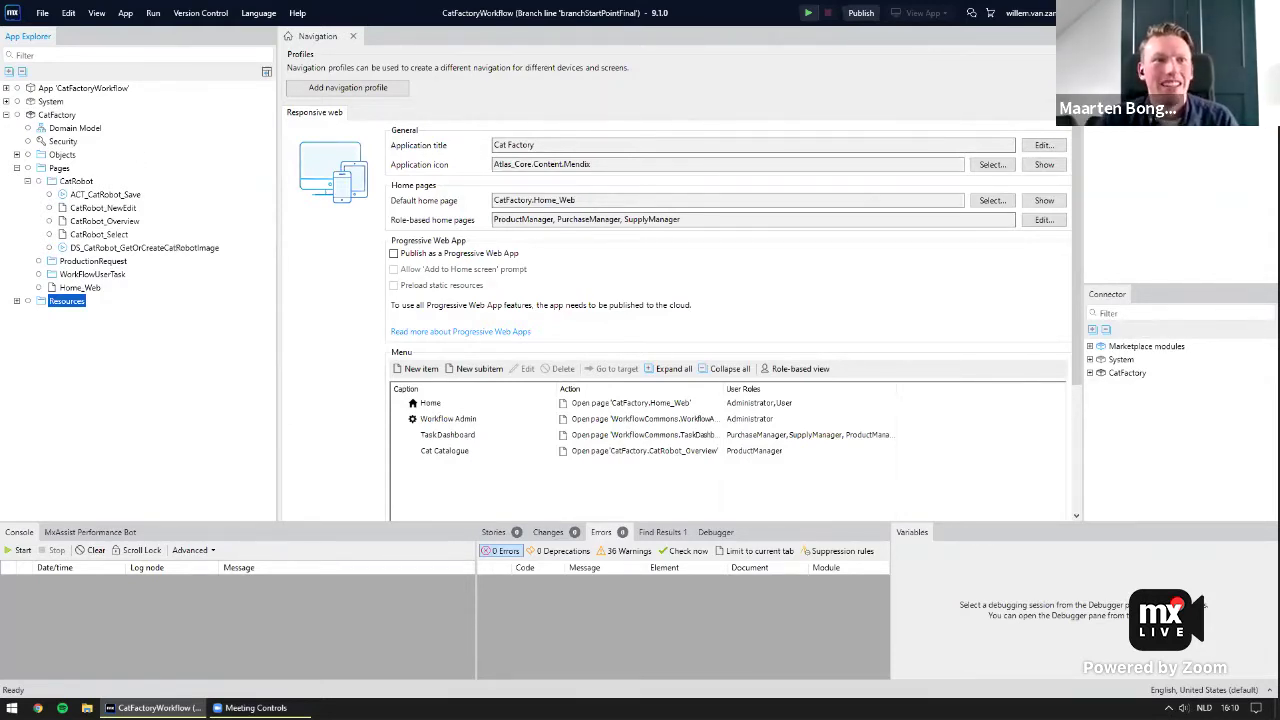
Add a workflow named Workflow_CatProduction to the CatFactory module.
right_click(62, 119)
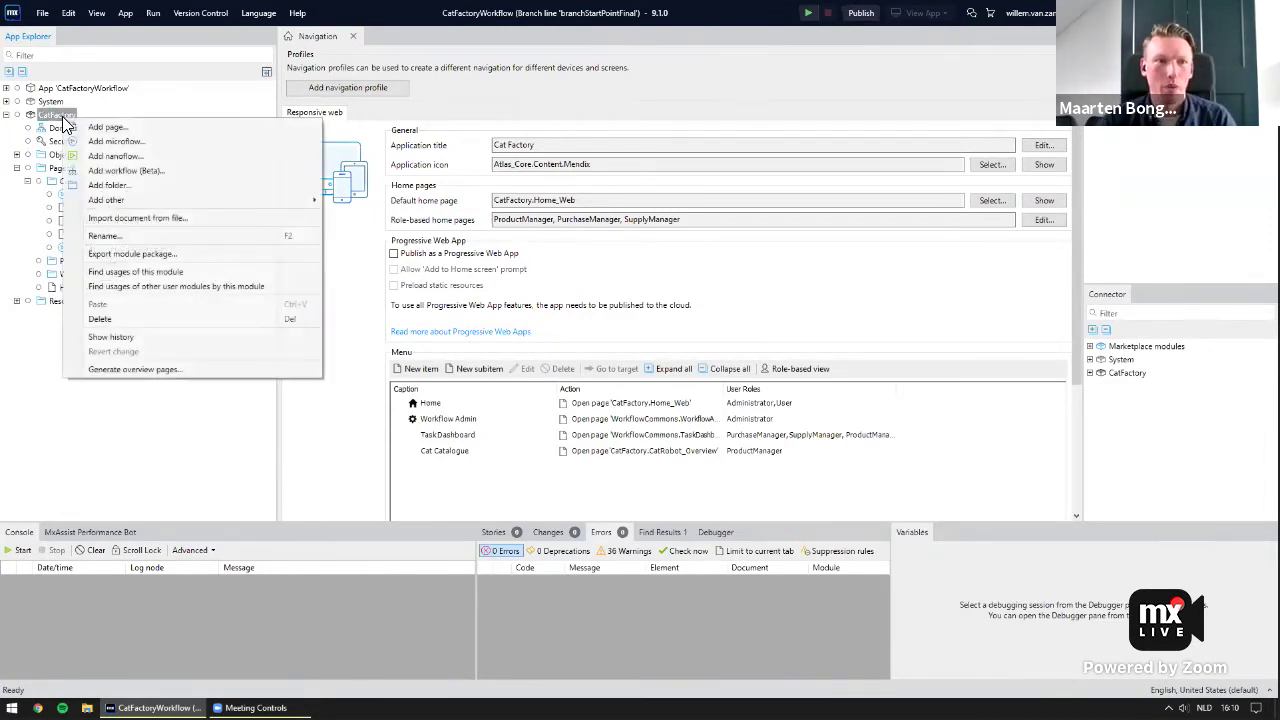
left_click(166, 170)
left_click(648, 347)
type("_")
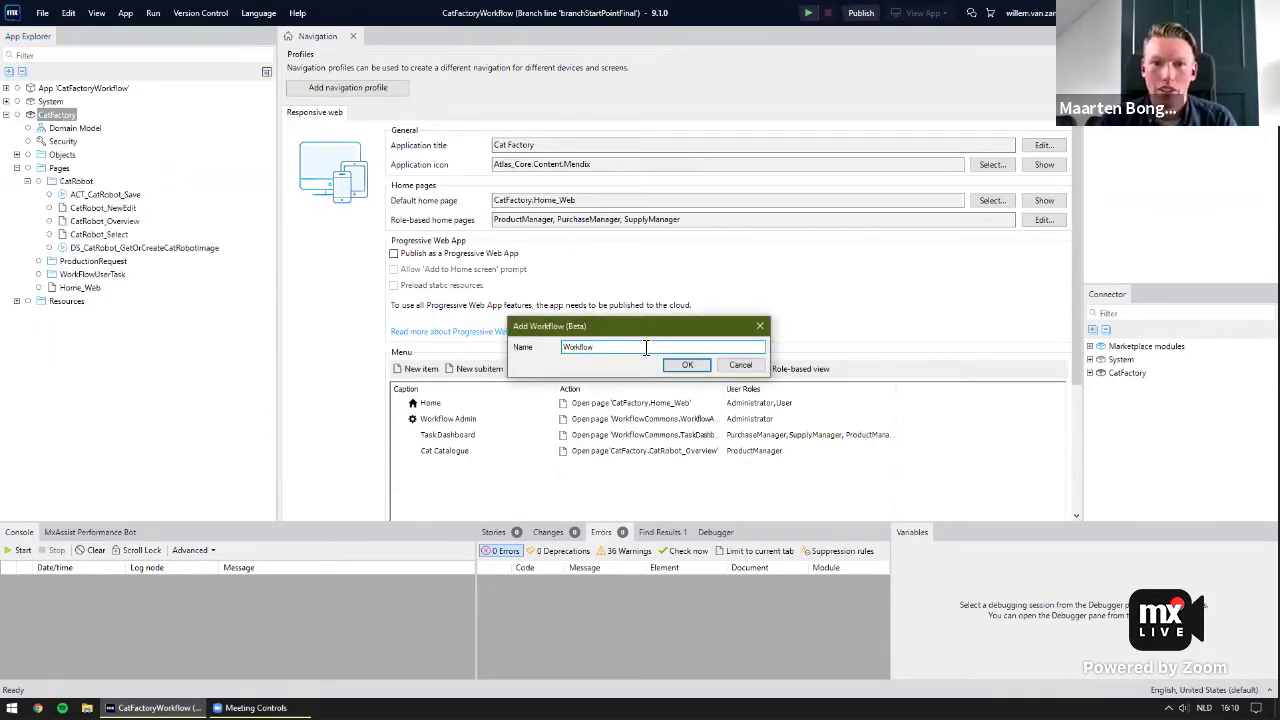
type("Cat")
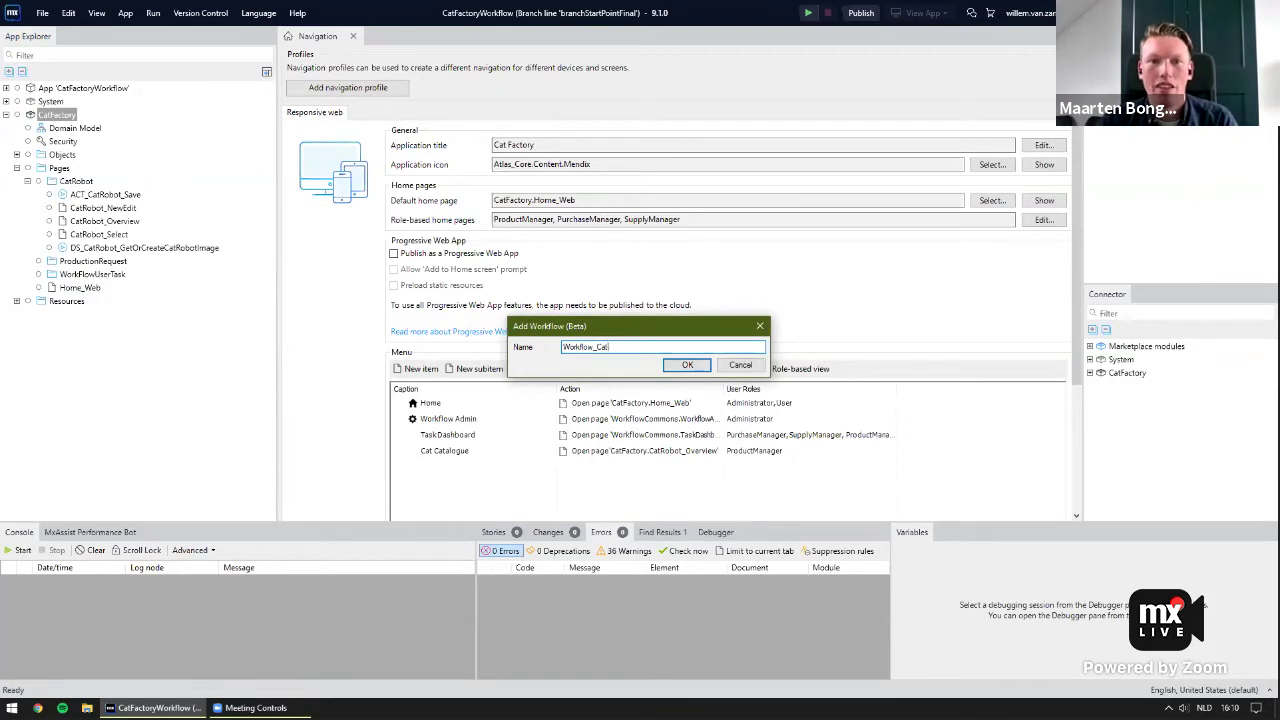
type("Production")
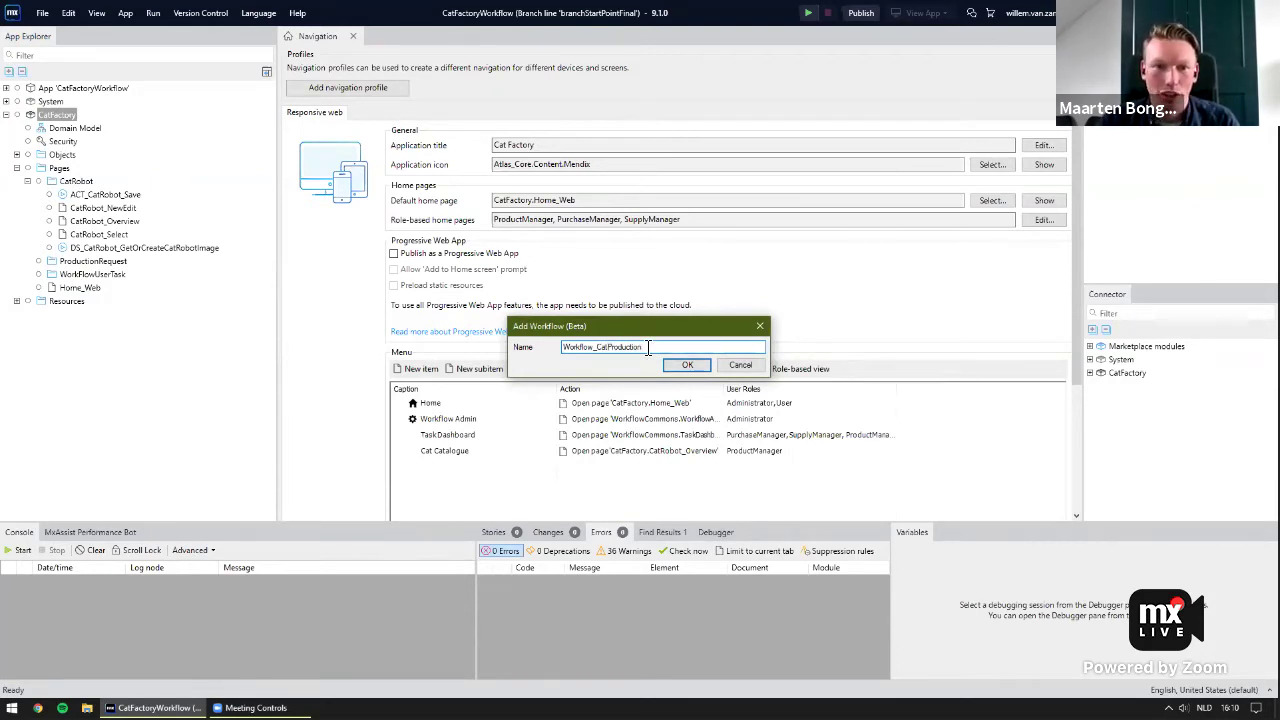
left_click(687, 366)
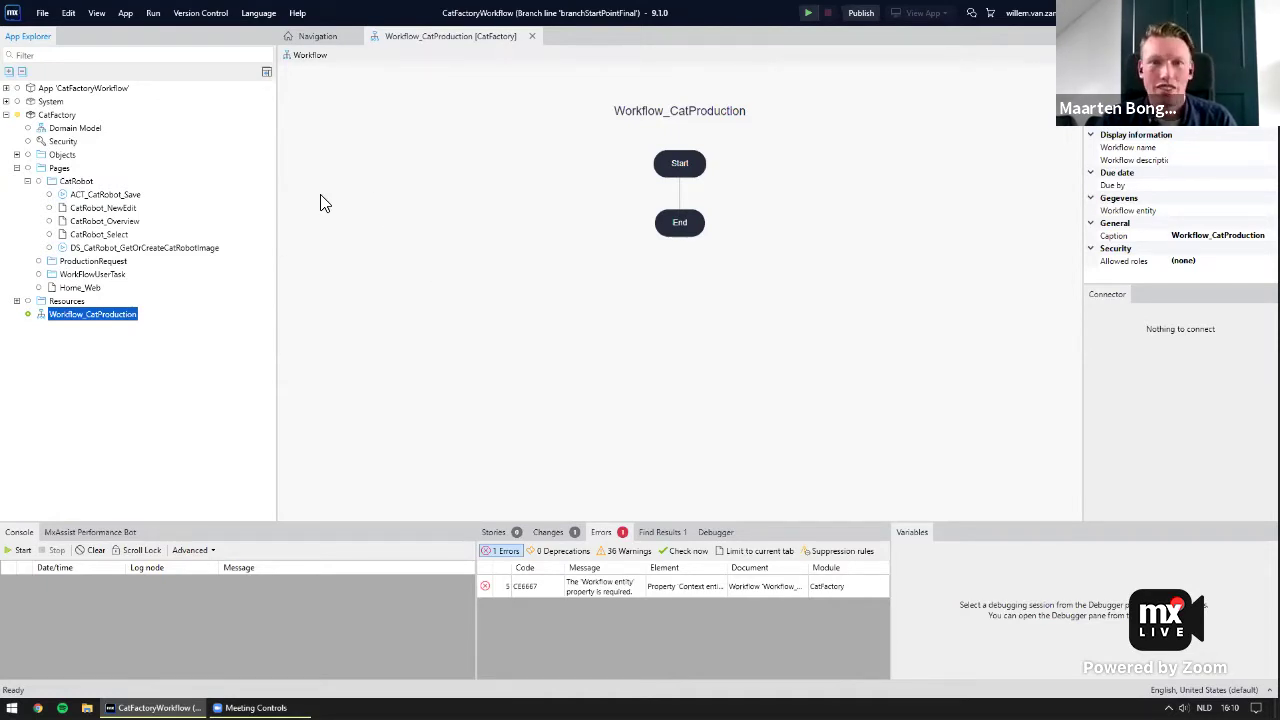
Add a new entity to the CatFactory domain model, beside the existing entities, and name it ProductionRequest.
double_click(82, 130)
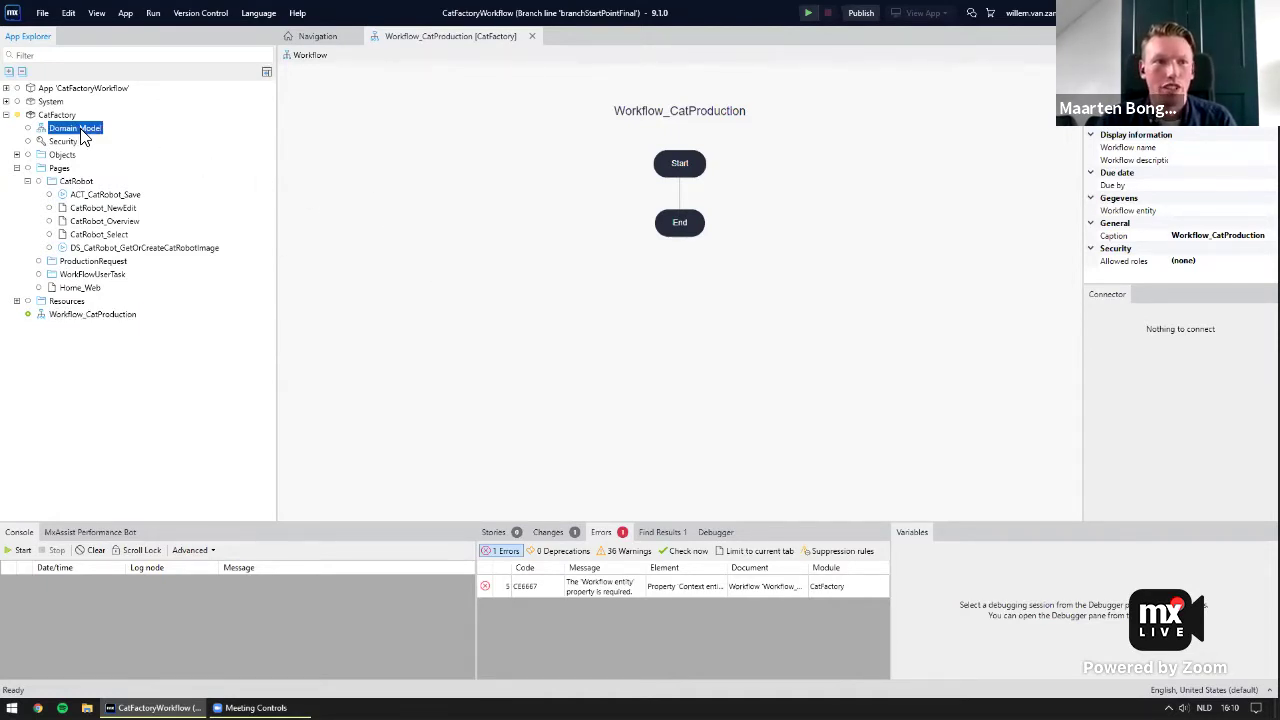
left_click(315, 55)
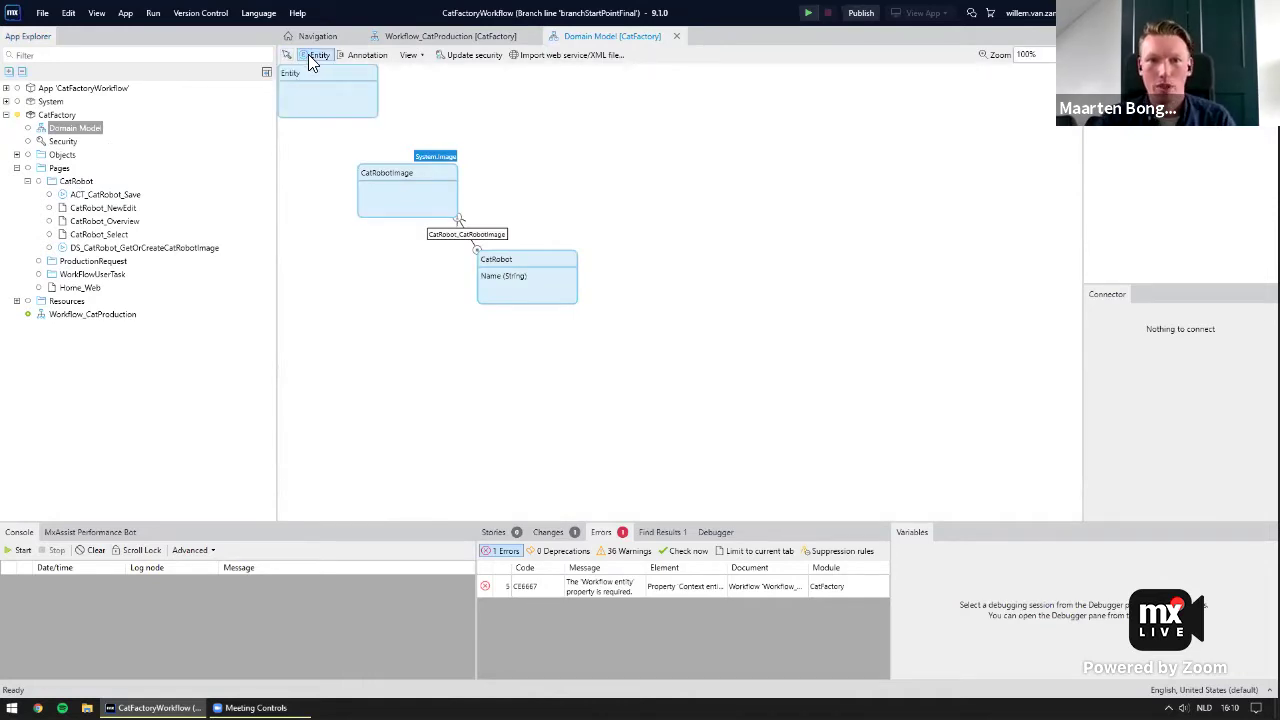
left_click(700, 186)
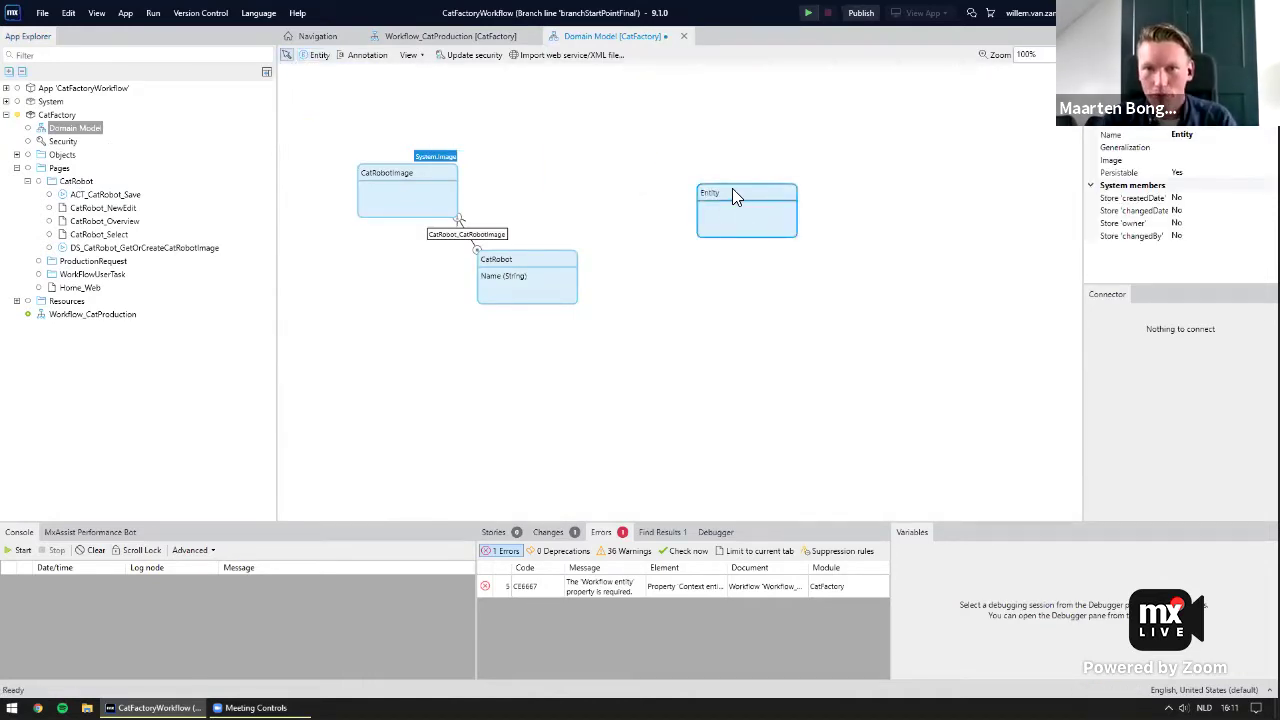
type("ProductionRequest")
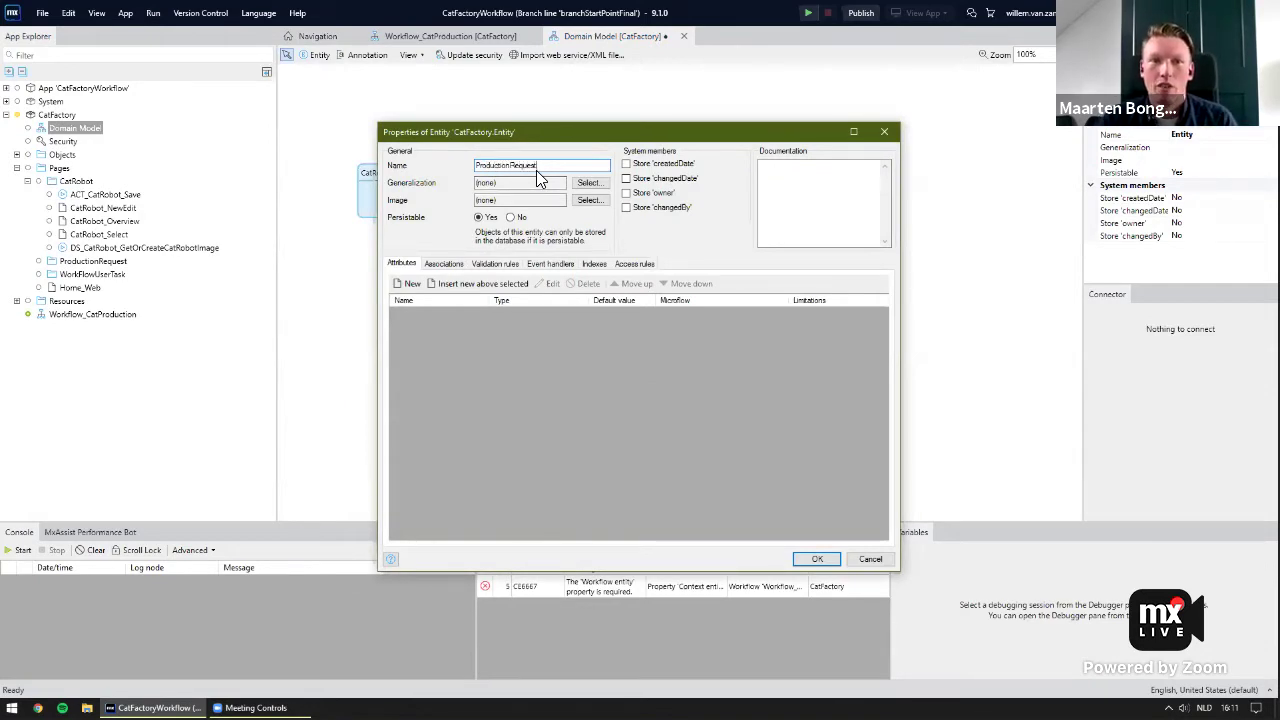
Add a RequestID attribute of type AutoNumber with a default value of 100 to the ProductionRequest entity.
left_click(408, 283)
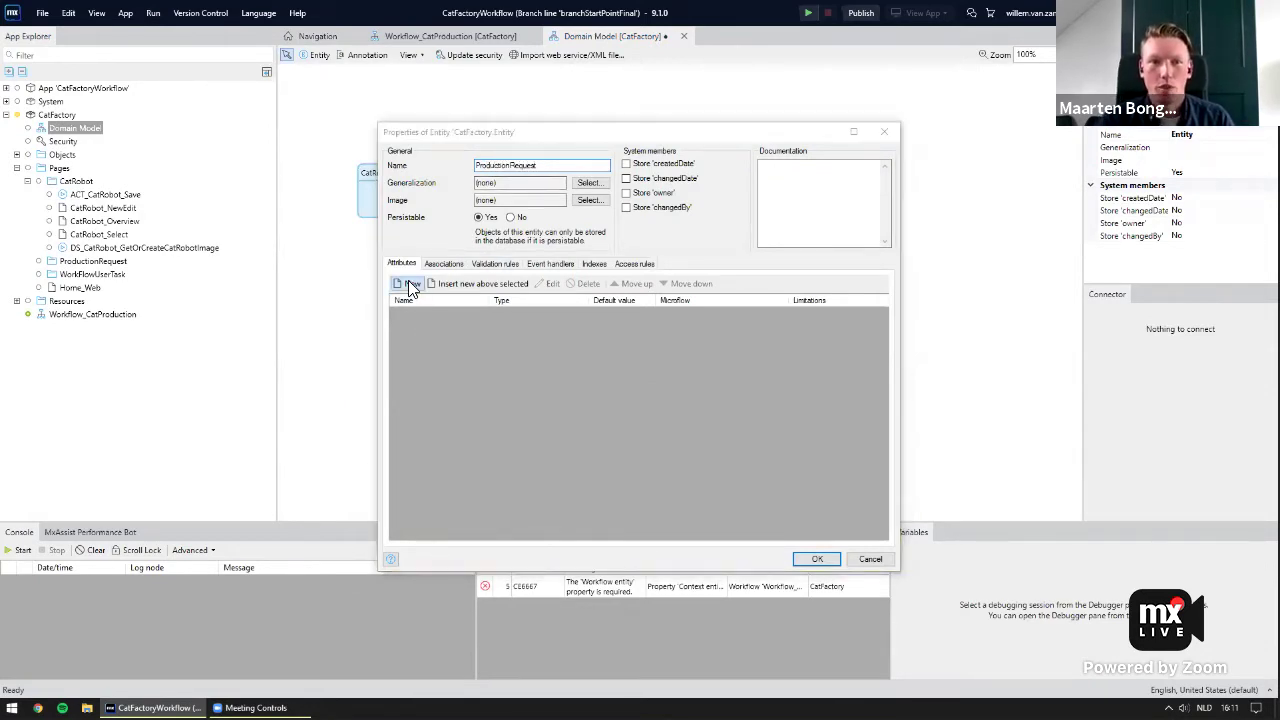
type("RequestID")
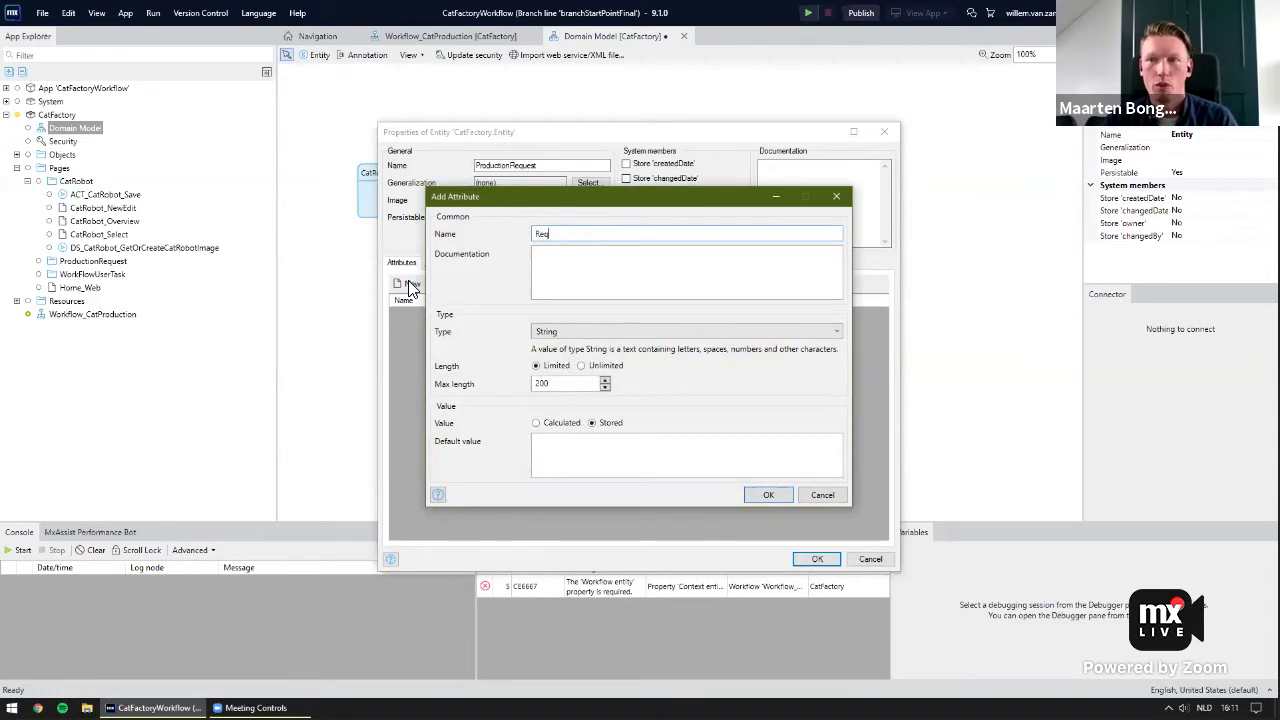
left_click(624, 335)
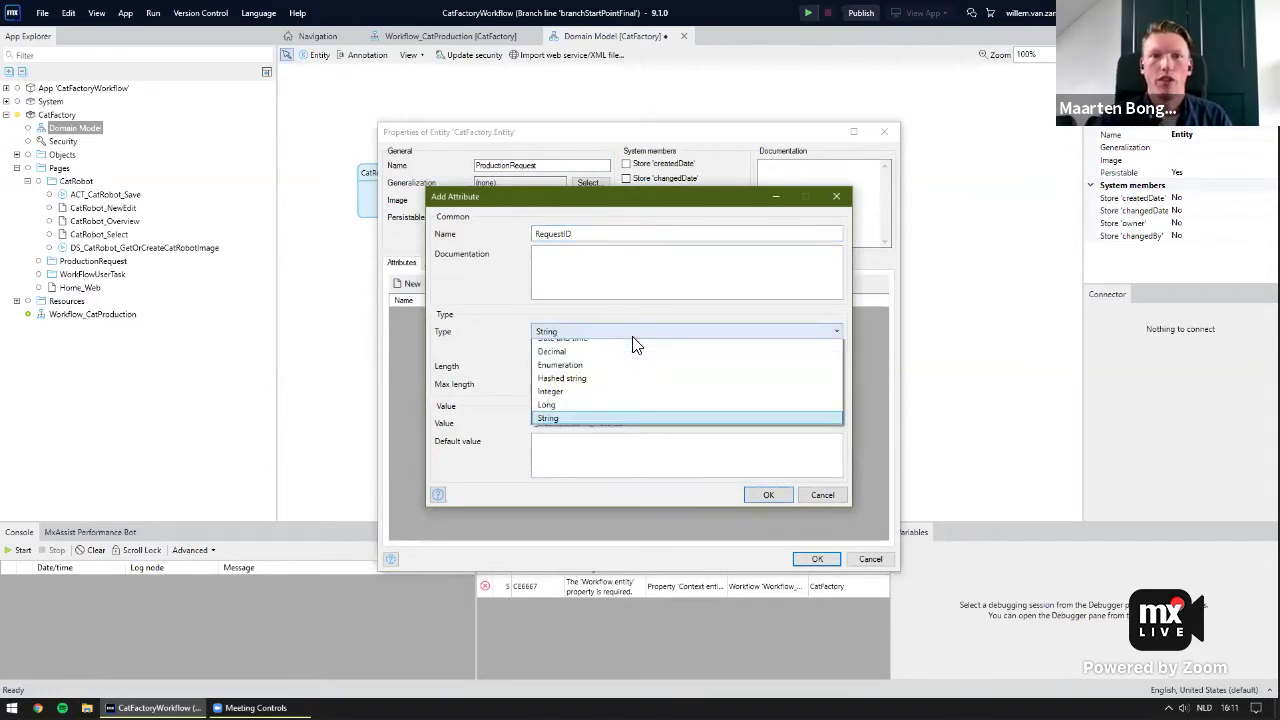
left_click(624, 344)
left_click(577, 435)
type("00")
left_click(765, 460)
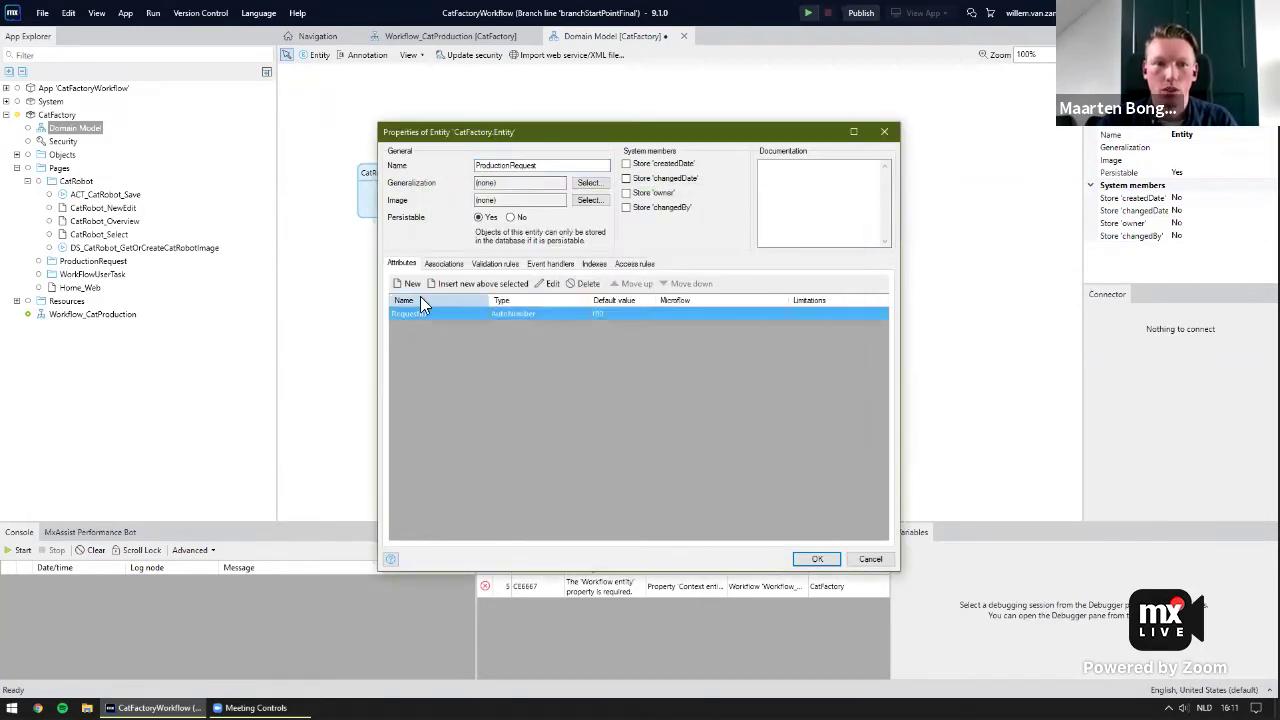
Add an IsSupplyOK attribute of type Boolean to the ProductionRequest entity.
left_click(406, 284)
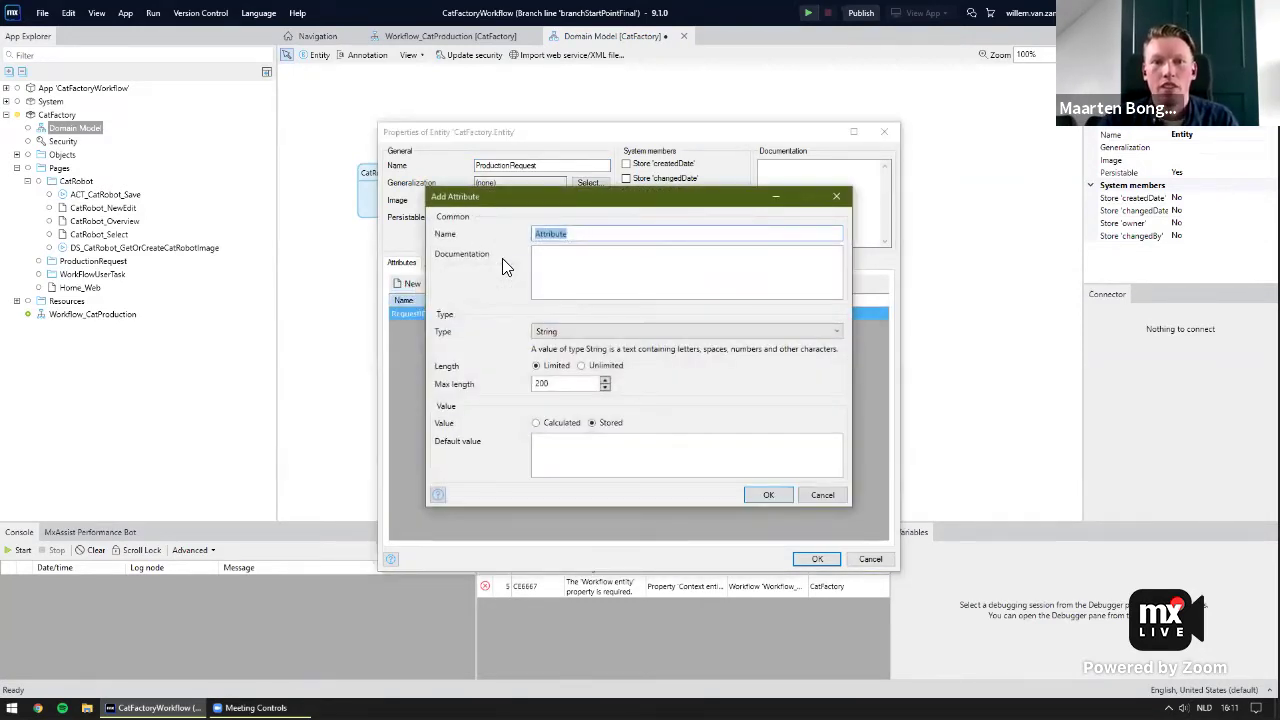
type("IsSupplyOK")
left_click(590, 338)
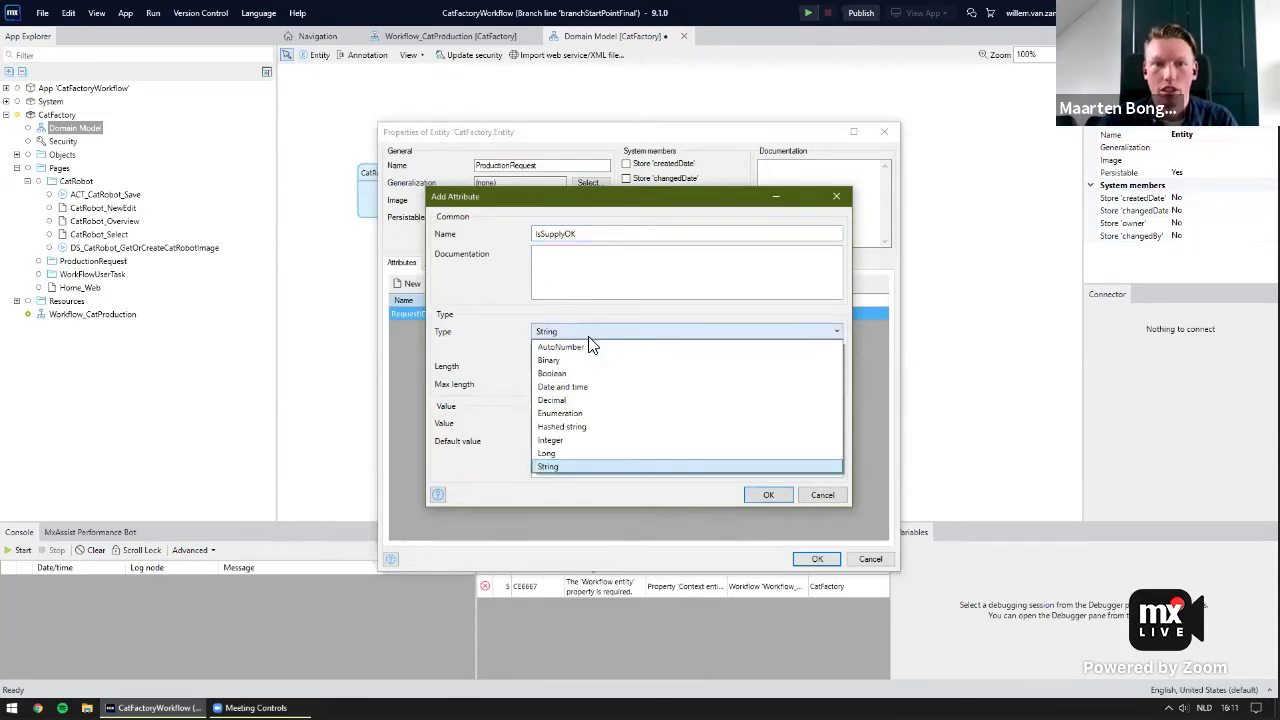
left_click(580, 373)
left_click(771, 423)
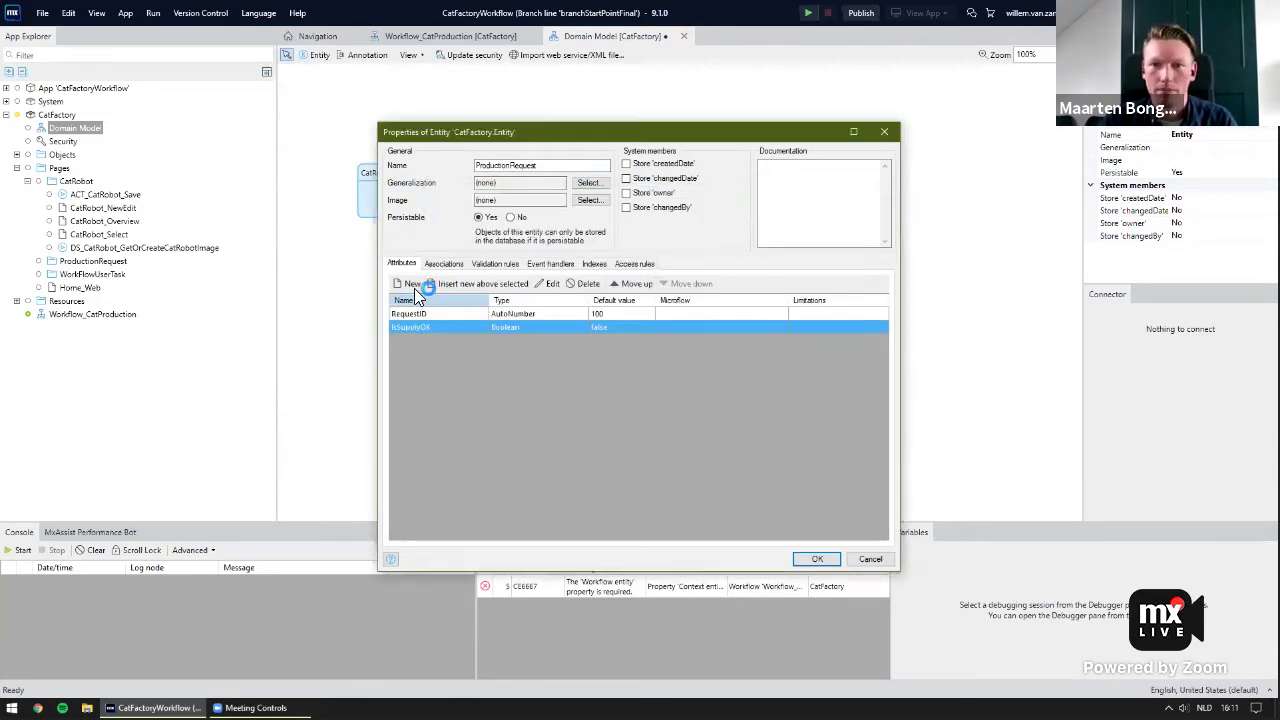
Add an IsPriceOK attribute of type Boolean to the ProductionRequest entity.
left_click(406, 286)
type("IsPriceOK")
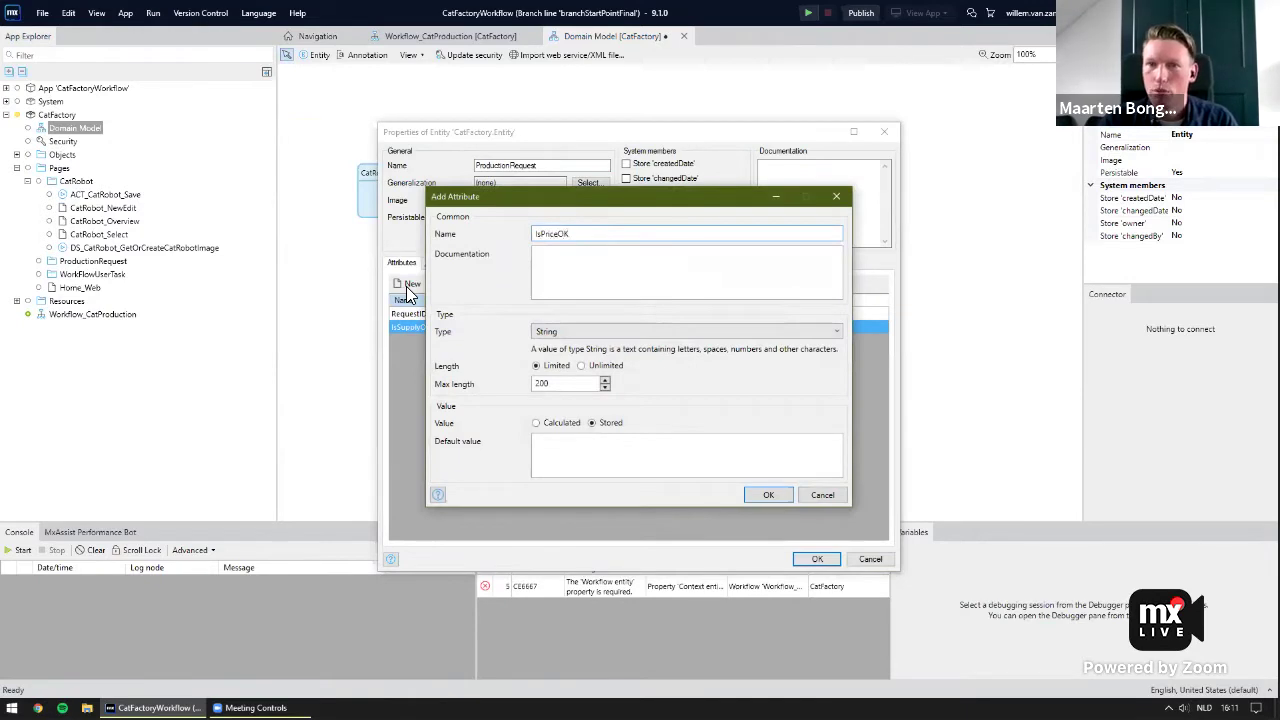
left_click(634, 334)
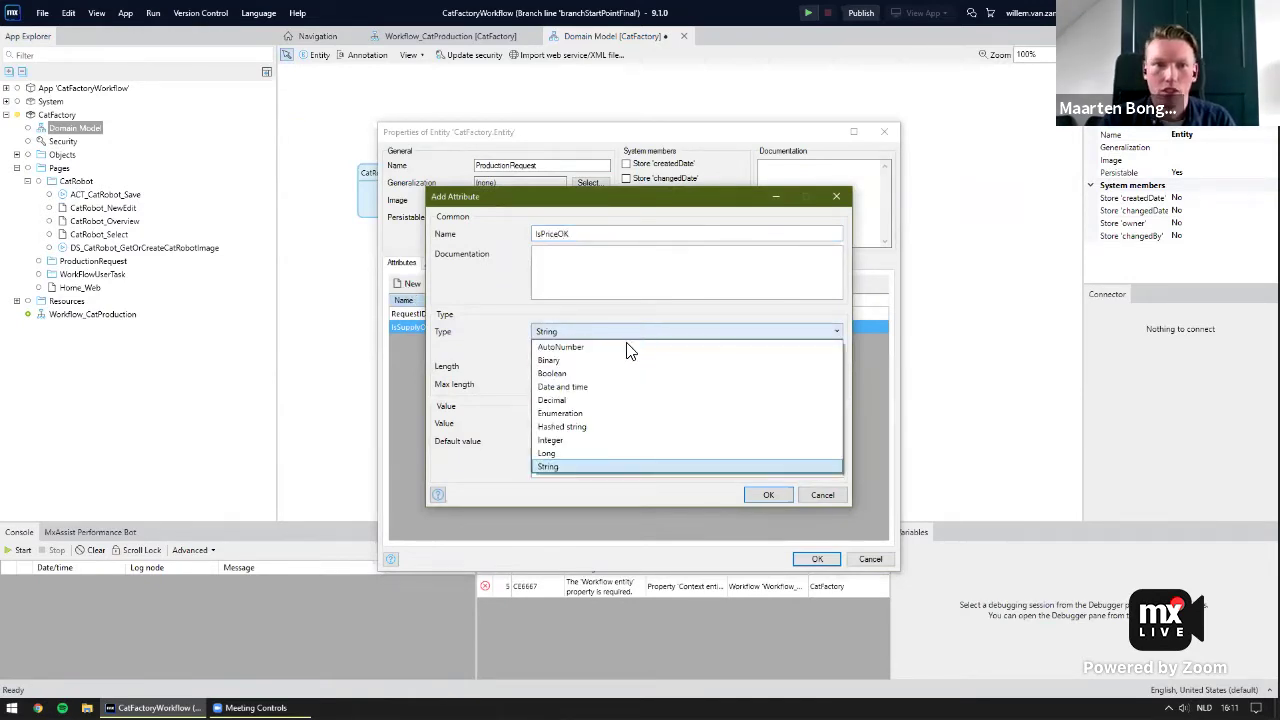
left_click(600, 370)
left_click(770, 428)
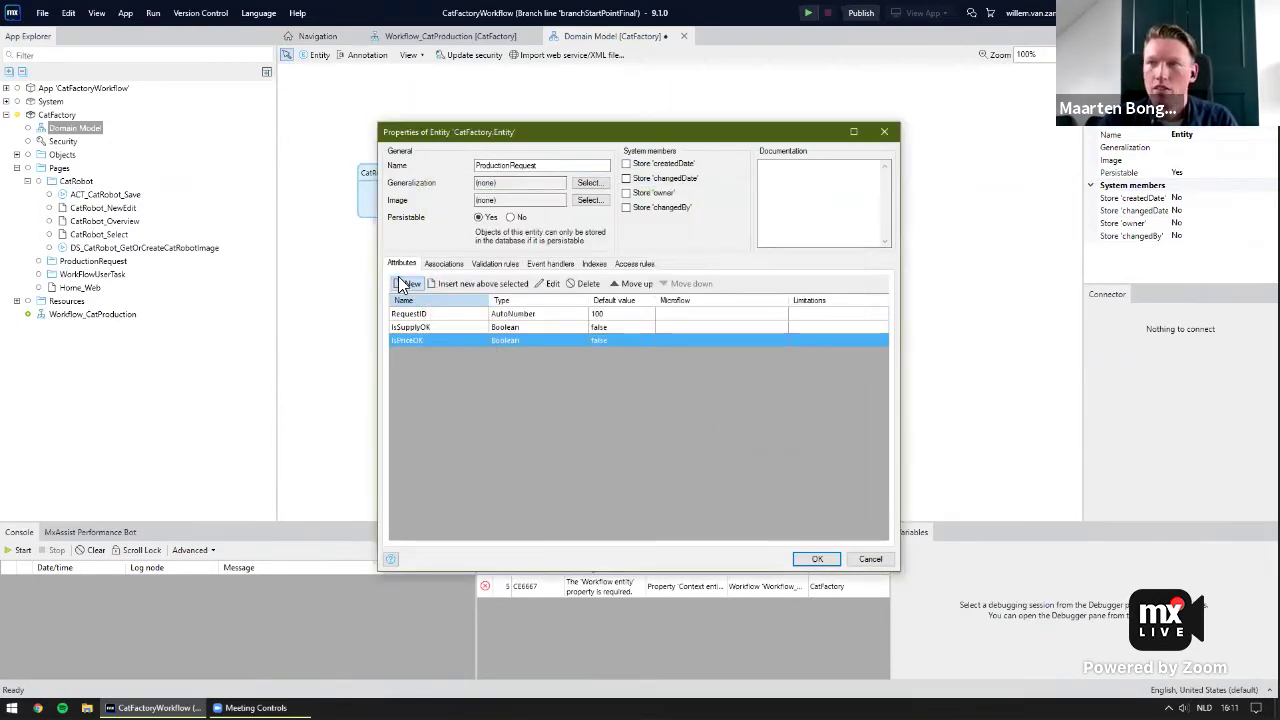
Add a Price attribute of type Decimal to the ProductionRequest entity.
left_click(404, 283)
type("Price")
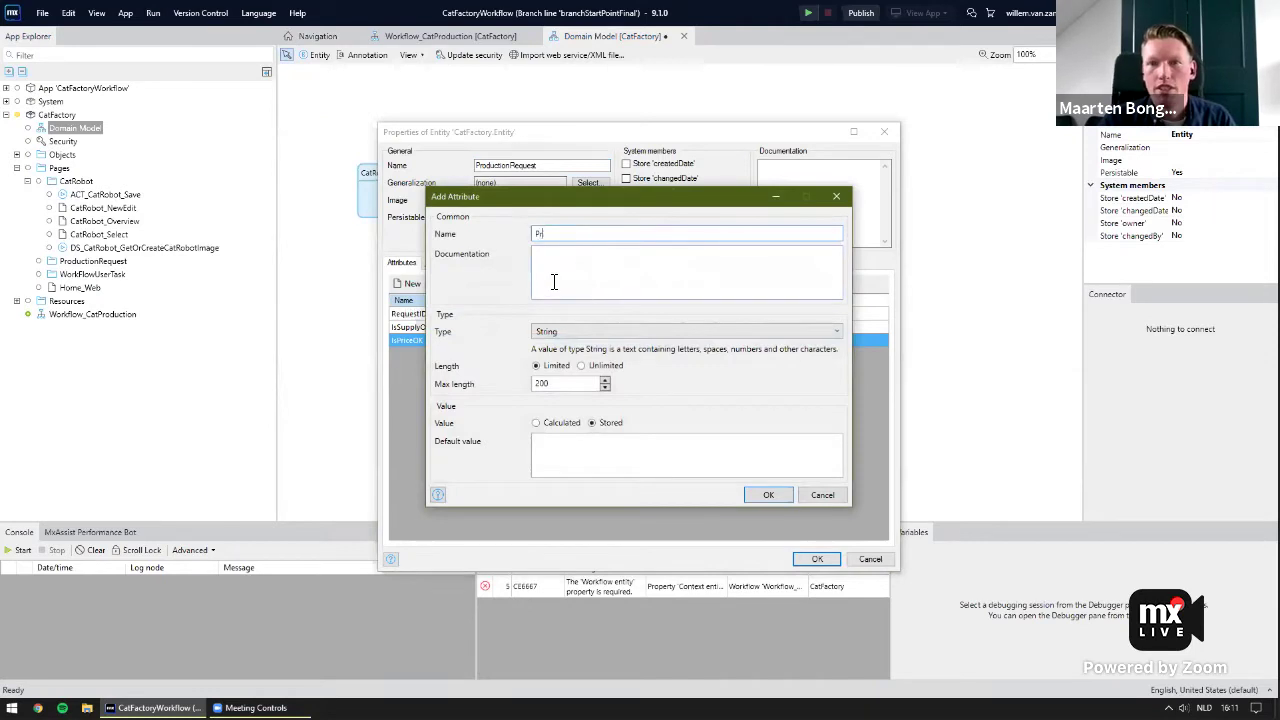
left_click(594, 331)
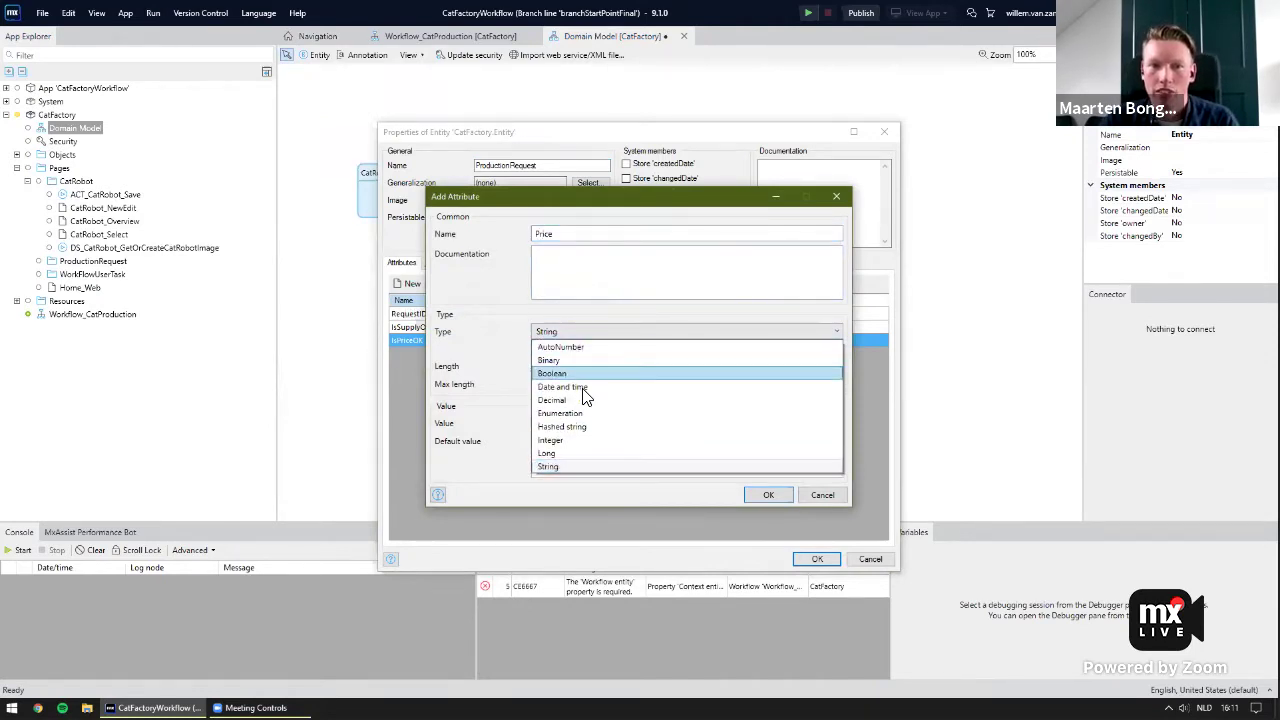
left_click(586, 398)
left_click(782, 488)
Add a NumberOfCats attribute of type Integer to the ProductionRequest entity.
left_click(404, 283)
type("NumberOfCats")
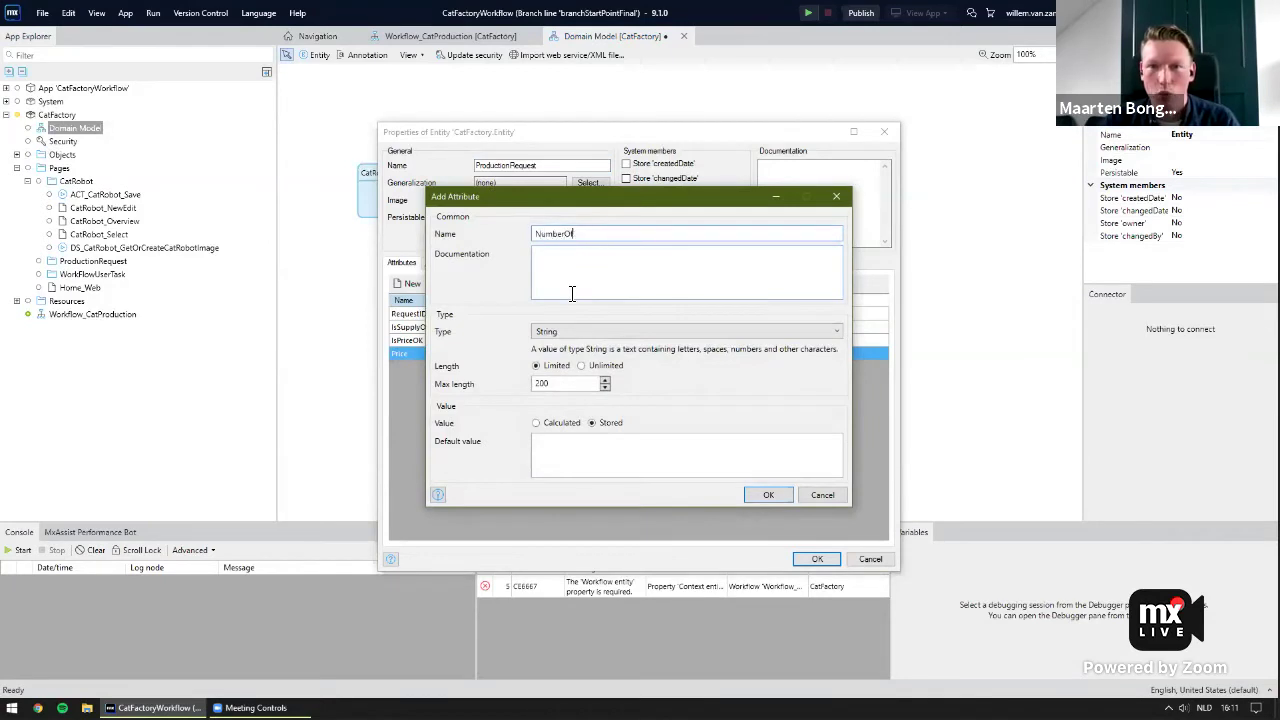
left_click(586, 334)
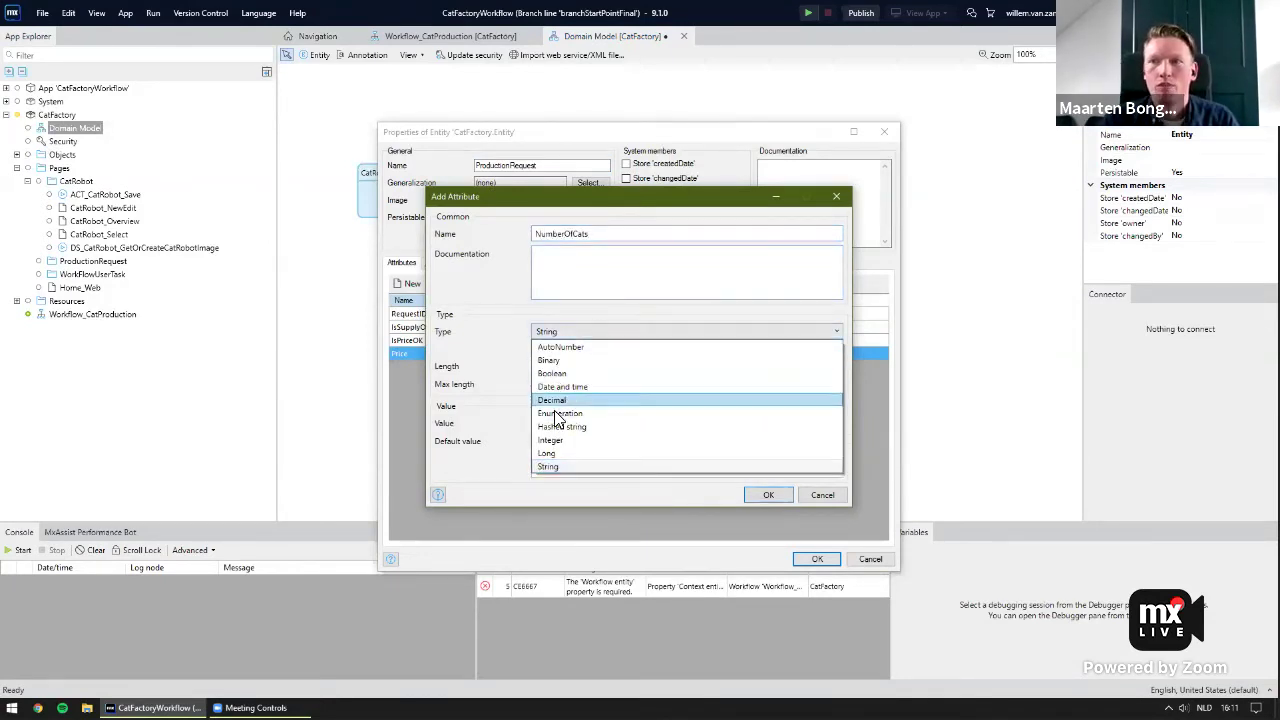
left_click(571, 443)
left_click(768, 450)
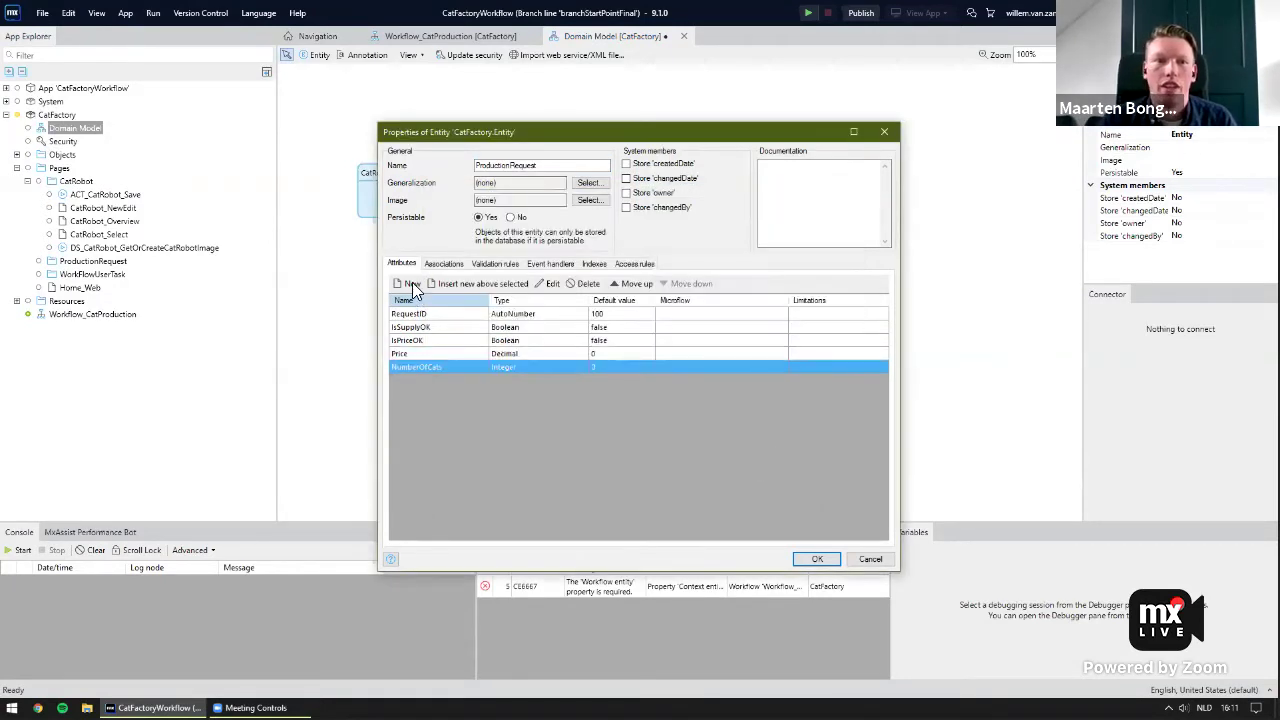
Add an association from the ProductionRequest entity to the CatRobot entity.
left_click(444, 264)
left_click(408, 287)
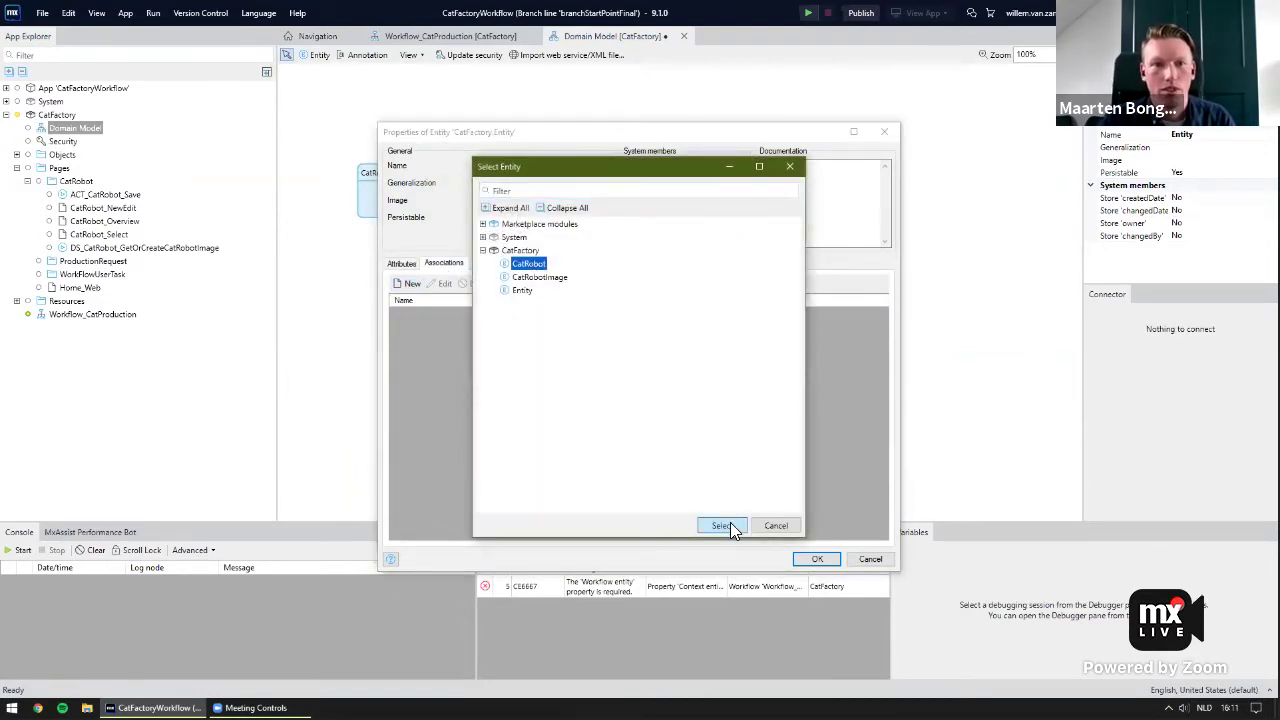
left_click(722, 526)
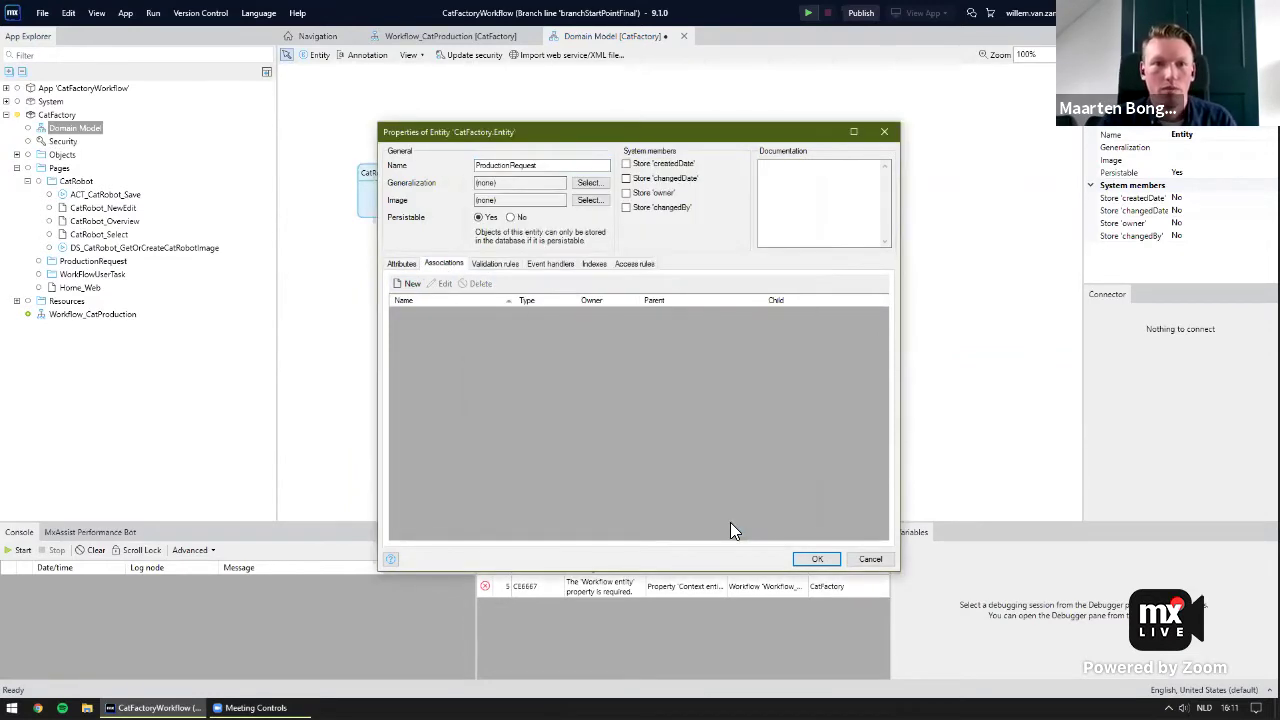
Add a ProductionRequest access rule giving ProductManager, PurchaseManager and SupplyManager object creation and read/write rights on members, and save the entity.
left_click(638, 266)
left_click(408, 285)
left_click(446, 230)
left_click(446, 240)
left_click(450, 336)
left_click(806, 524)
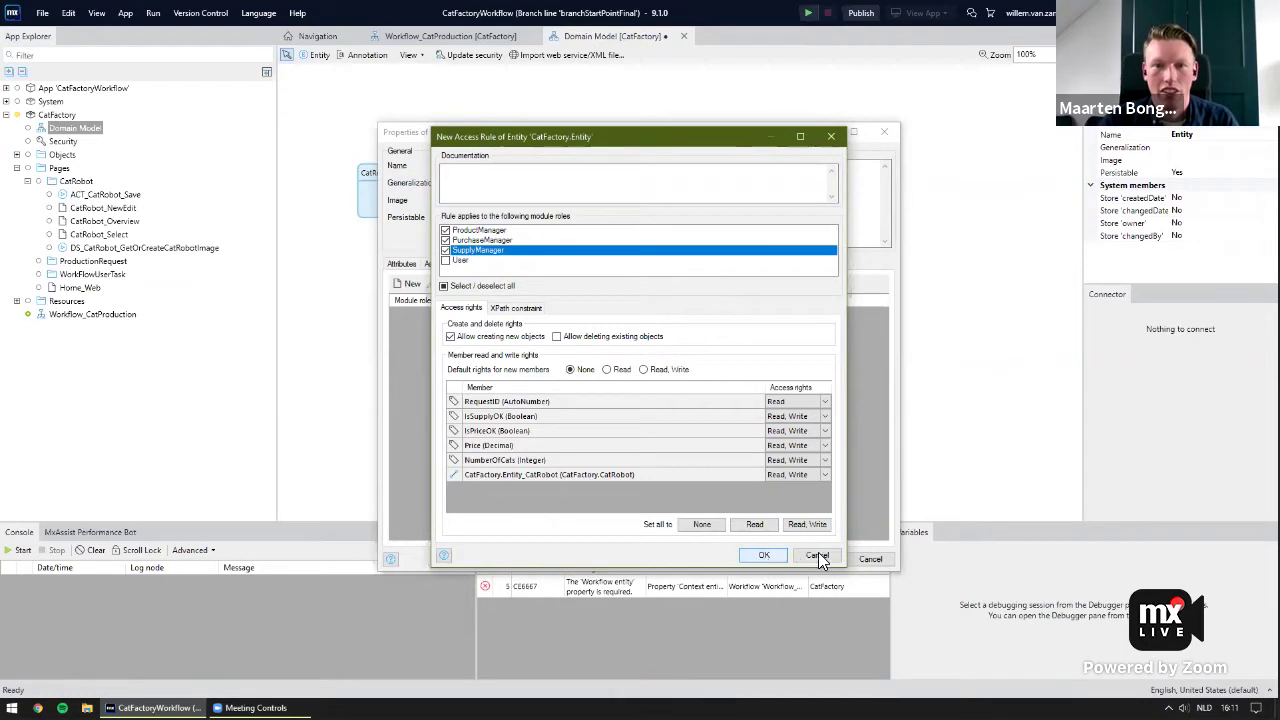
left_click(763, 556)
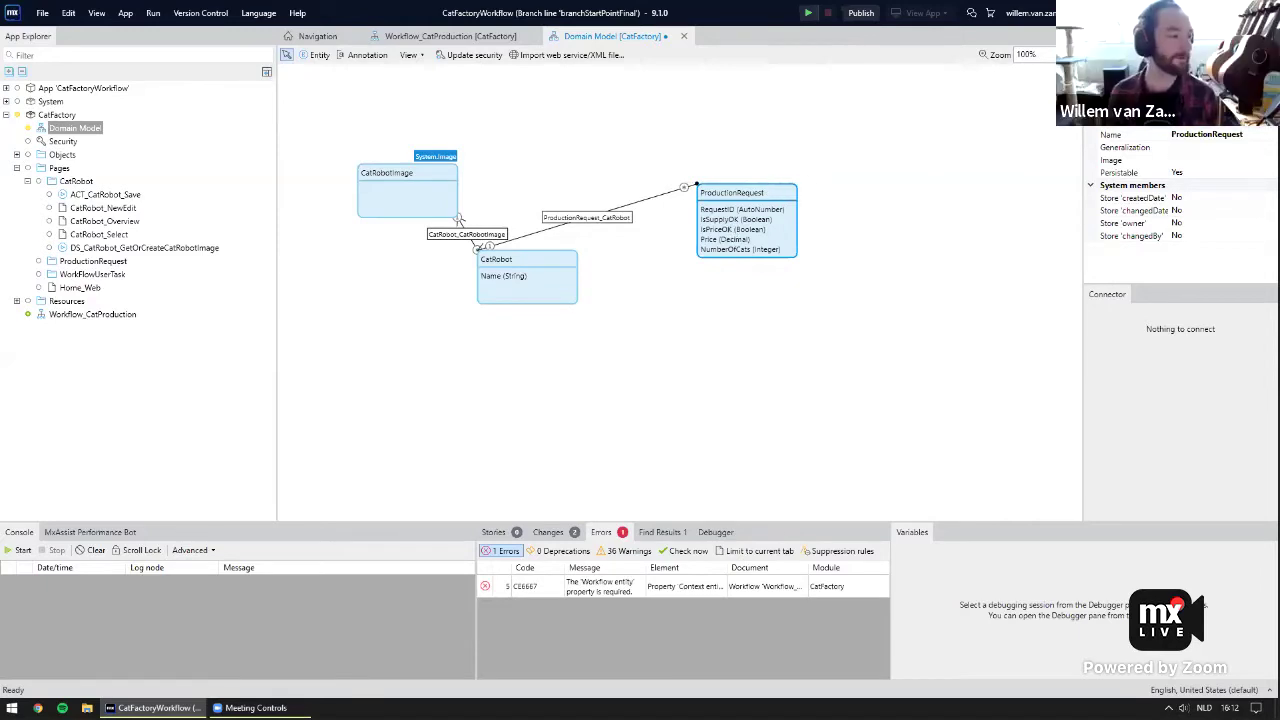
left_click(886, 206)
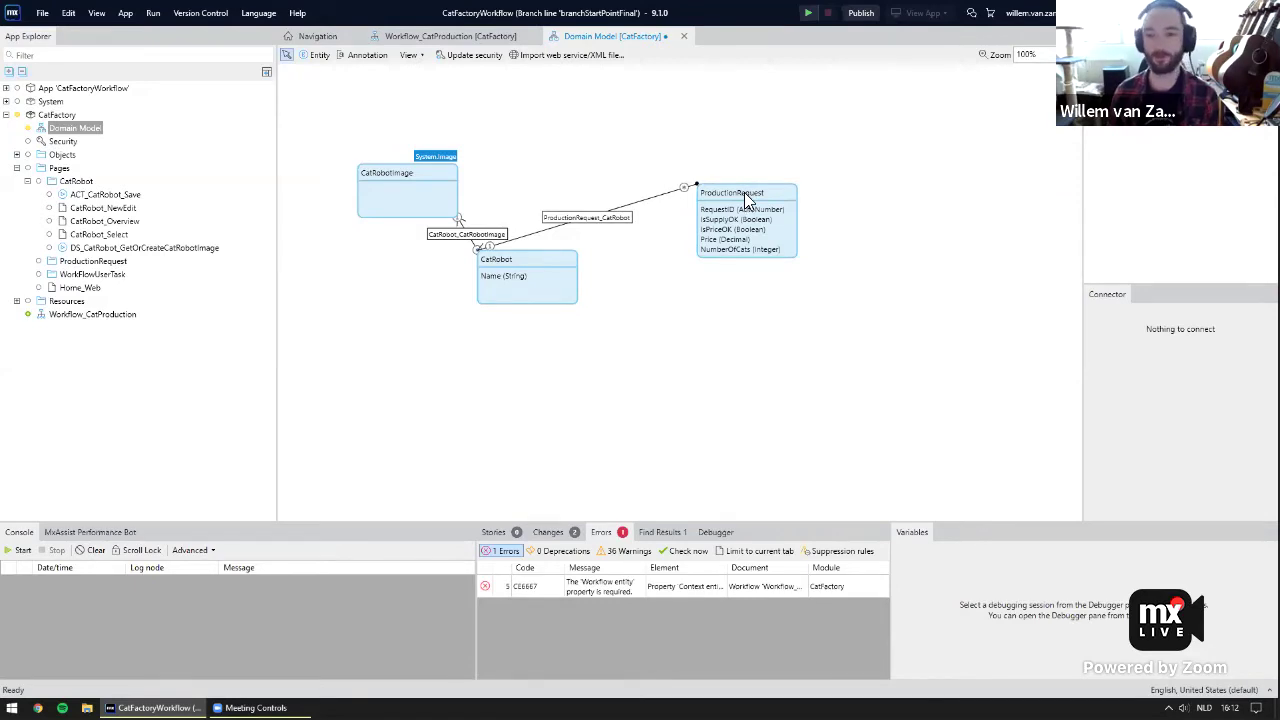
Set the generalization of the ProductionRequest entity to System.WorkflowContext.
double_click(745, 200)
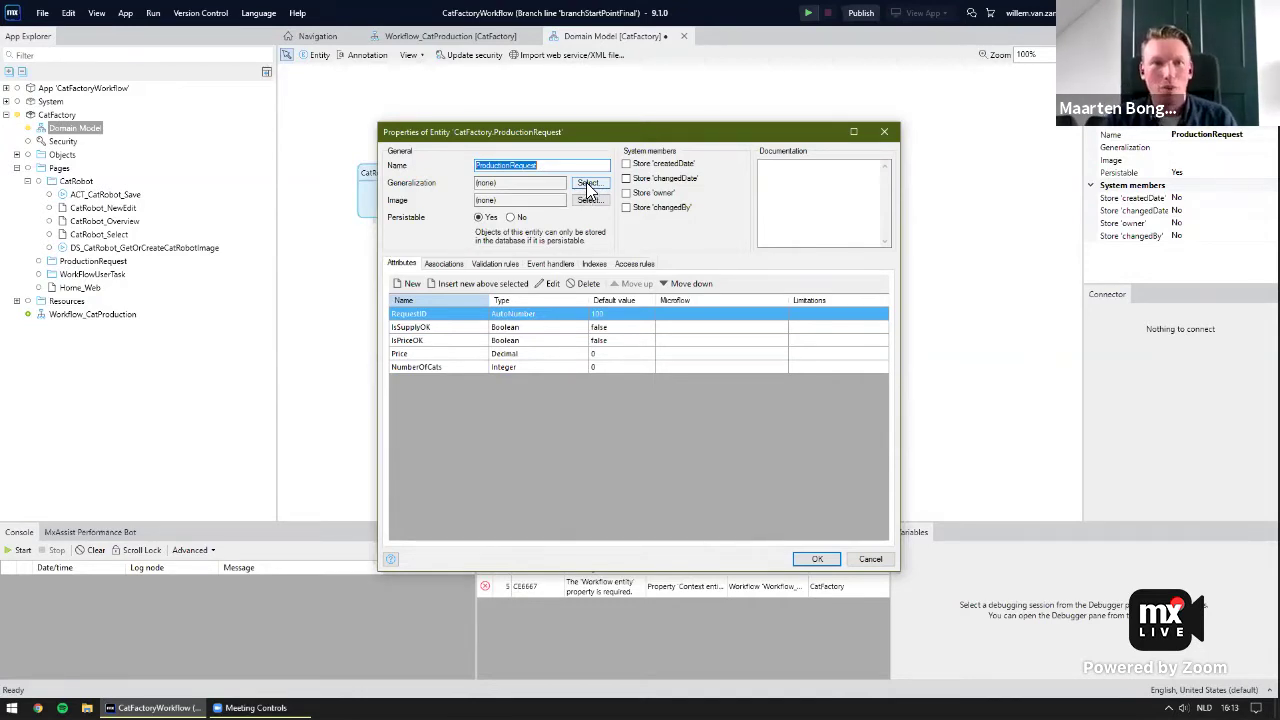
left_click(587, 184)
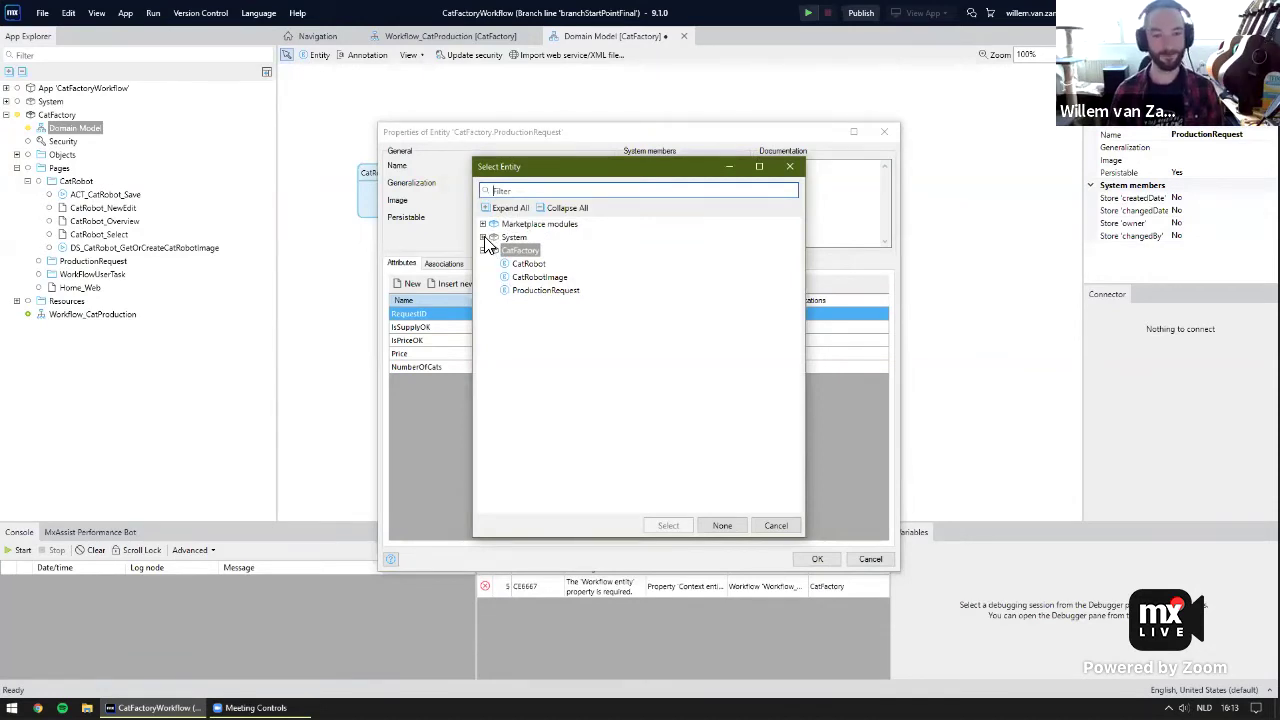
left_click(483, 237)
left_click_drag(600, 166, 792, 137)
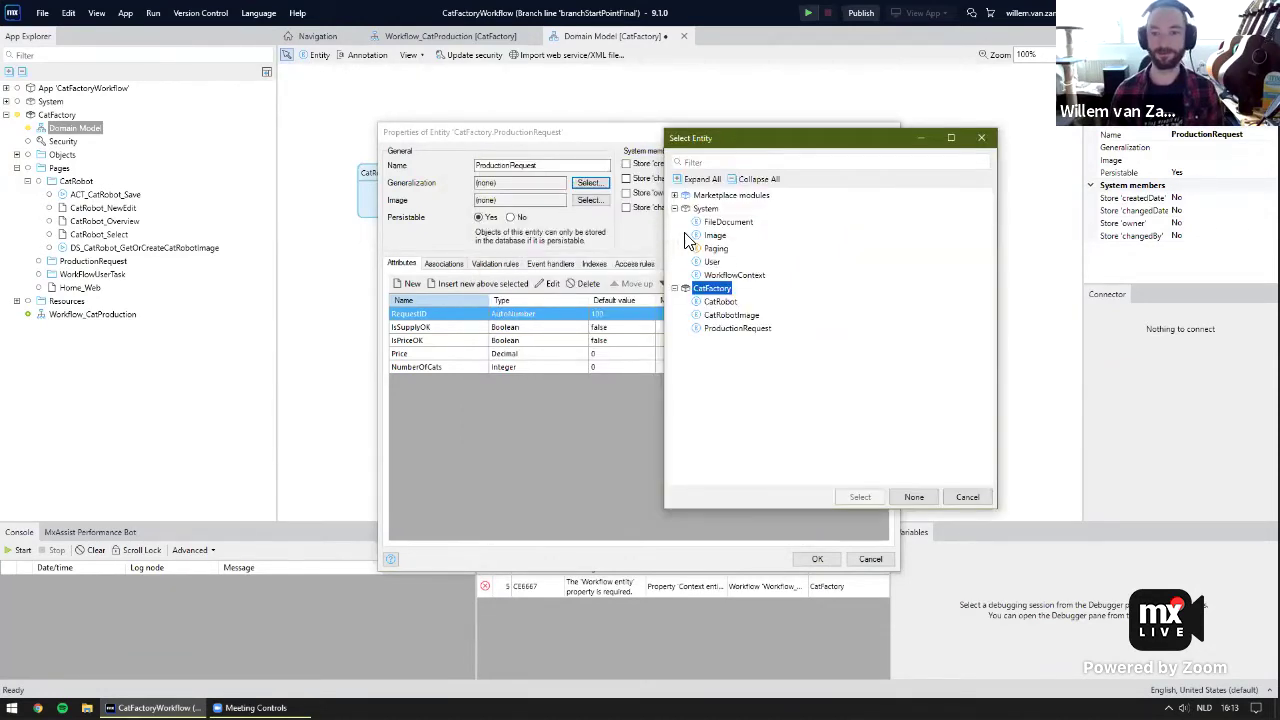
left_click(722, 276)
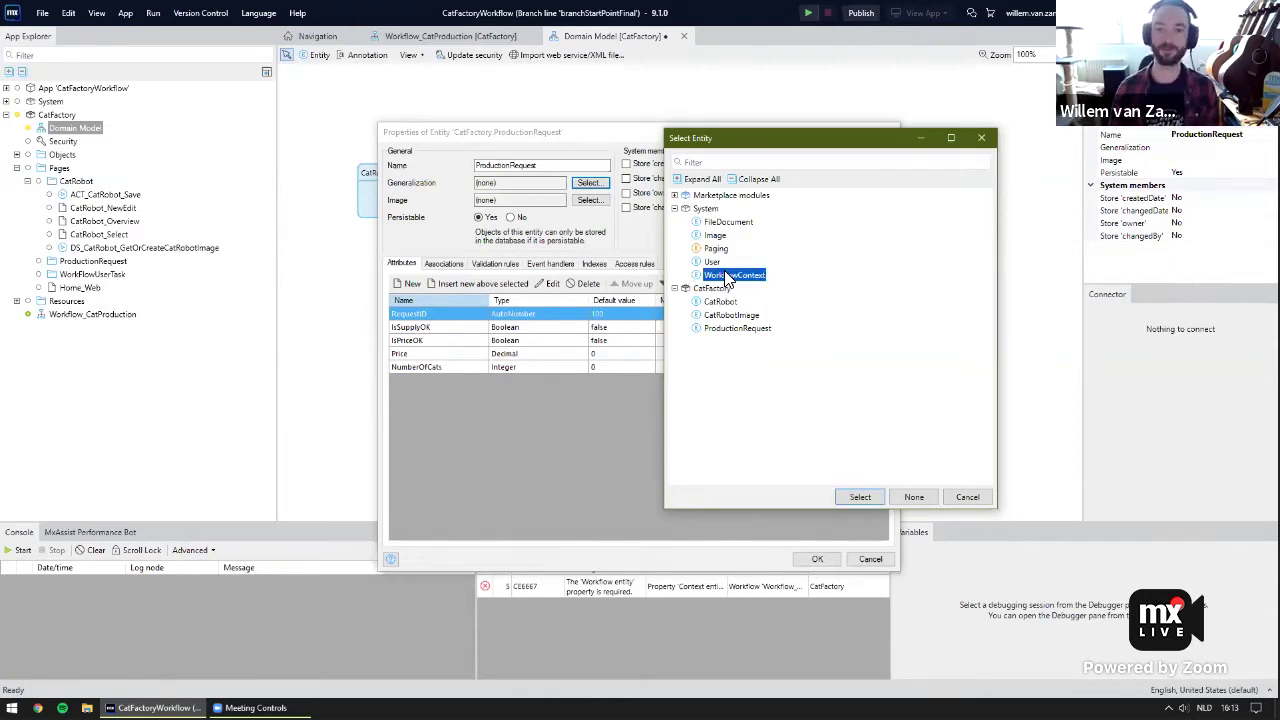
left_click(858, 497)
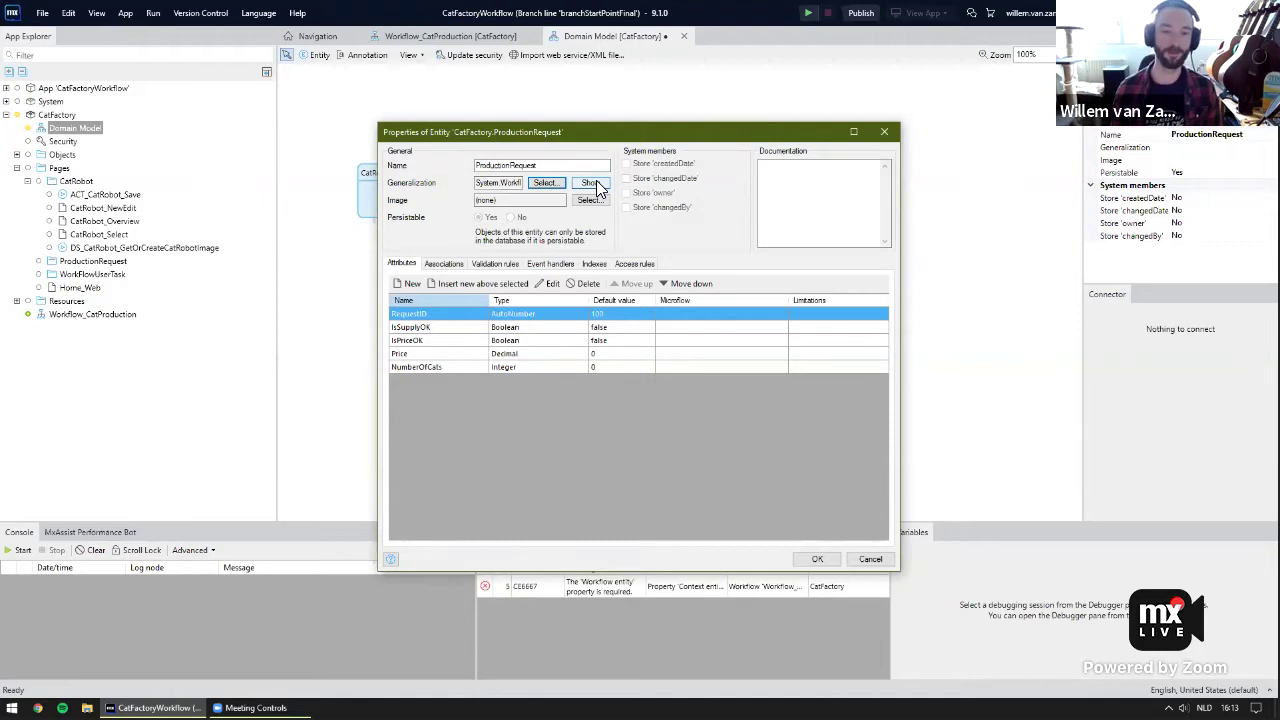
Show the generalization entity, save ProductionRequest, and examine the workflow entities related to WorkflowContext in the System domain model.
left_click(593, 184)
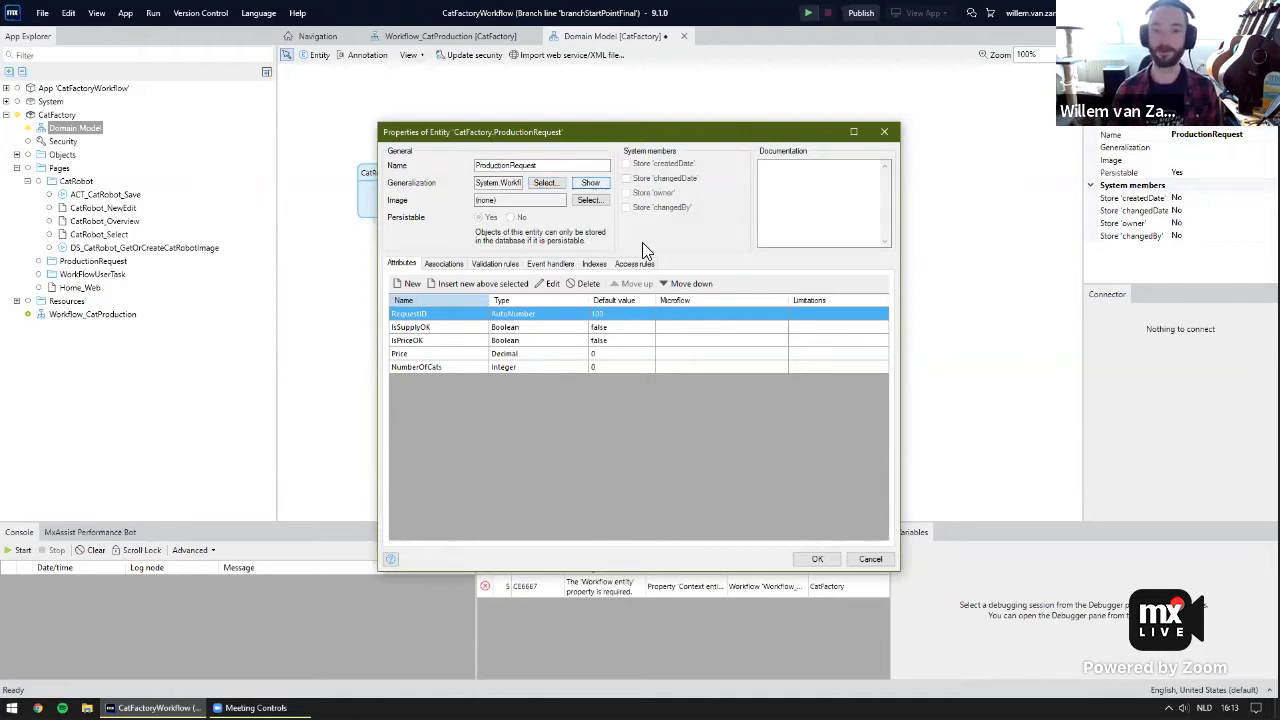
left_click(818, 560)
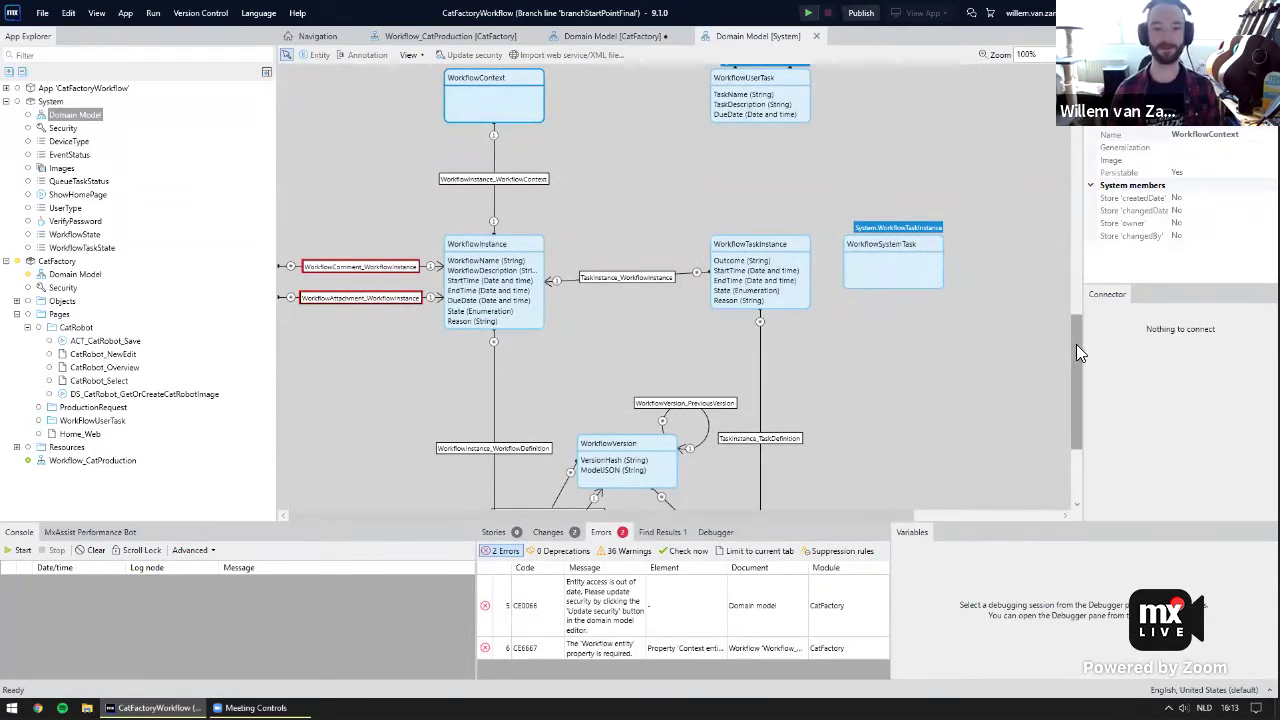
left_click_drag(1078, 340, 1072, 386)
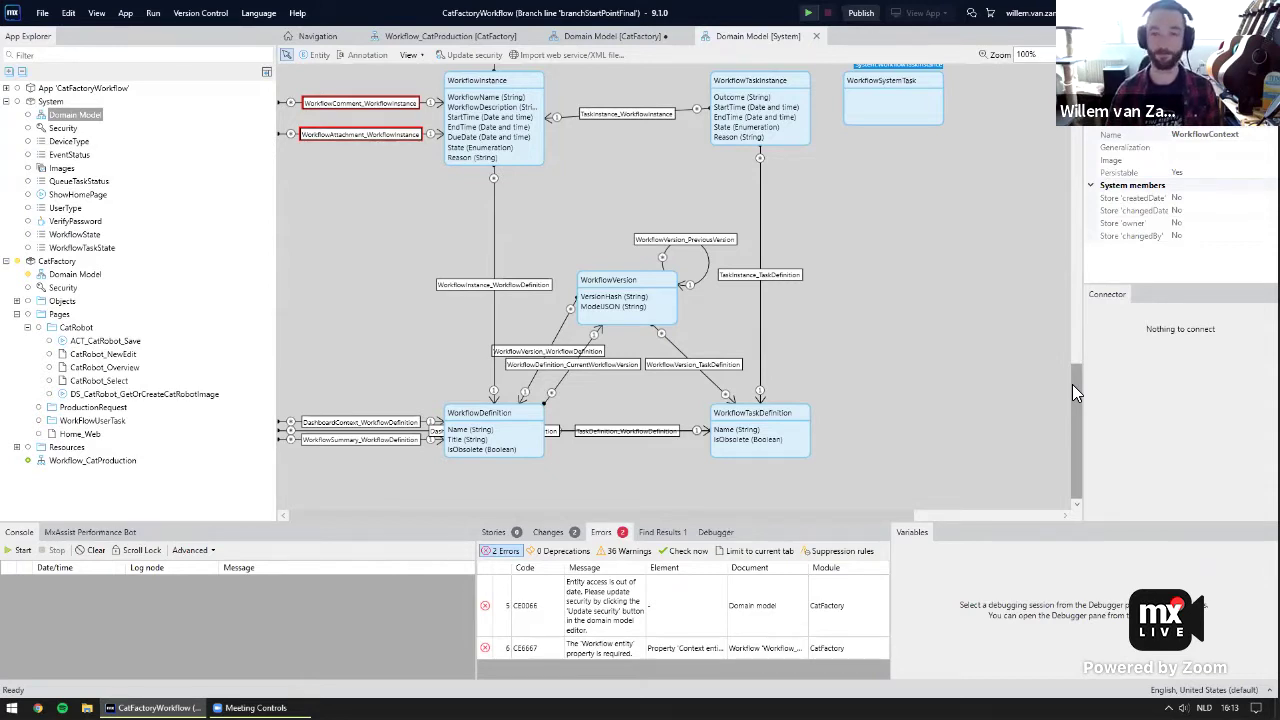
left_click_drag(1072, 384, 1078, 334)
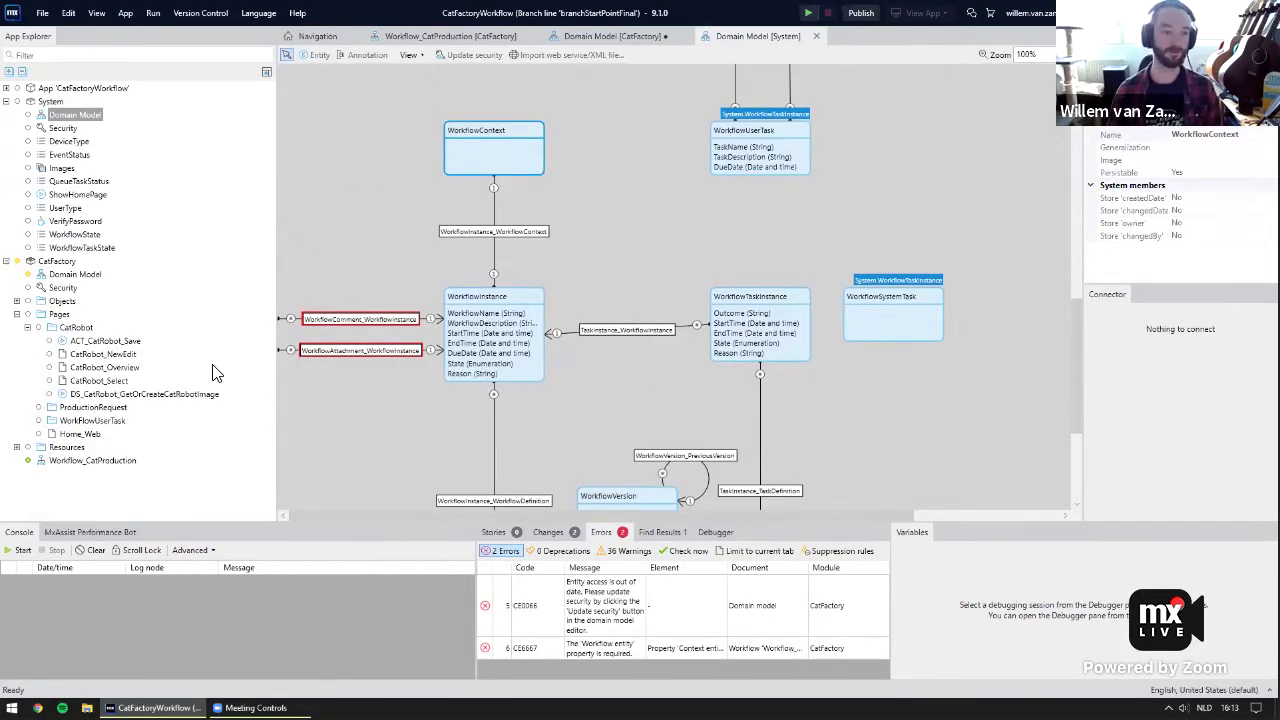
Set the workflow entity of Workflow_CatProduction to CatFactory.ProductionRequest.
double_click(106, 462)
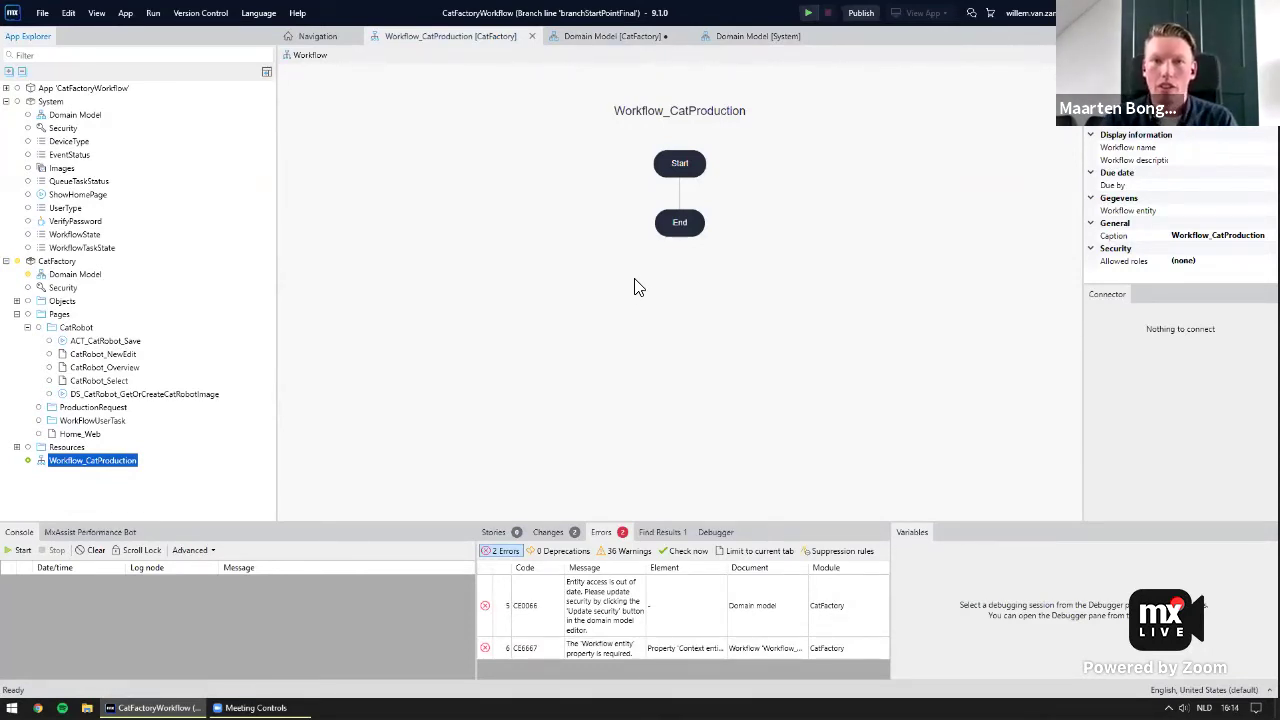
left_click(685, 170)
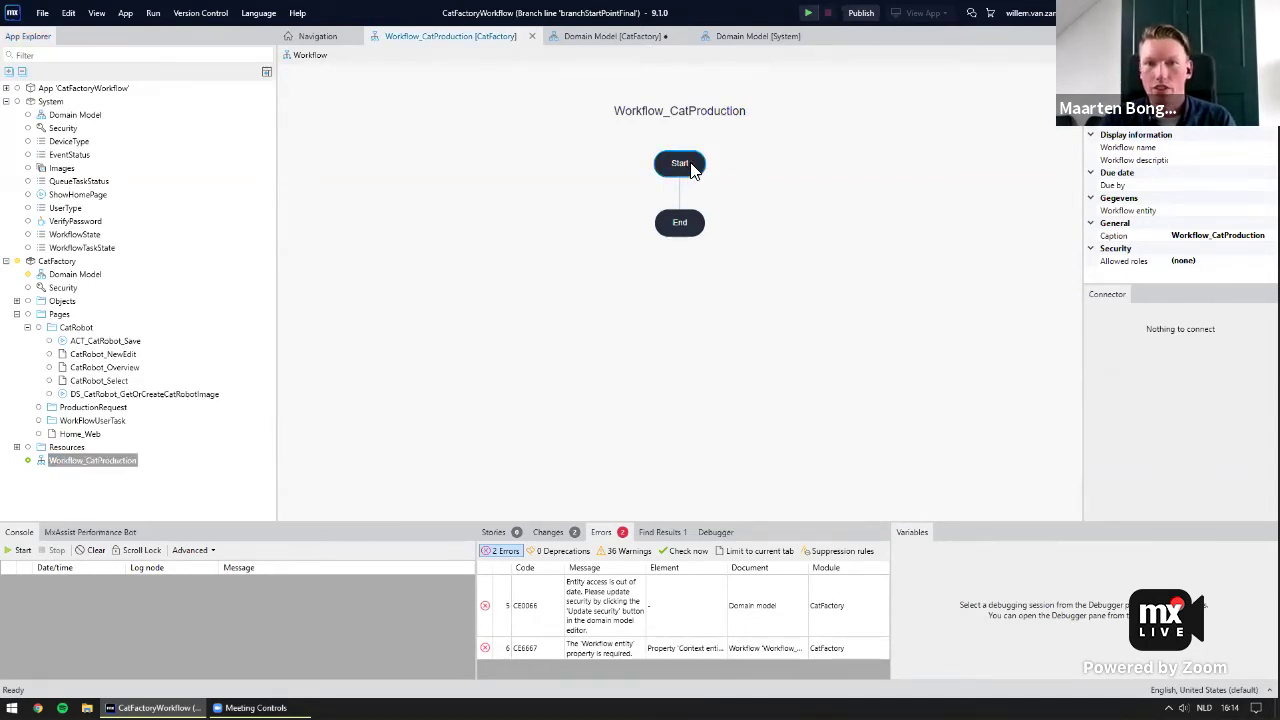
double_click(687, 172)
left_click(822, 323)
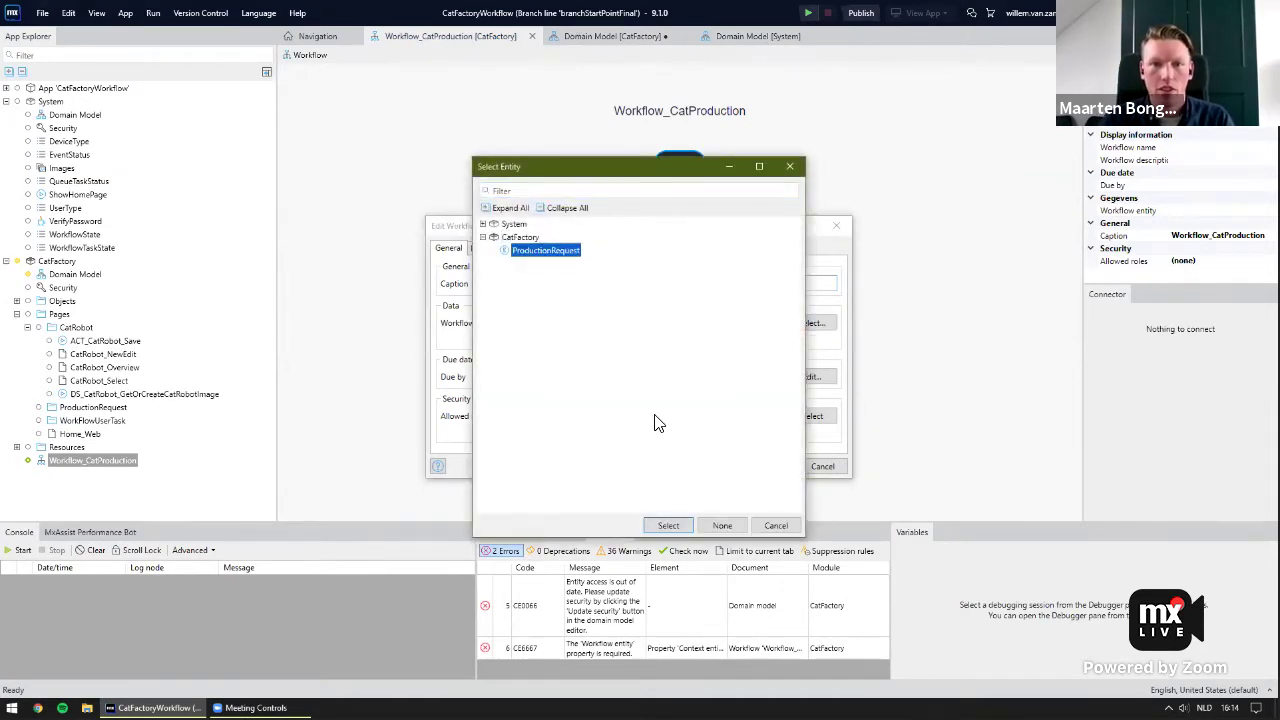
left_click(668, 526)
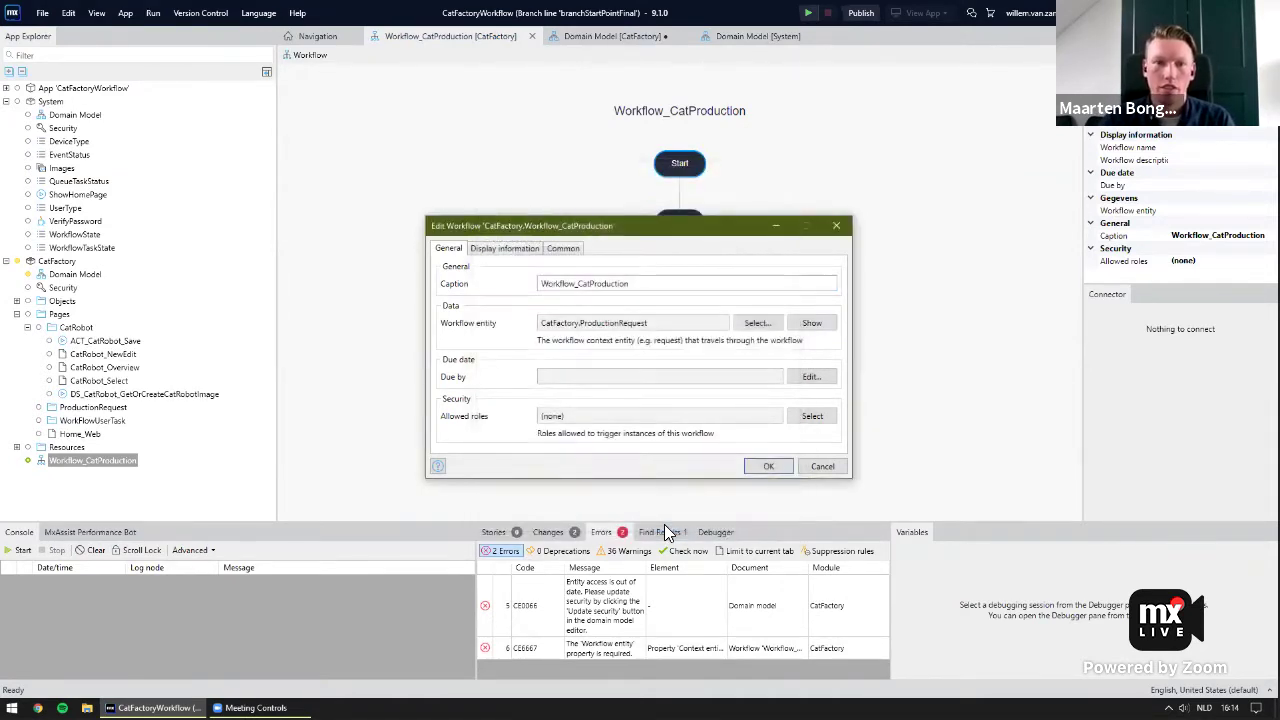
Allow the ProductManager module role to trigger instances of Workflow_CatProduction.
left_click(812, 417)
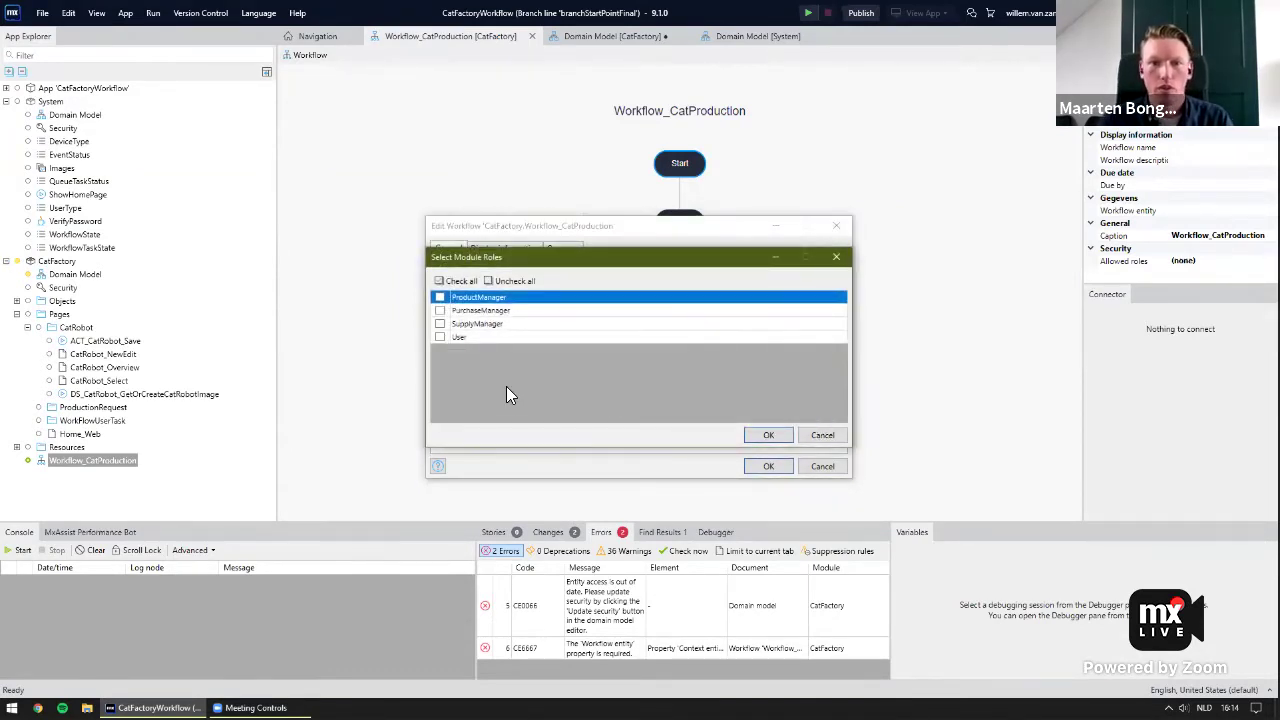
left_click(440, 297)
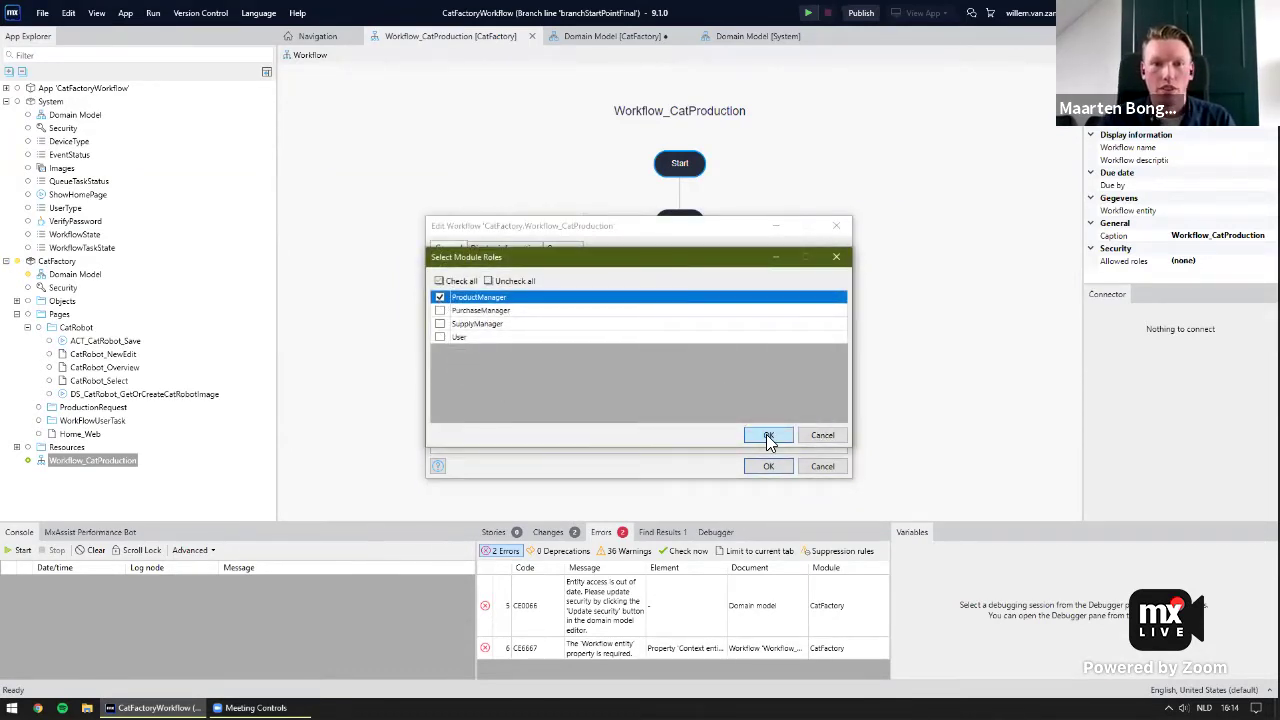
left_click(767, 436)
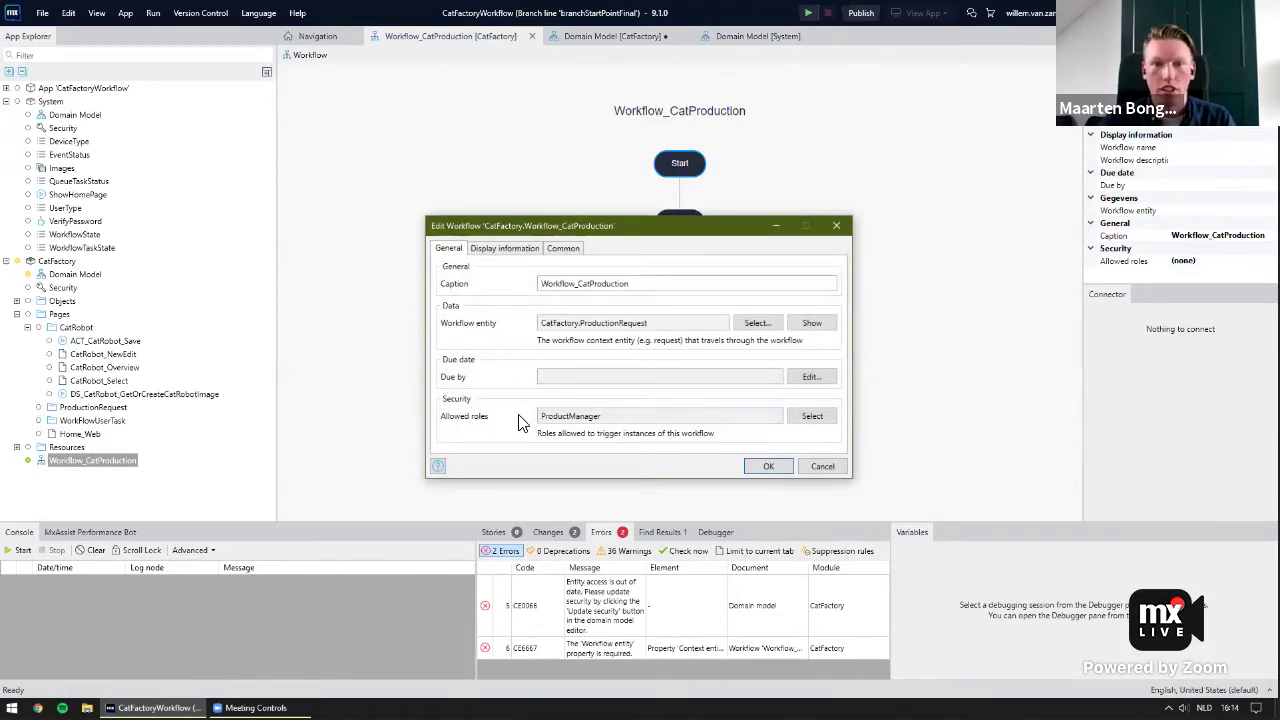
Override the workflow's admin page with the DefaultWorkflowAdmin page from the WorkflowCommons module.
left_click(523, 250)
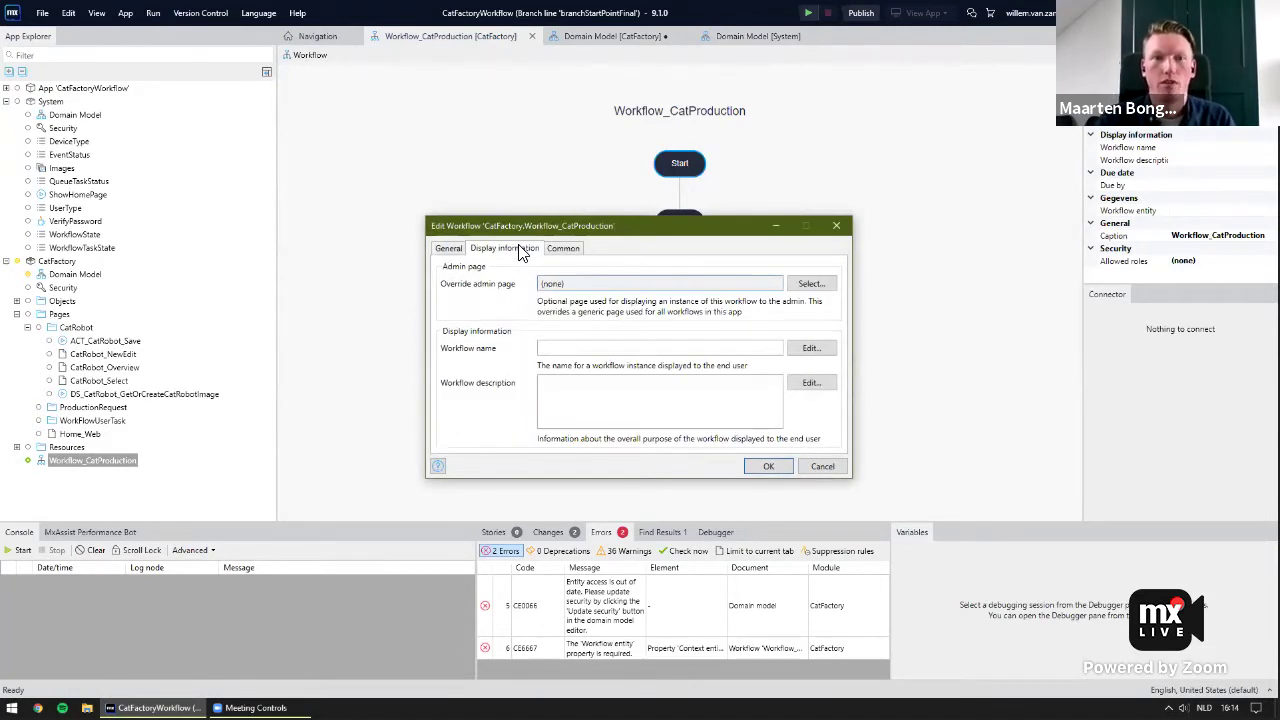
left_click(631, 351)
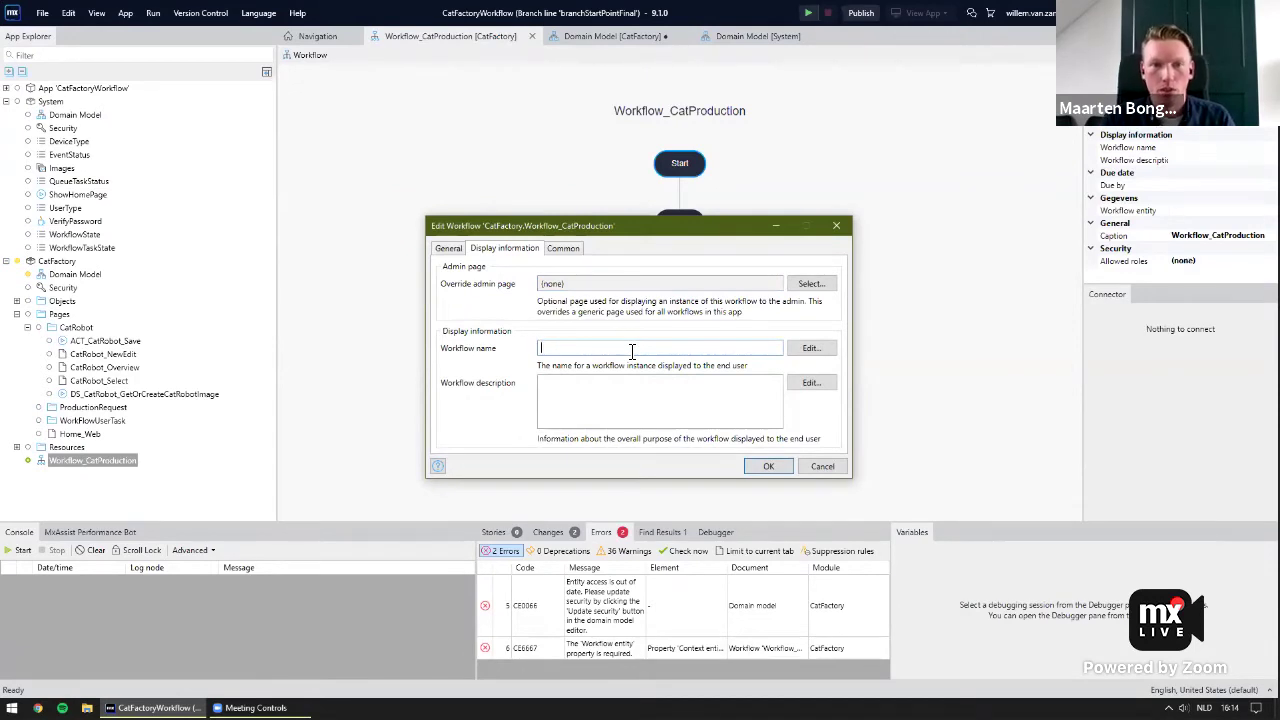
left_click(813, 283)
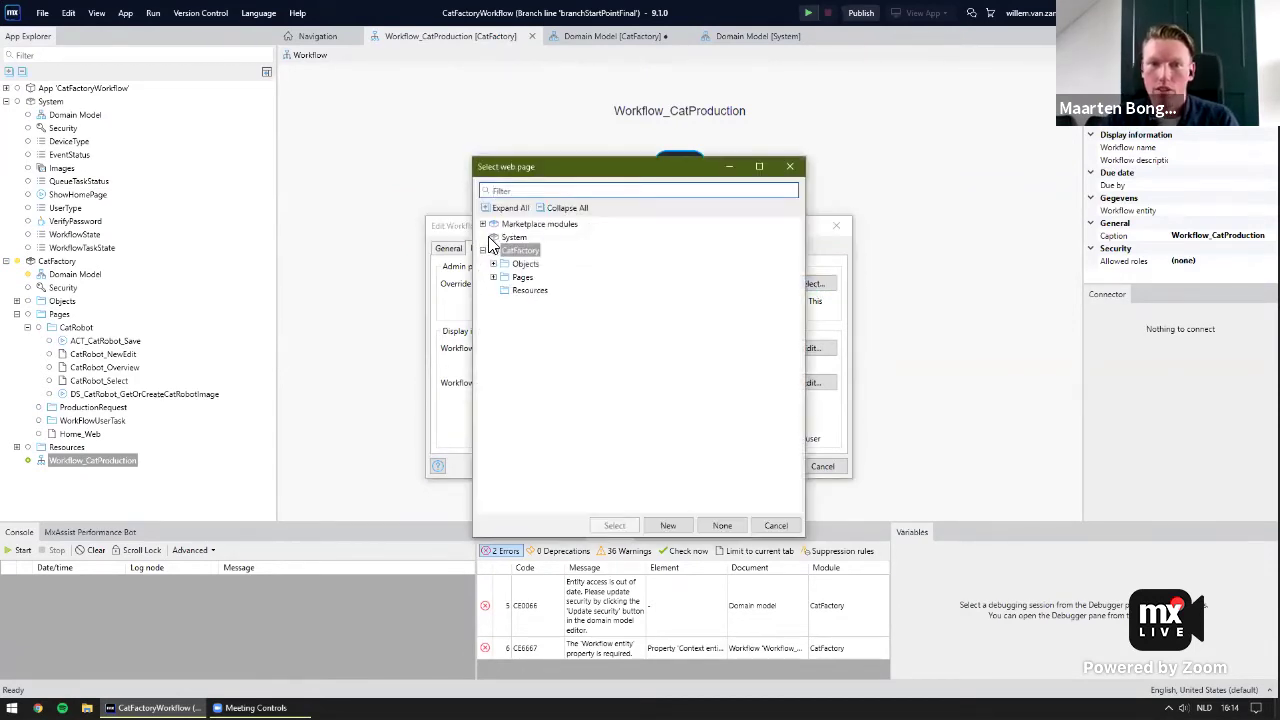
left_click(483, 224)
left_click(493, 290)
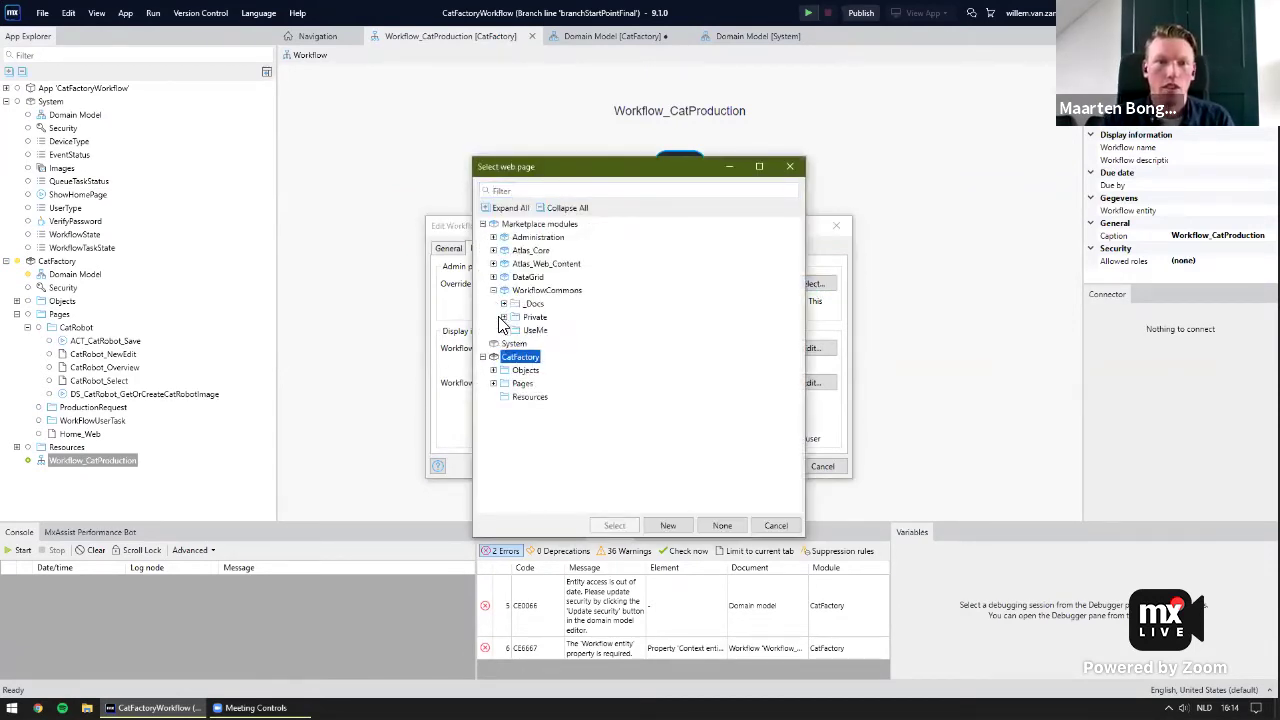
left_click(504, 331)
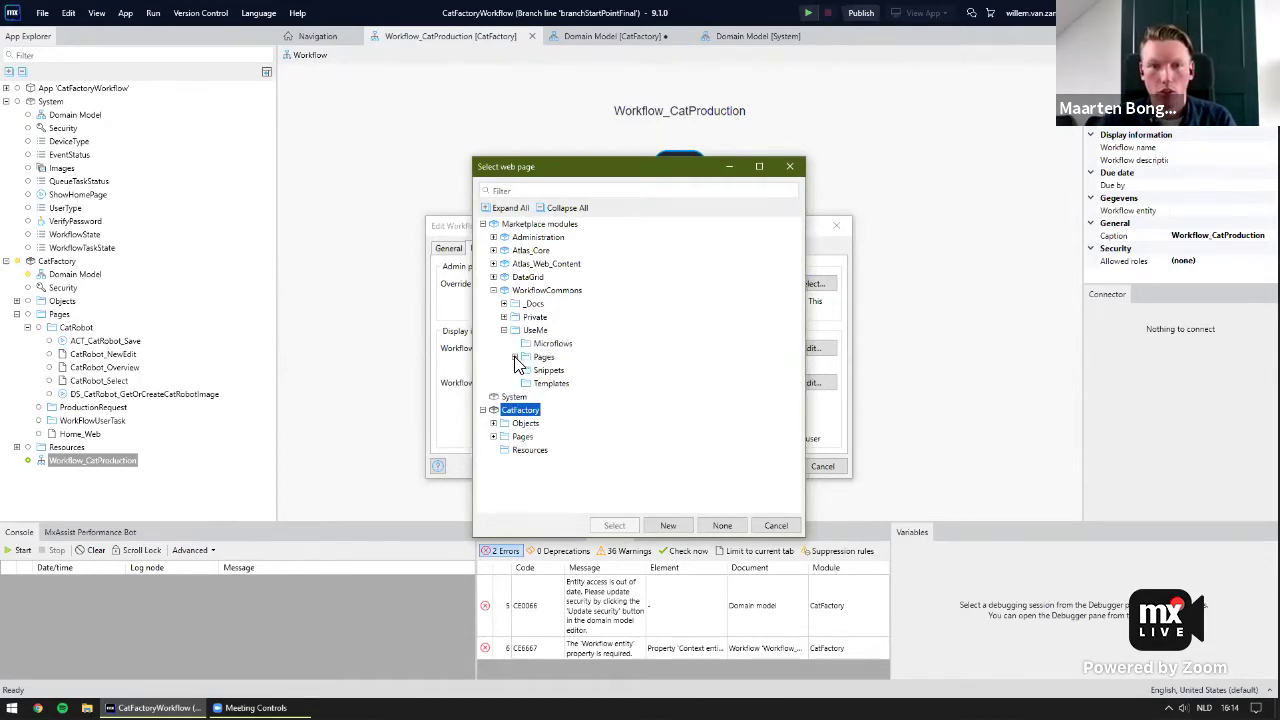
left_click(515, 357)
left_click(578, 371)
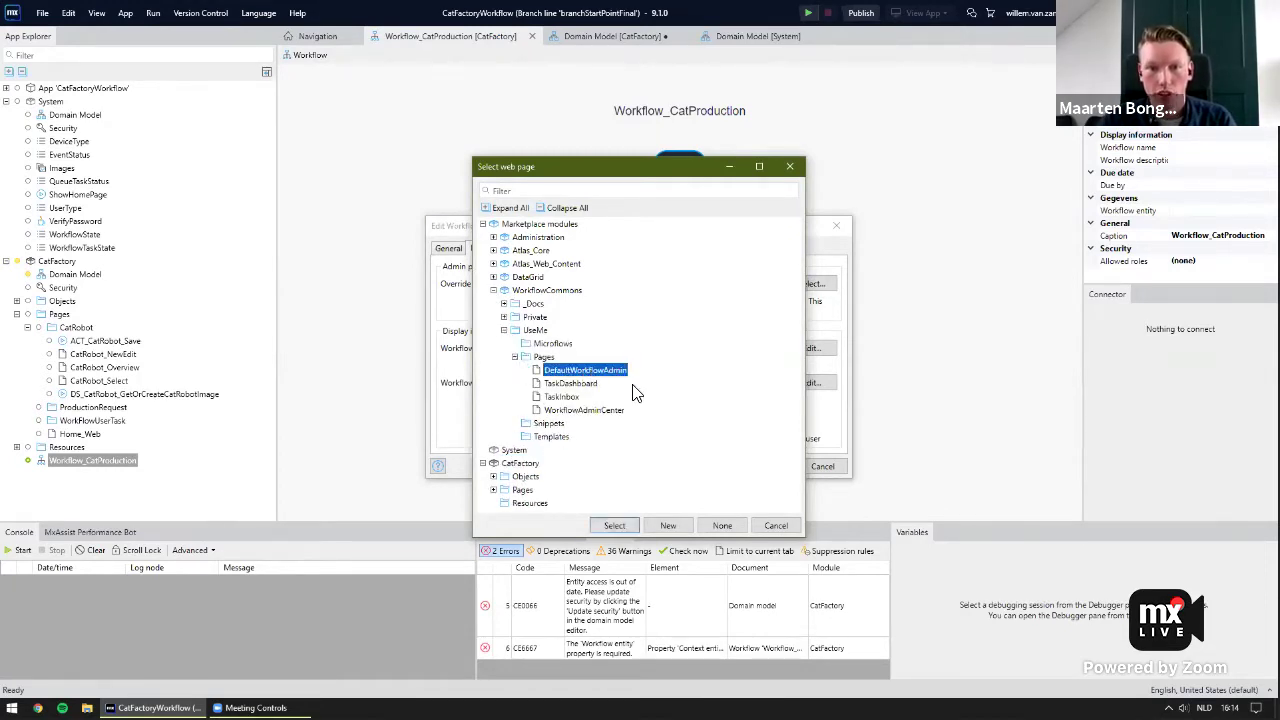
left_click(614, 526)
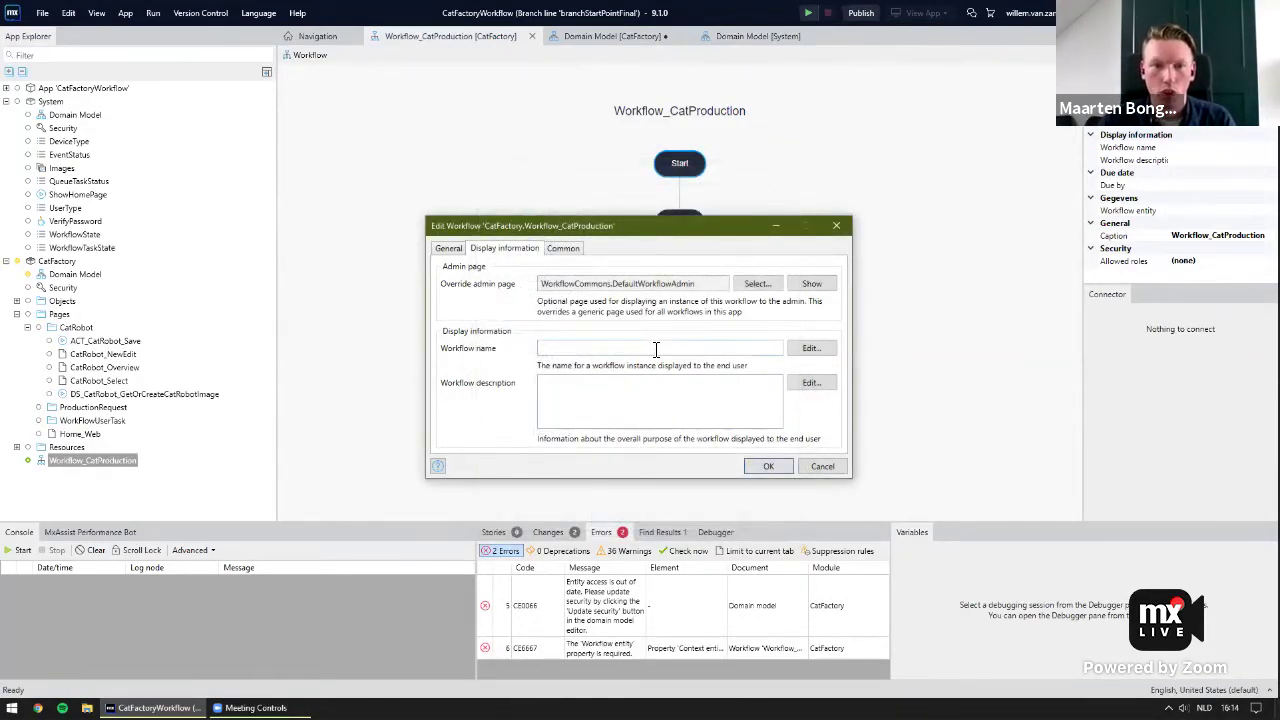
Set both the workflow name and the workflow description to "Cat Production Request" and save the workflow properties.
left_click(676, 346)
type("Ca")
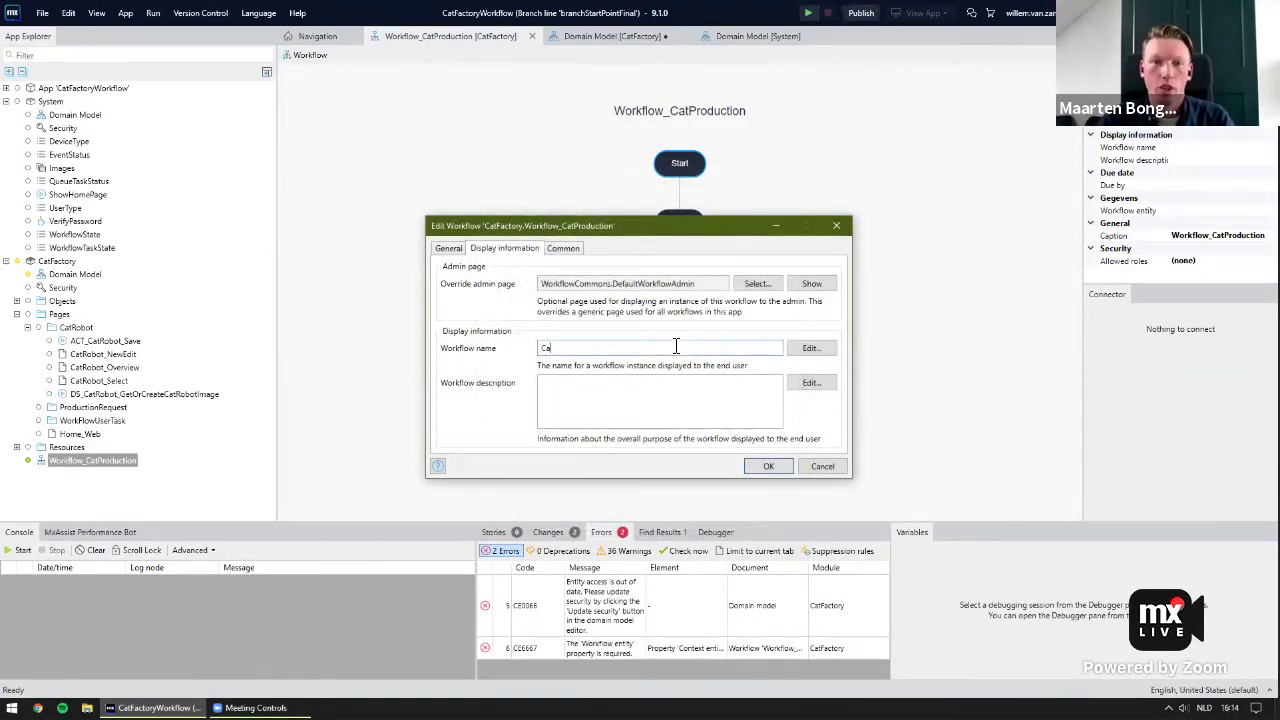
type("t Production Request")
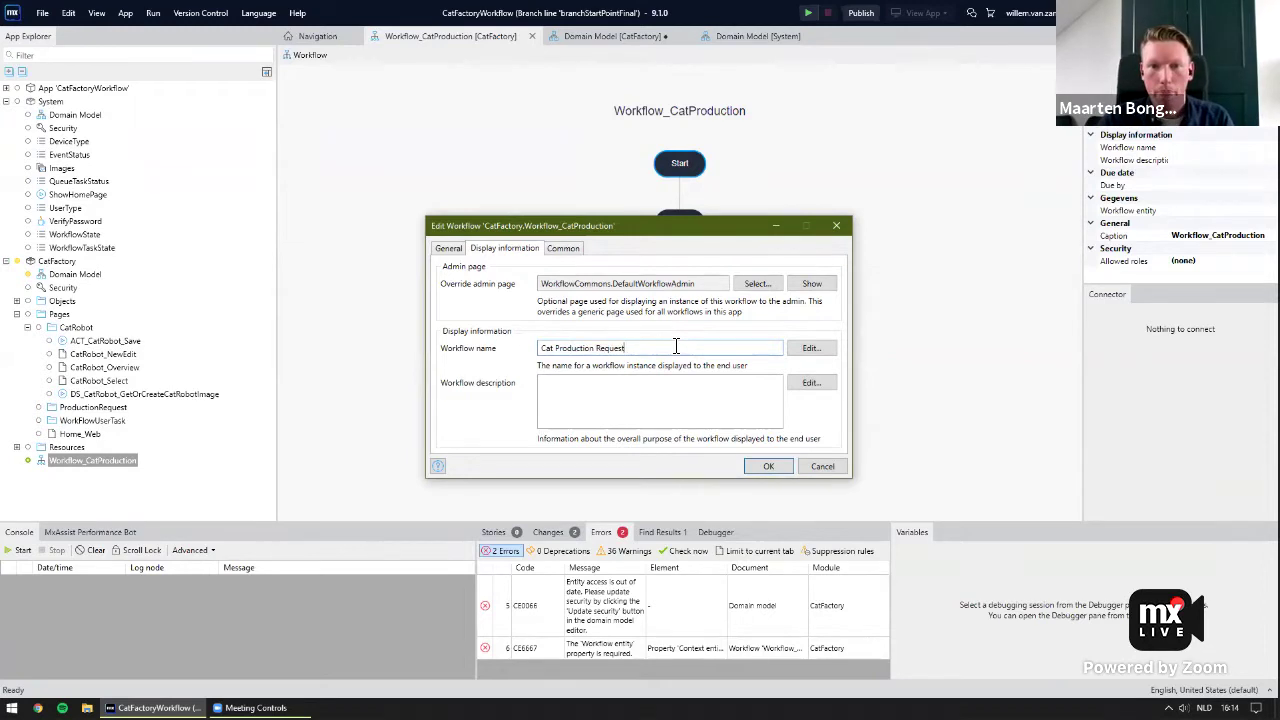
key("ctrl+a")
key("ctrl+c")
left_click(698, 403)
key("ctrl+v")
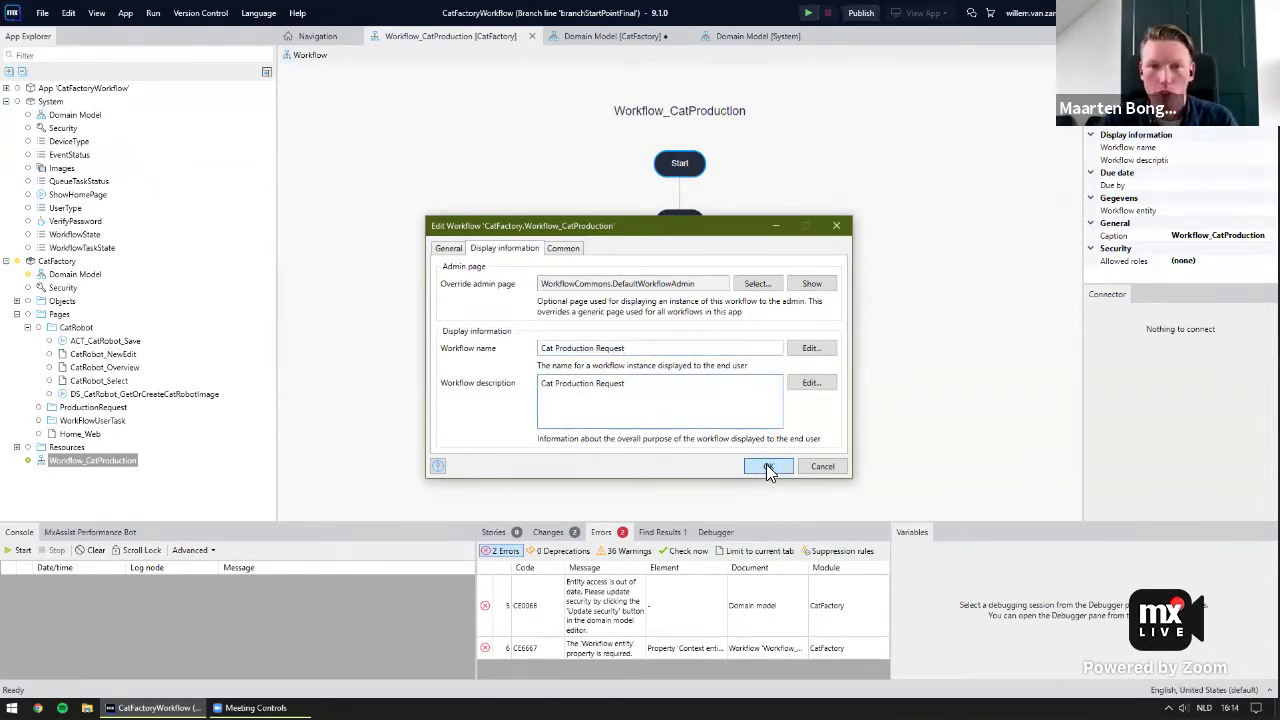
left_click(767, 466)
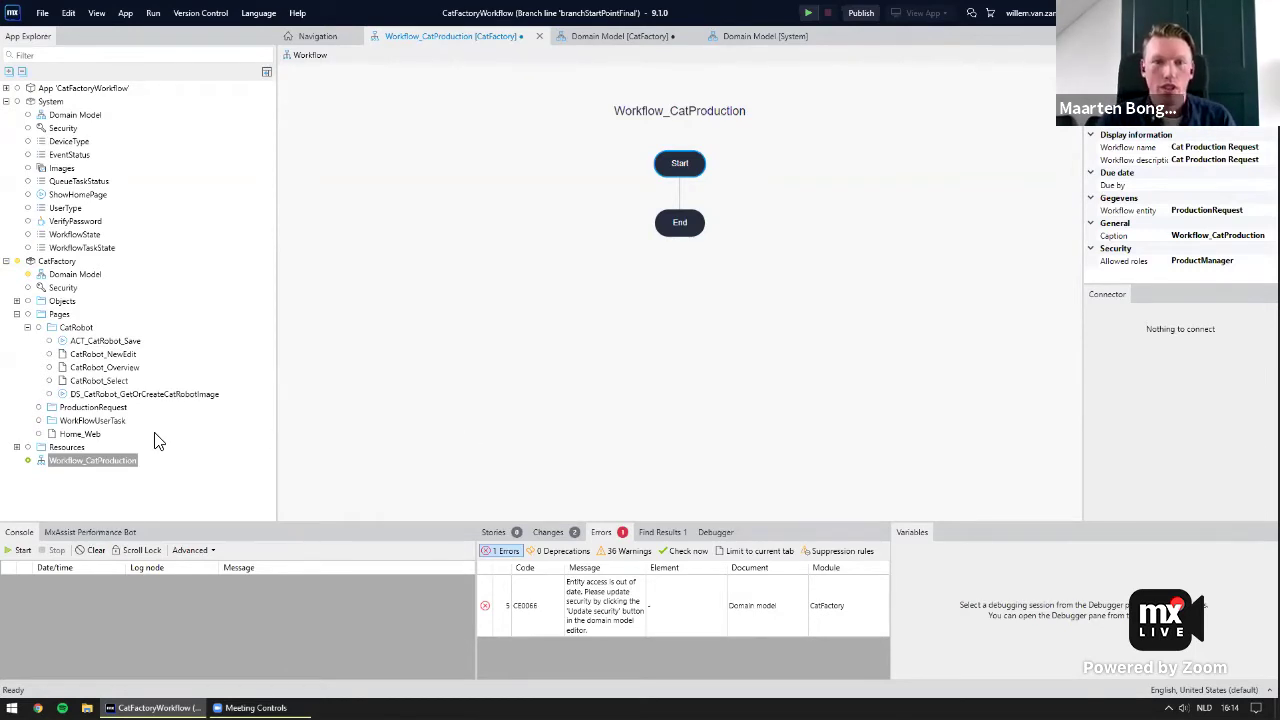
Create a responsive page named ProductionRequest_Overview from the Grid template in the ProductionRequest folder, using the Atlas_TopBar layout.
left_click(91, 410)
right_click(91, 410)
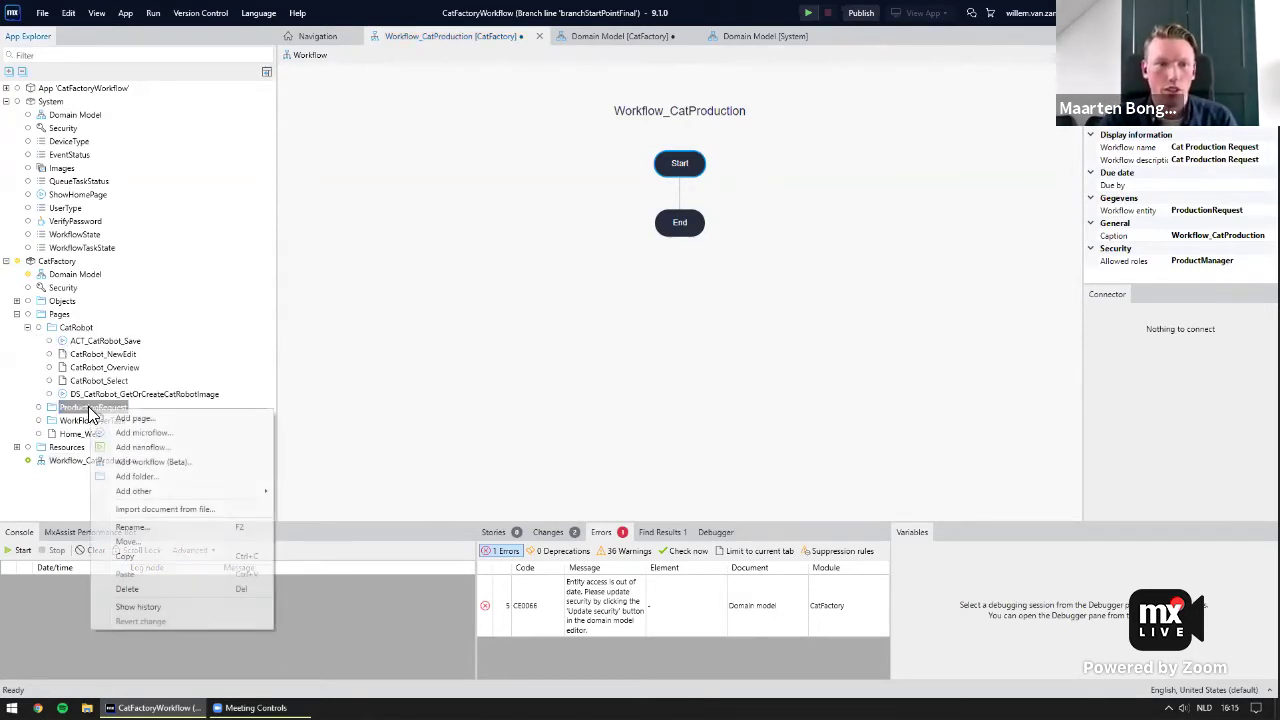
left_click(182, 420)
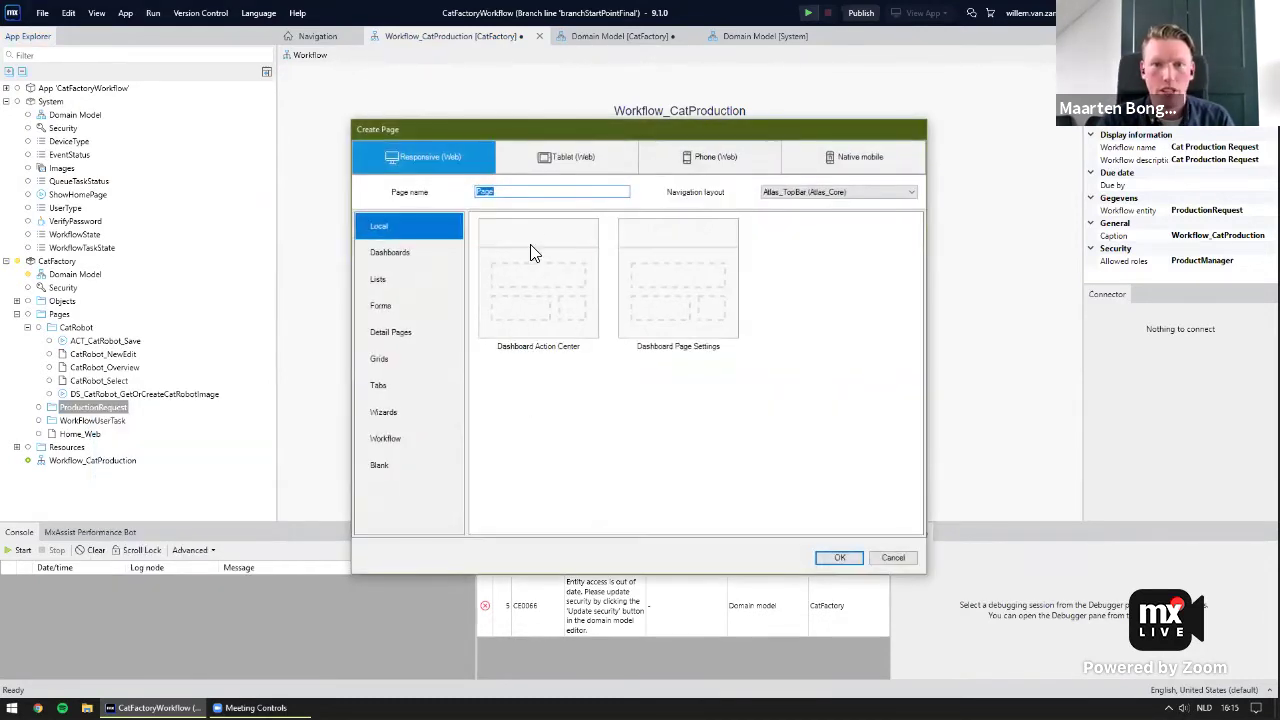
type("Productio")
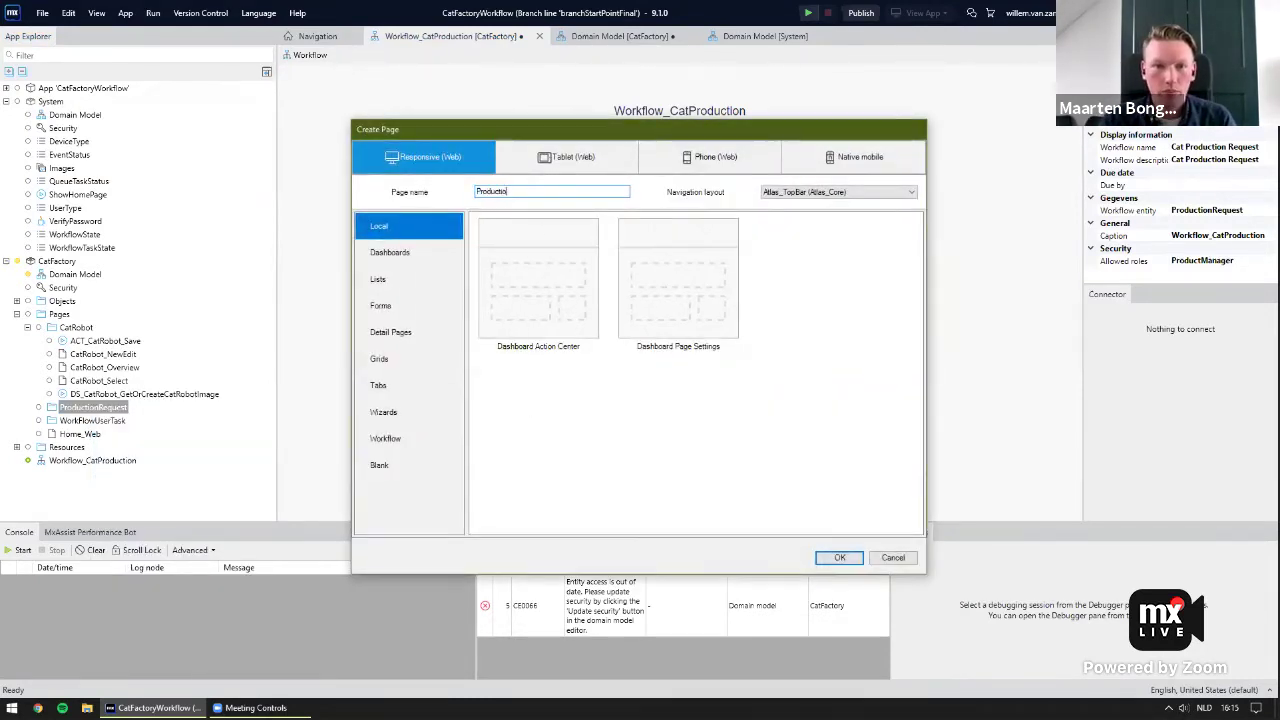
type("nRequest_Overvie")
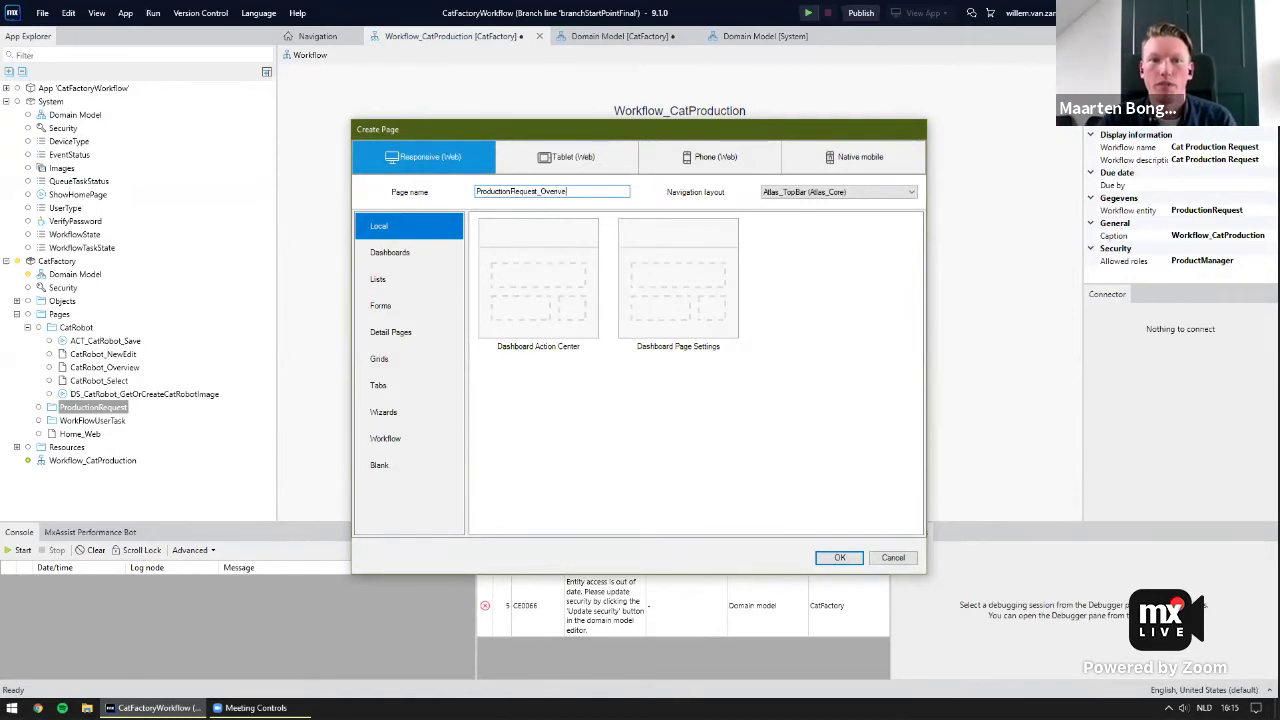
type("w")
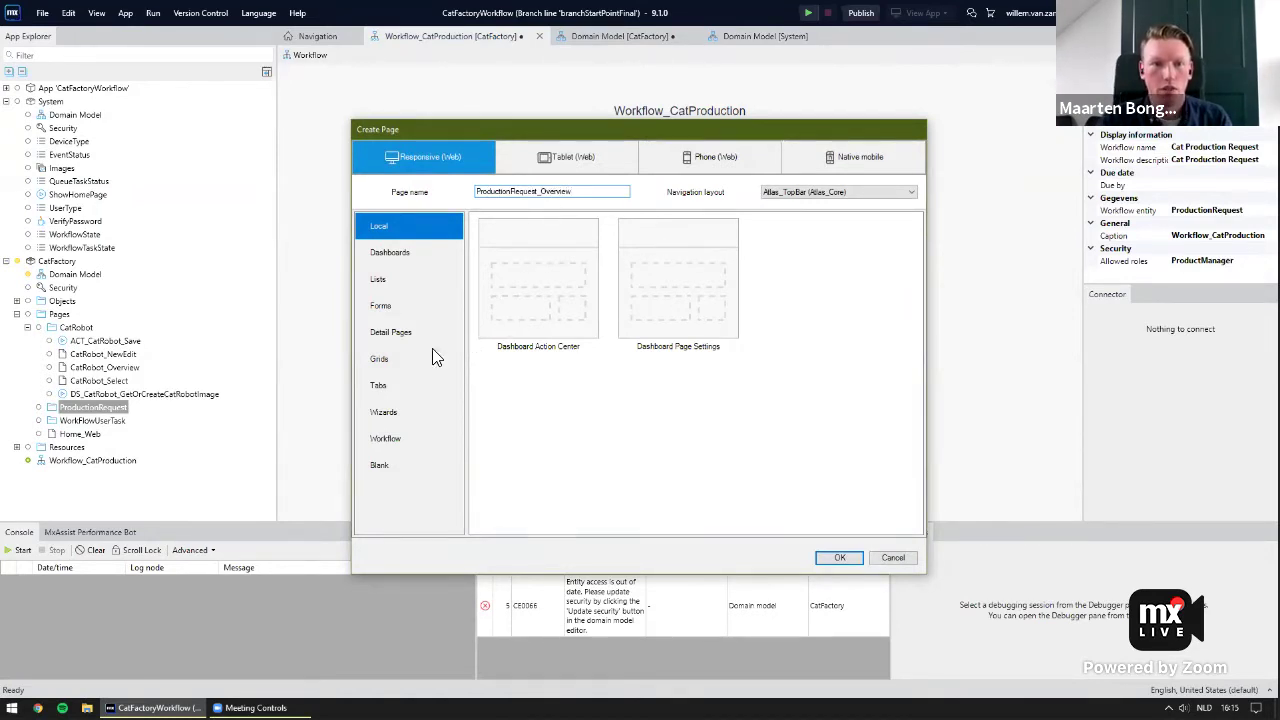
left_click(390, 360)
left_click(518, 293)
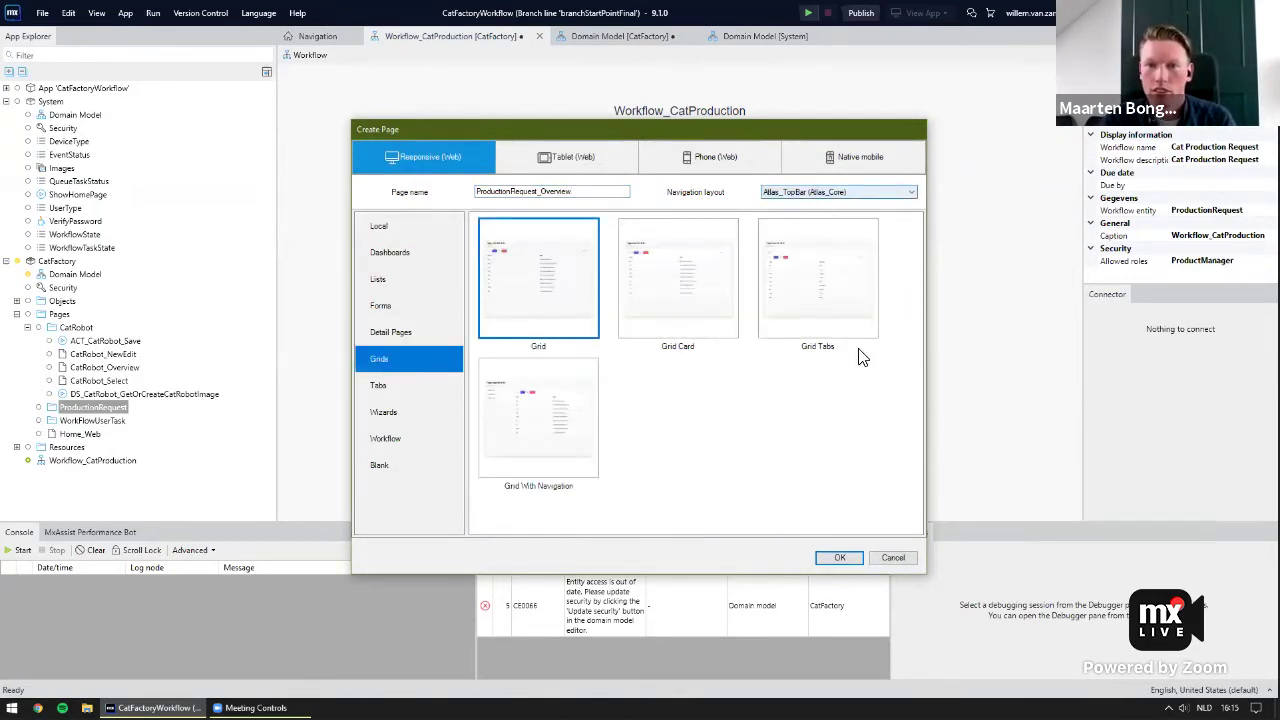
left_click(838, 557)
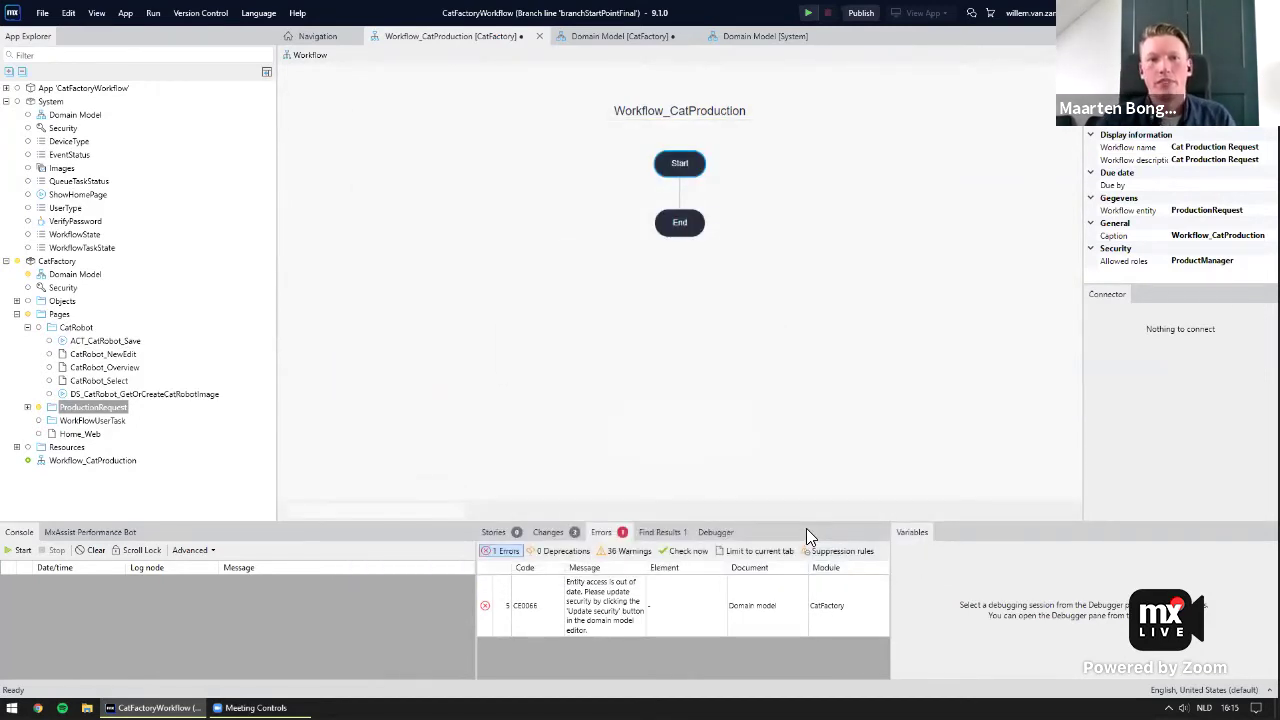
Set the page header title to "Production Requests" and delete the supporting text beneath it.
left_click(398, 238)
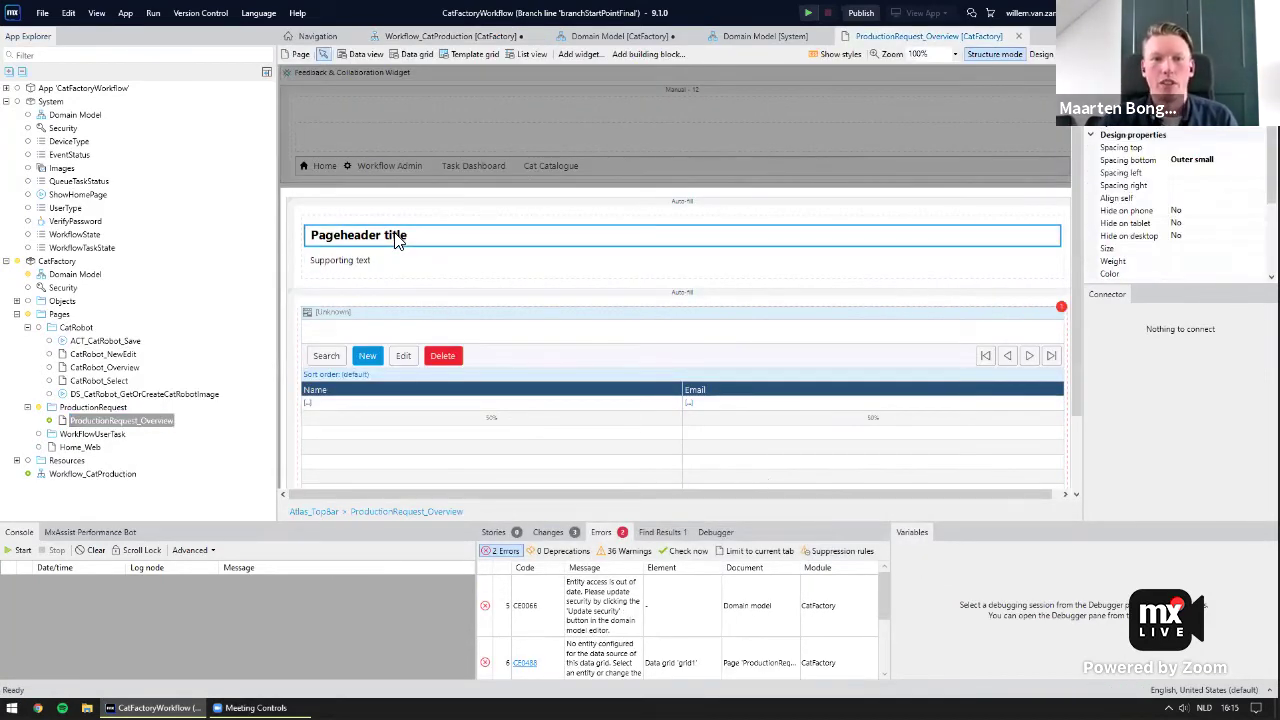
type("Production Requests")
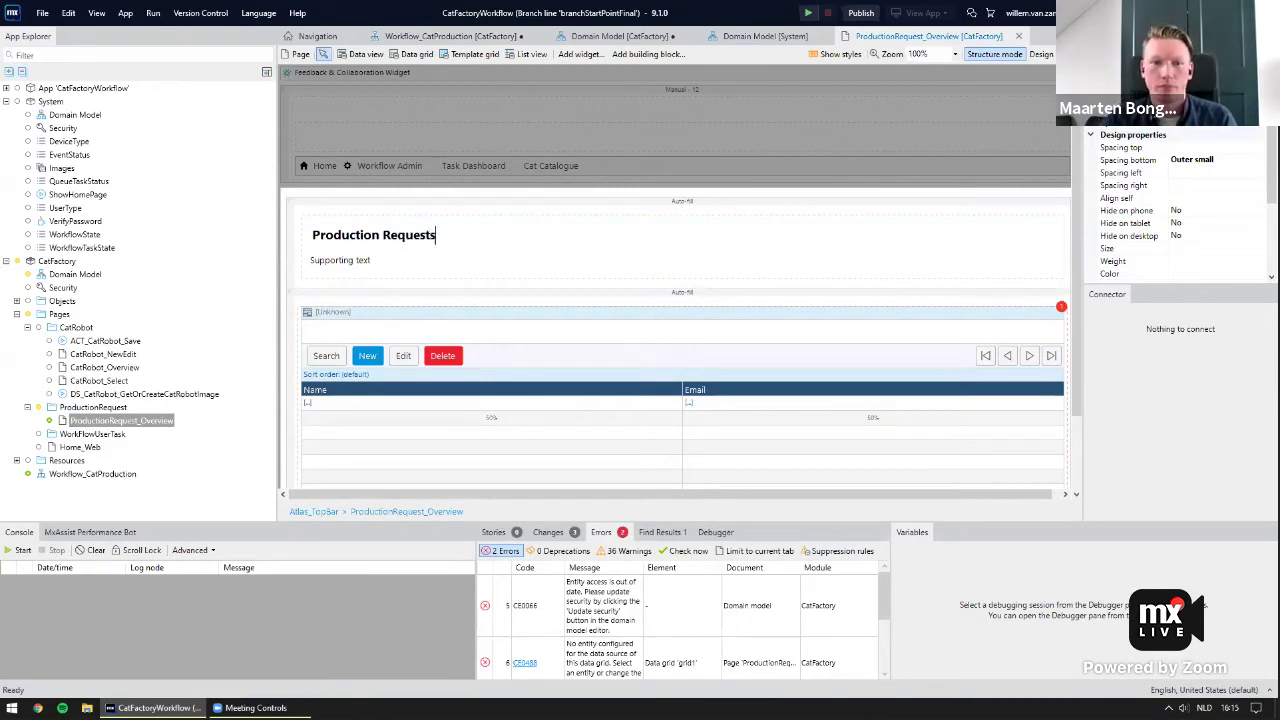
left_click(363, 260)
key("Delete")
Bind the data grid to the ProductionRequest entity from the database with automatically filled contents, and remove the grid's Edit button.
left_click(452, 297)
left_click_drag(1145, 418, 690, 302)
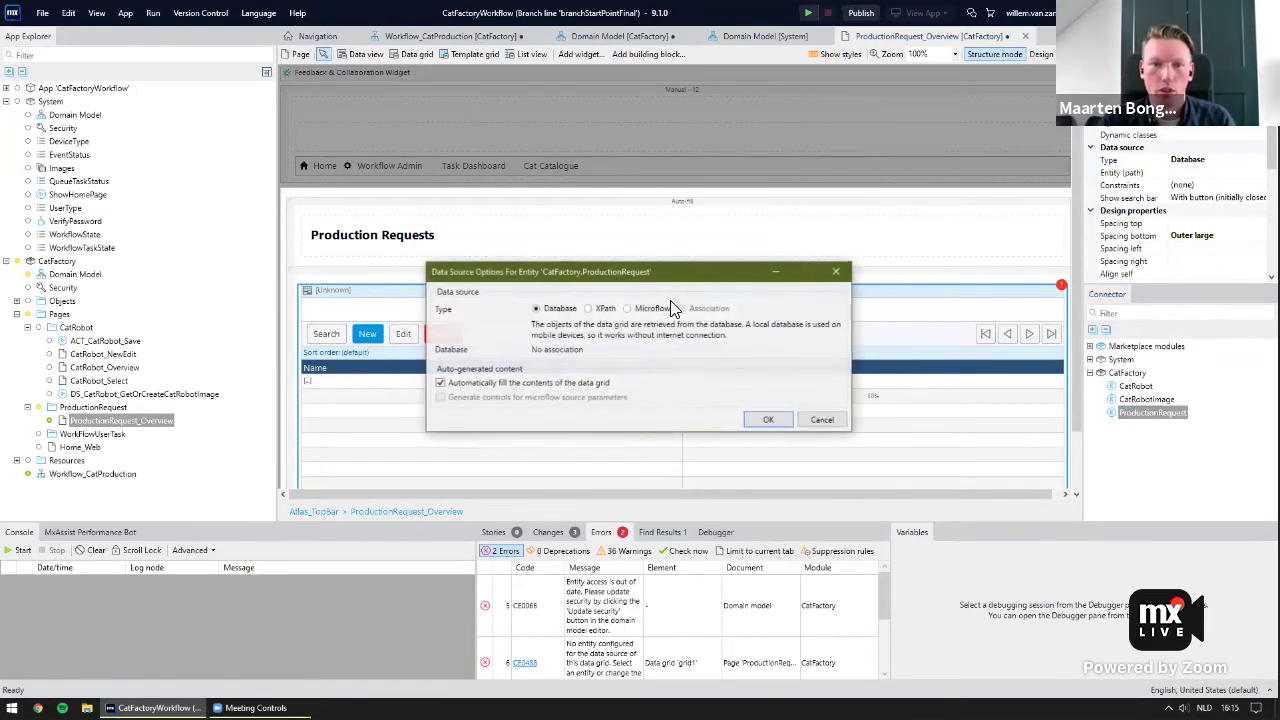
left_click(784, 418)
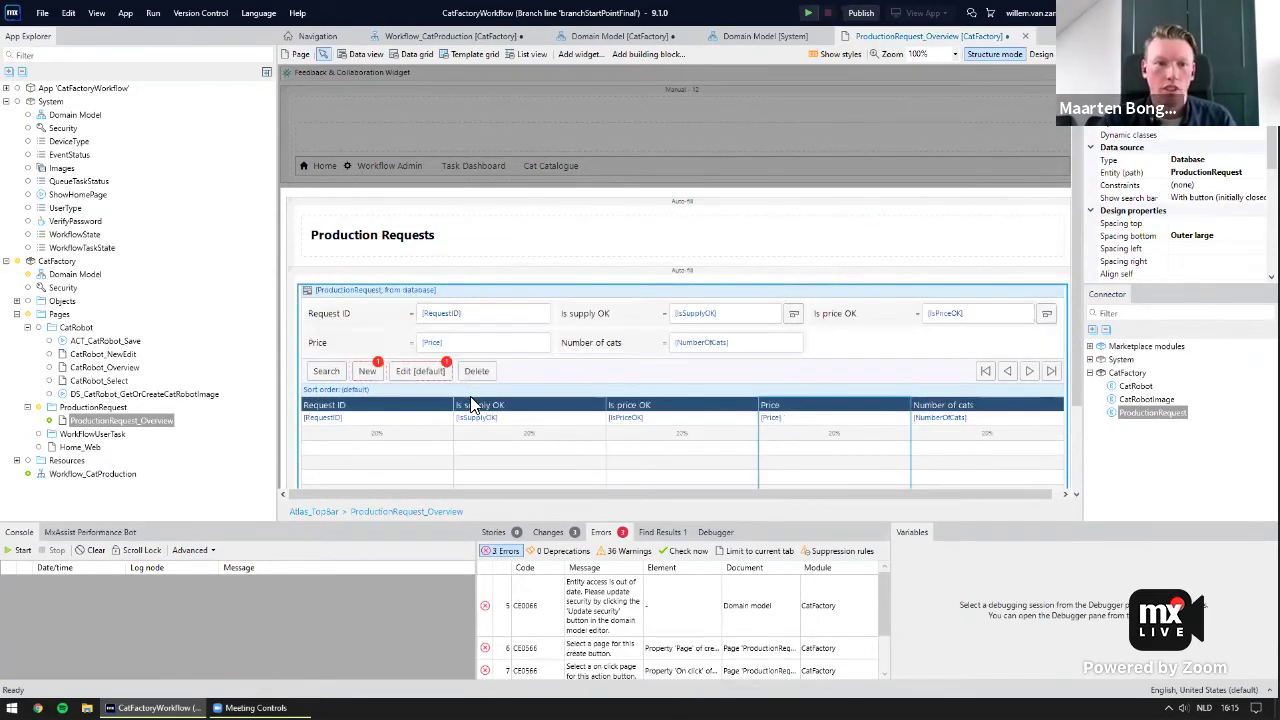
left_click(420, 371)
key("Delete")
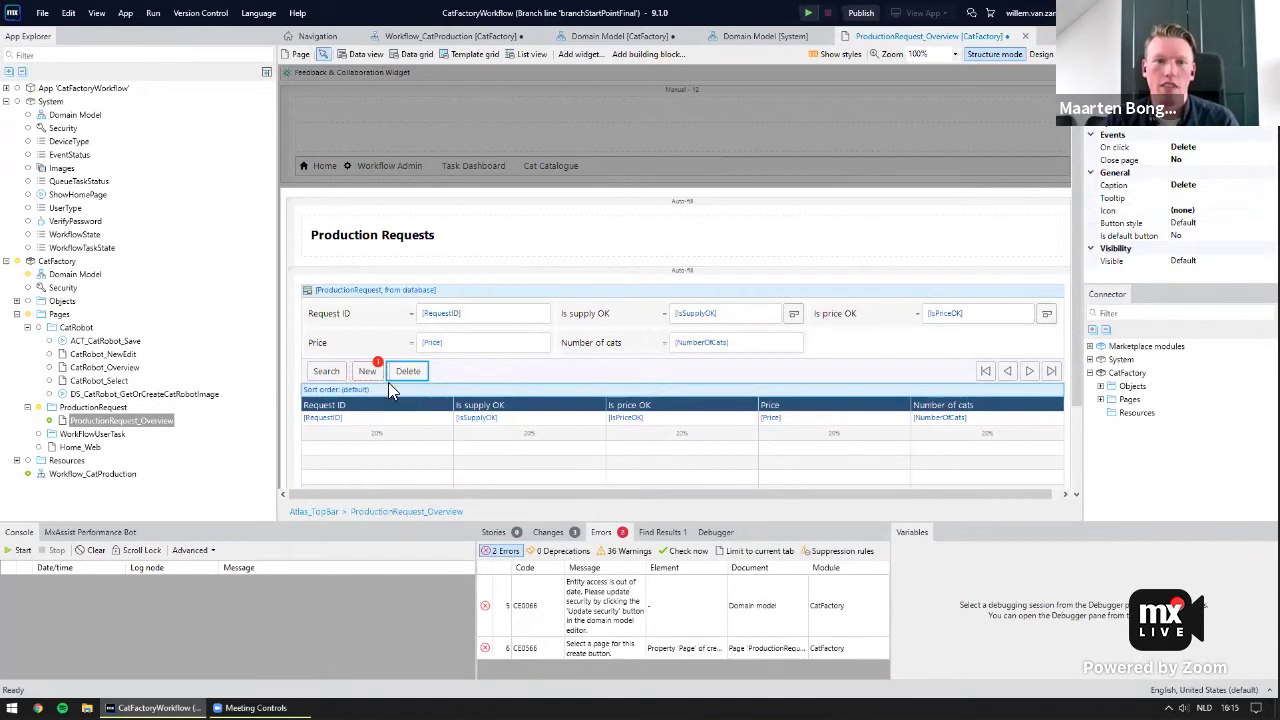
Generate the ProductionRequest_NewEdit page for the grid's New button from the Form Vertical template, using the PopupLayout layout.
right_click(370, 372)
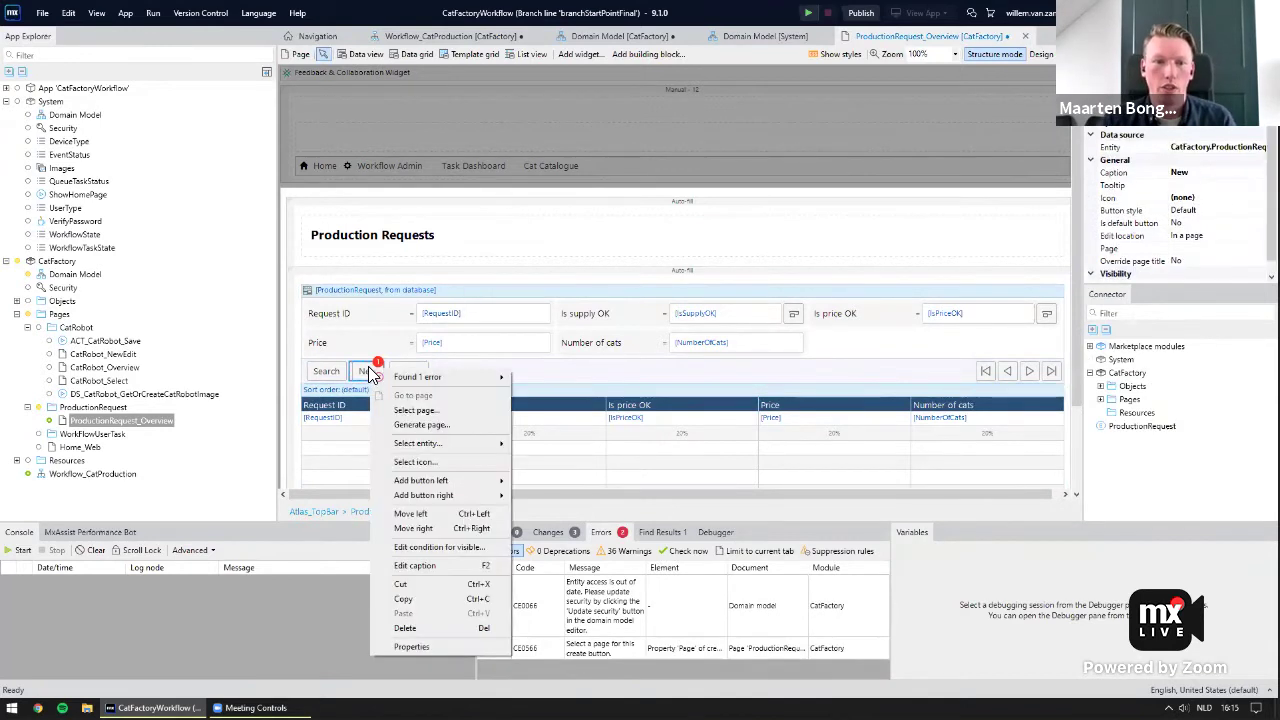
left_click(444, 426)
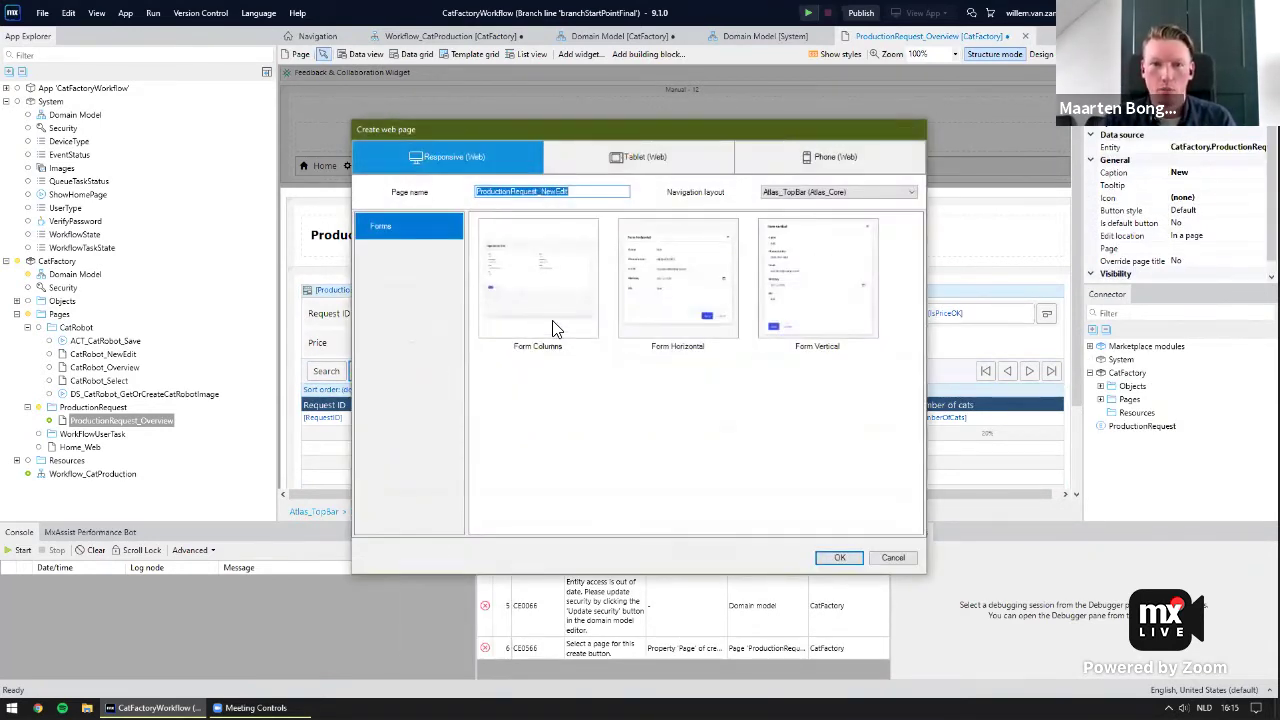
left_click(834, 290)
left_click(868, 192)
left_click(834, 221)
left_click(840, 557)
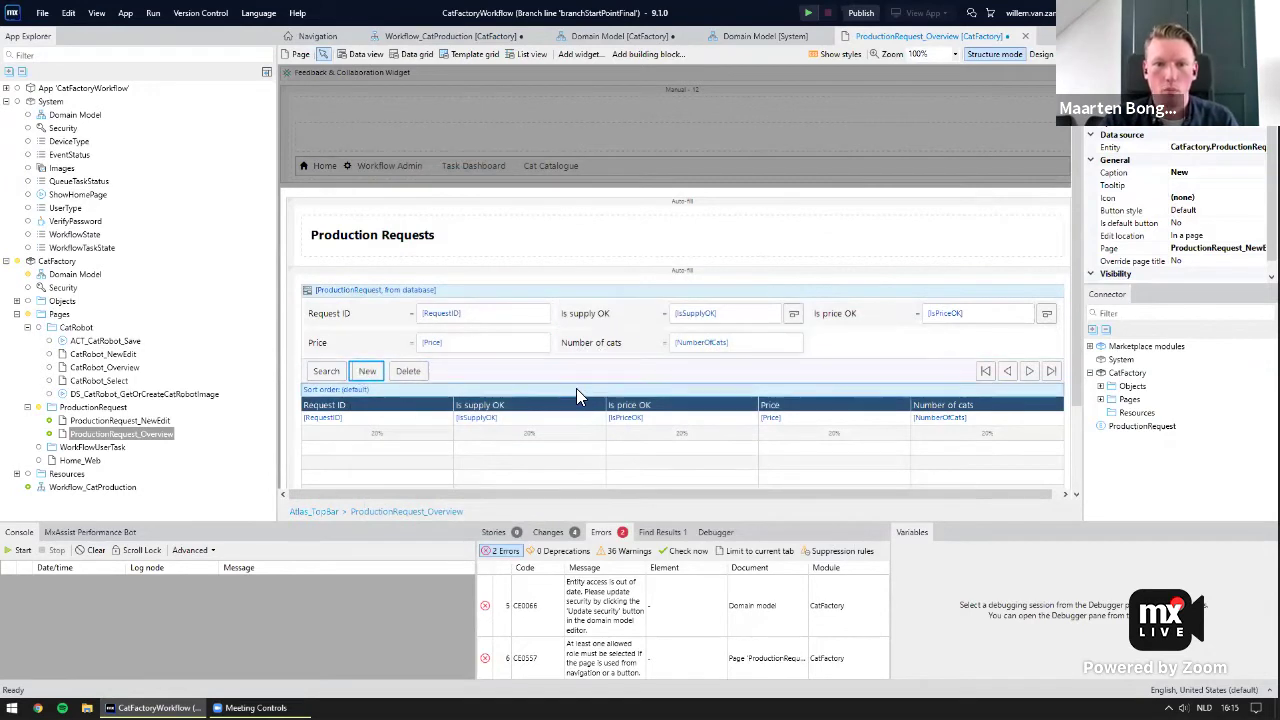
Make the ProductionRequest_Overview page visible for the ProductManager module role.
scroll(576, 388, "down", 1)
left_click(1060, 255)
scroll(1180, 220, "down", 1)
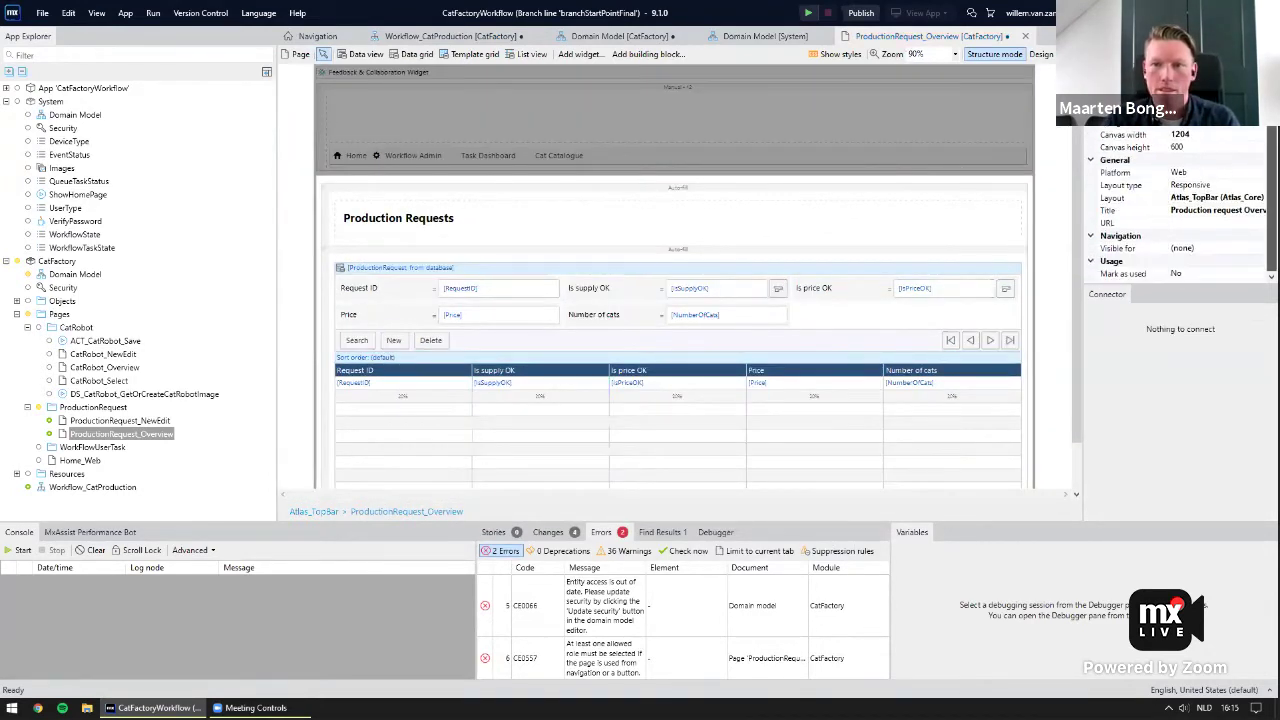
left_click(1180, 248)
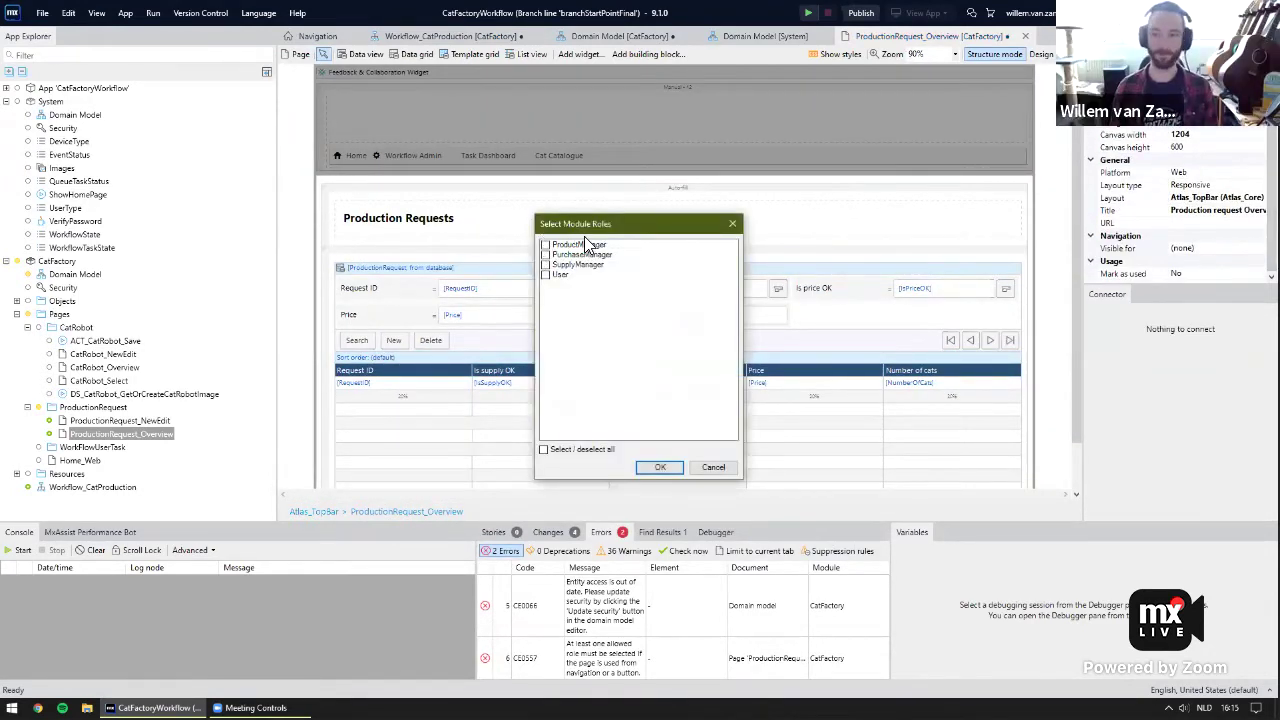
left_click(545, 245)
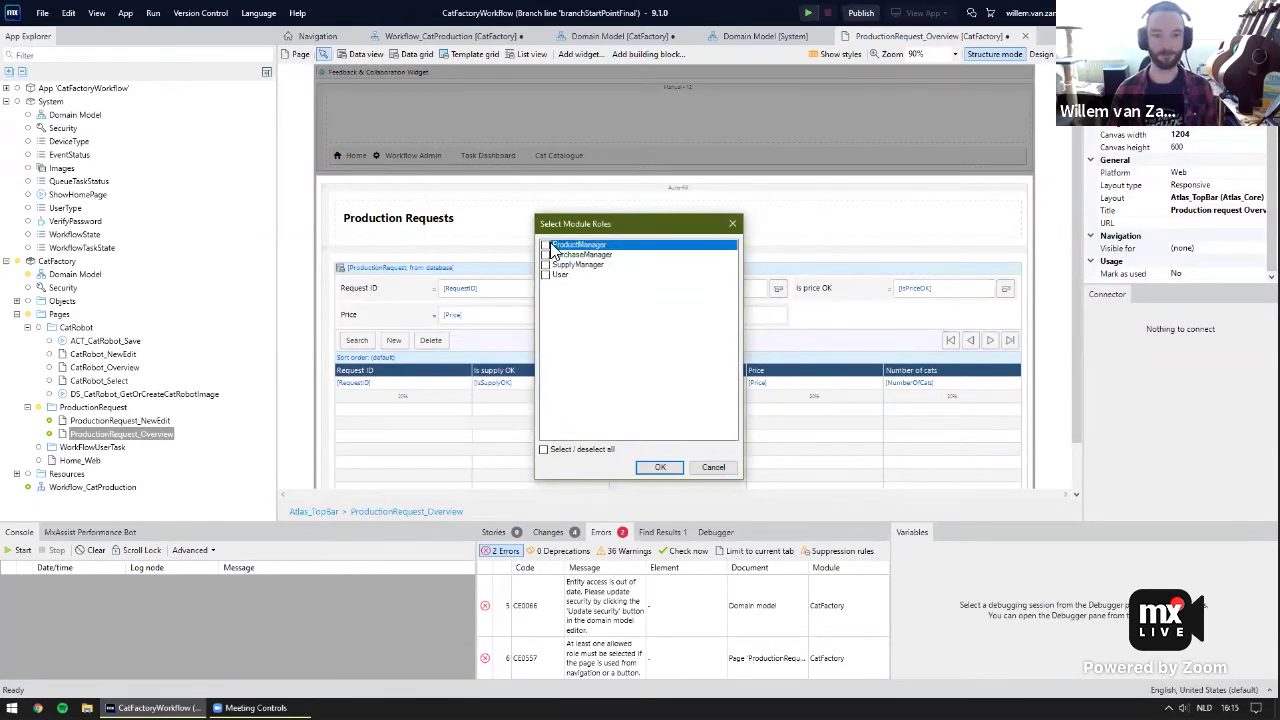
left_click(660, 467)
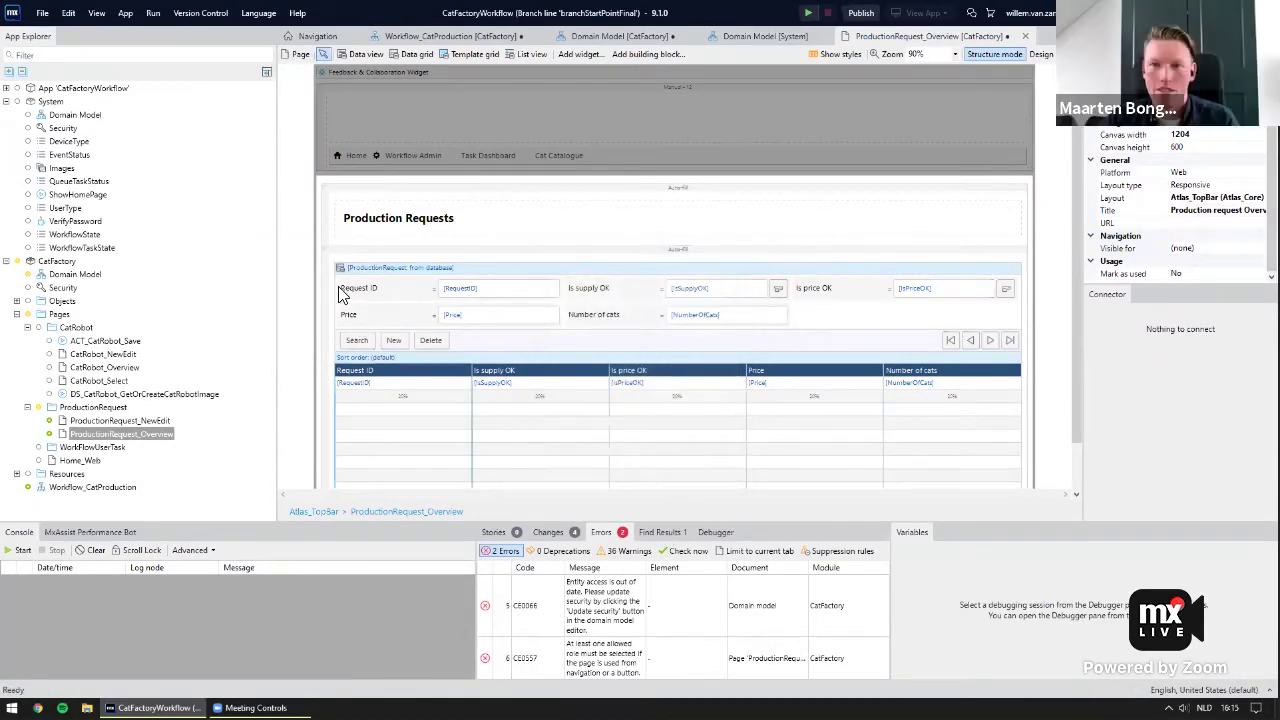
Open the New button's ProductionRequest_NewEdit page and make it visible for the ProductManager module role.
right_click(408, 342)
left_click(434, 348)
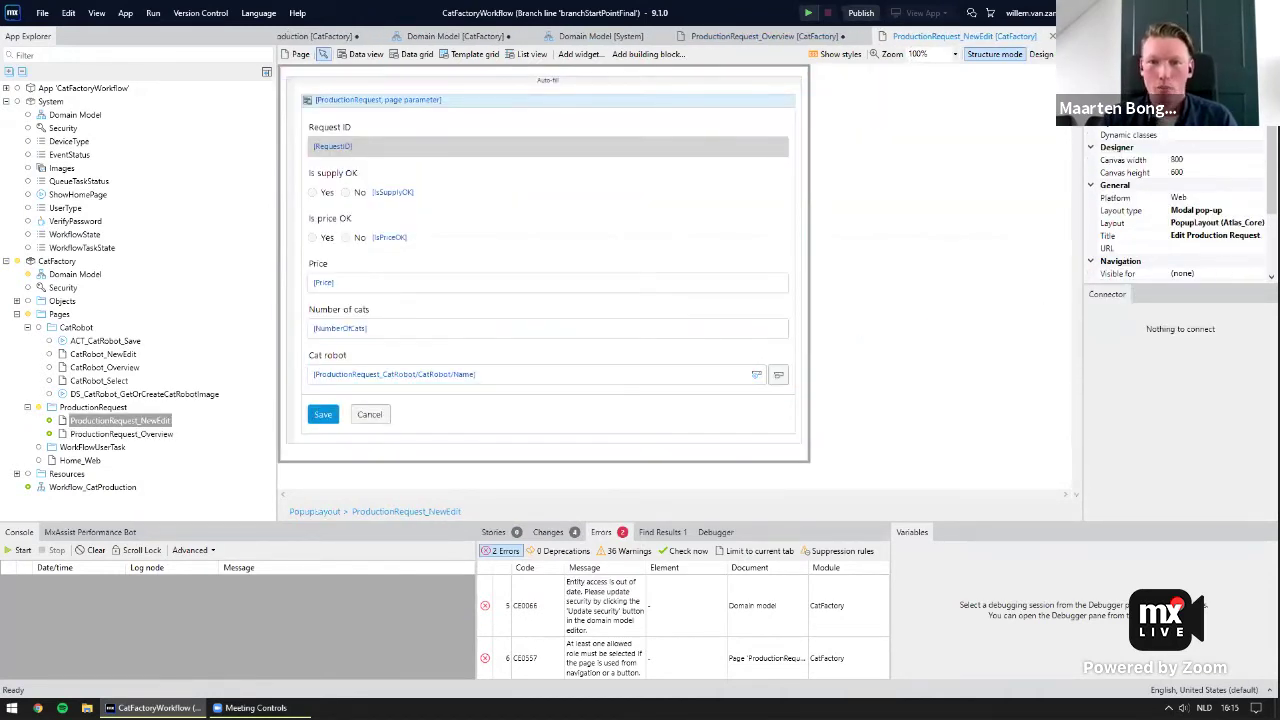
left_click(1262, 273)
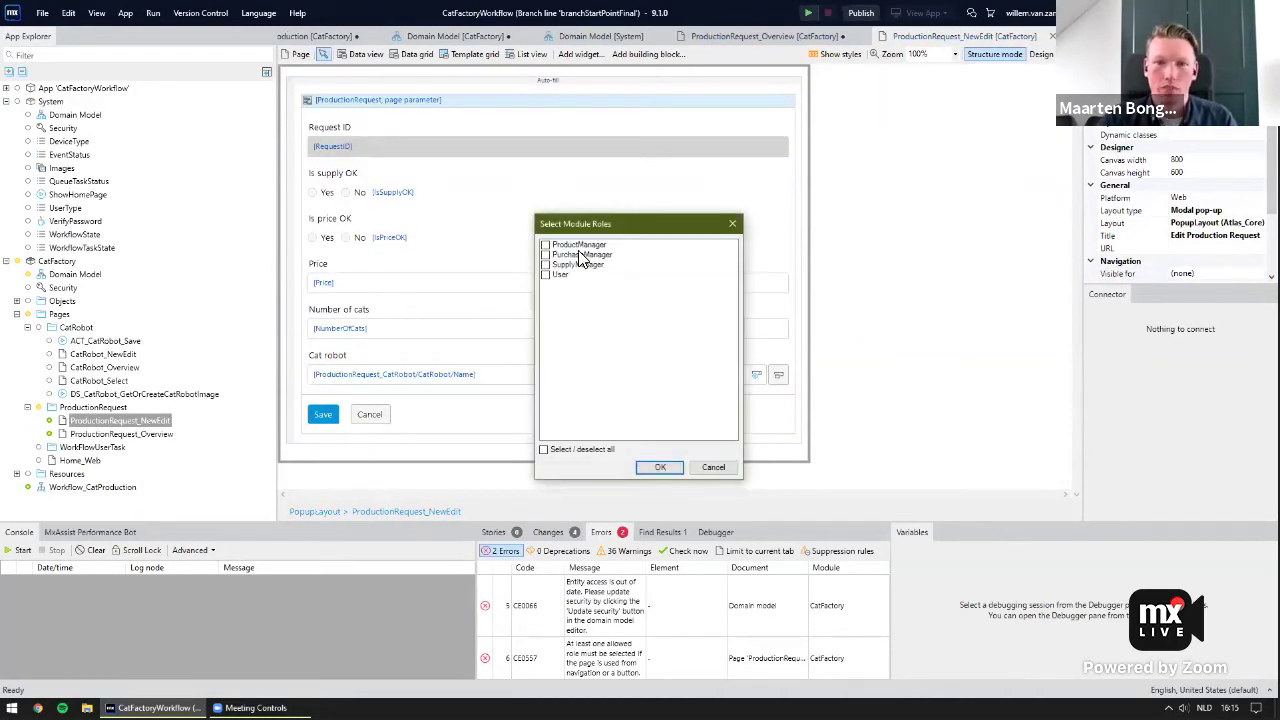
left_click(580, 246)
left_click(662, 468)
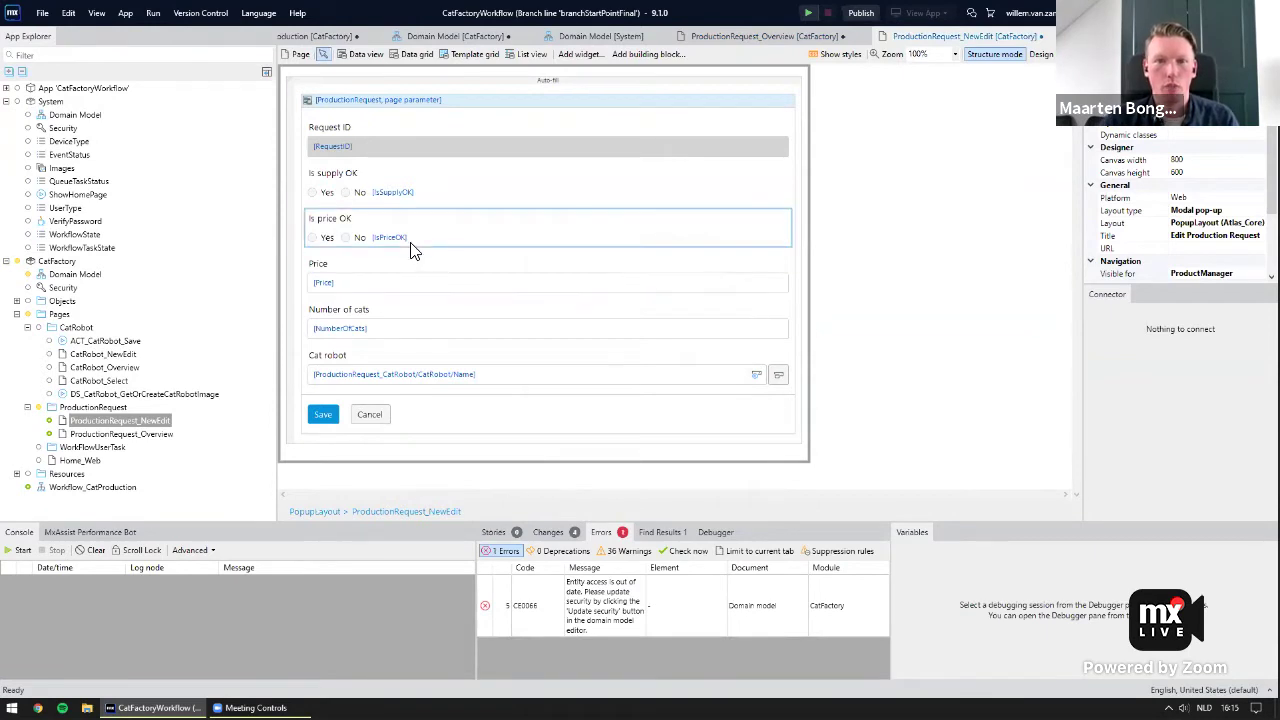
Delete the "Is supply OK" and "Is price OK" fields from the ProductionRequest_NewEdit form.
scroll(414, 249, "up", 1)
left_click(371, 194)
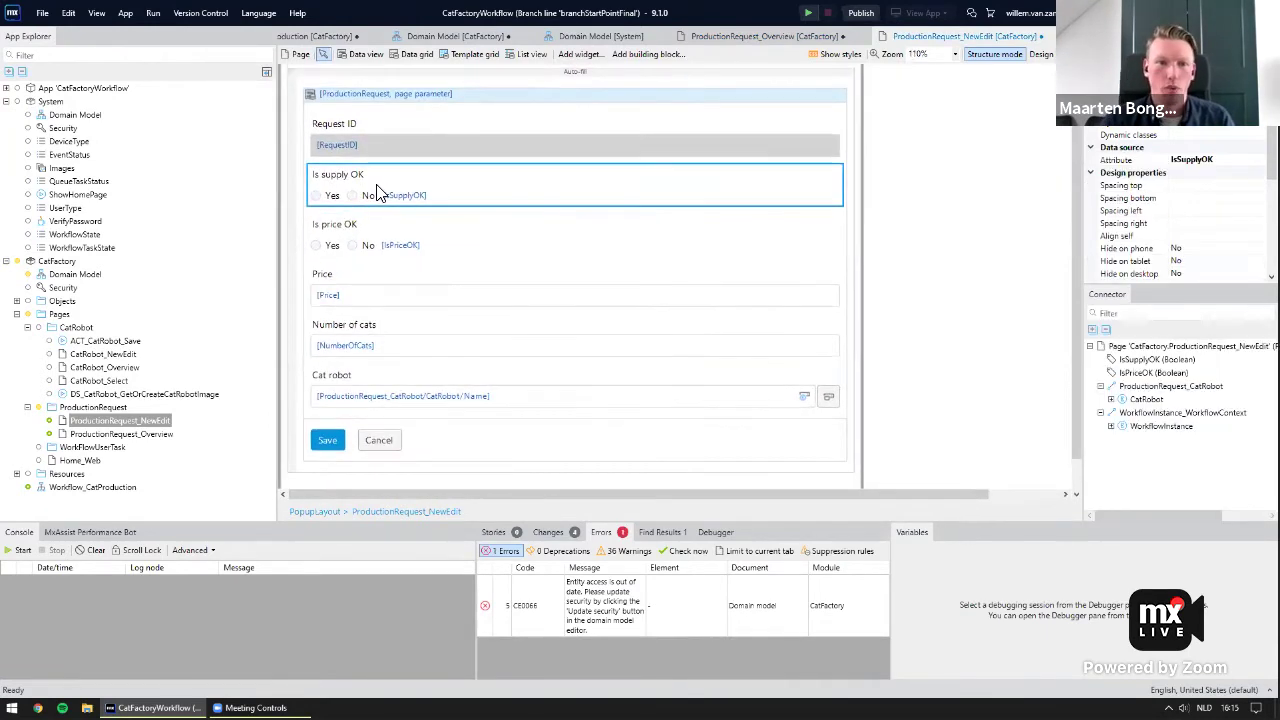
key("Delete")
key("Delete")
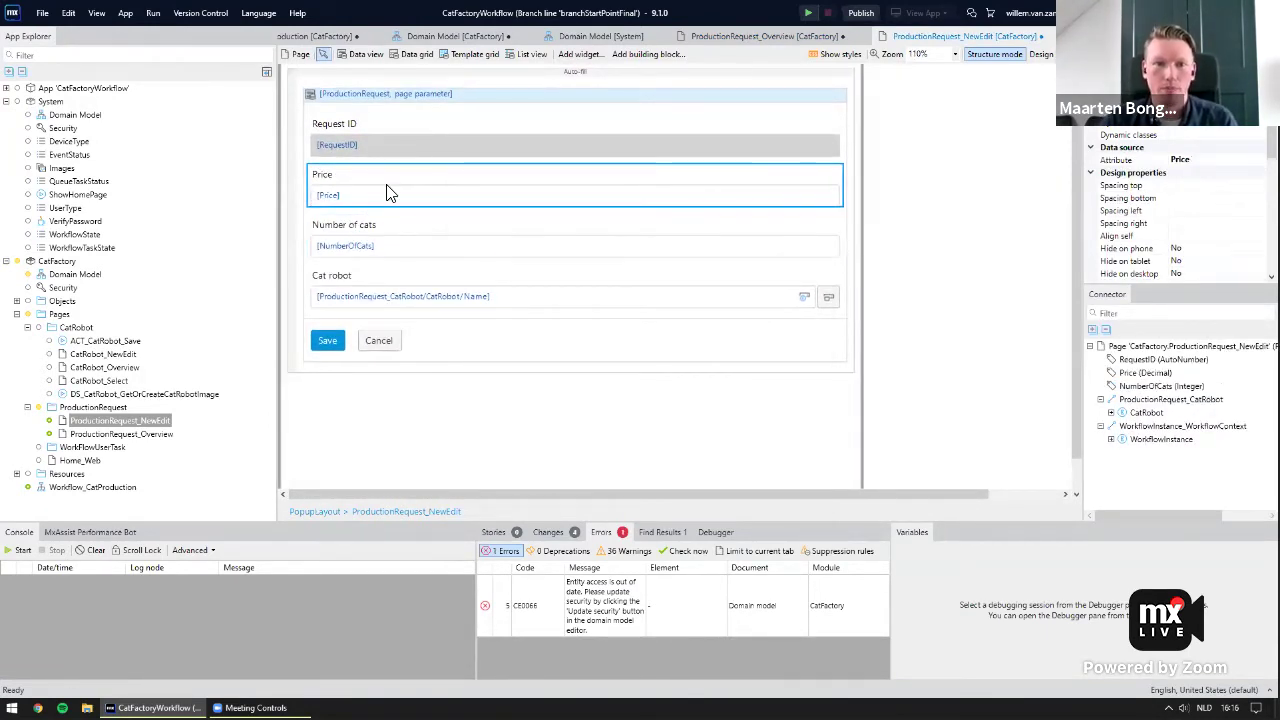
double_click(389, 191)
left_click(818, 129)
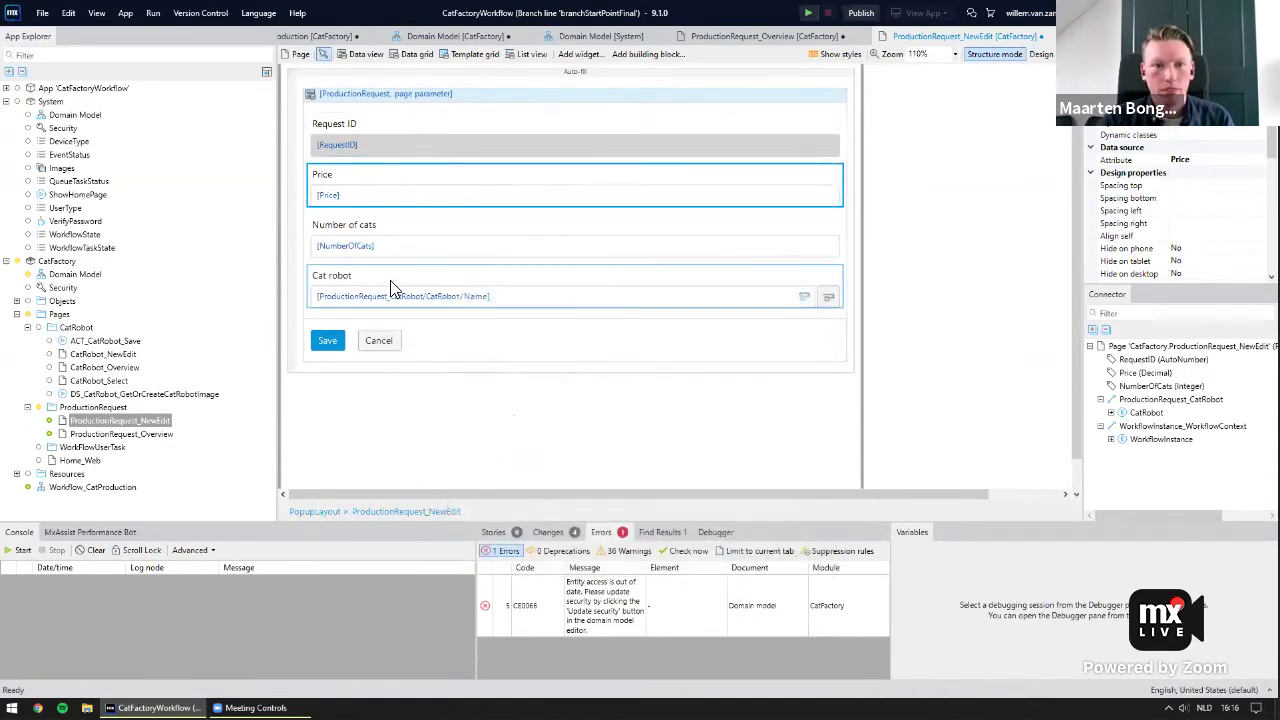
left_click(392, 287)
key("Delete")
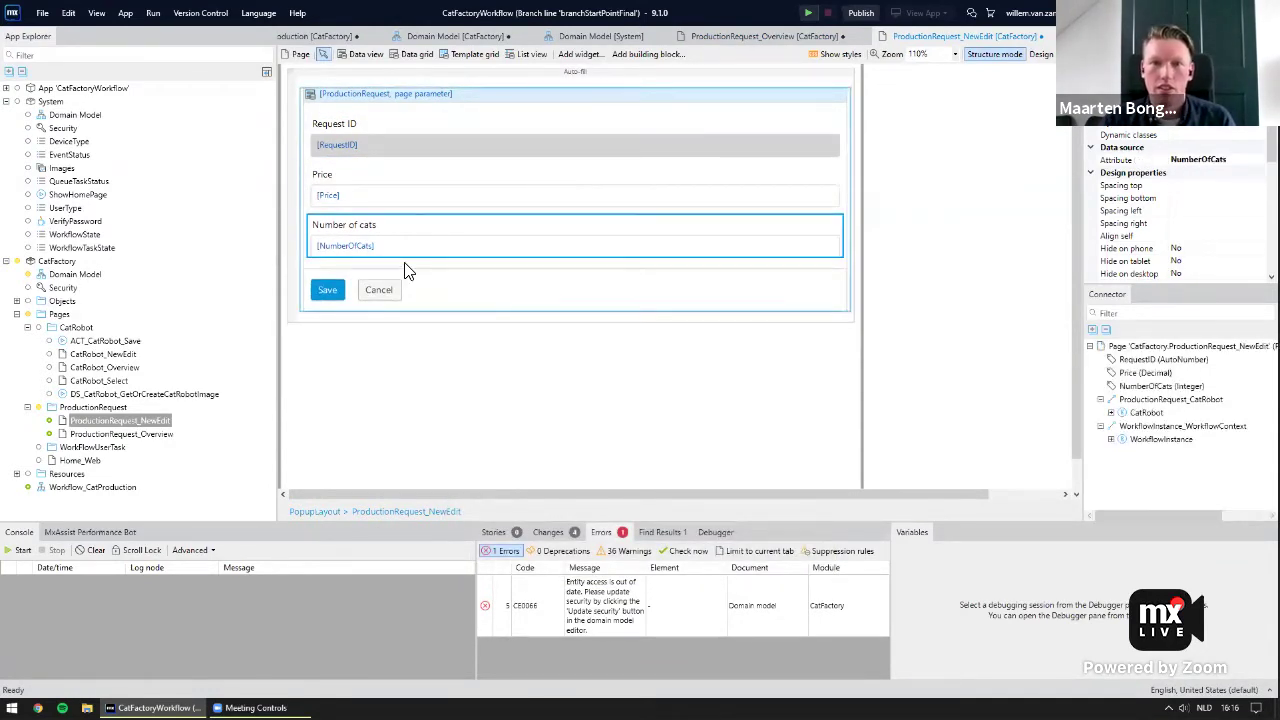
left_click(590, 54)
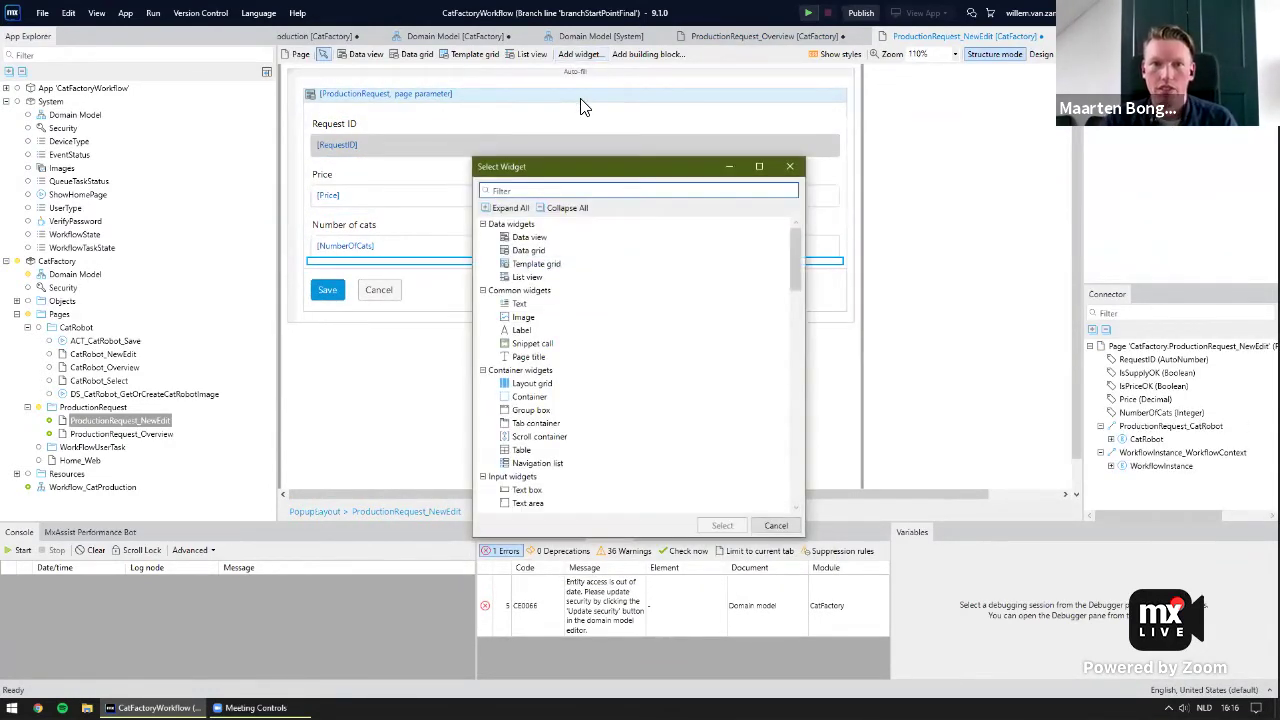
type("image vi")
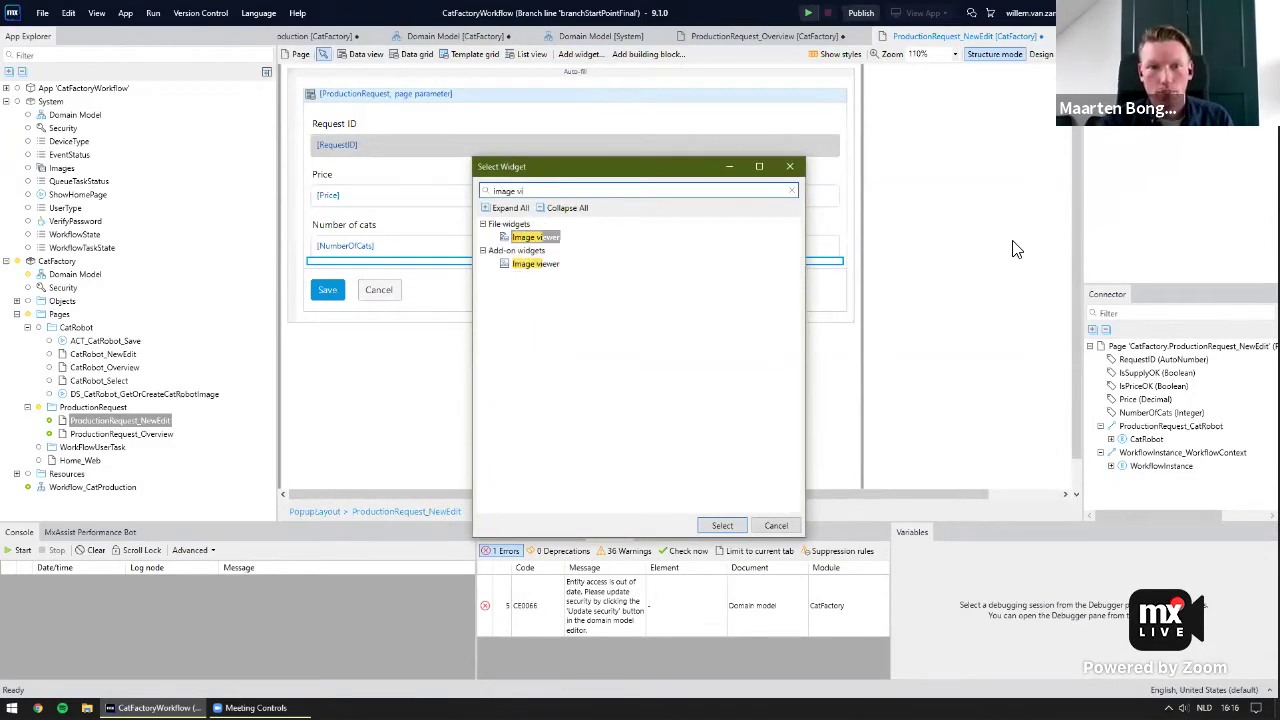
left_click(792, 190)
key("Escape")
key("ctrl+z")
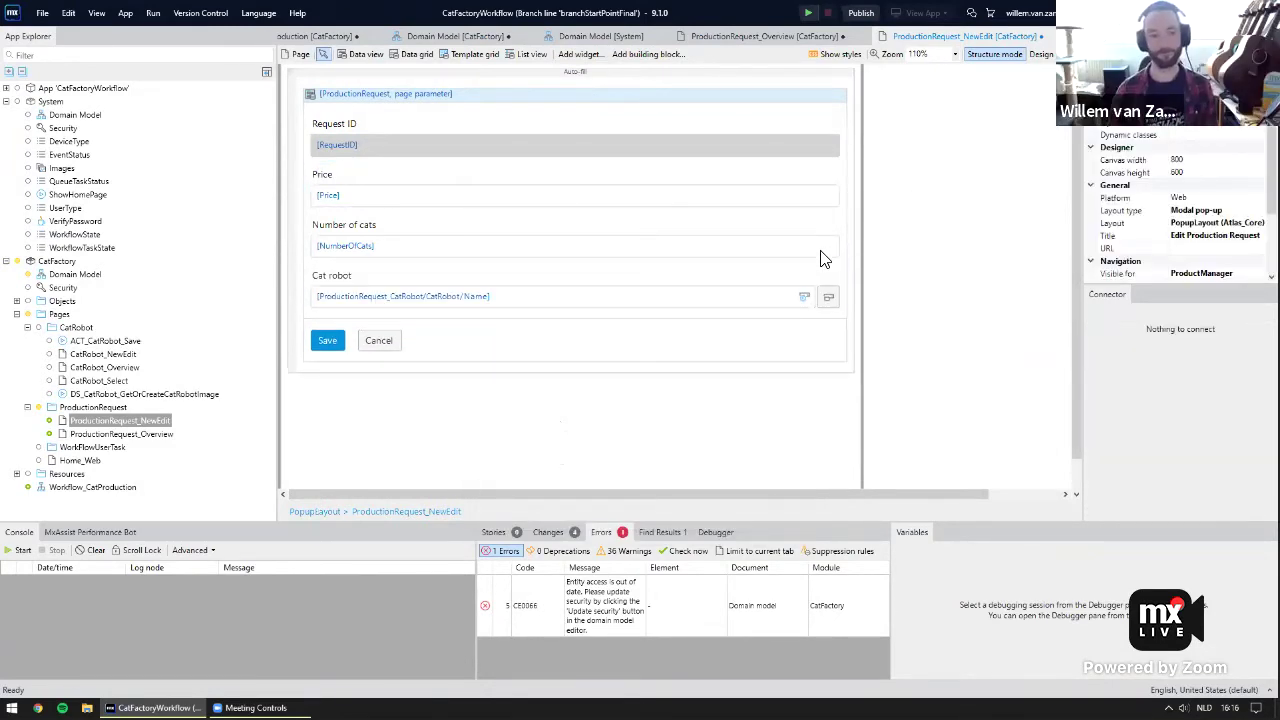
Make the Cat robot reference selector select using a page, assign CatRobot_Select as its select page, and save the changes.
left_click(512, 292)
scroll(1180, 210, "down", 5)
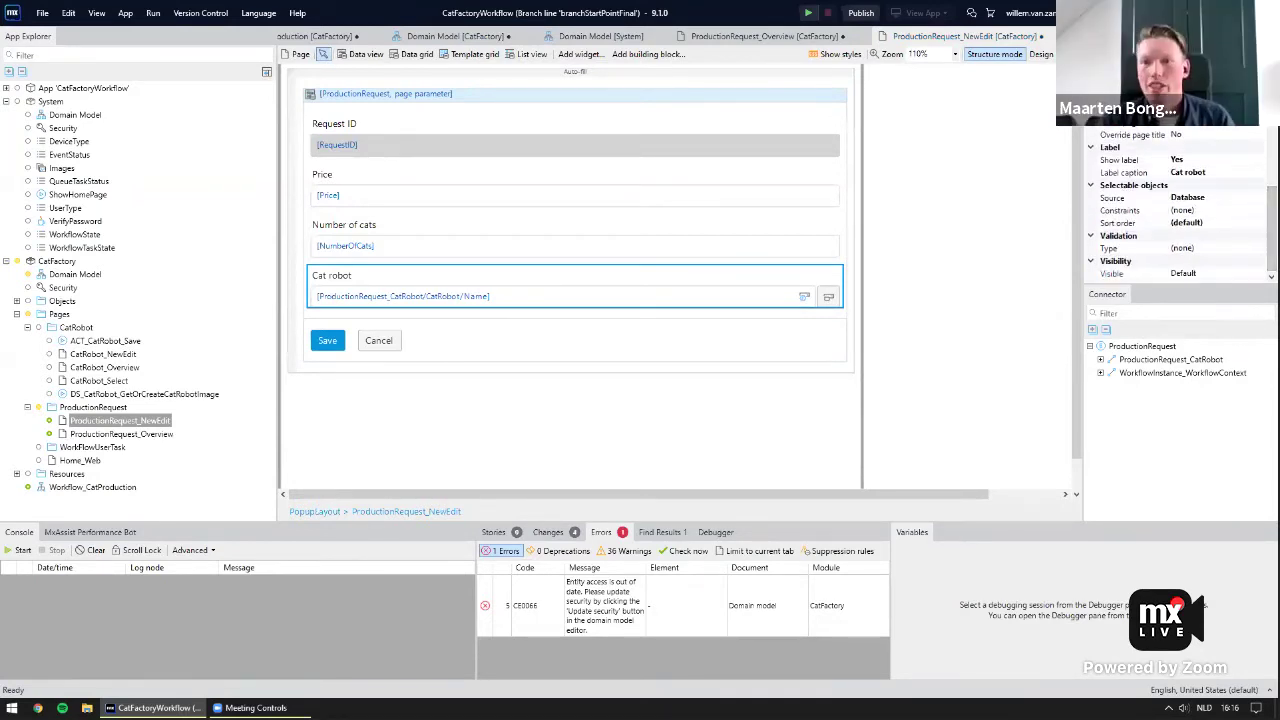
scroll(1180, 210, "up", 1)
scroll(1180, 200, "up", 1)
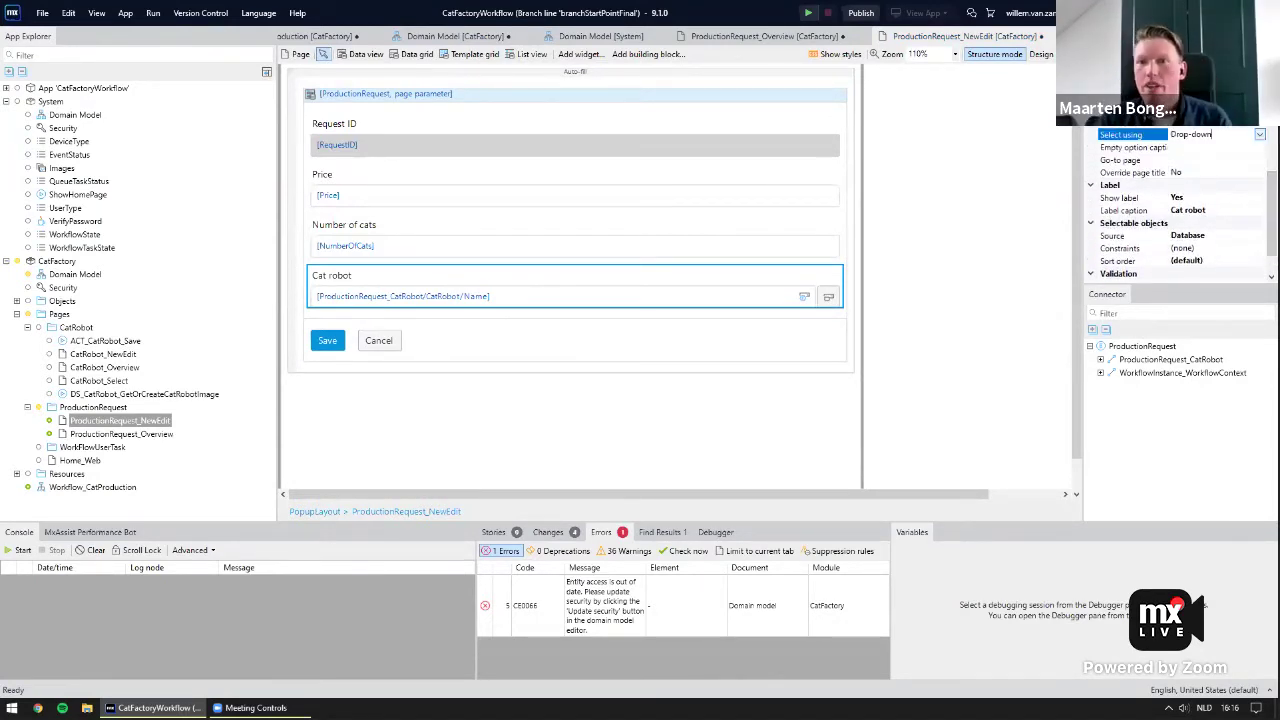
left_click(1250, 136)
left_click(1199, 149)
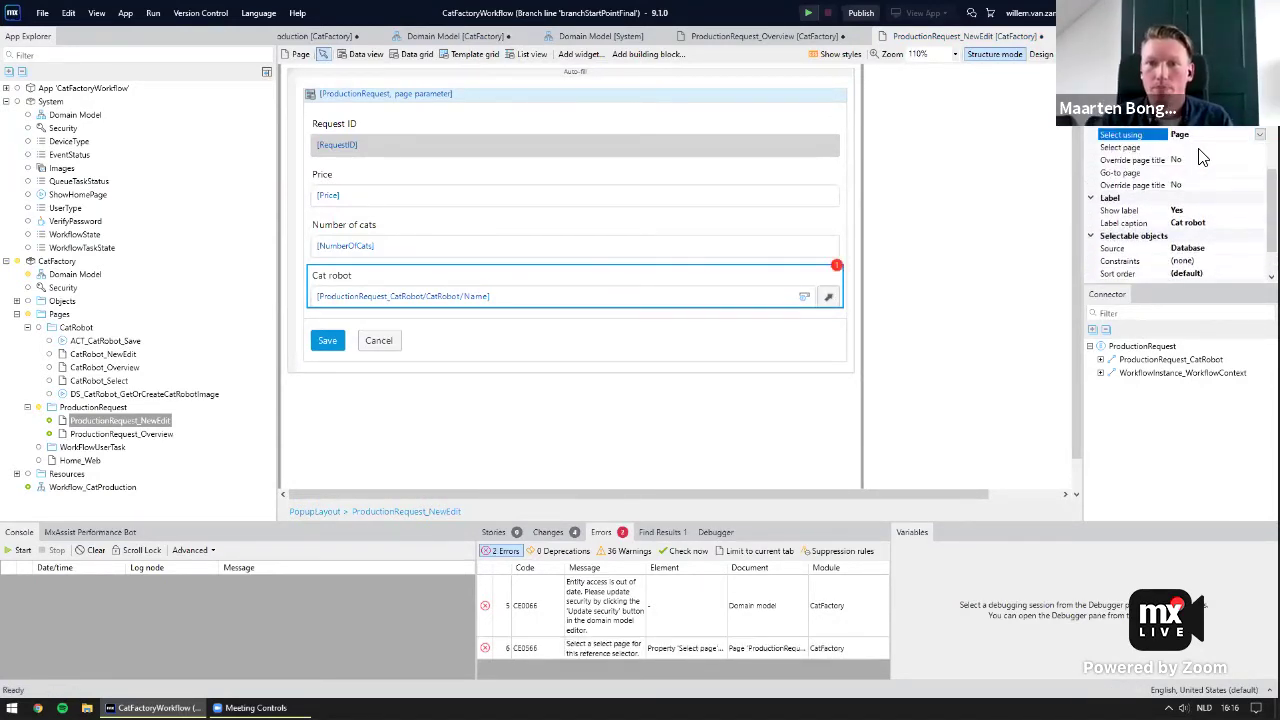
left_click(1259, 147)
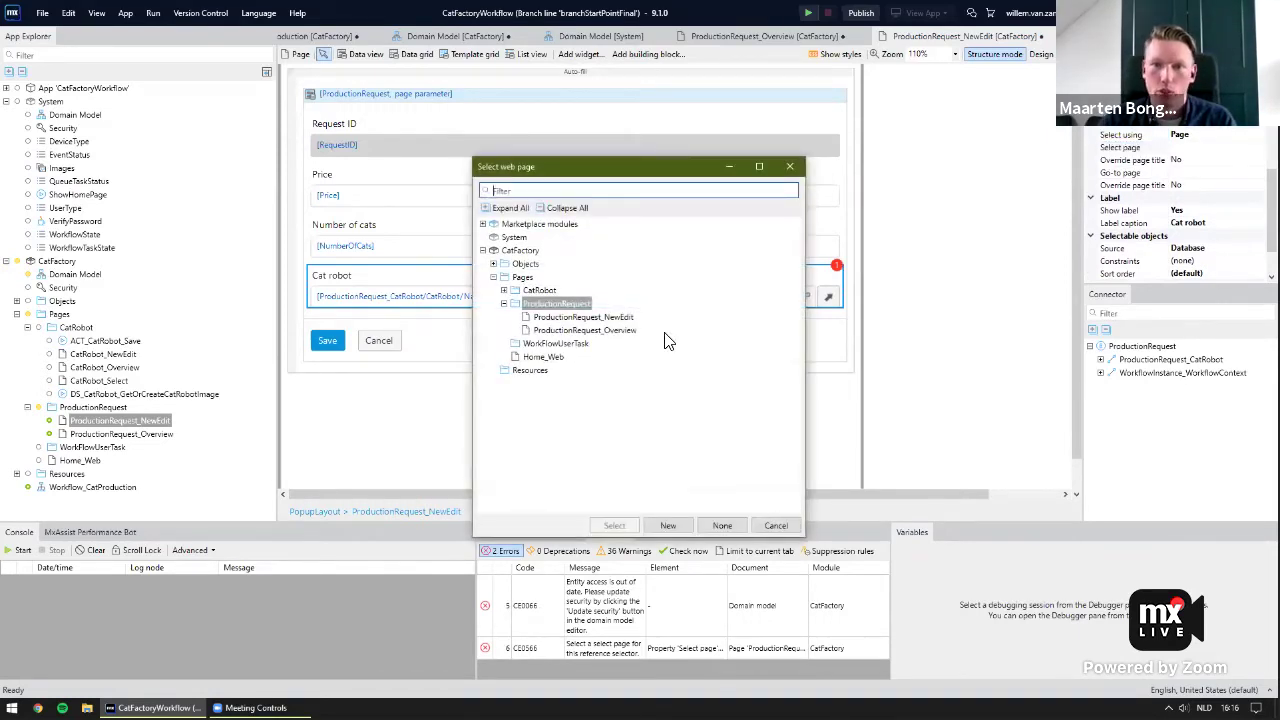
left_click(503, 290)
left_click(562, 330)
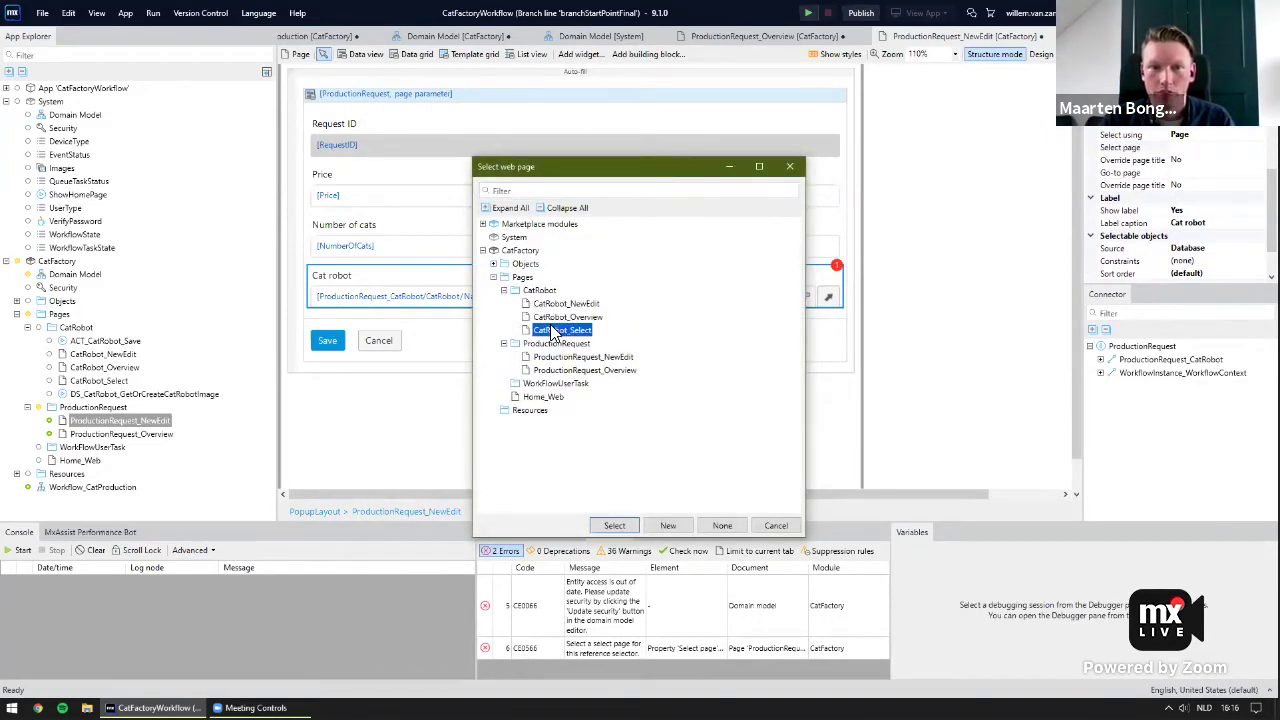
left_click(614, 526)
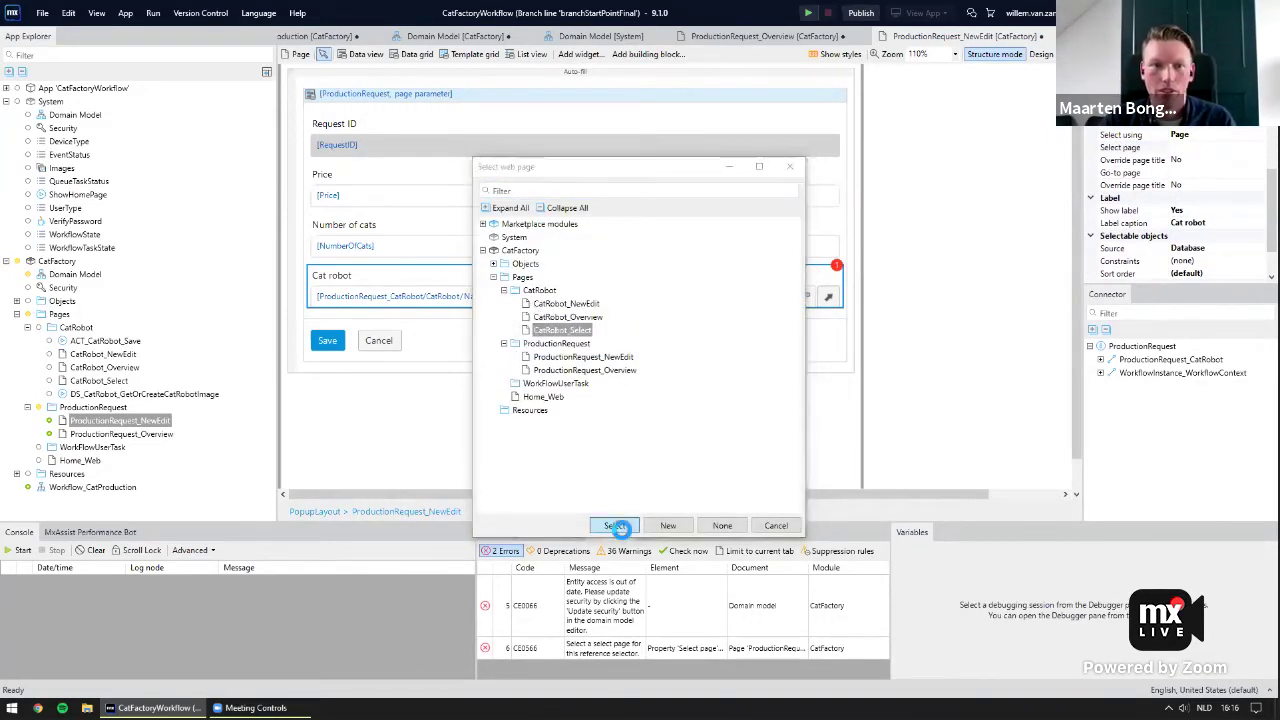
left_click(925, 317)
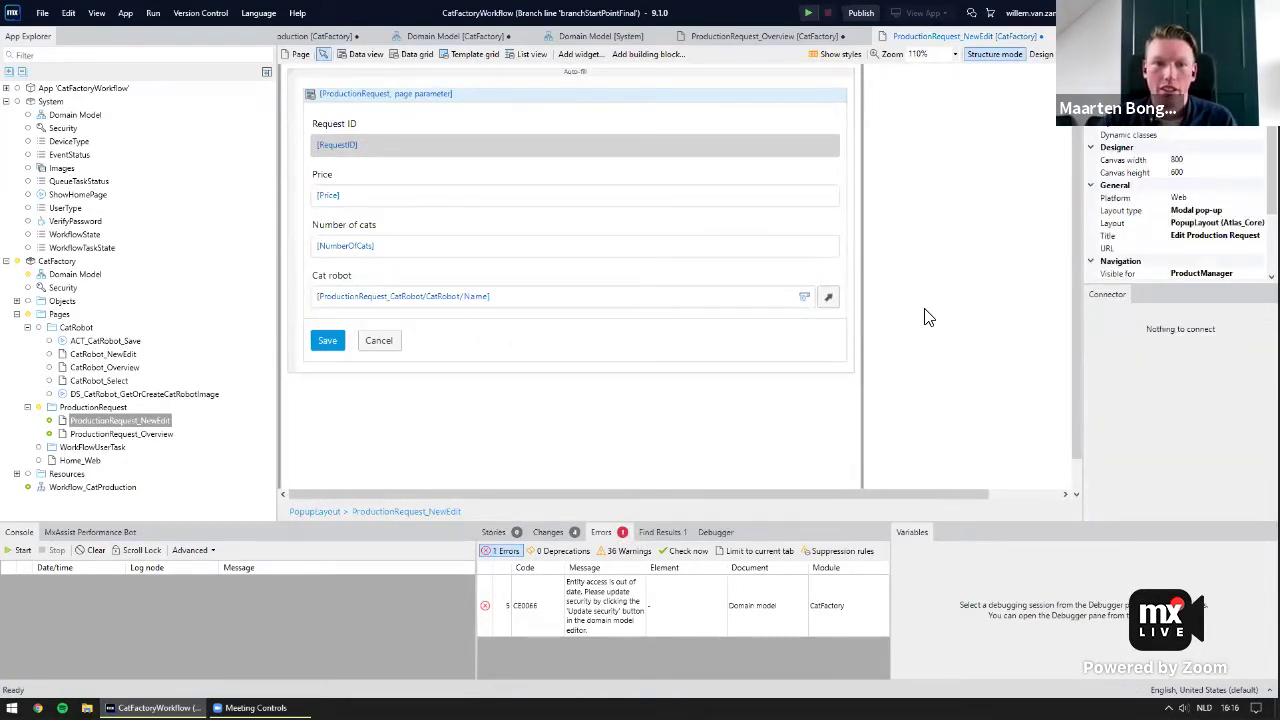
key("ctrl+s")
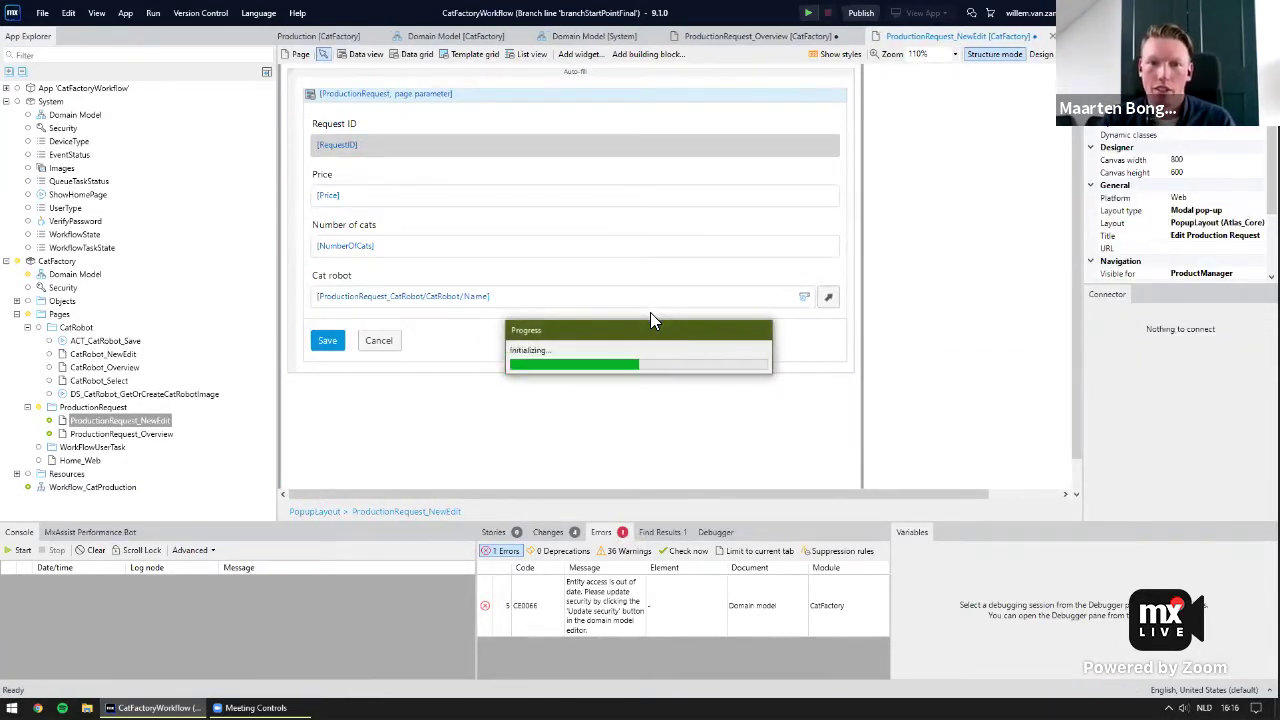
Add an image viewer below the Cat robot field and bind it to CatRobotImage over the ProductionRequest_CatRobot association, without auto-filling its contents.
left_click(580, 54)
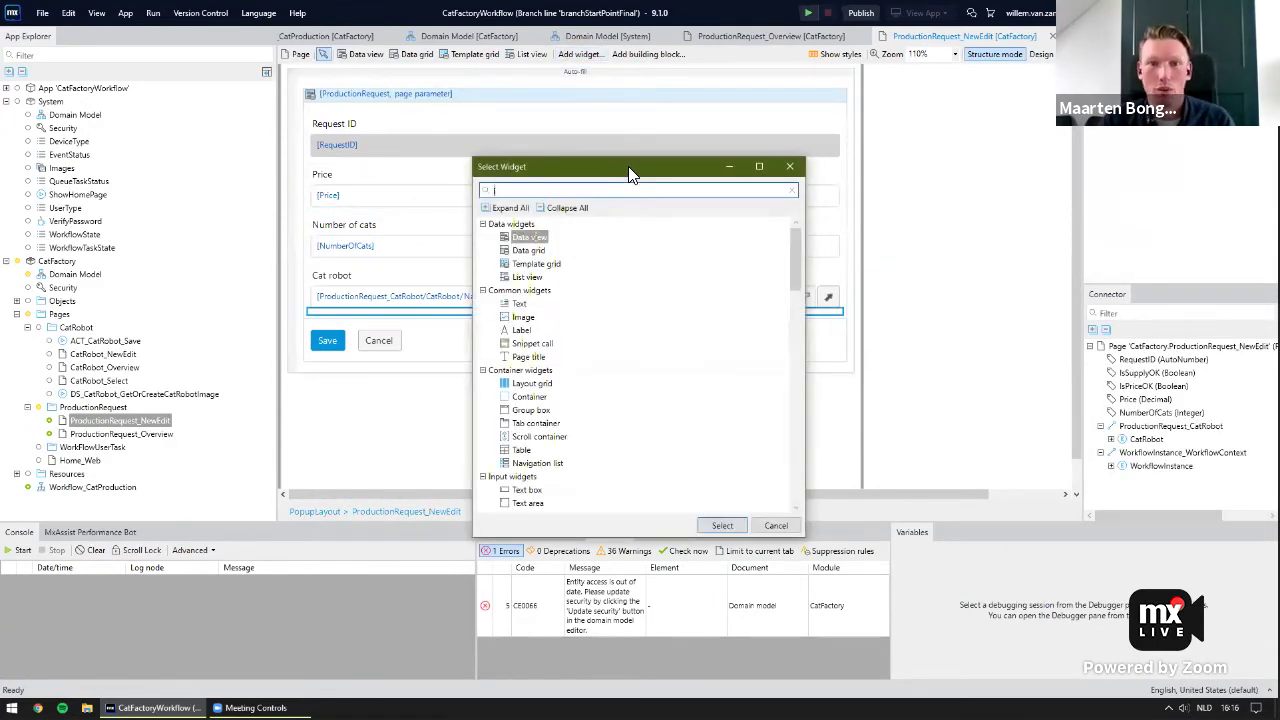
type("image")
double_click(530, 256)
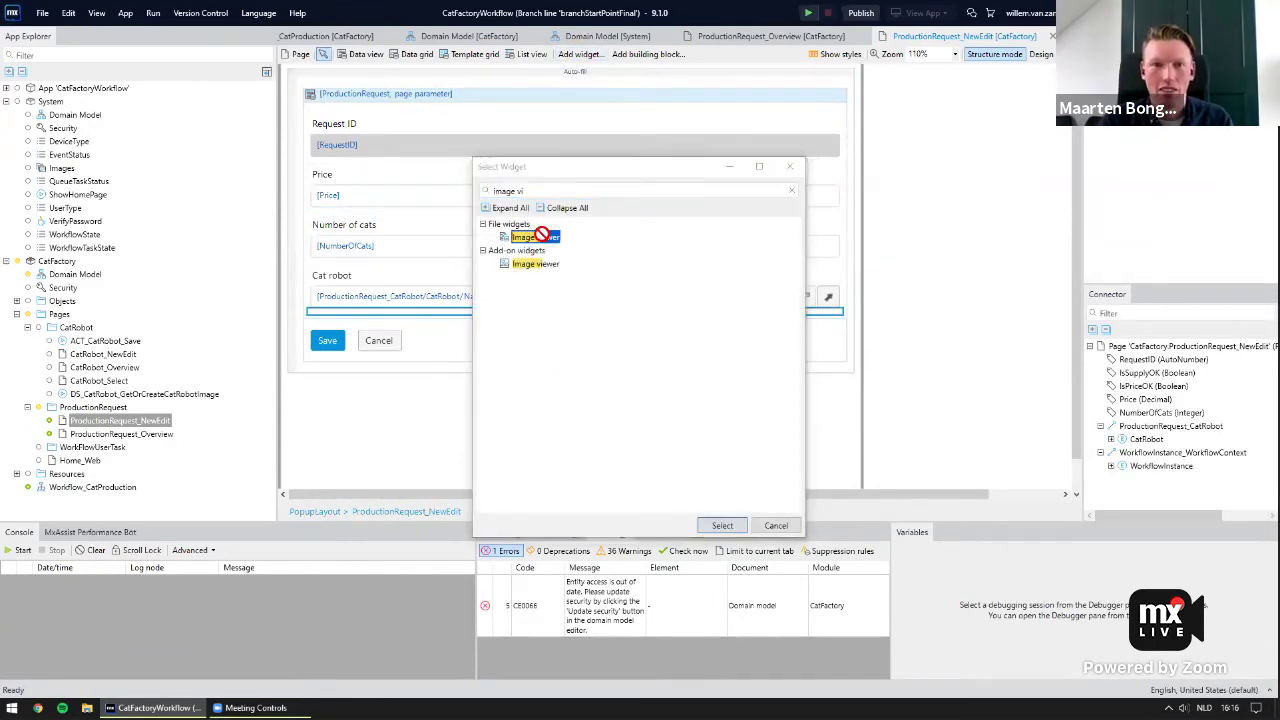
left_click(444, 312)
left_click(1100, 359)
left_click(1110, 372)
left_click(1121, 386)
left_click_drag(1165, 405, 620, 333)
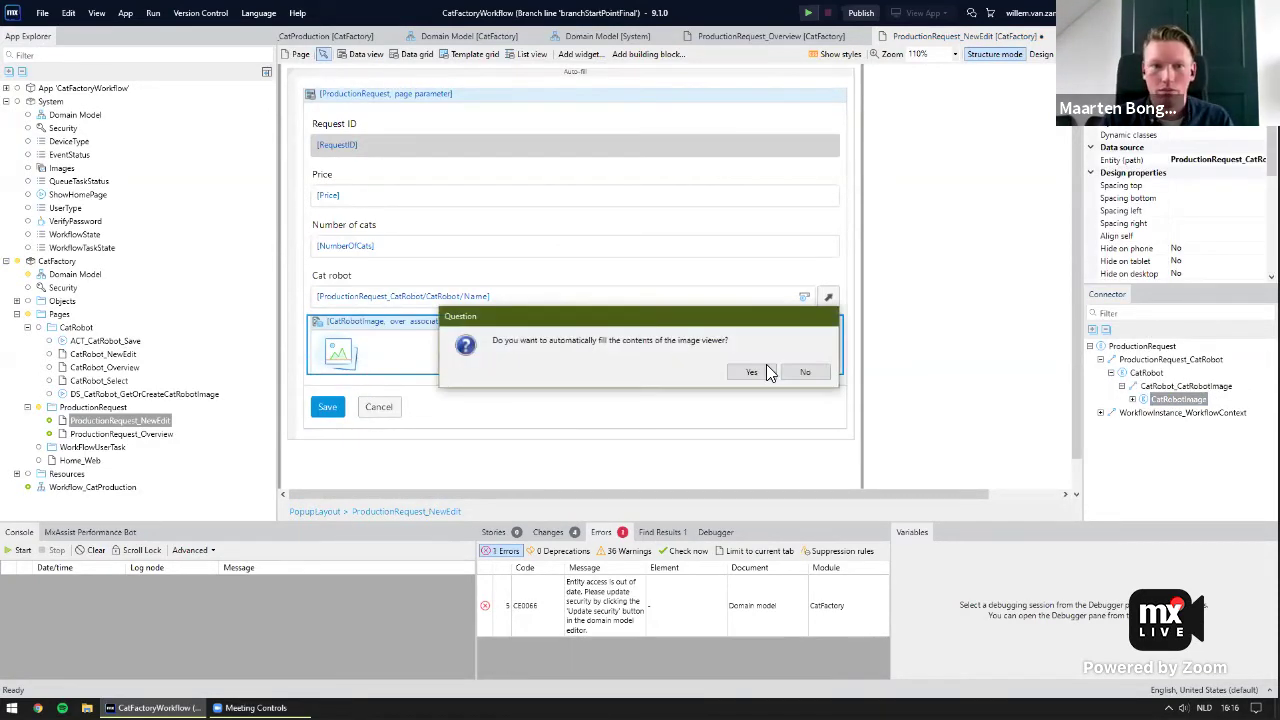
left_click(822, 374)
left_click(974, 337)
Delete the Save button from the ProductionRequest_NewEdit form.
scroll(980, 342, "down", 1)
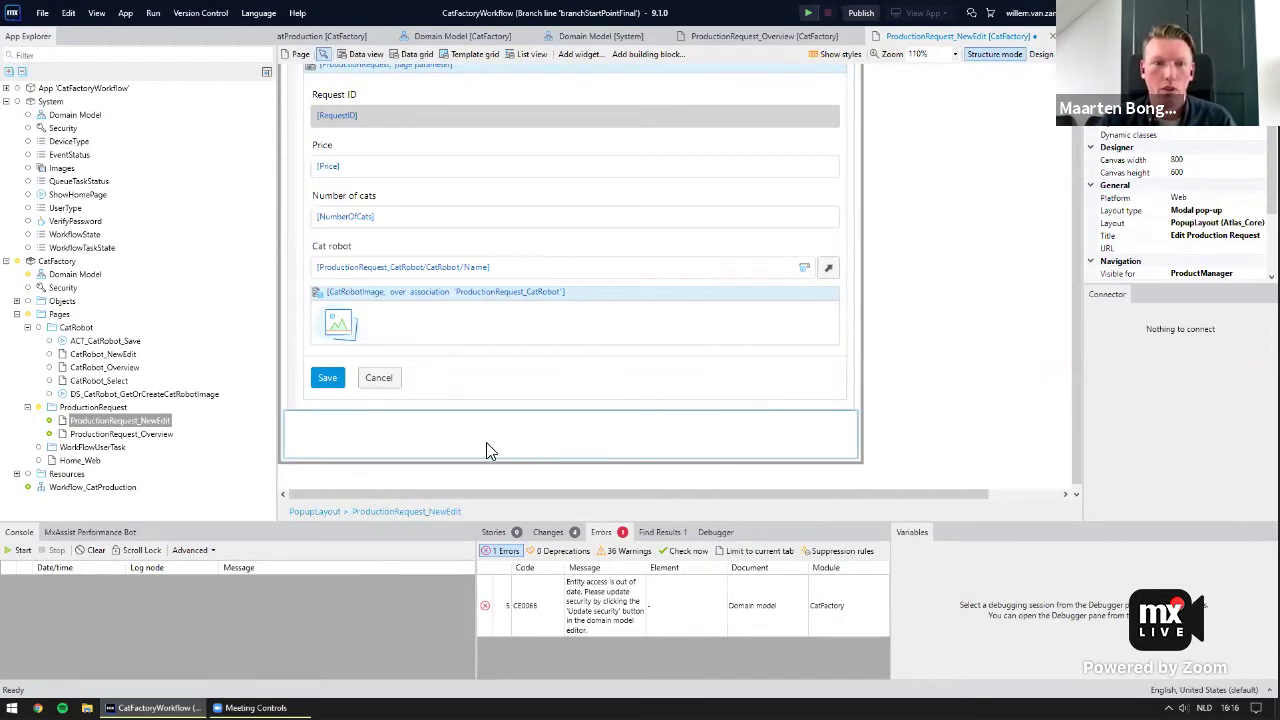
left_click(332, 378)
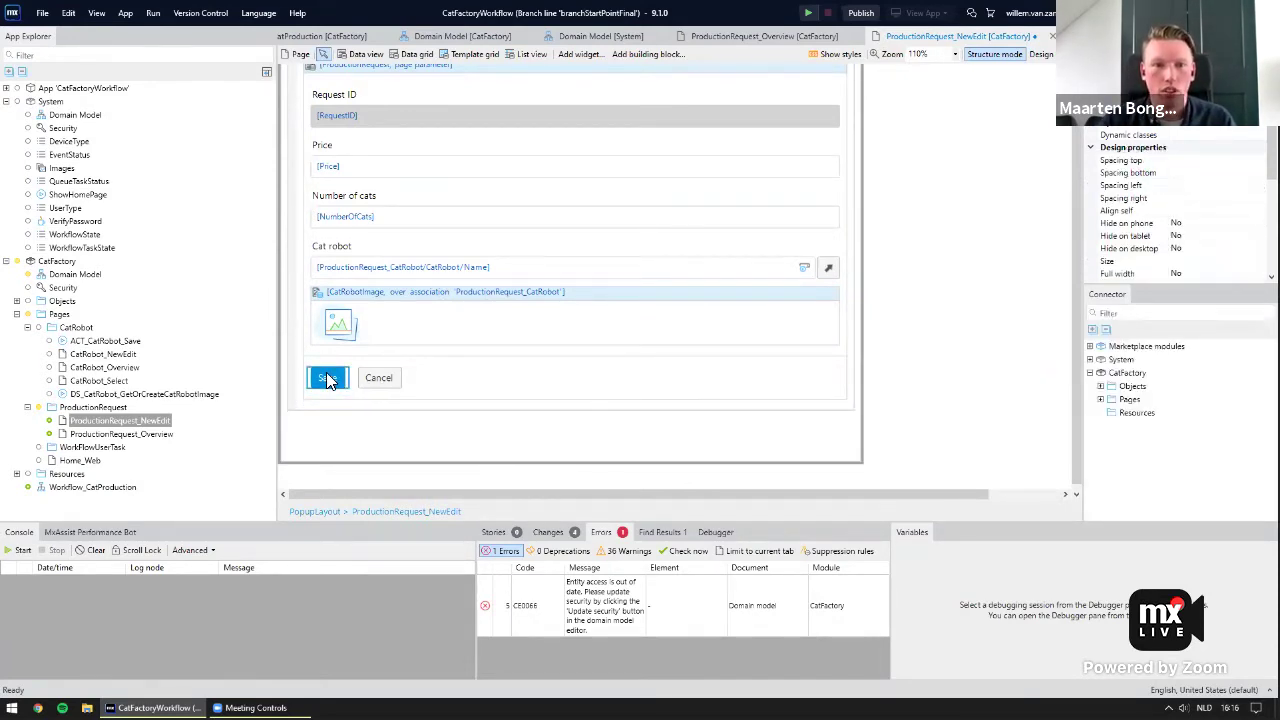
key("Delete")
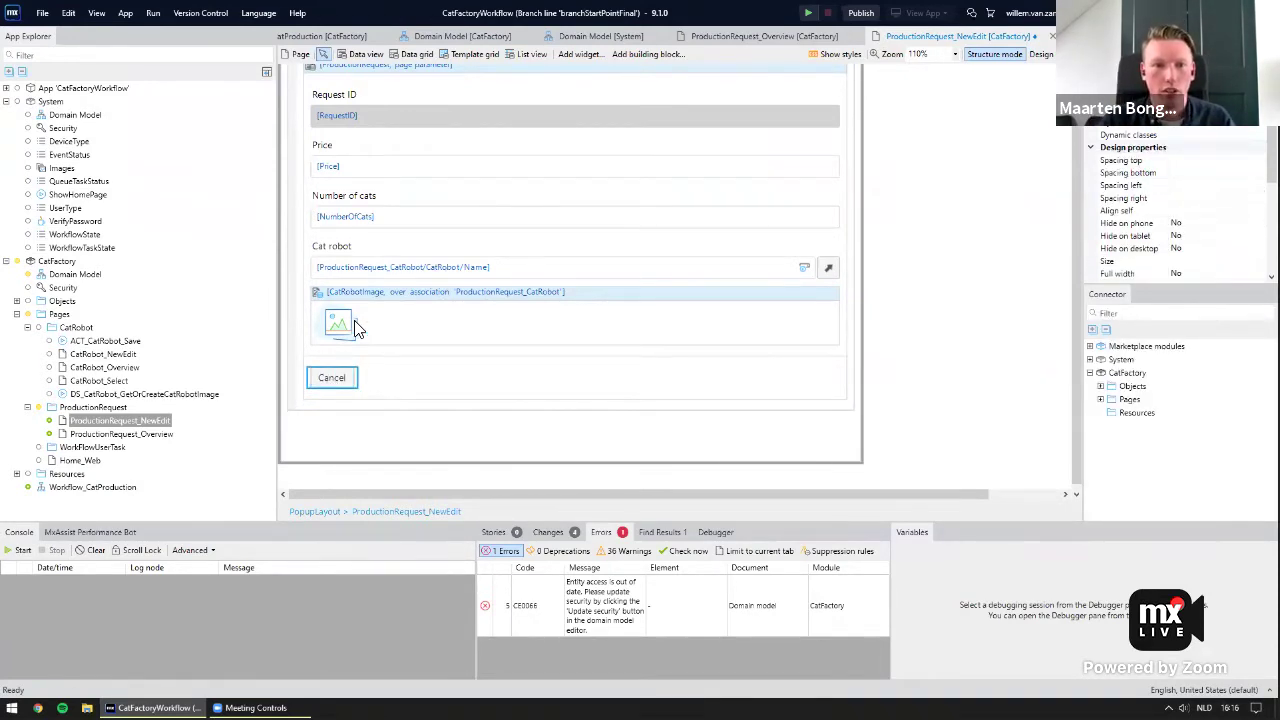
Add a Call workflow button for Workflow_CatProduction before the Cancel button and caption it "Start production!".
left_click(582, 54)
type("work")
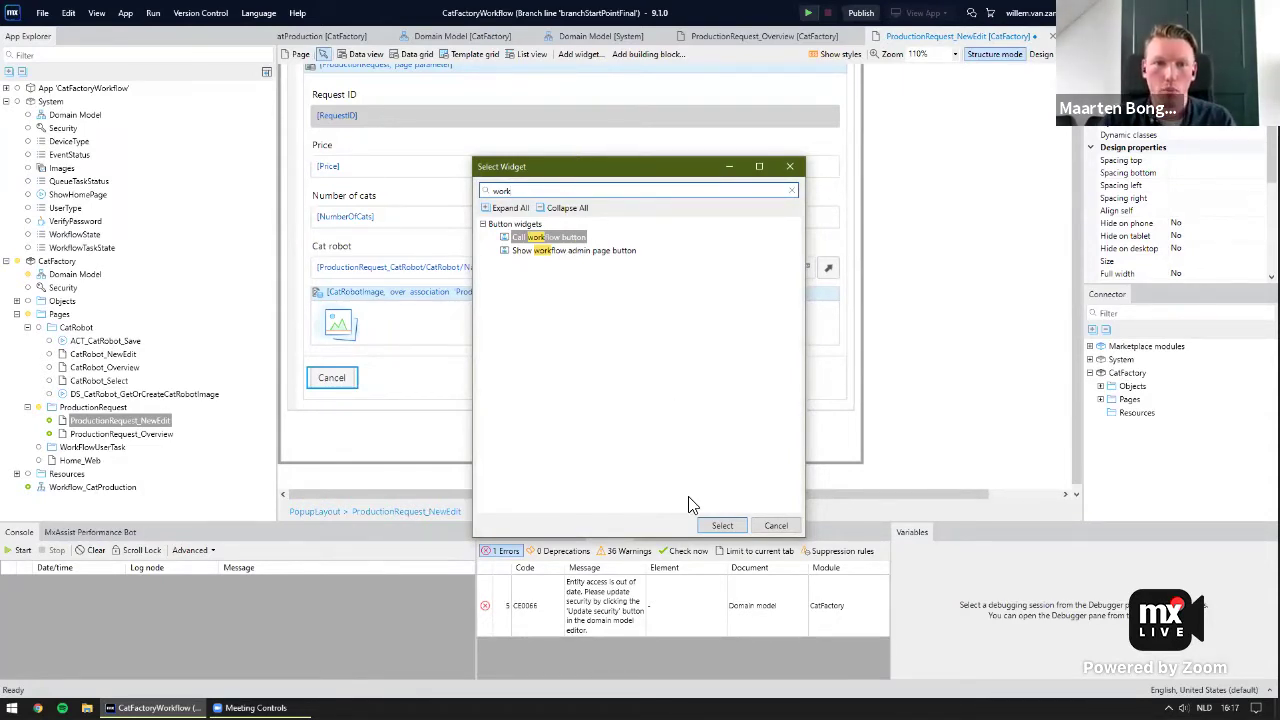
left_click(722, 525)
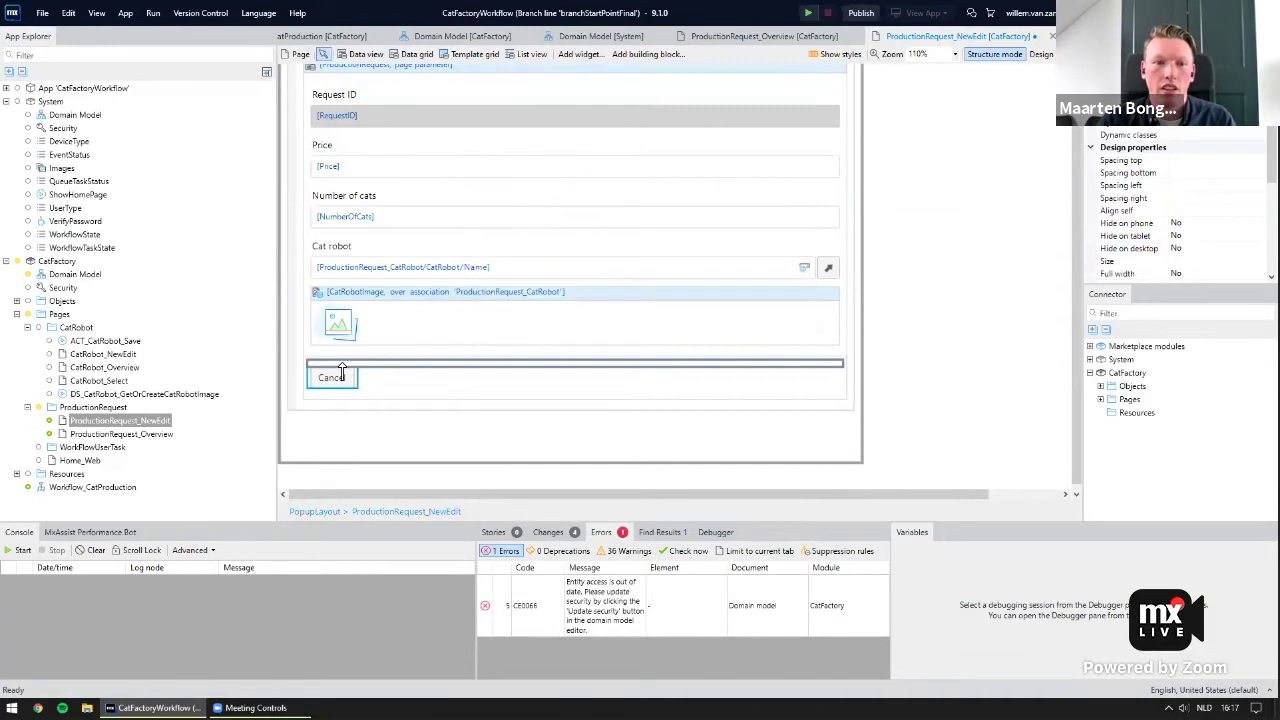
left_click(344, 371)
left_click(556, 344)
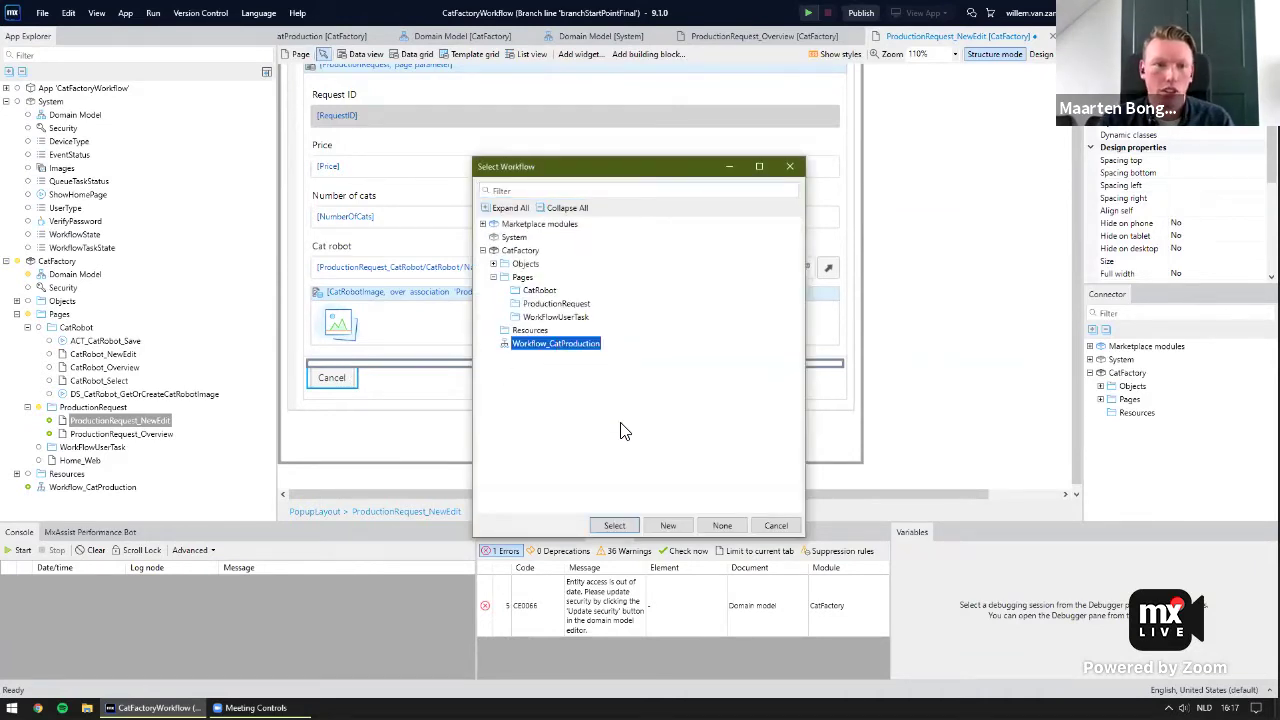
left_click(614, 527)
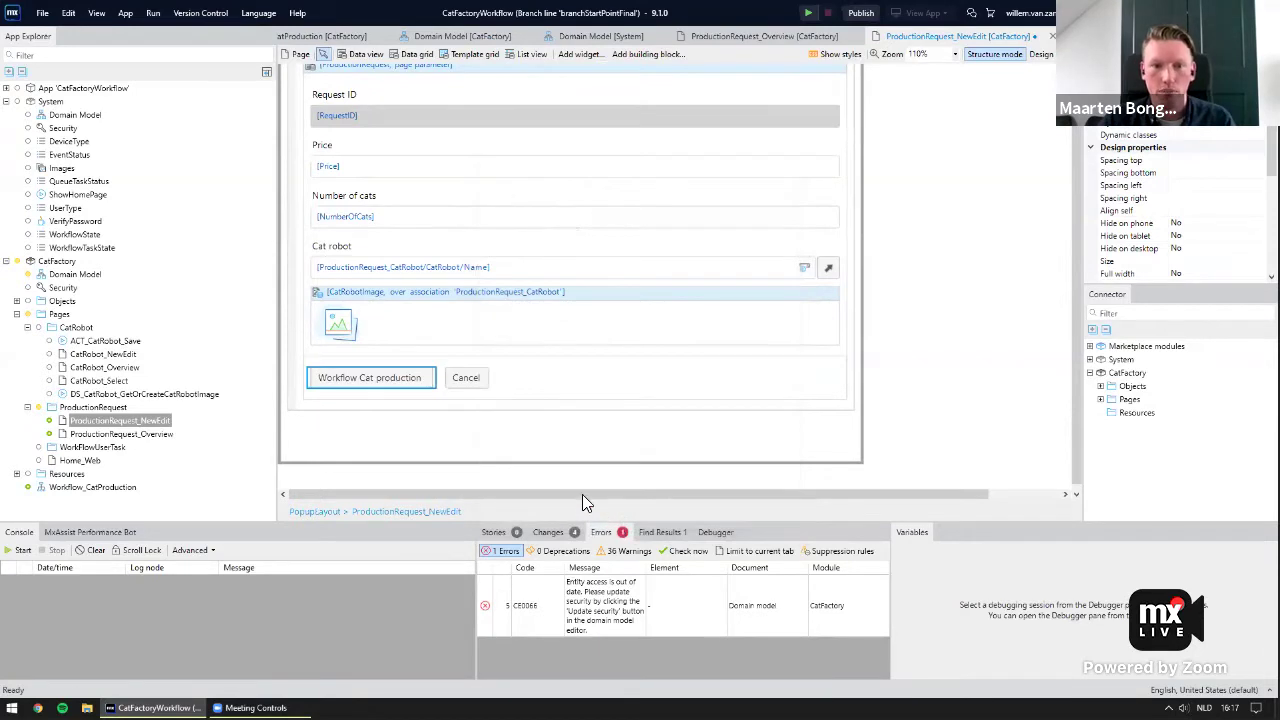
type("Start")
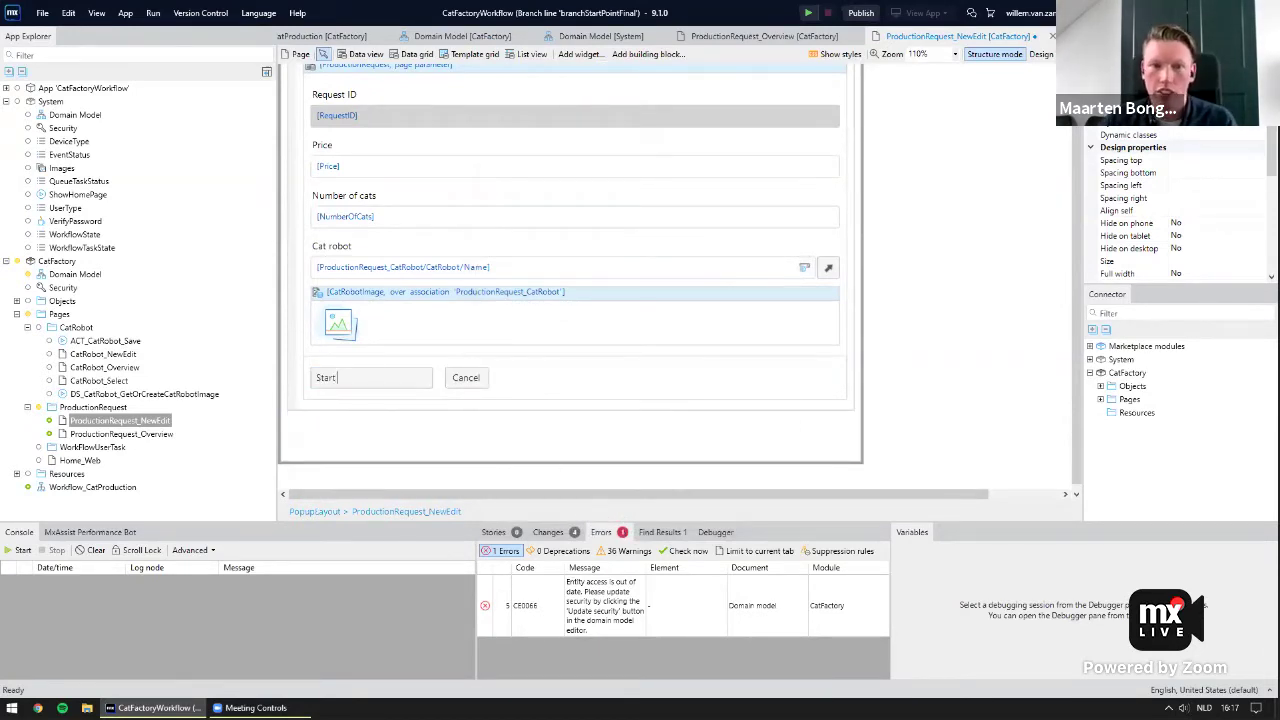
type(" production!")
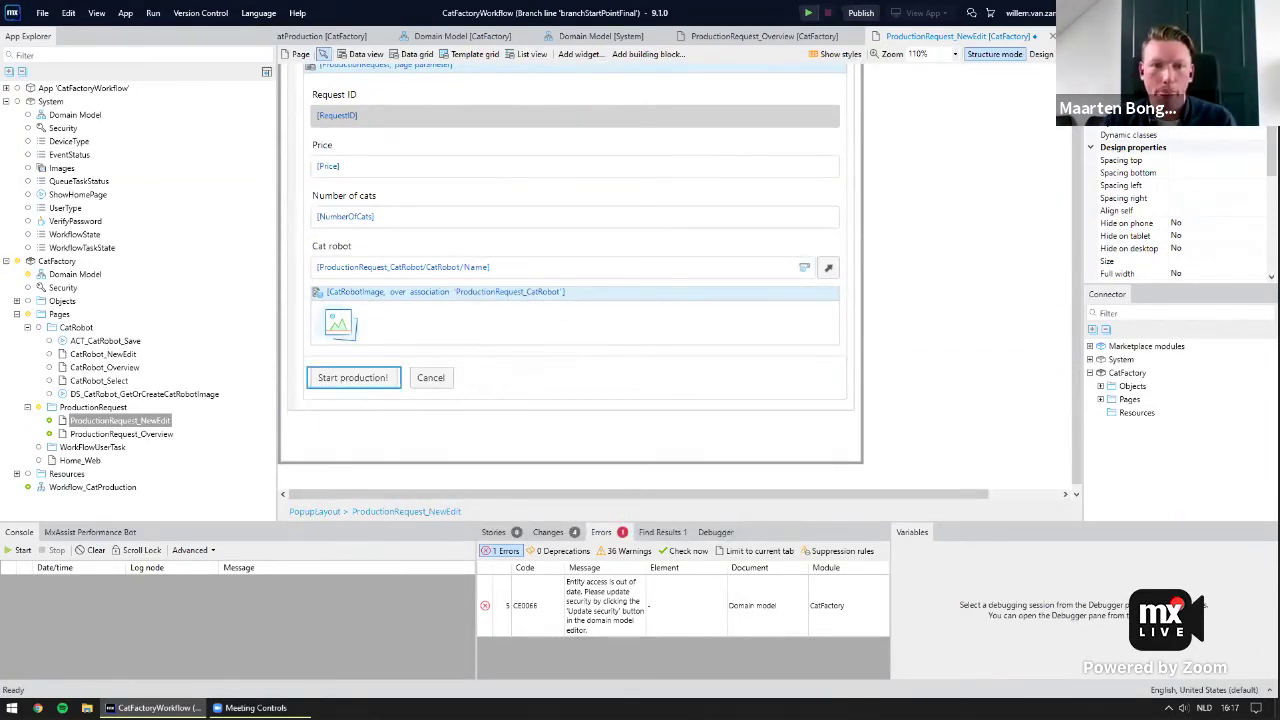
left_click(1010, 293)
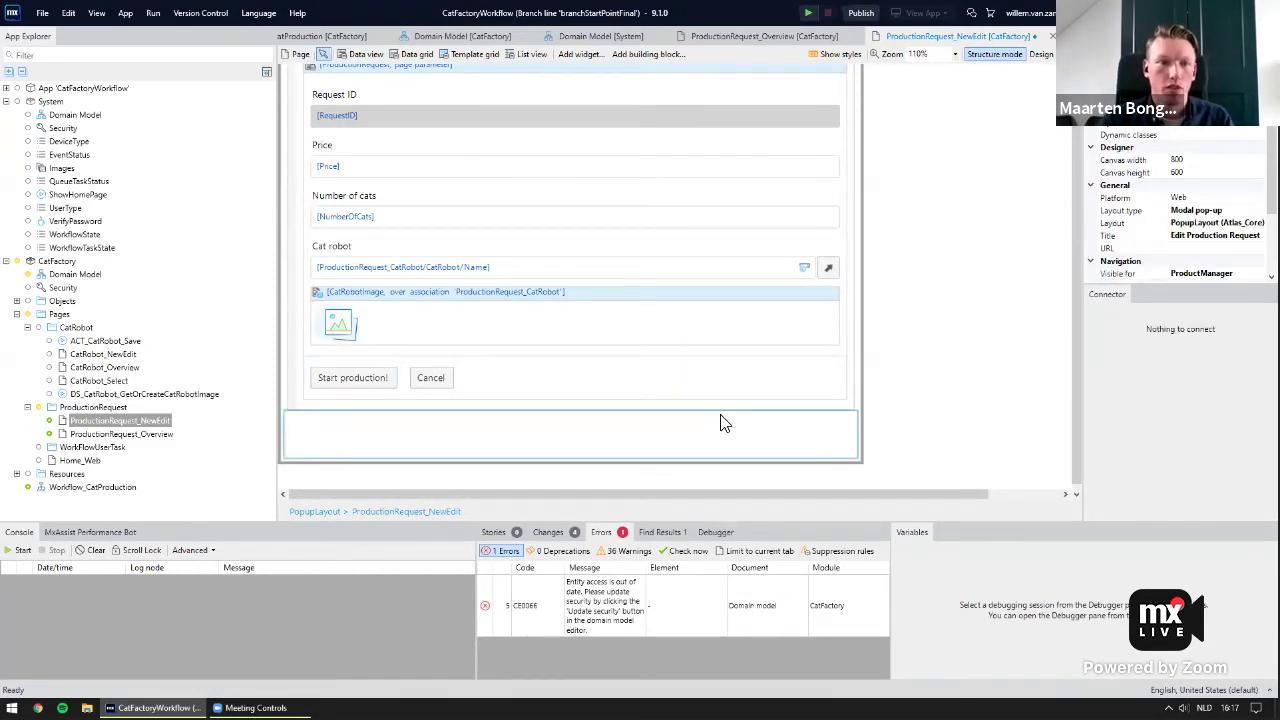
In the app's responsive navigation, set the ProductManager role-based home page to a page from CatFactory's Pages folder.
left_click(6, 88)
left_click(70, 129)
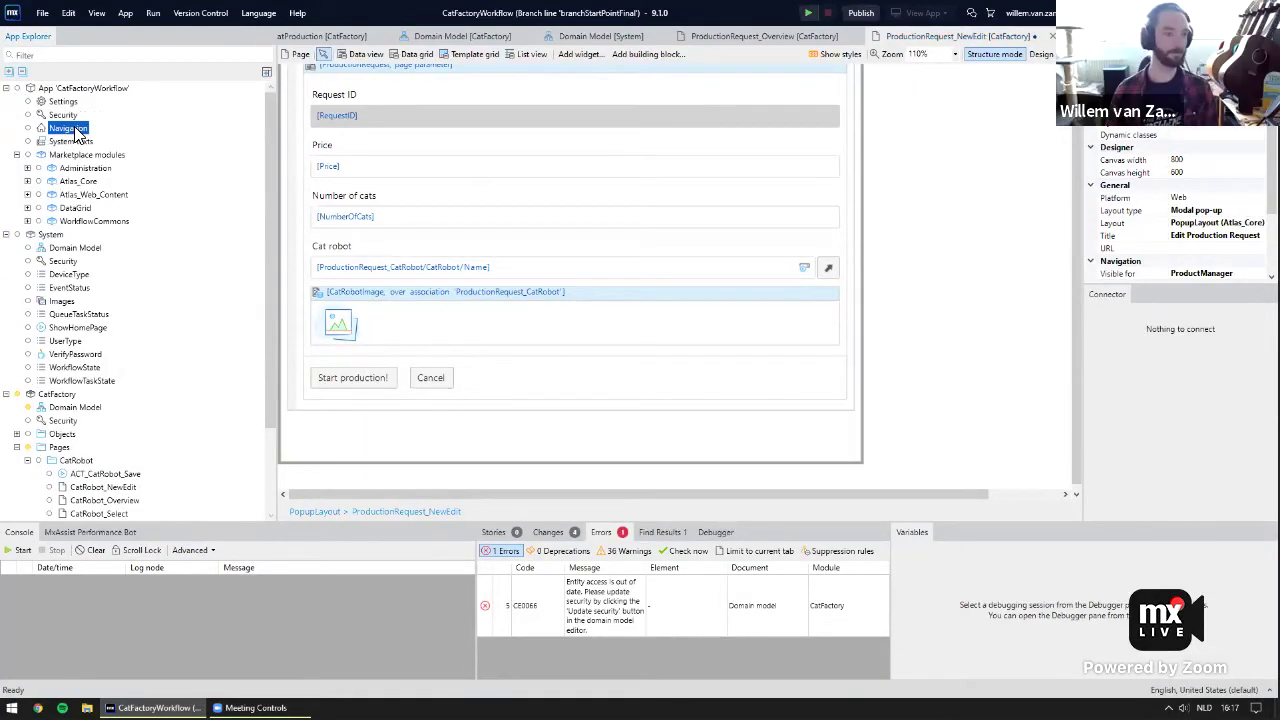
double_click(72, 131)
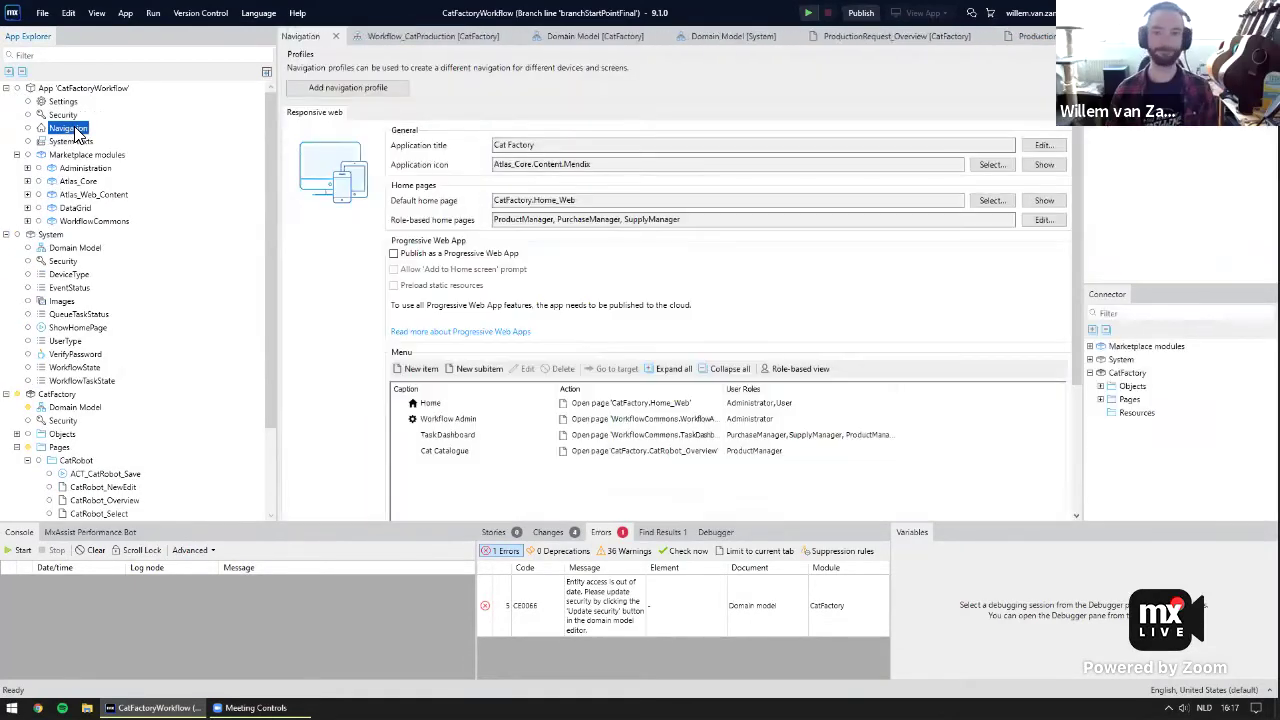
left_click(1046, 220)
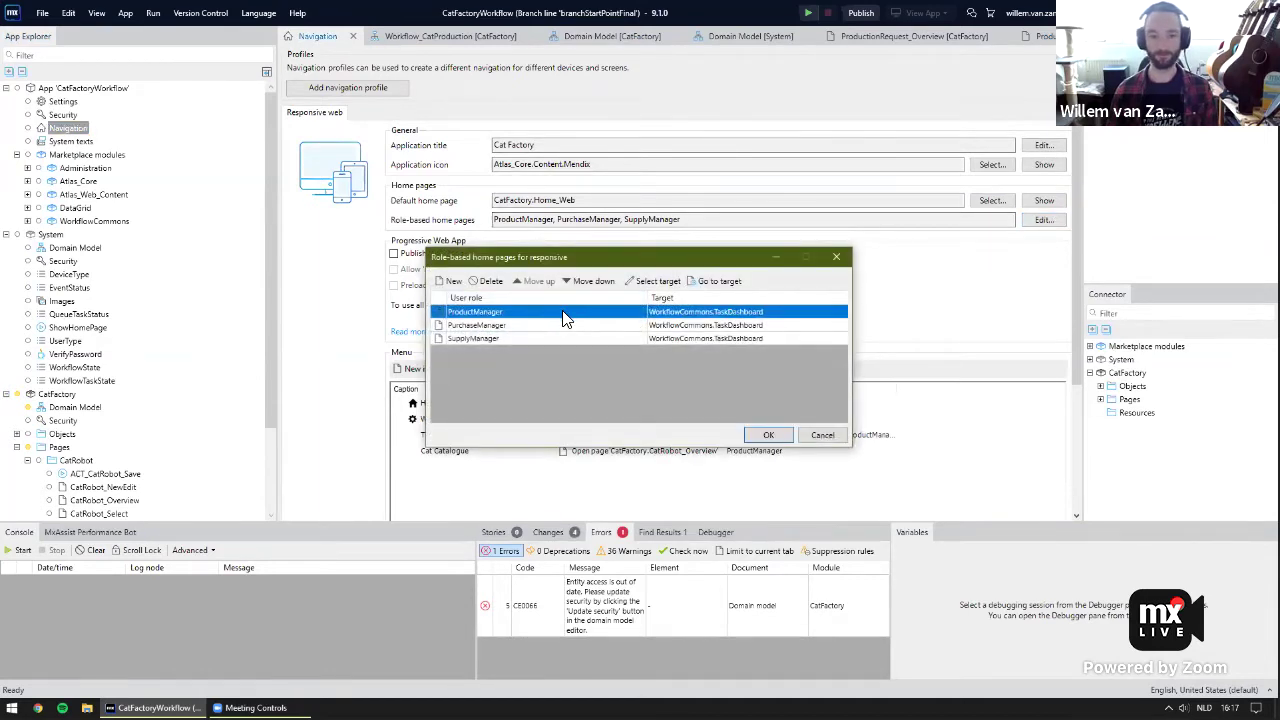
double_click(563, 318)
double_click(512, 466)
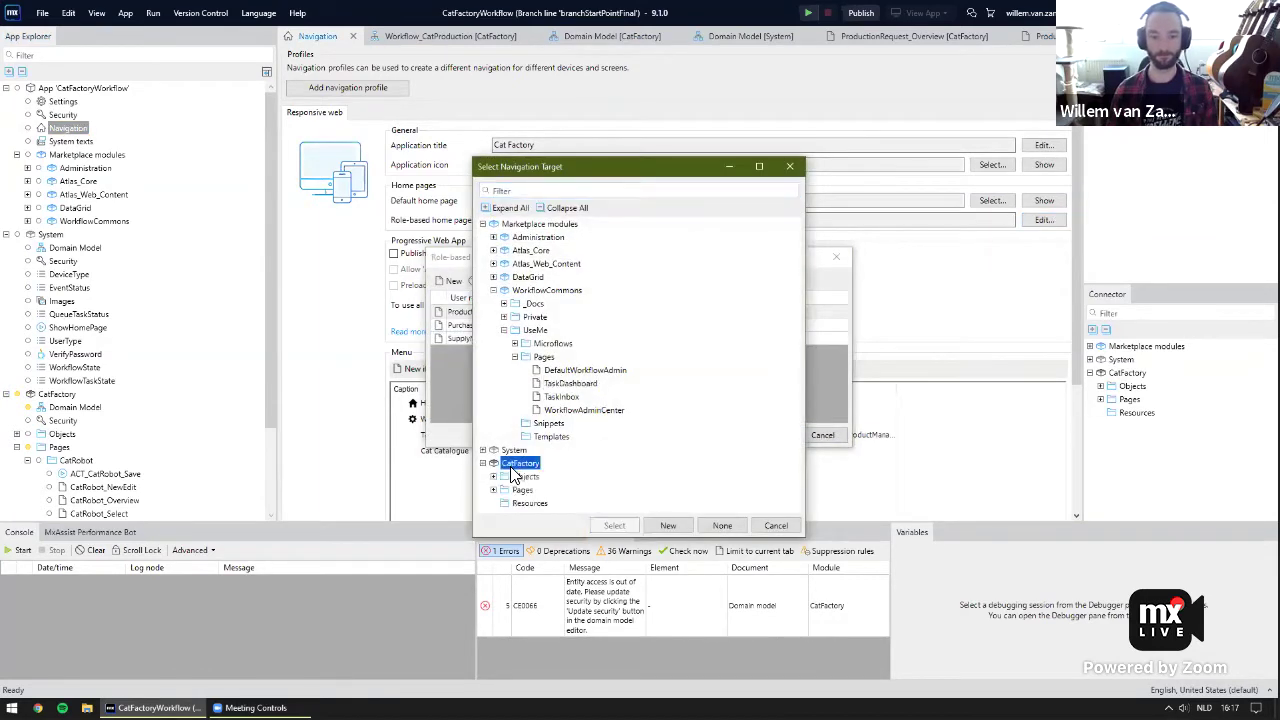
double_click(522, 490)
double_click(550, 464)
left_click(626, 465)
left_click(616, 528)
left_click(764, 433)
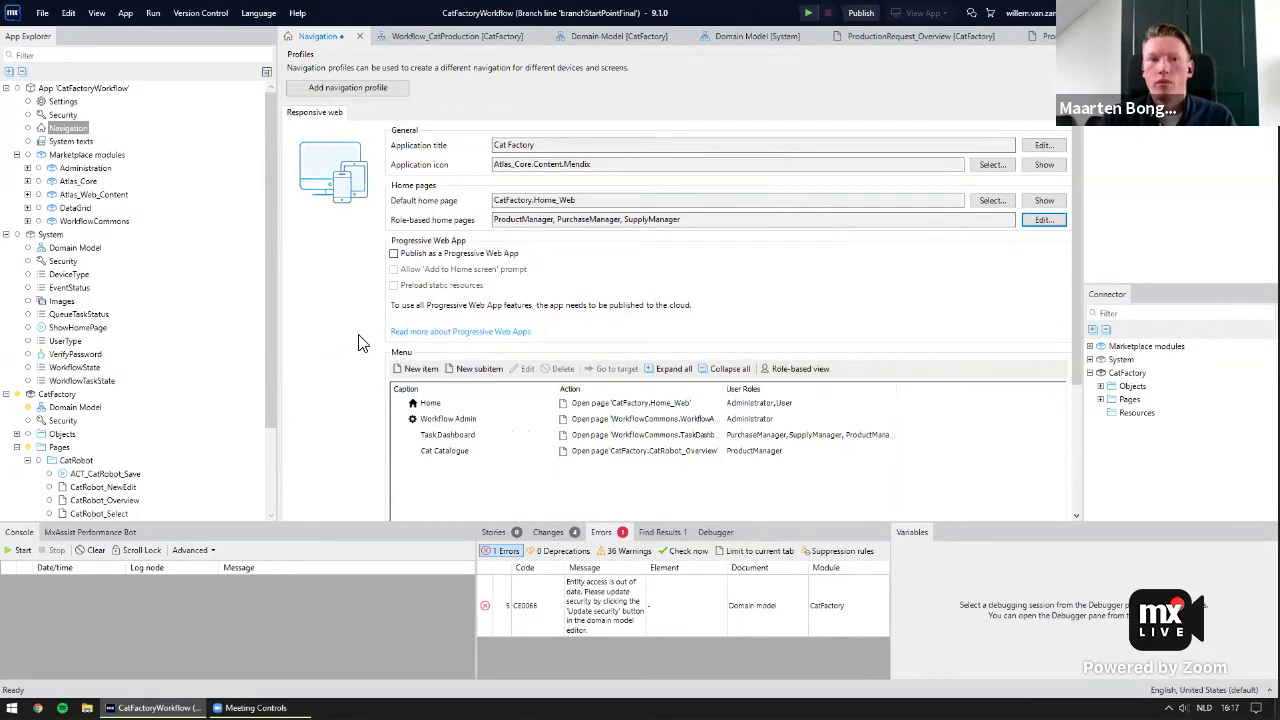
In Workflow_CatProduction, insert a parallel split between Start and End and place a user task in its first branch.
scroll(192, 370, "down", 3)
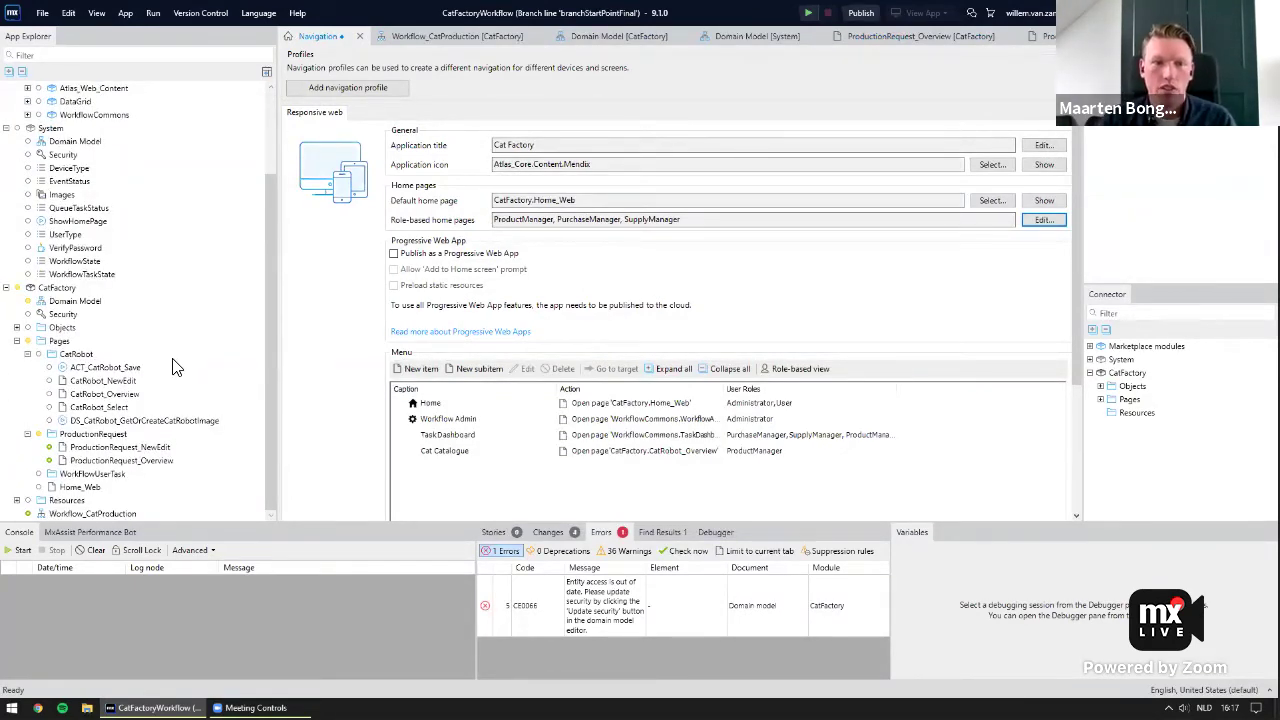
double_click(92, 513)
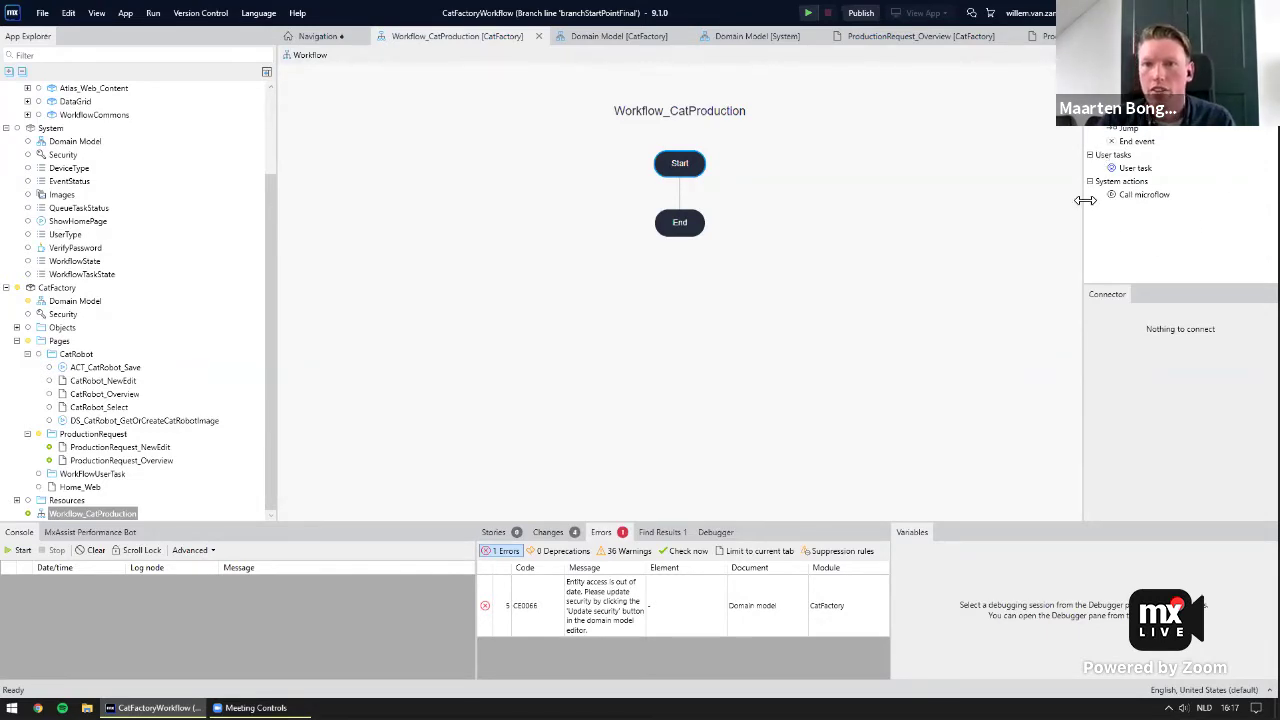
left_click_drag(1118, 168, 676, 201)
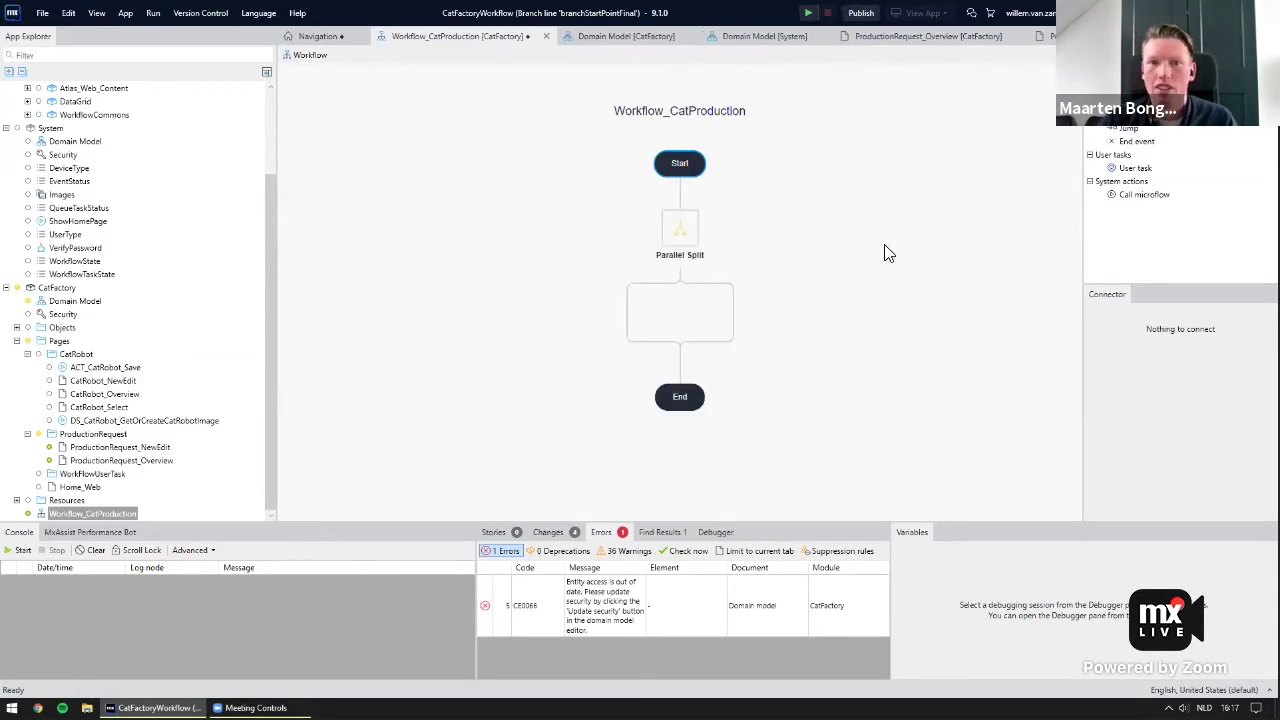
left_click_drag(1135, 170, 620, 338)
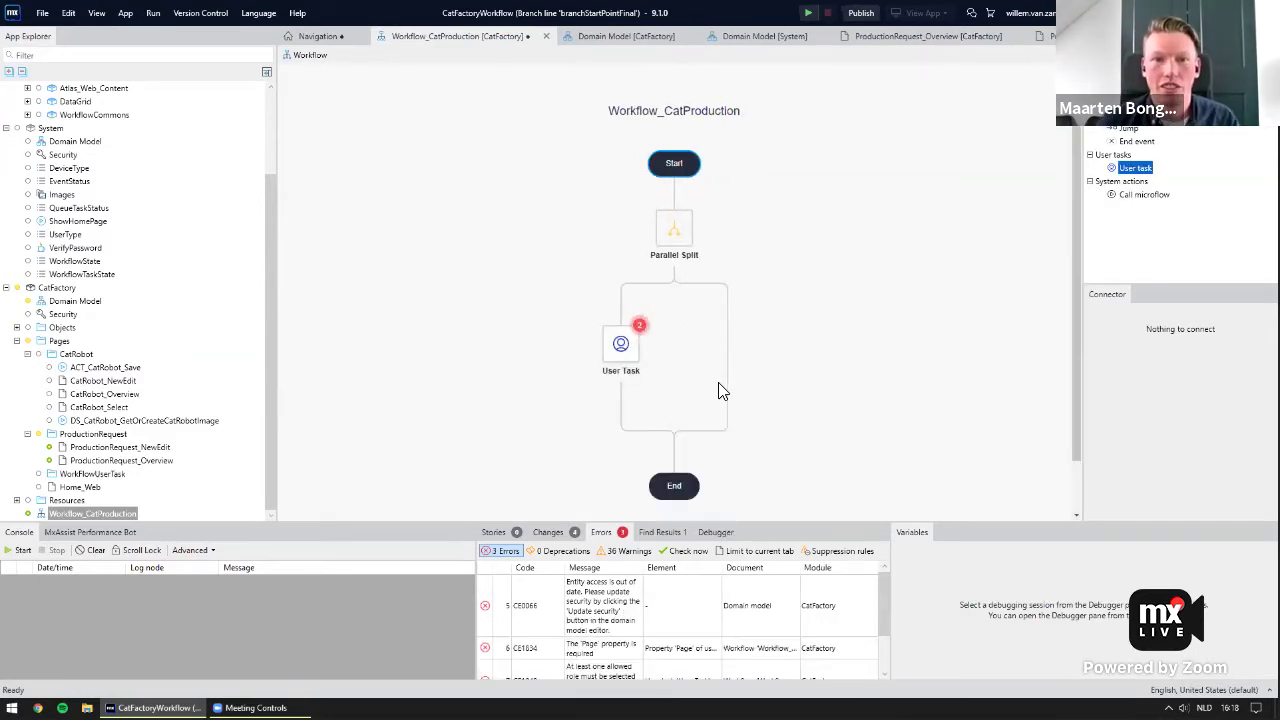
Caption the user task "Supply Manager: Check Supply" and assign it using the XPath constraint [System.UserRoles = '[%UserRole_SupplyManager%]'].
double_click(612, 346)
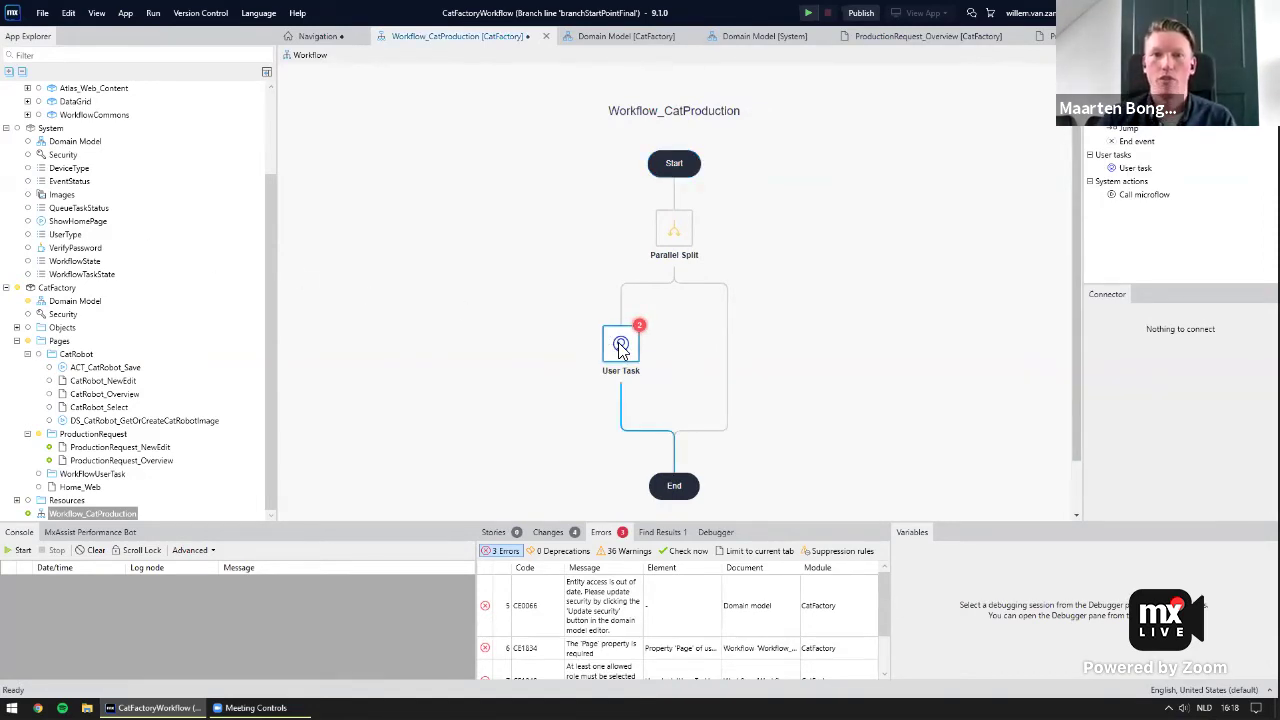
type("Supply Manager: Check Supply")
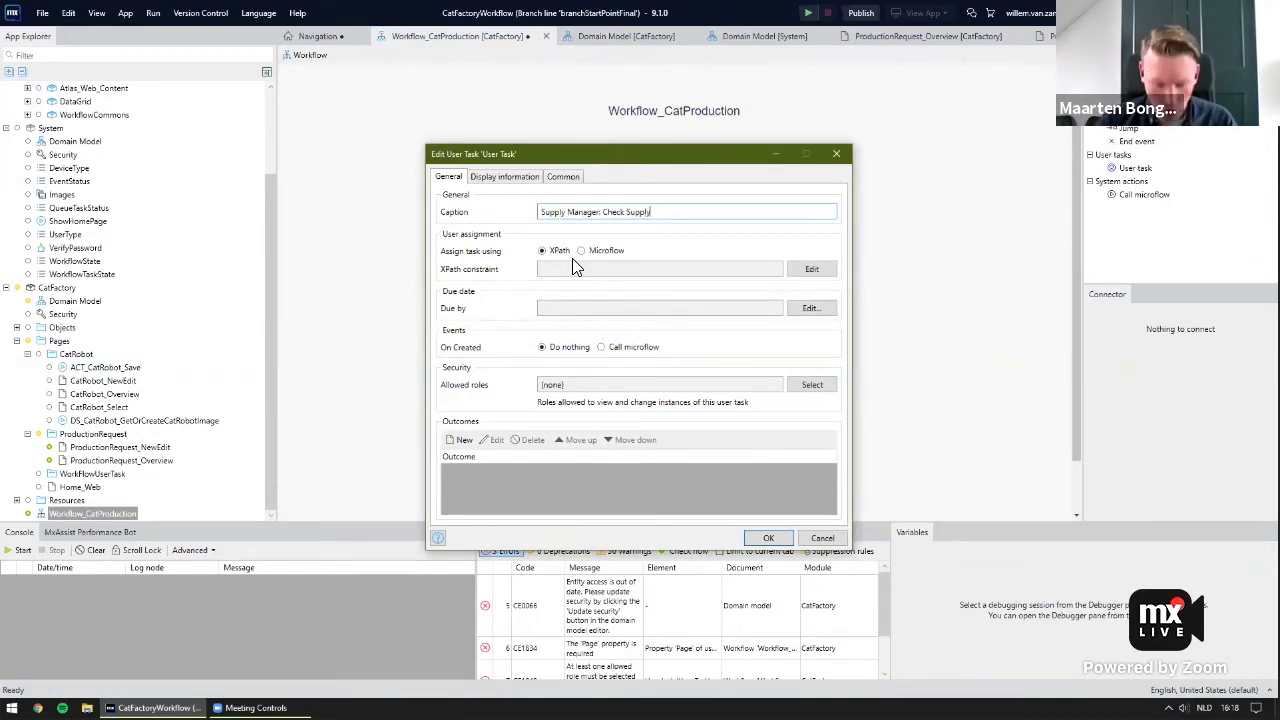
left_click(820, 271)
type("[System.UserRoles")
key("Return")
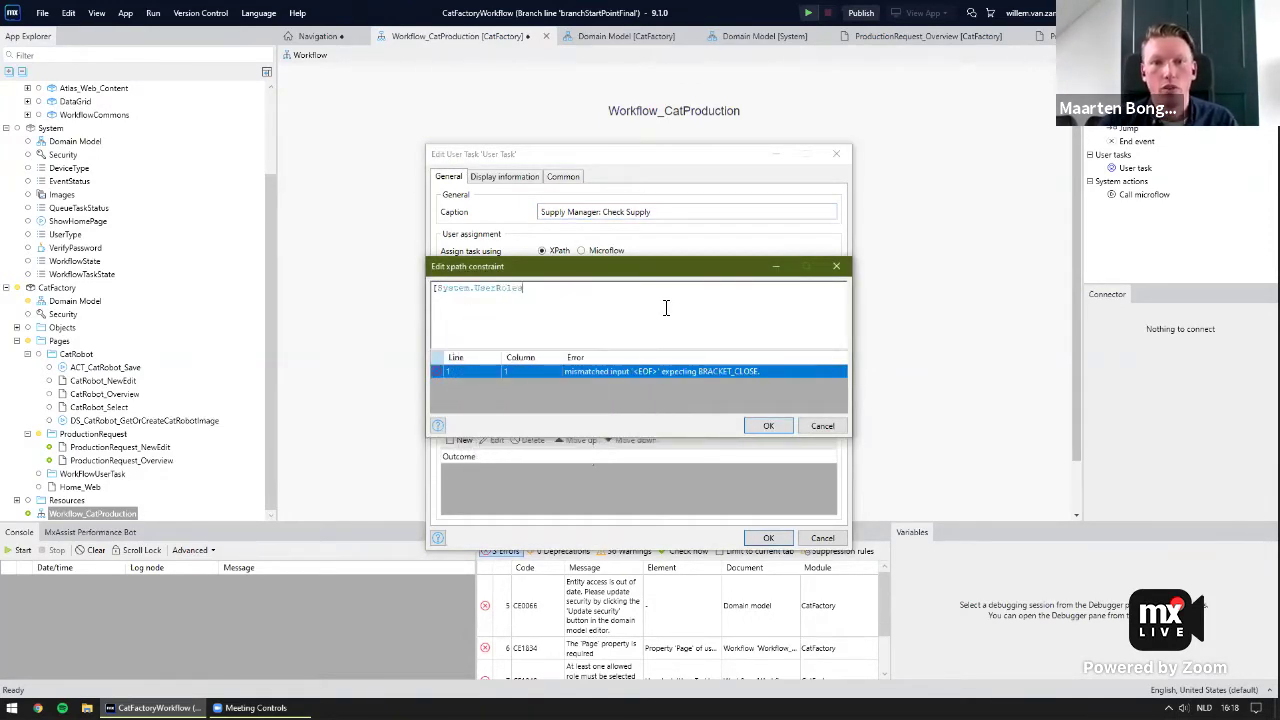
type("=")
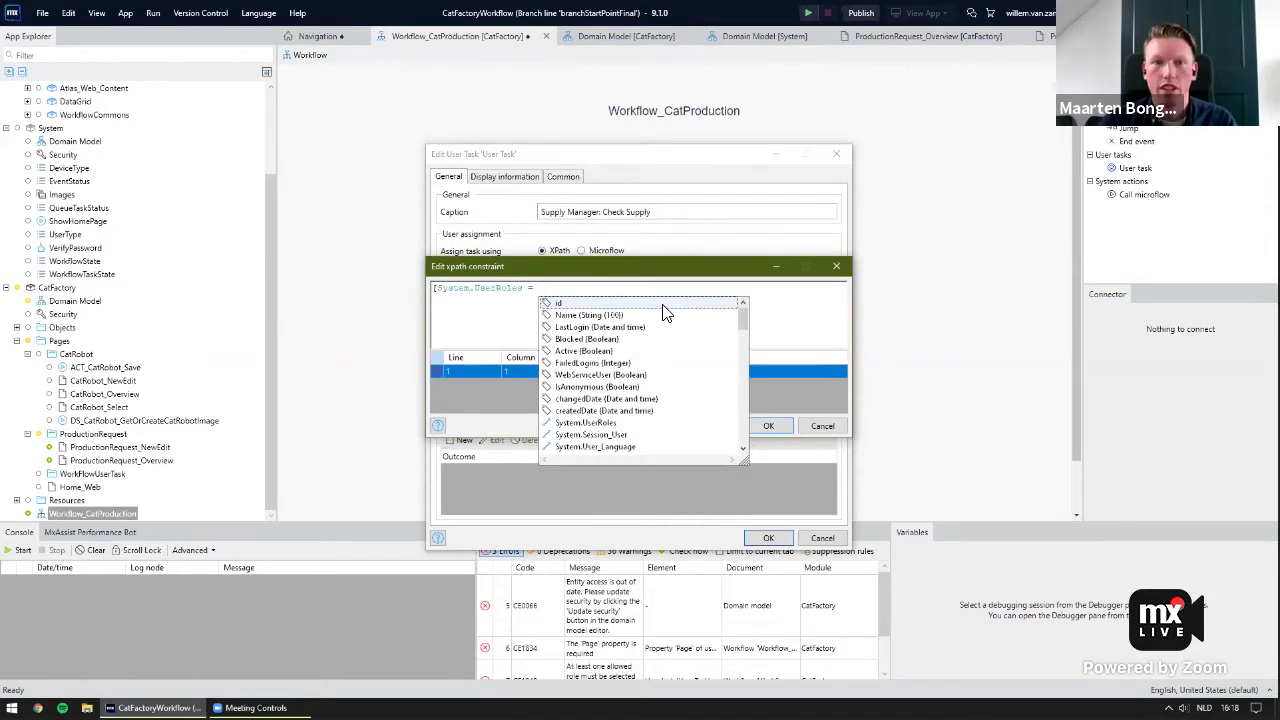
key("Up")
key("Up")
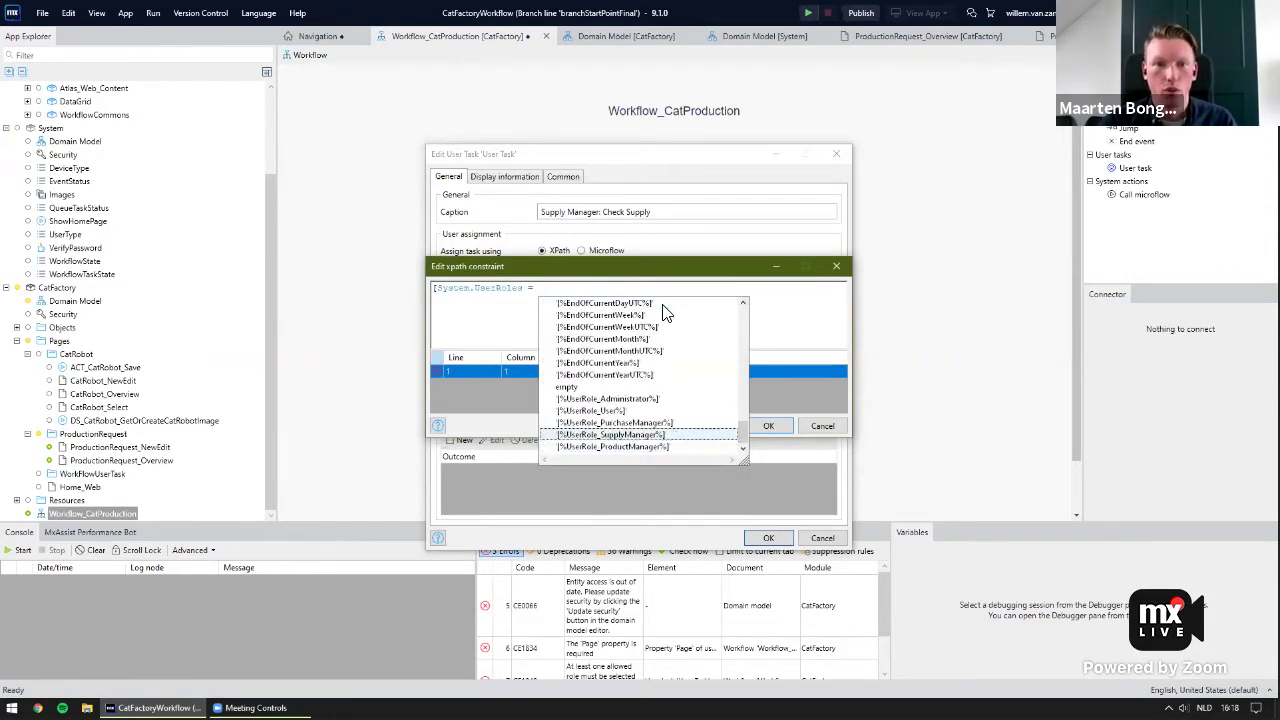
key("Return")
type("]")
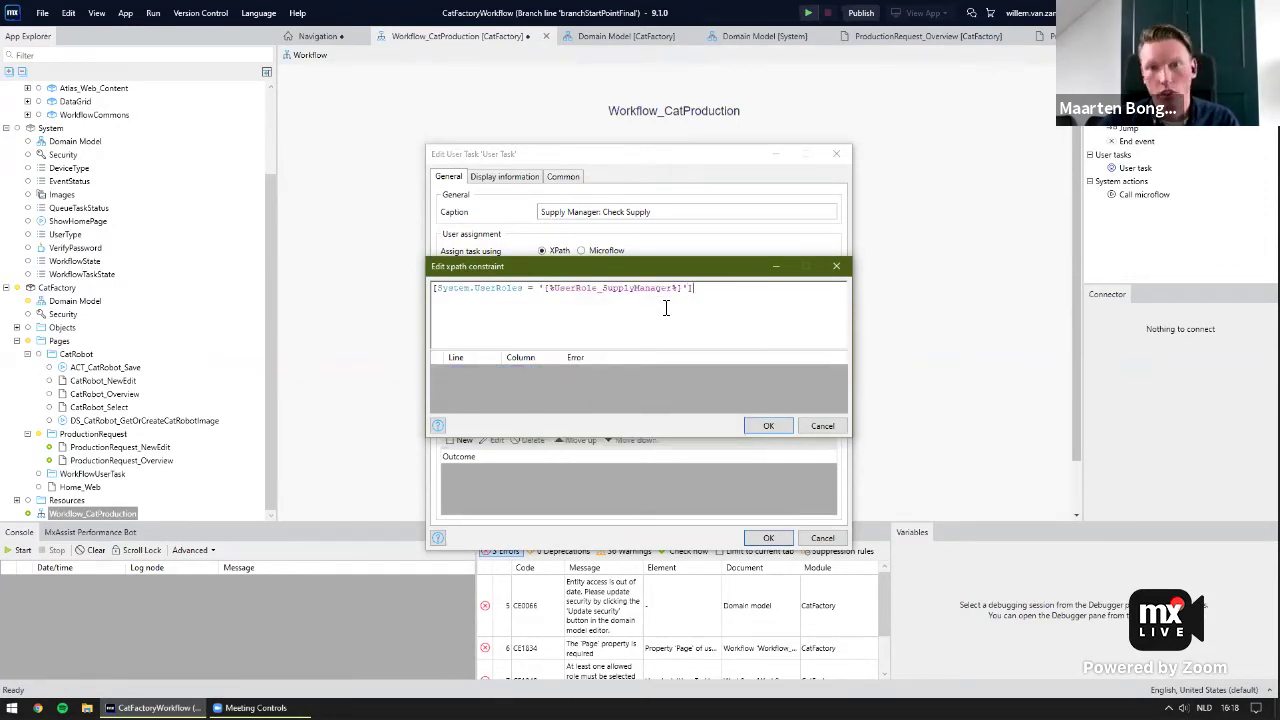
left_click(772, 420)
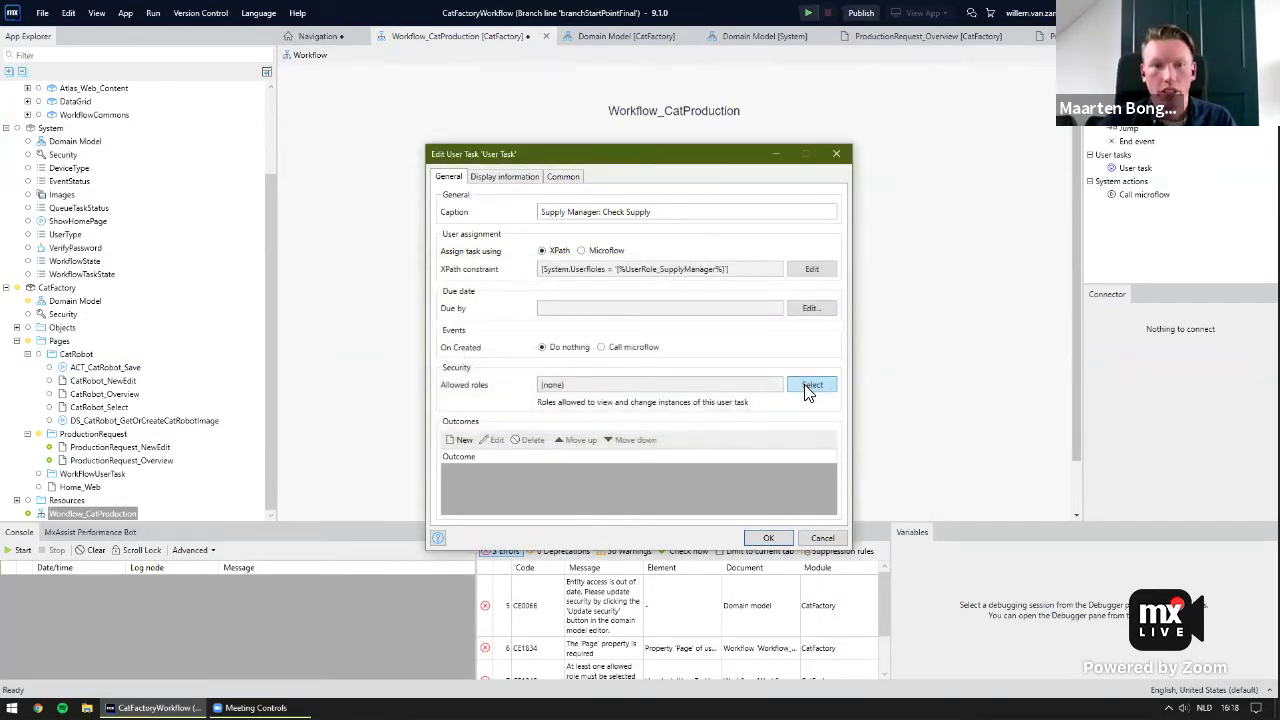
Allow the SupplyManager module role to view and change the user task.
left_click(810, 385)
left_click(440, 323)
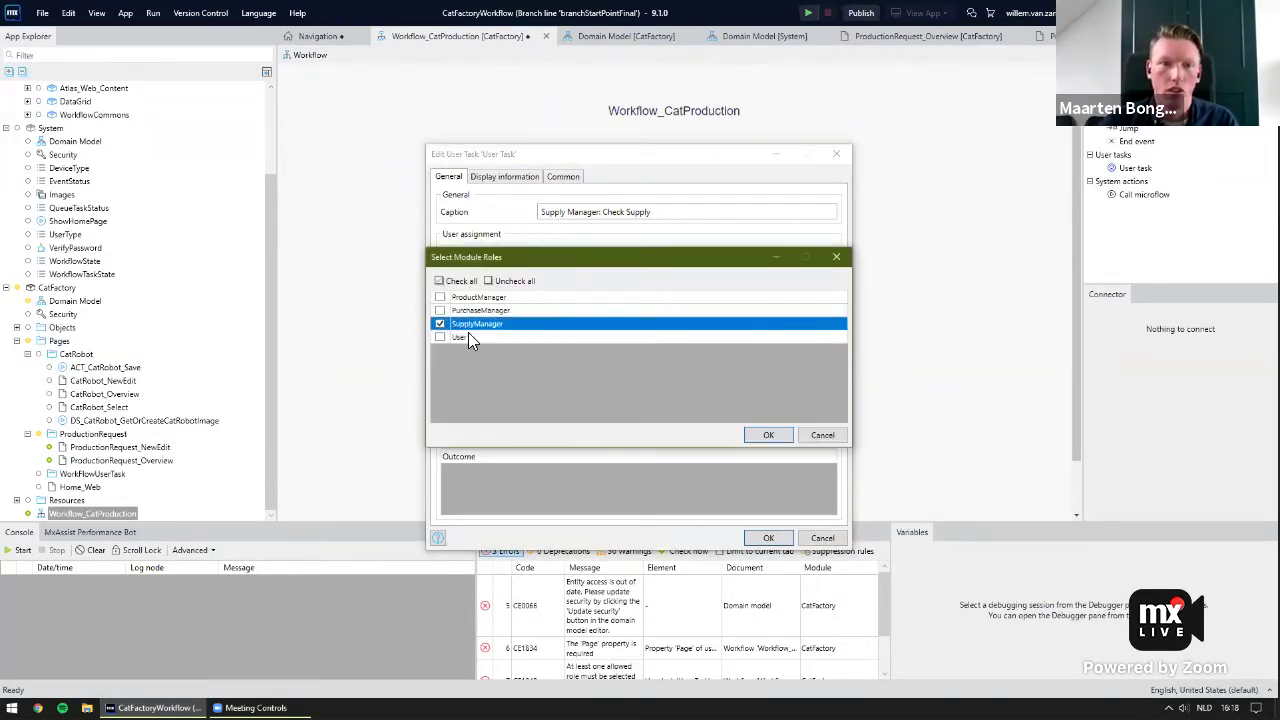
left_click(768, 435)
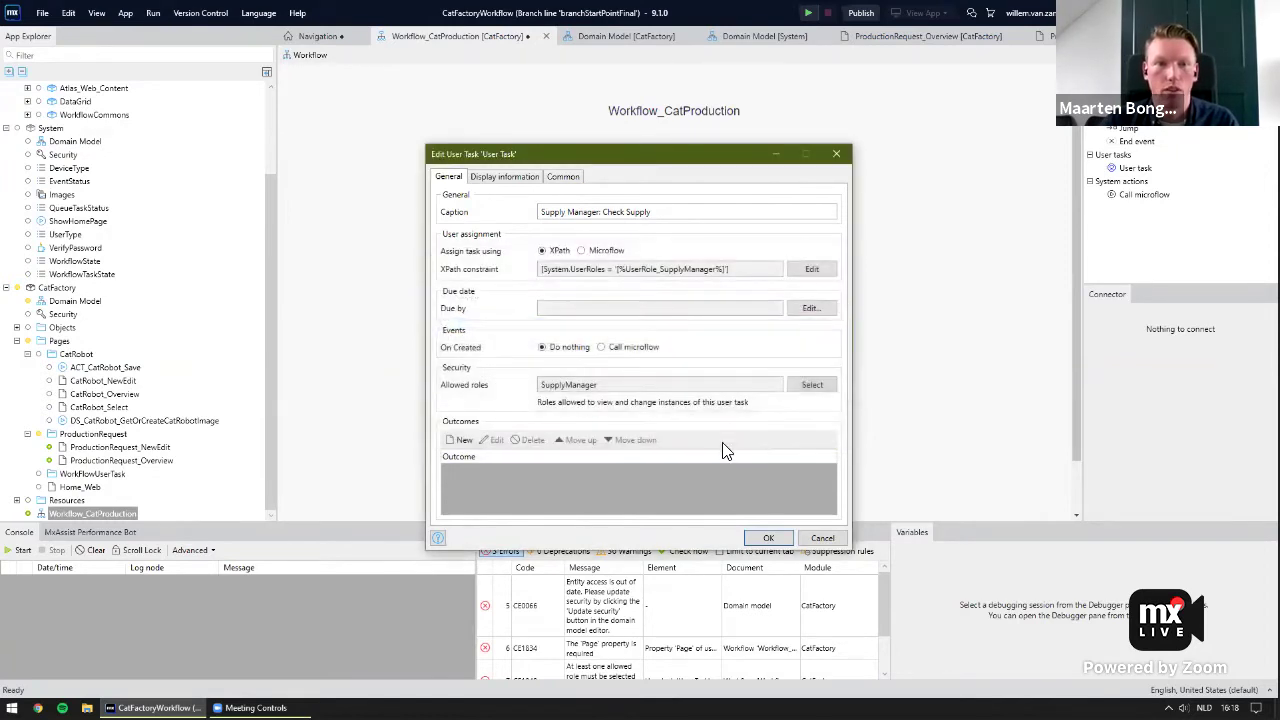
Set the task name to "Check Supply please" and enter a task description beginning "Check if the supply is".
left_click(506, 176)
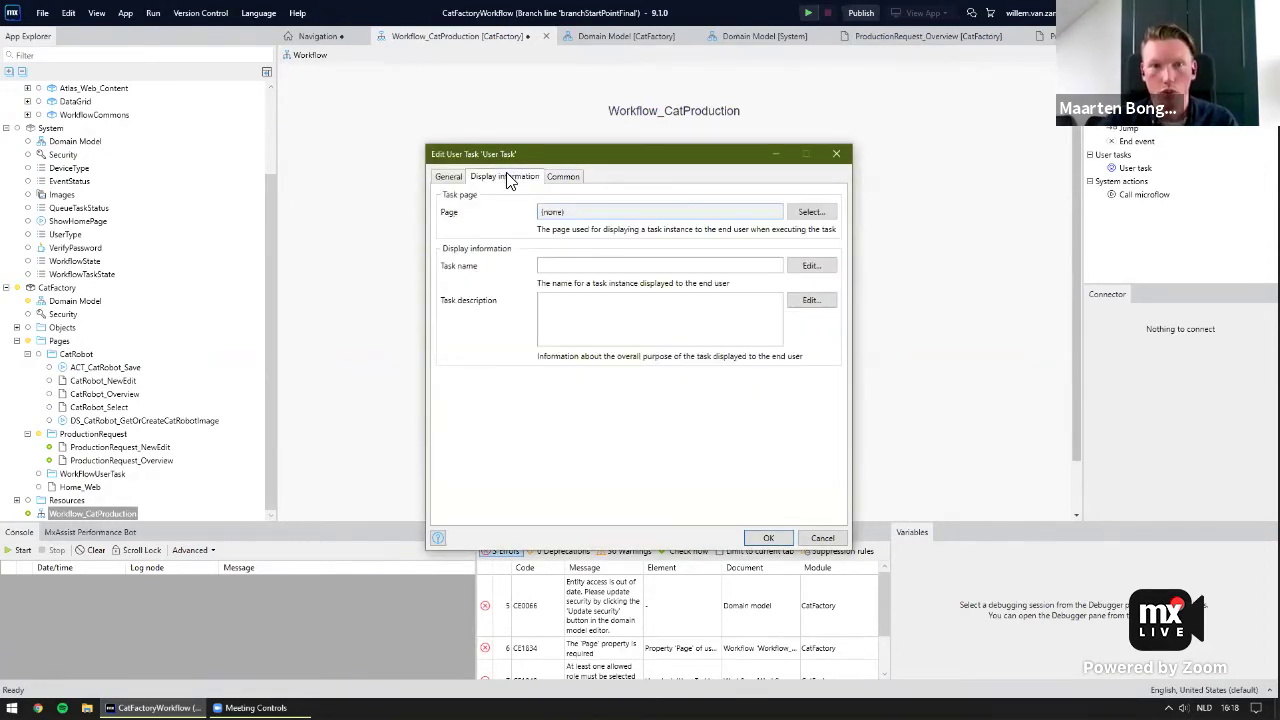
left_click(762, 270)
type("check Supply please")
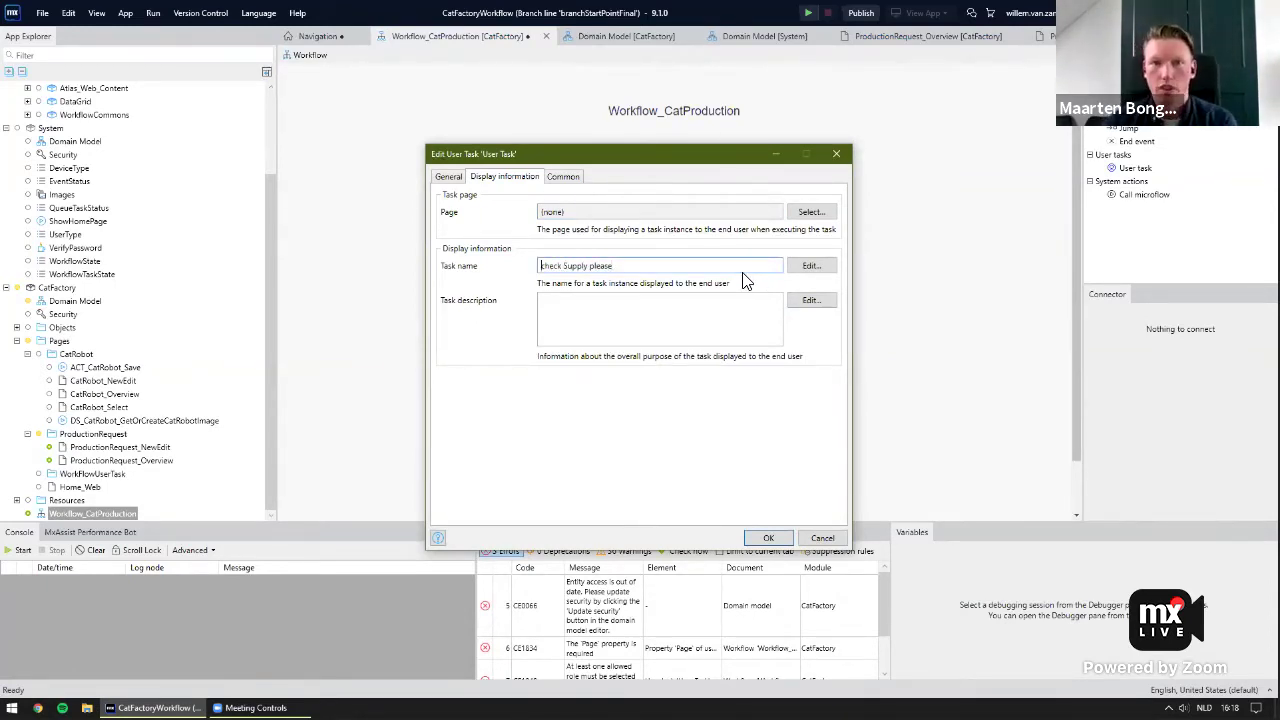
key("Delete")
type("C")
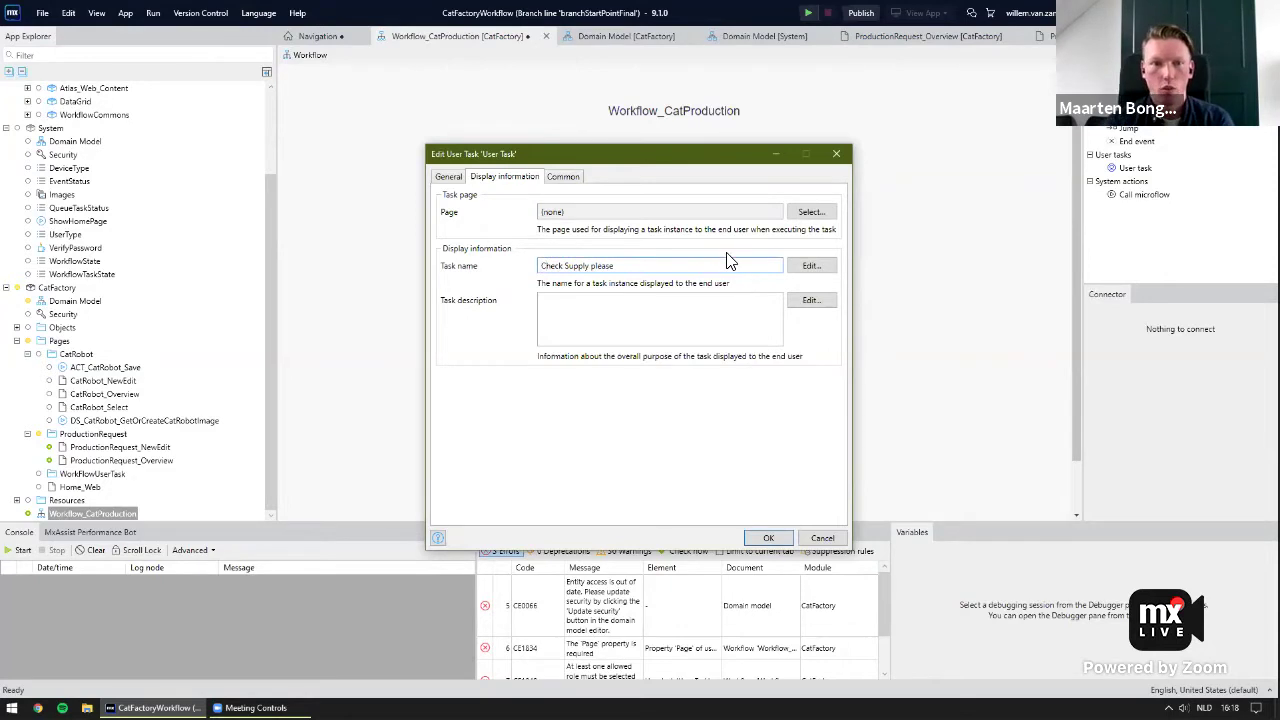
left_click(661, 318)
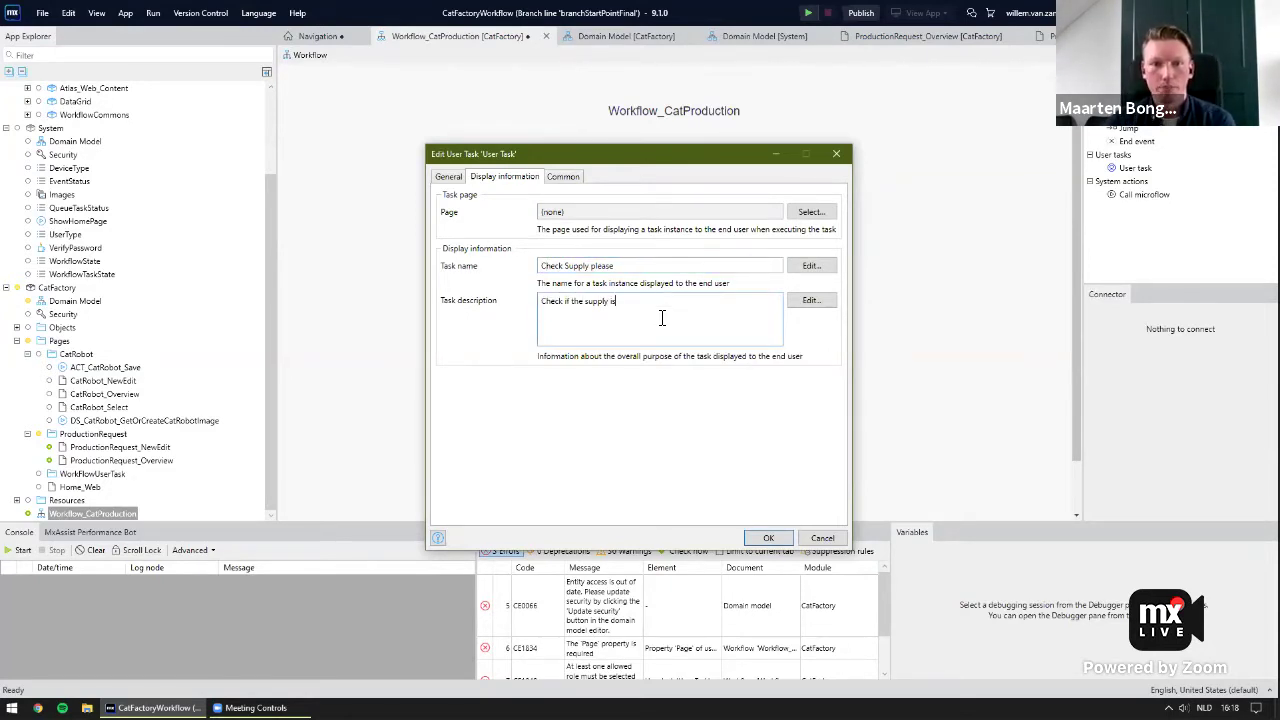
Create the task page WorkflowUserTask_CheckSupply in the WorkflowUserTask folder with the Atlas_TopBar layout and assign it to the user task.
left_click(811, 213)
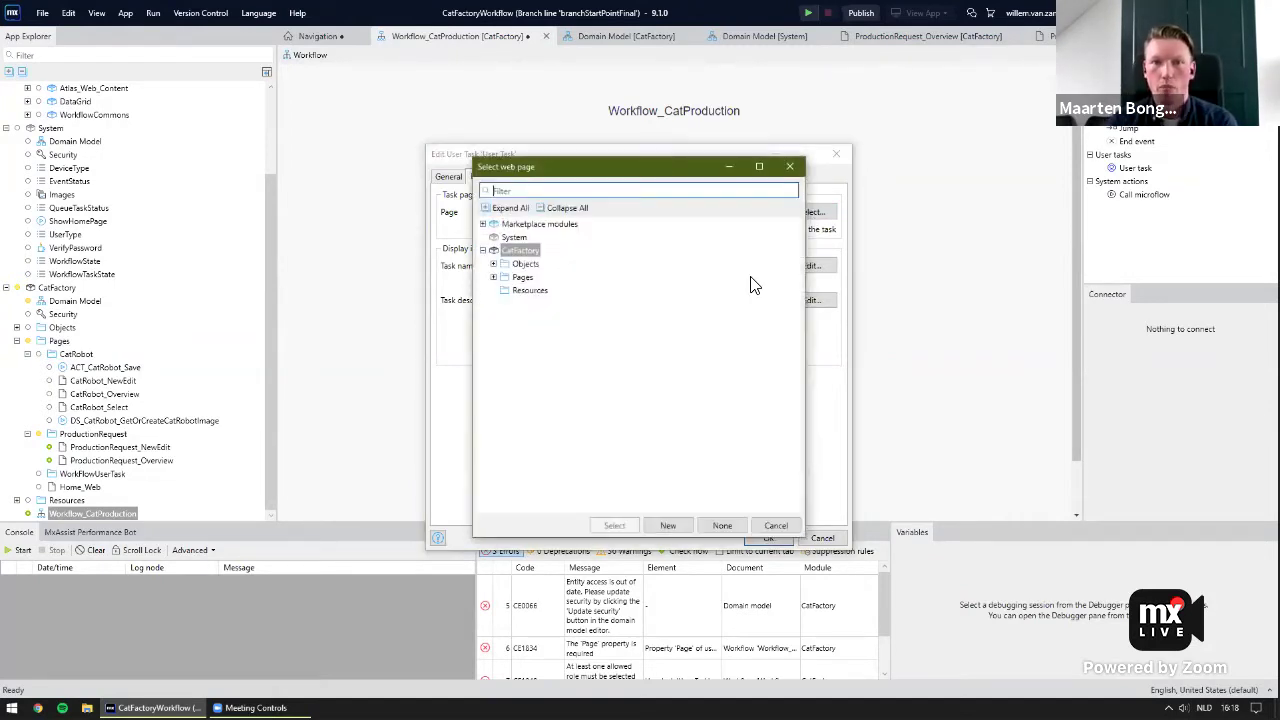
left_click(494, 278)
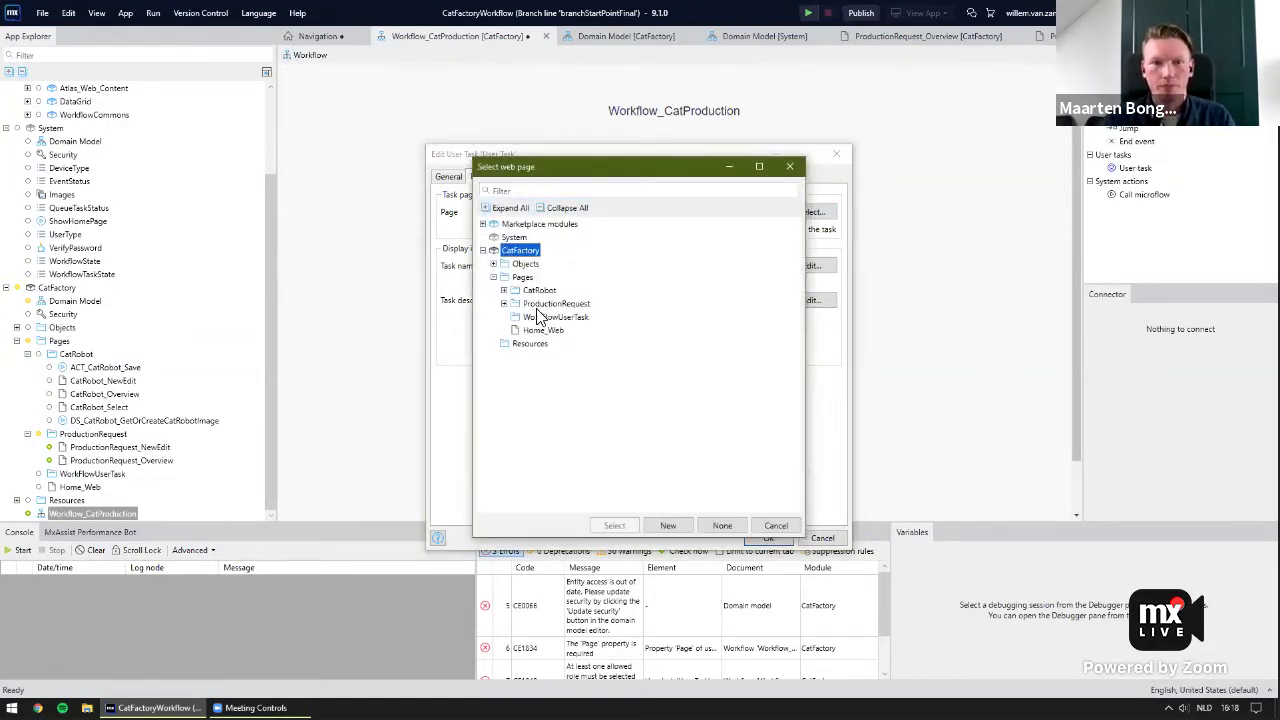
left_click(555, 316)
left_click(668, 526)
type("WorkflowUserTask_CheckSupply")
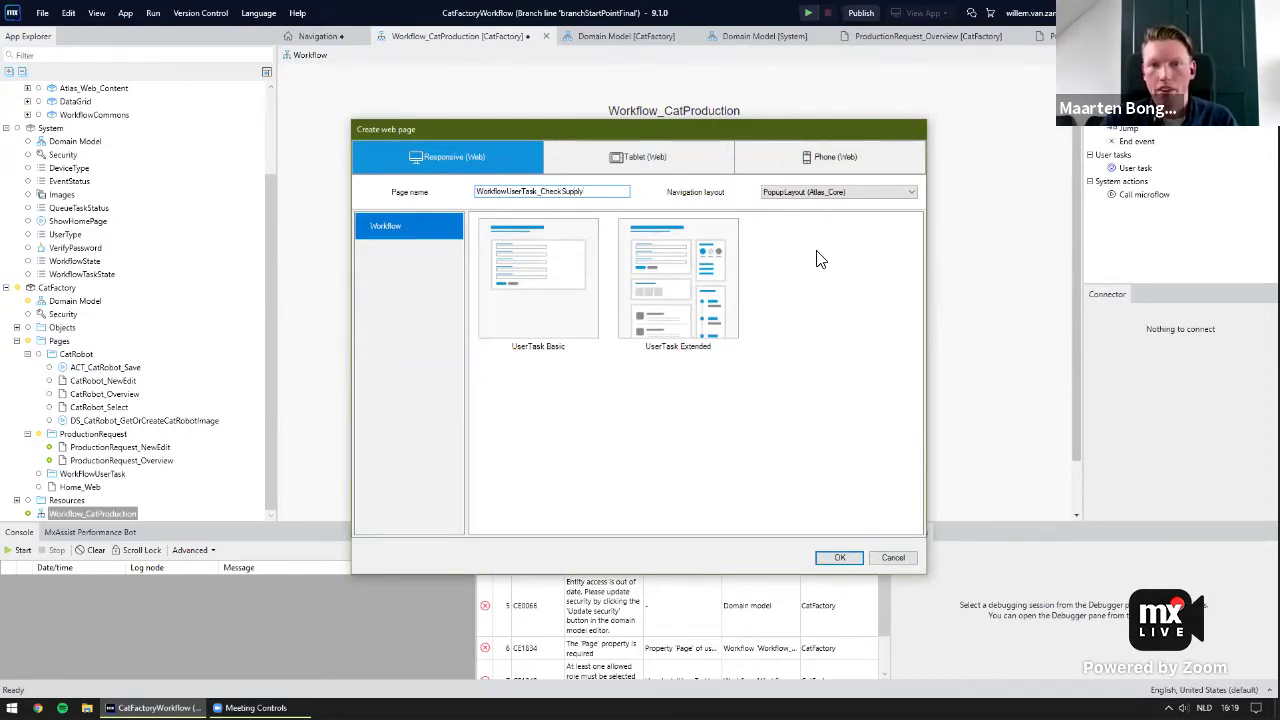
left_click(832, 191)
left_click(833, 214)
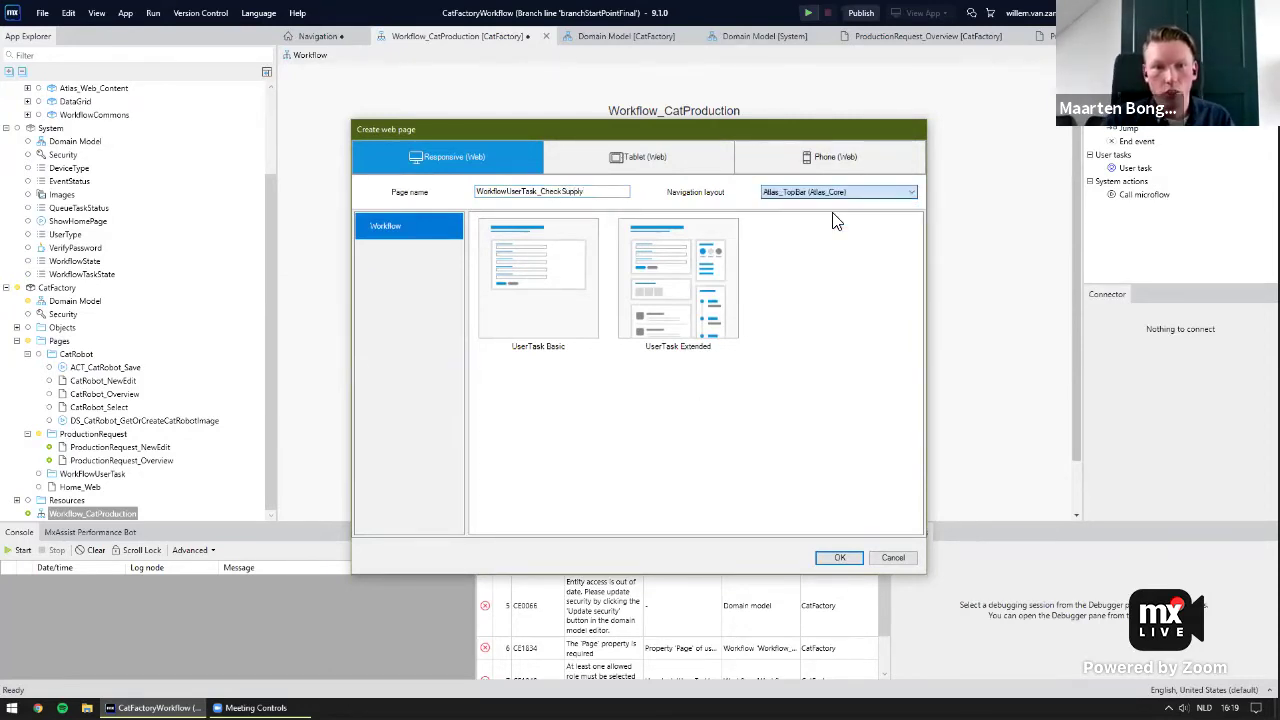
left_click(528, 325)
left_click(838, 557)
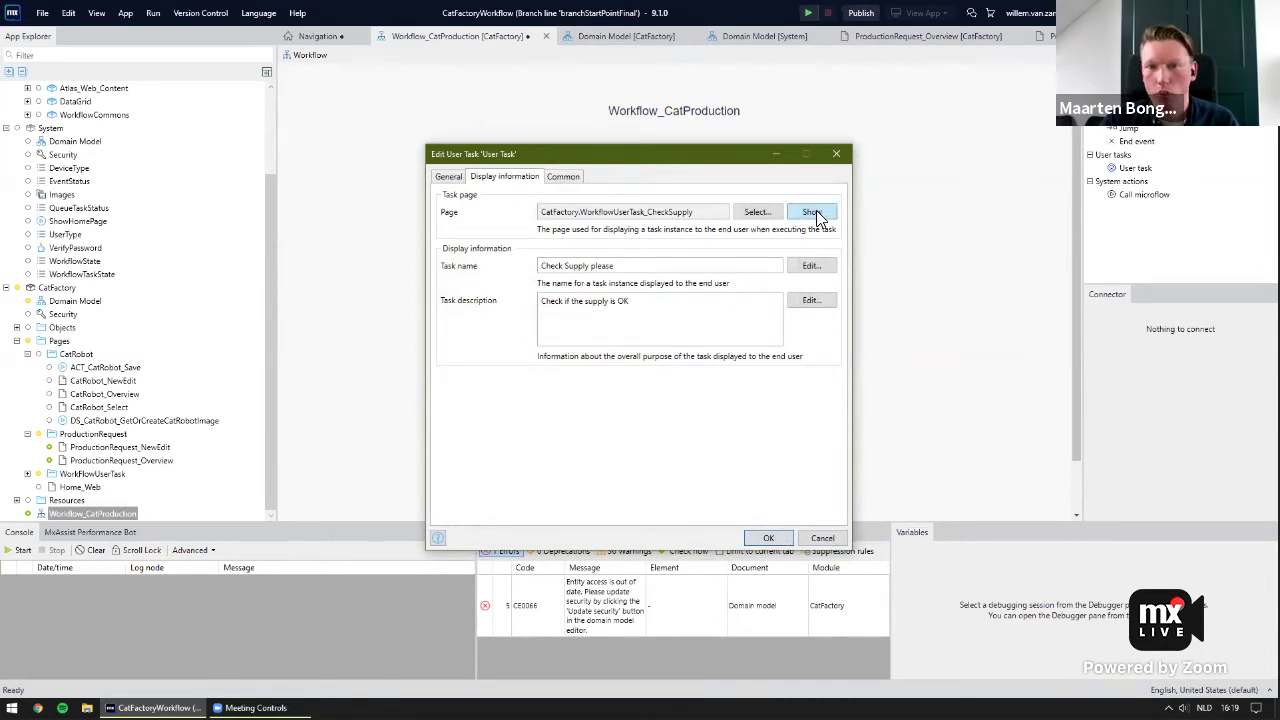
left_click(768, 537)
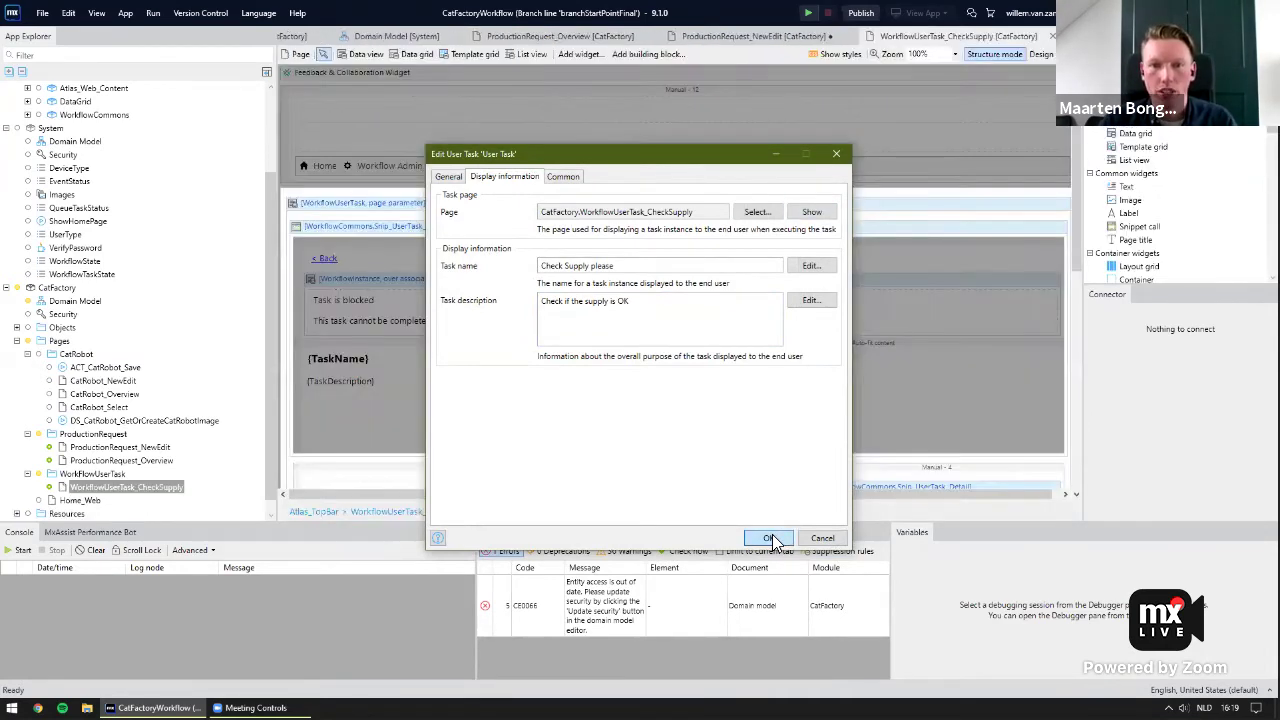
Remove the Is supply OK and Is price OK radio buttons from the task page's production request form.
scroll(806, 349, "down", 3)
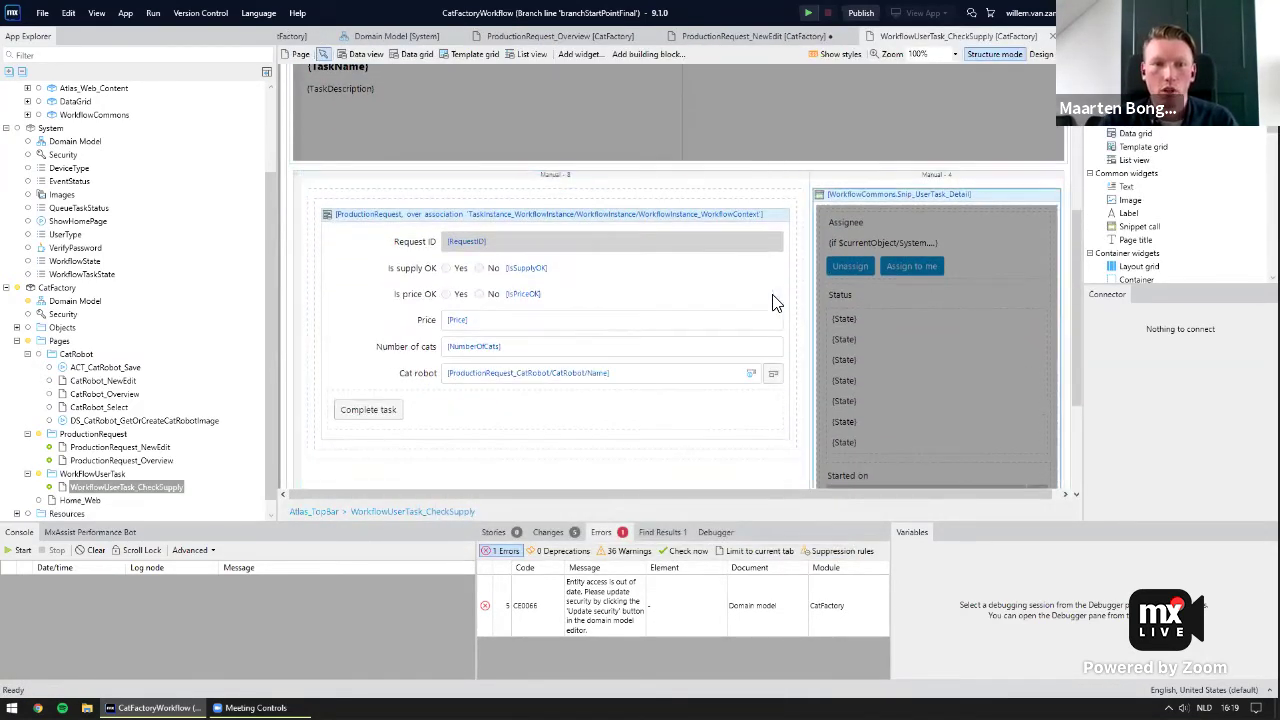
left_click(552, 269)
key("Delete")
key("Delete")
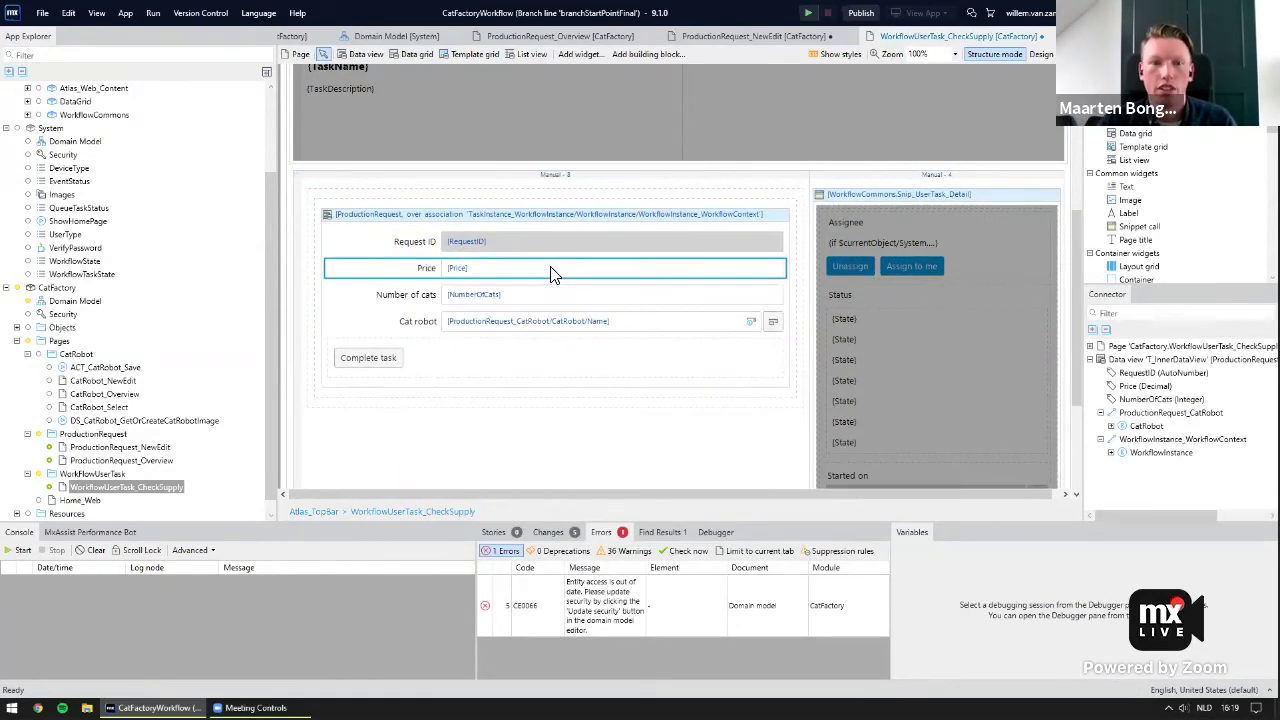
Set the Price and Number of cats text boxes to never editable and delete the Cat robot selector.
double_click(549, 273)
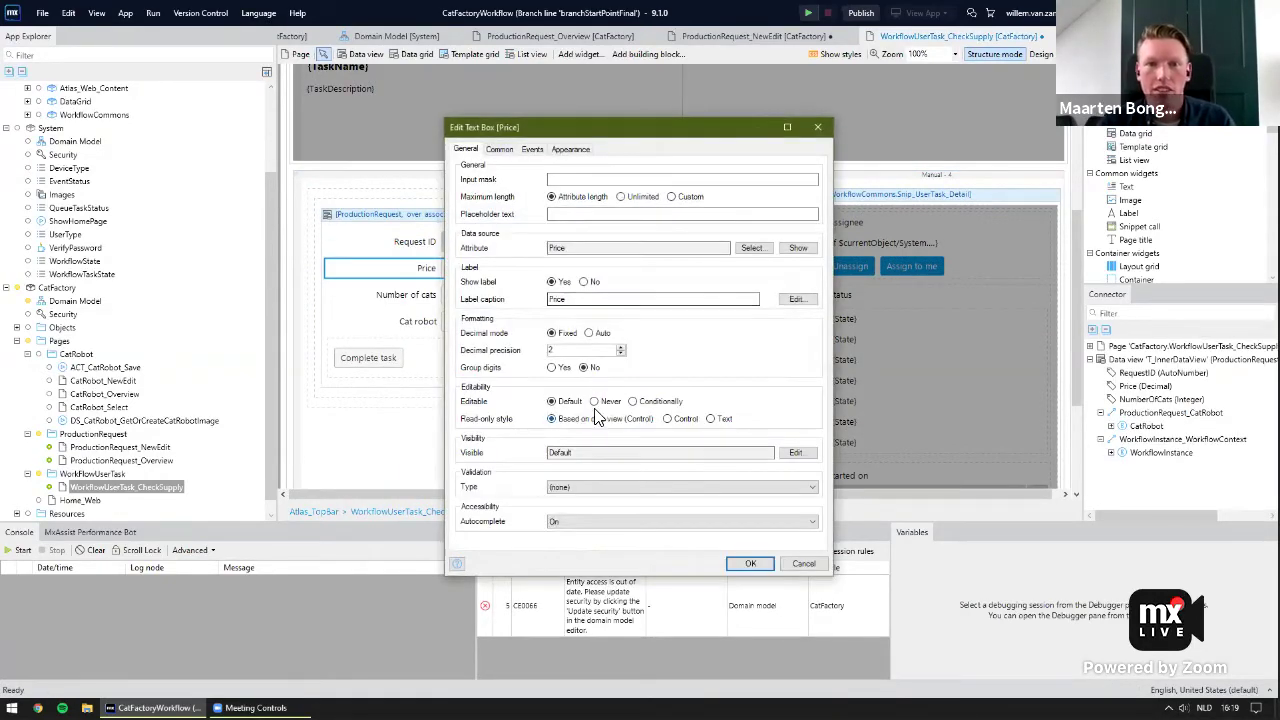
left_click(750, 564)
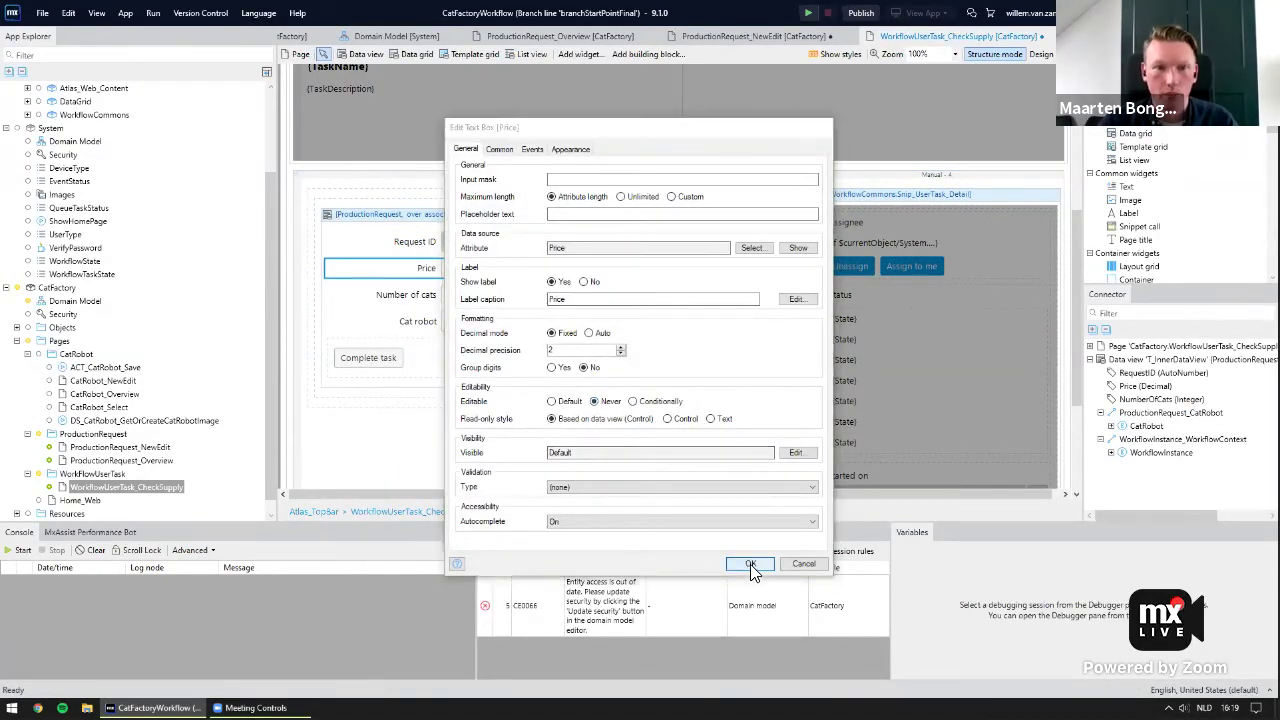
double_click(575, 301)
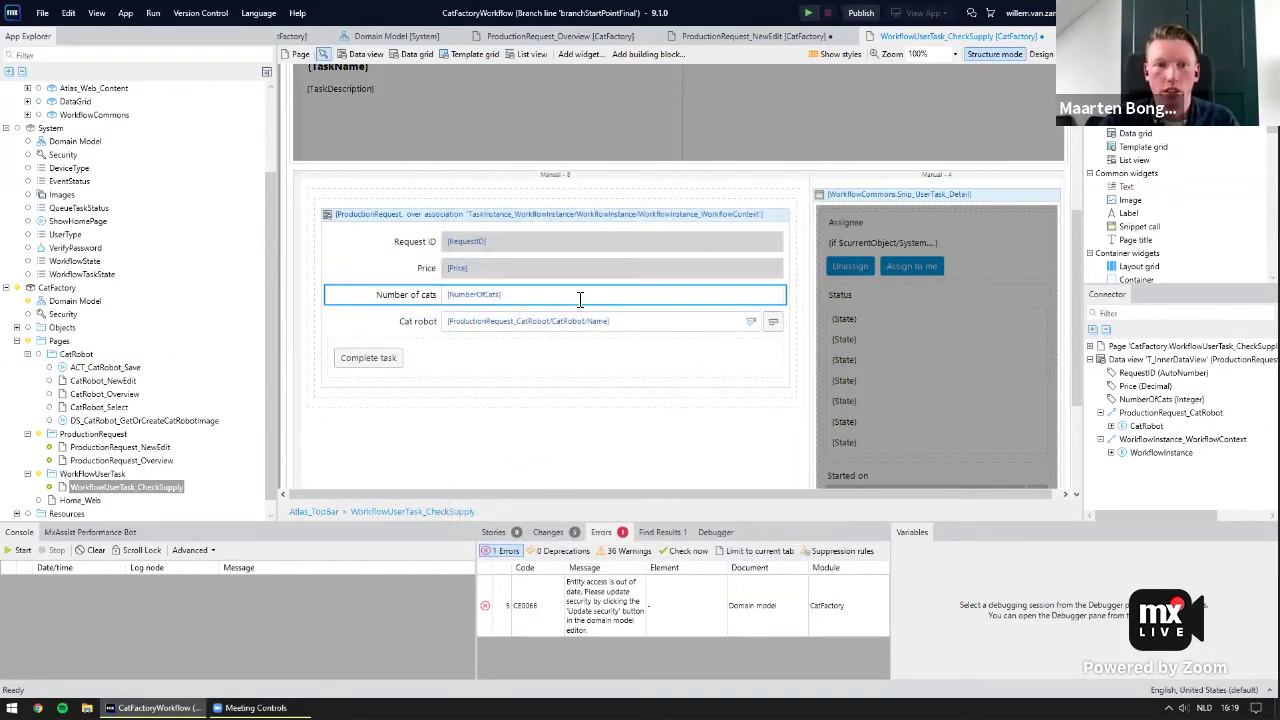
left_click(750, 564)
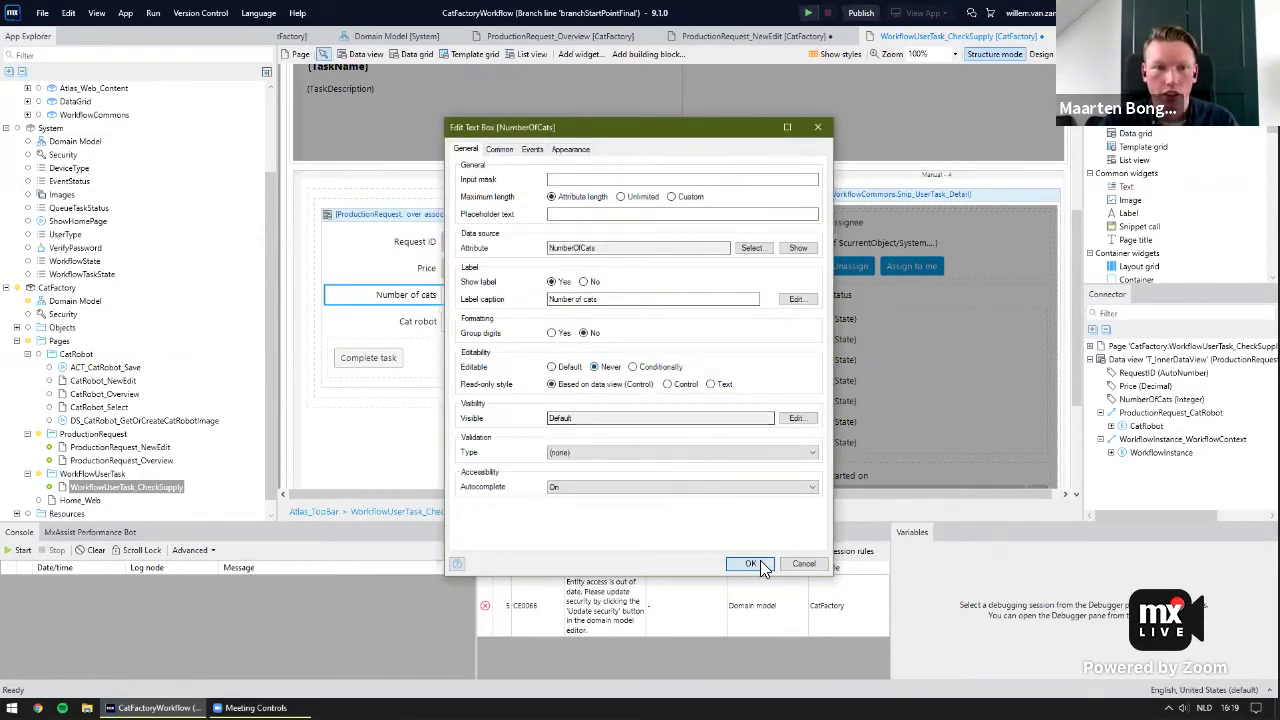
left_click(648, 322)
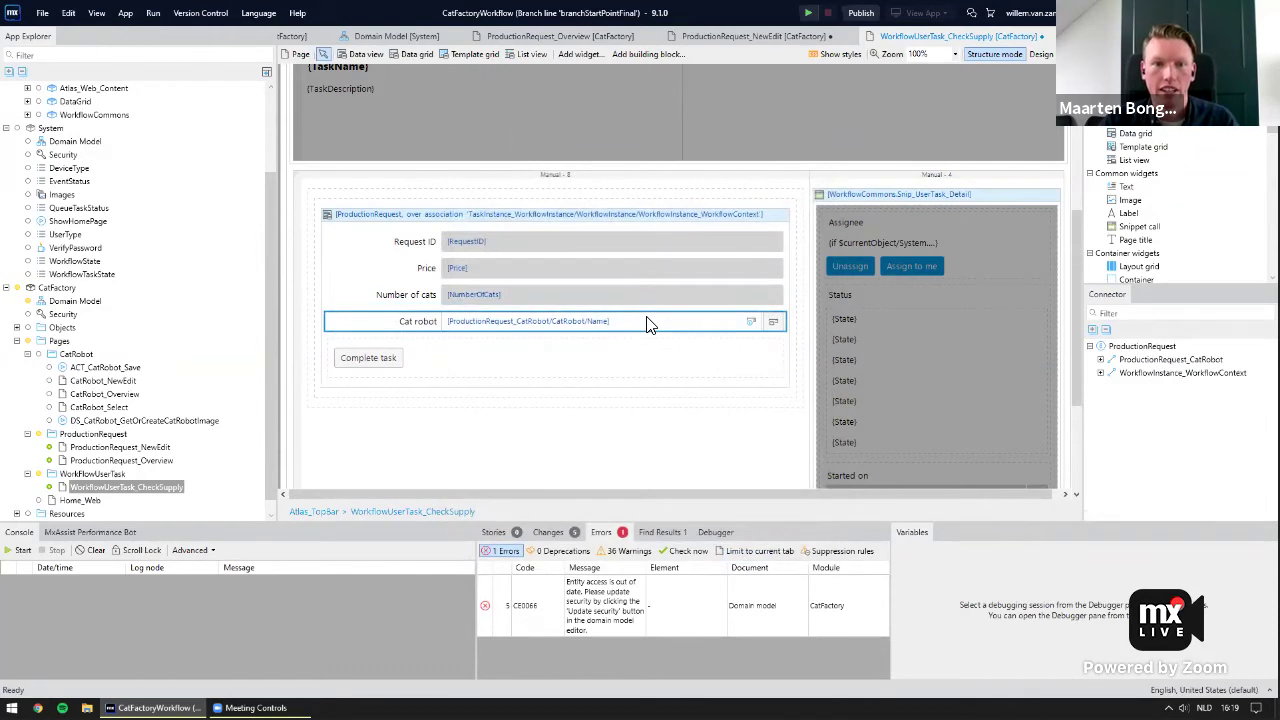
key("Delete")
Try to add an image viewer below Number of cats with a source from ProductionRequest_CatRobot, and delete it.
left_click(576, 54)
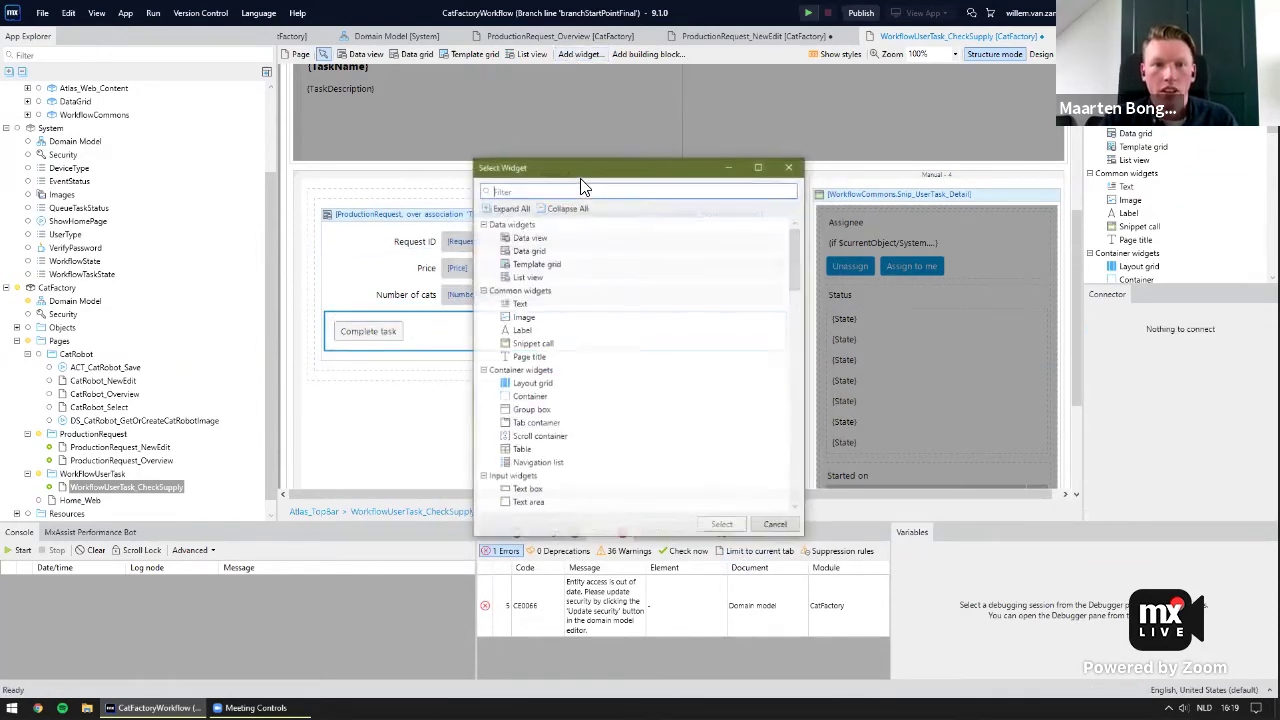
type("image")
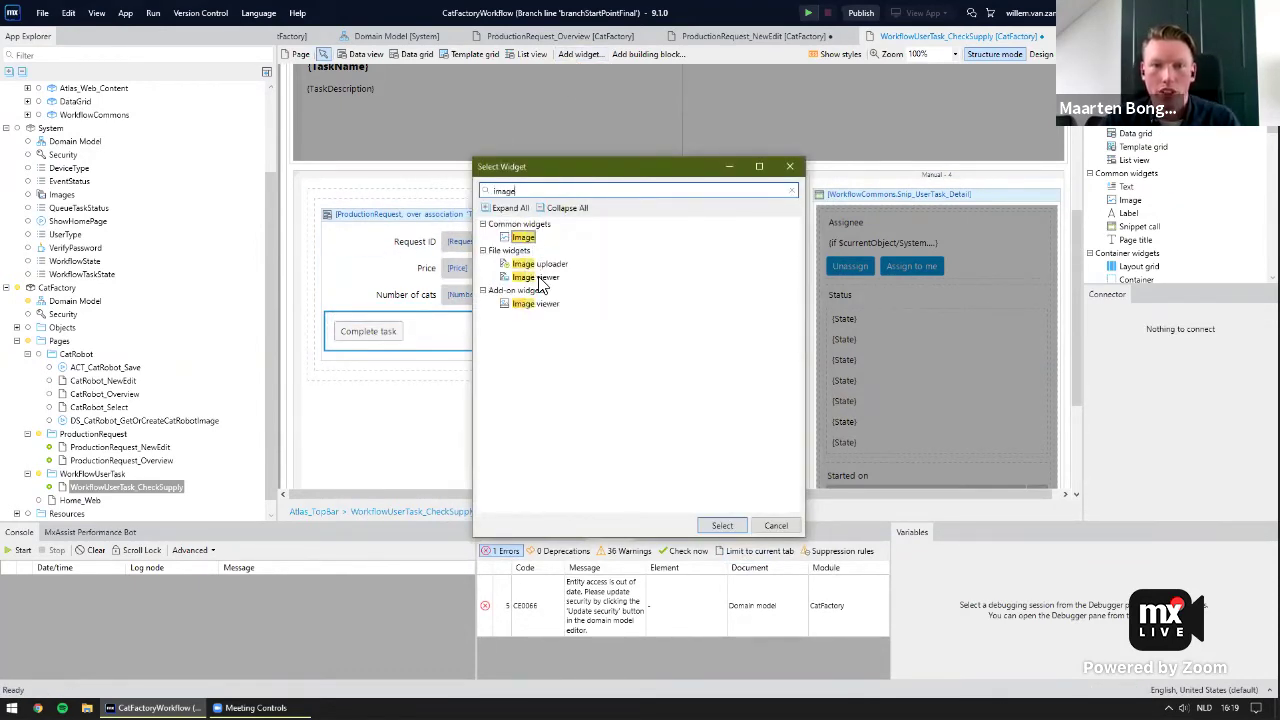
double_click(533, 237)
left_click(516, 316)
left_click(1180, 359)
left_click(1148, 372)
left_click(1155, 386)
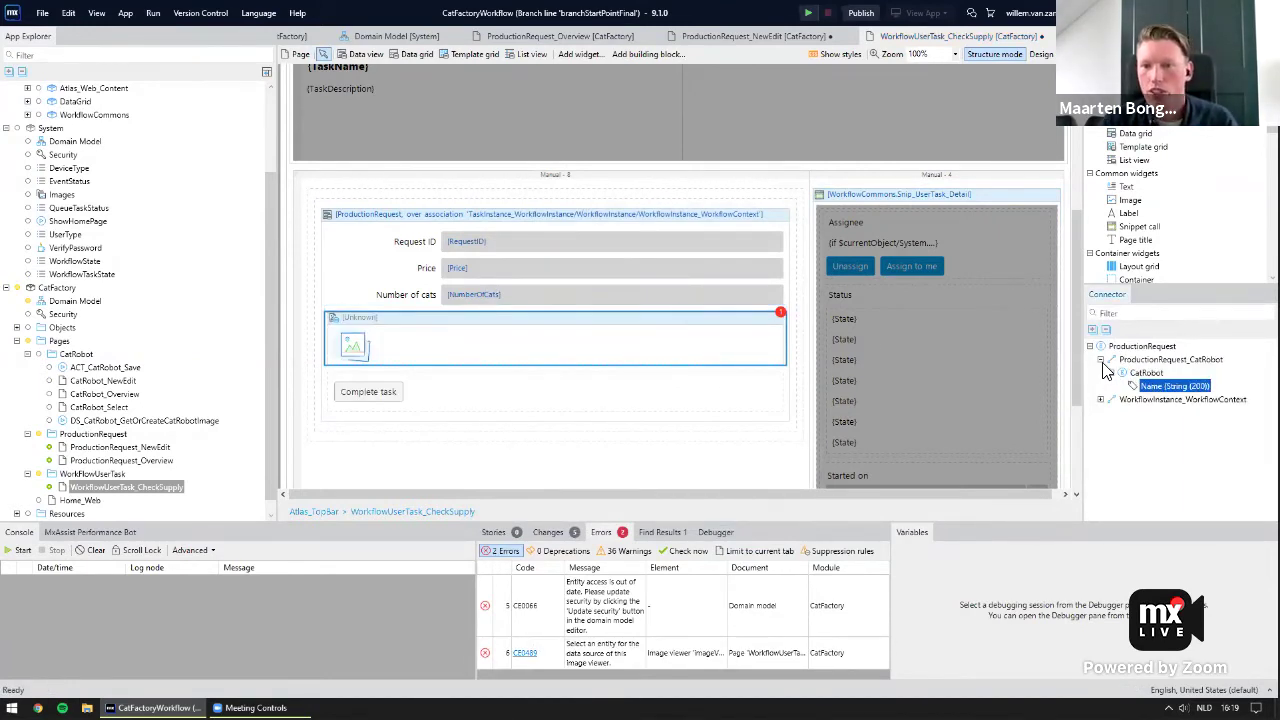
left_click(676, 331)
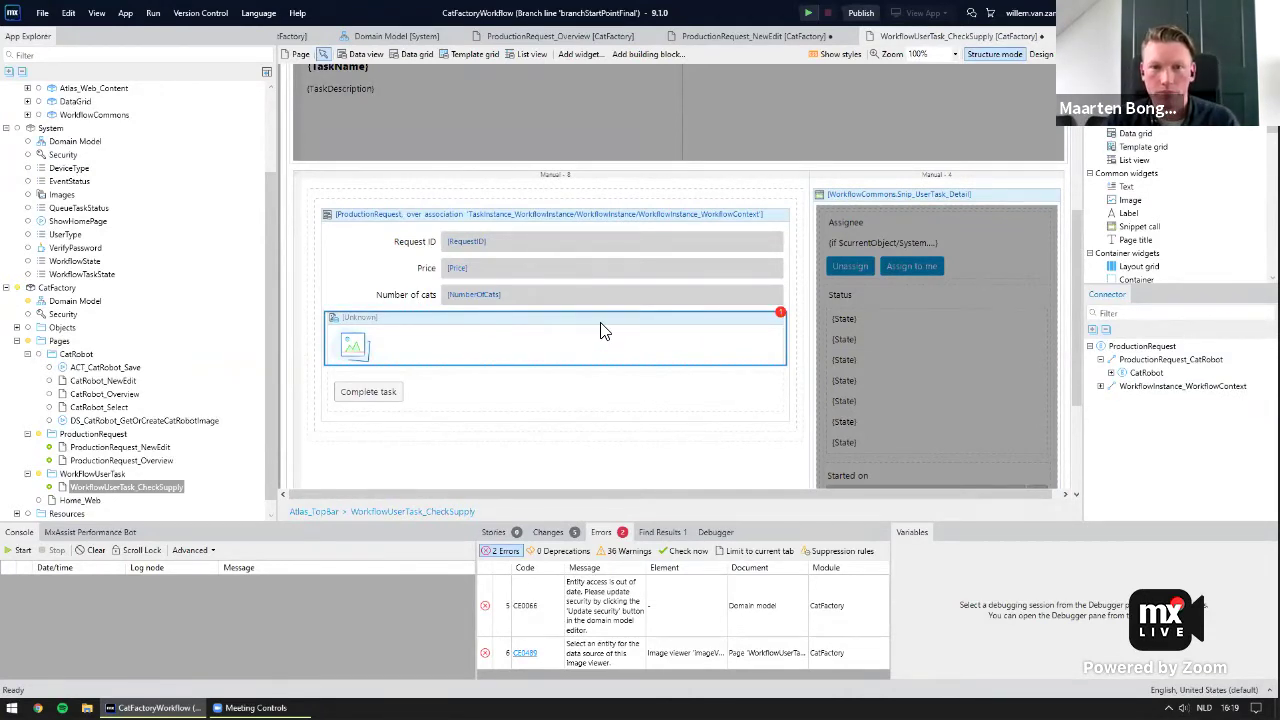
key("Delete")
Try the image viewer file widget again below Number of cats and look for its source under CatRobot.
left_click(590, 54)
type("image v")
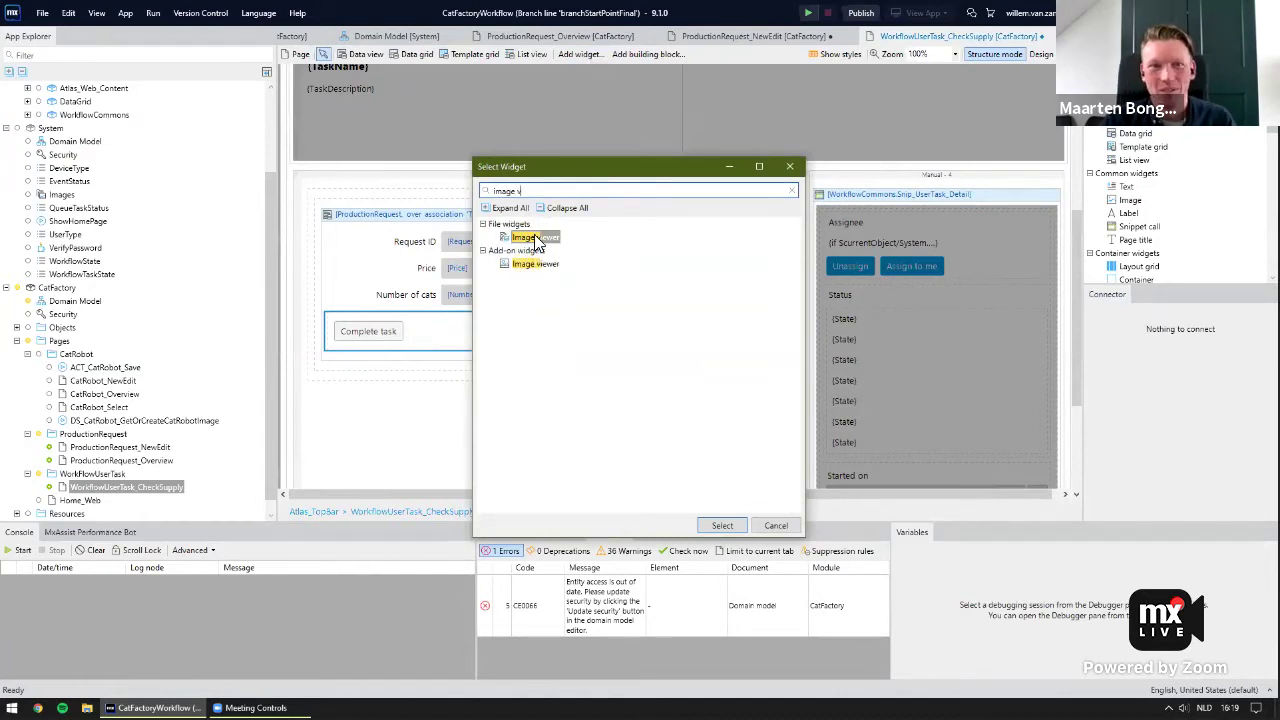
double_click(537, 240)
left_click(500, 310)
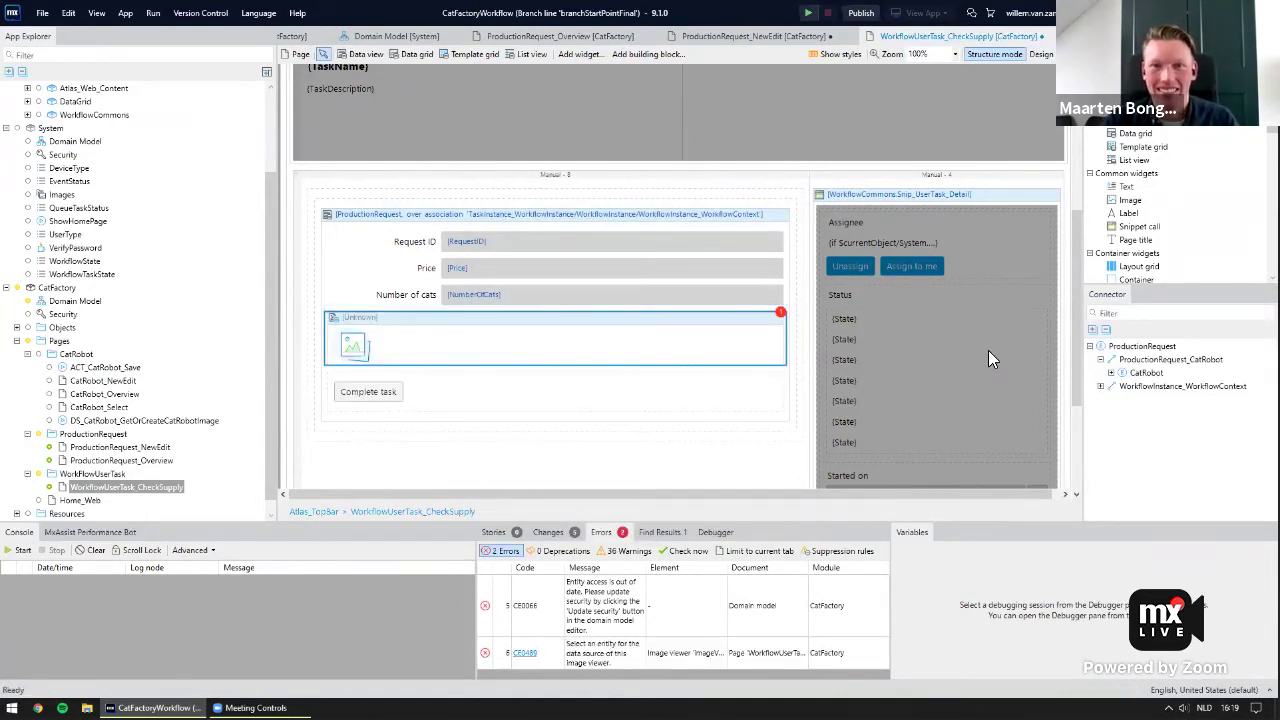
left_click(1109, 372)
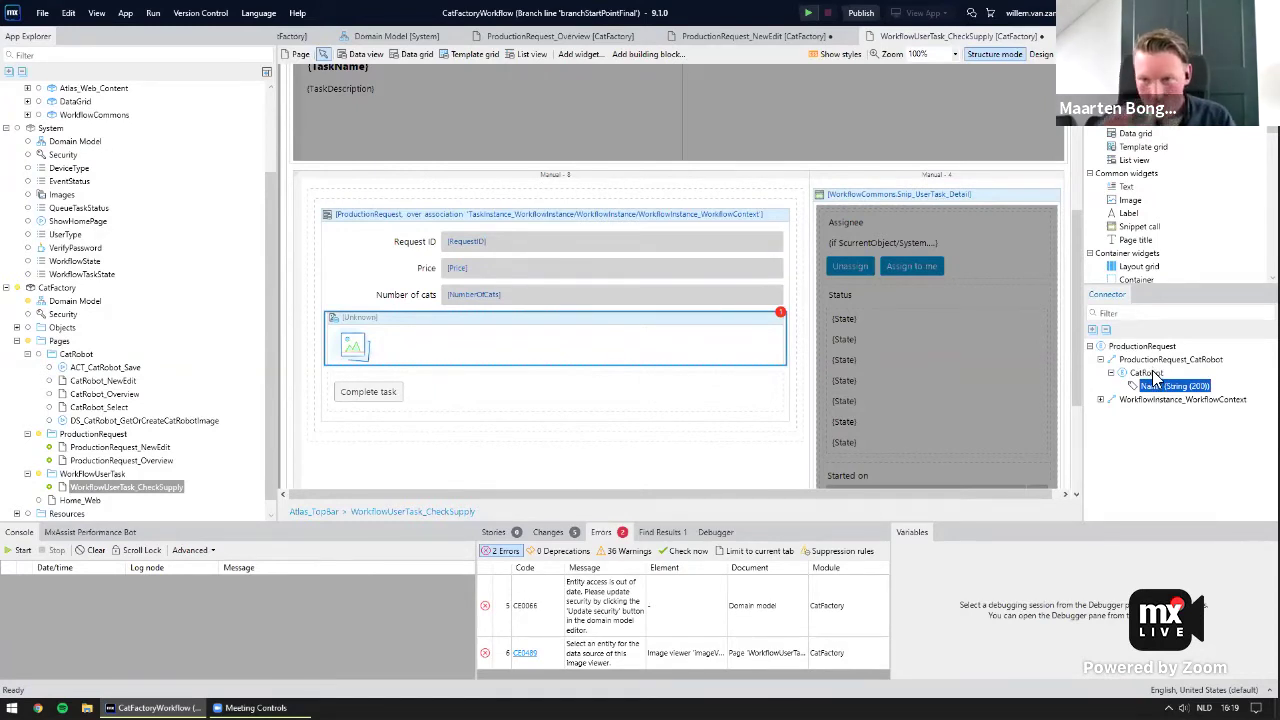
Try to bind a data view above the image viewer to CatRobot, and remove both widgets.
left_click(366, 54)
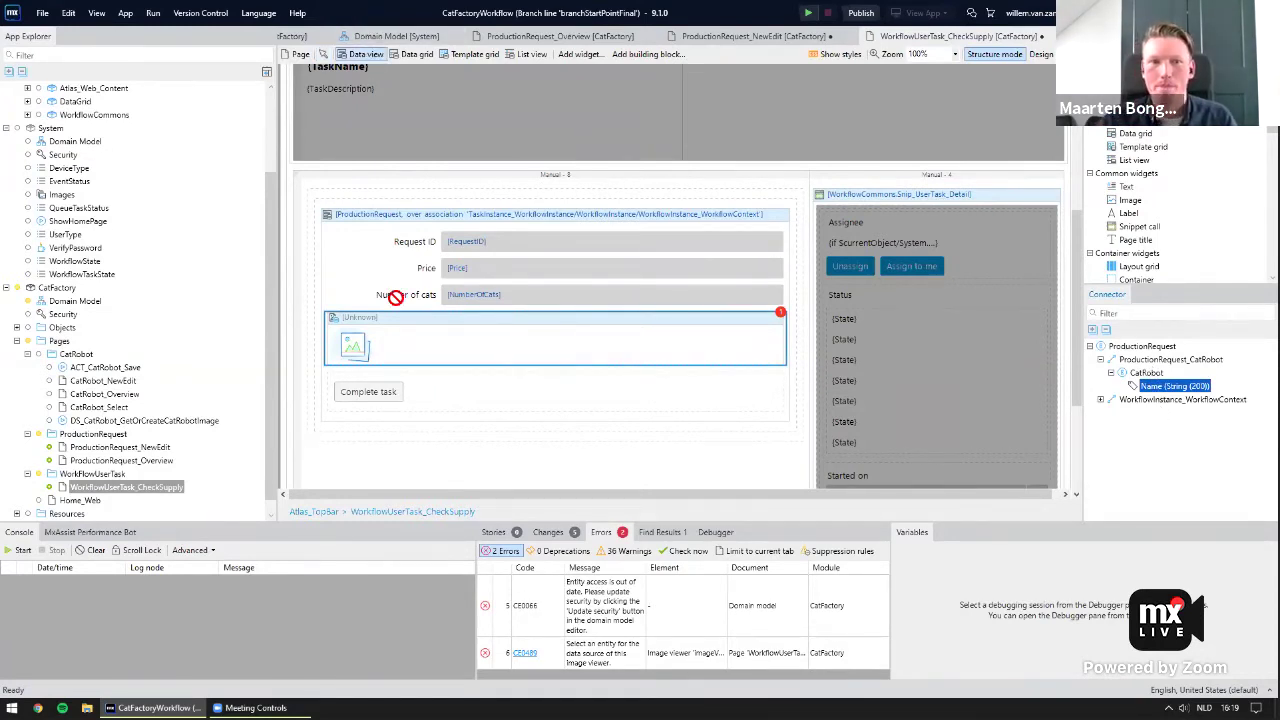
left_click(405, 313)
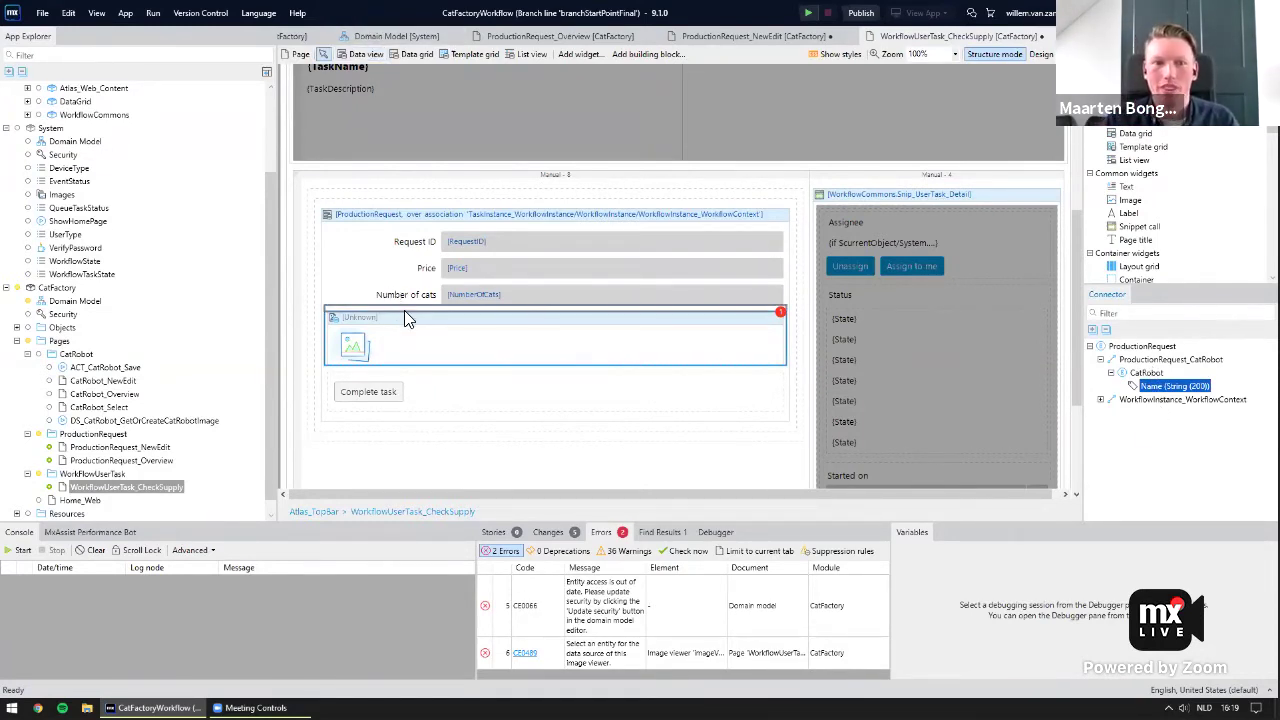
left_click(1116, 360)
left_click(1100, 359)
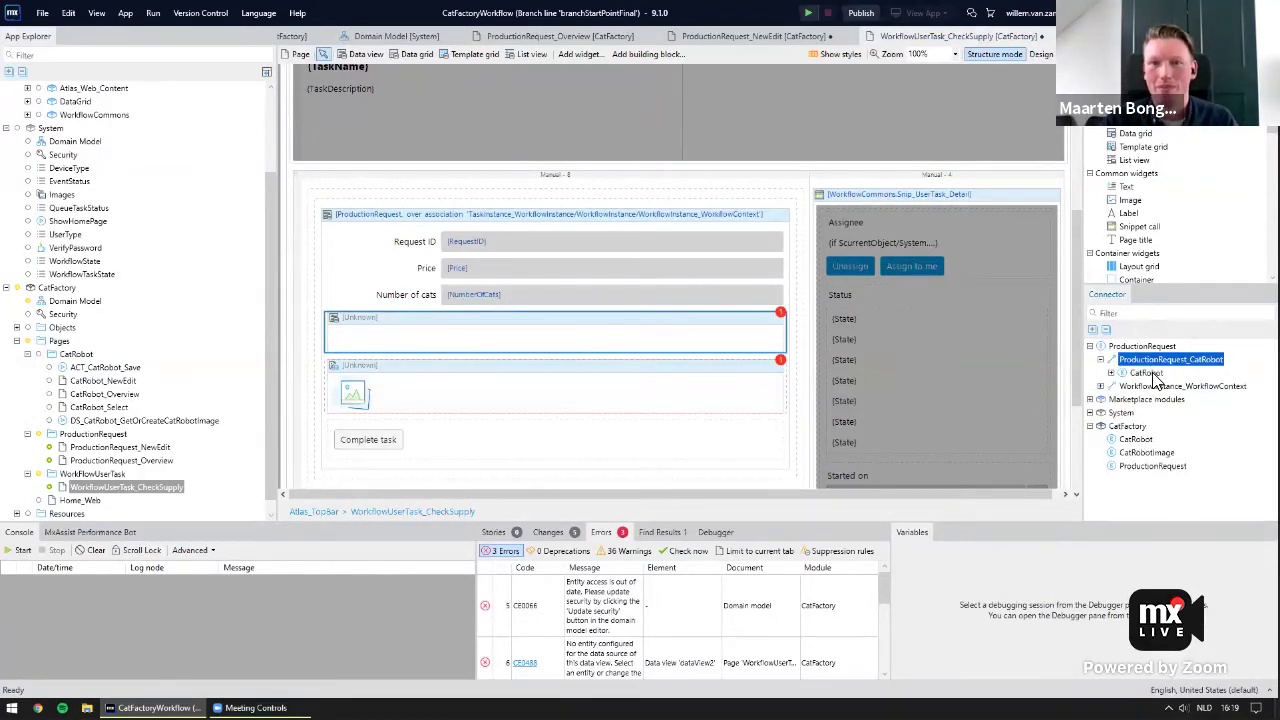
double_click(1148, 373)
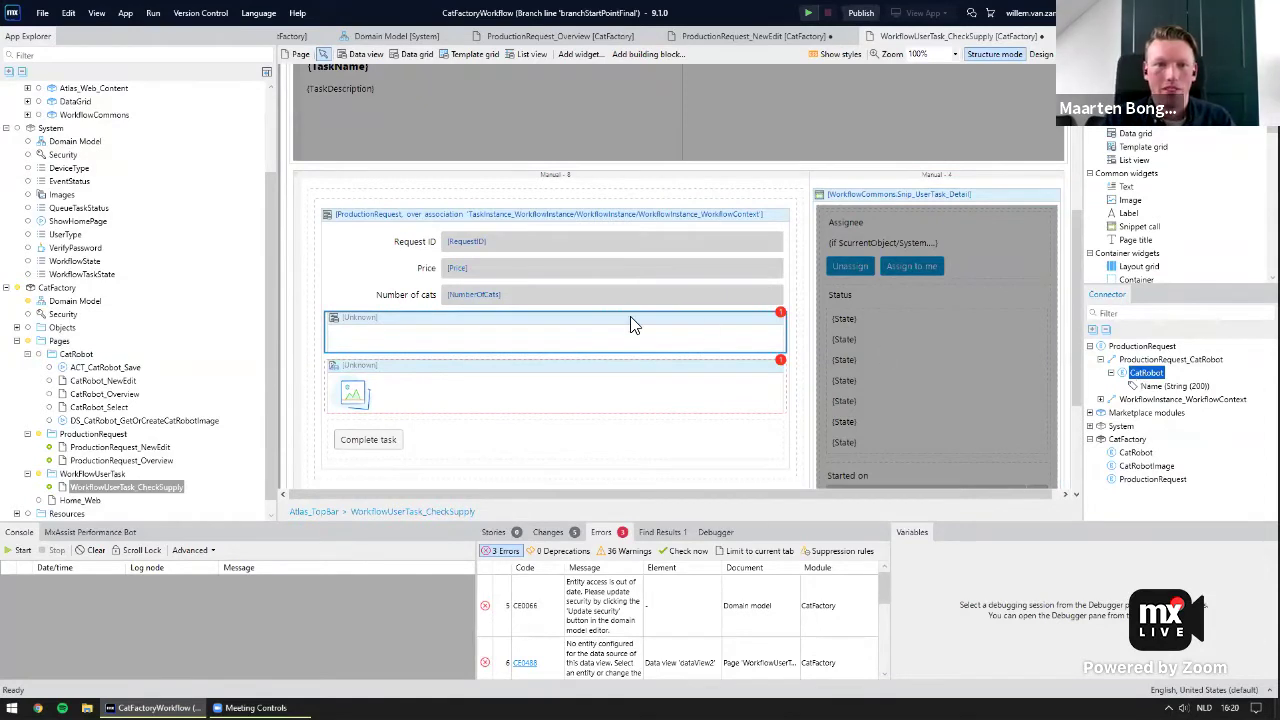
left_click_drag(620, 335, 665, 340)
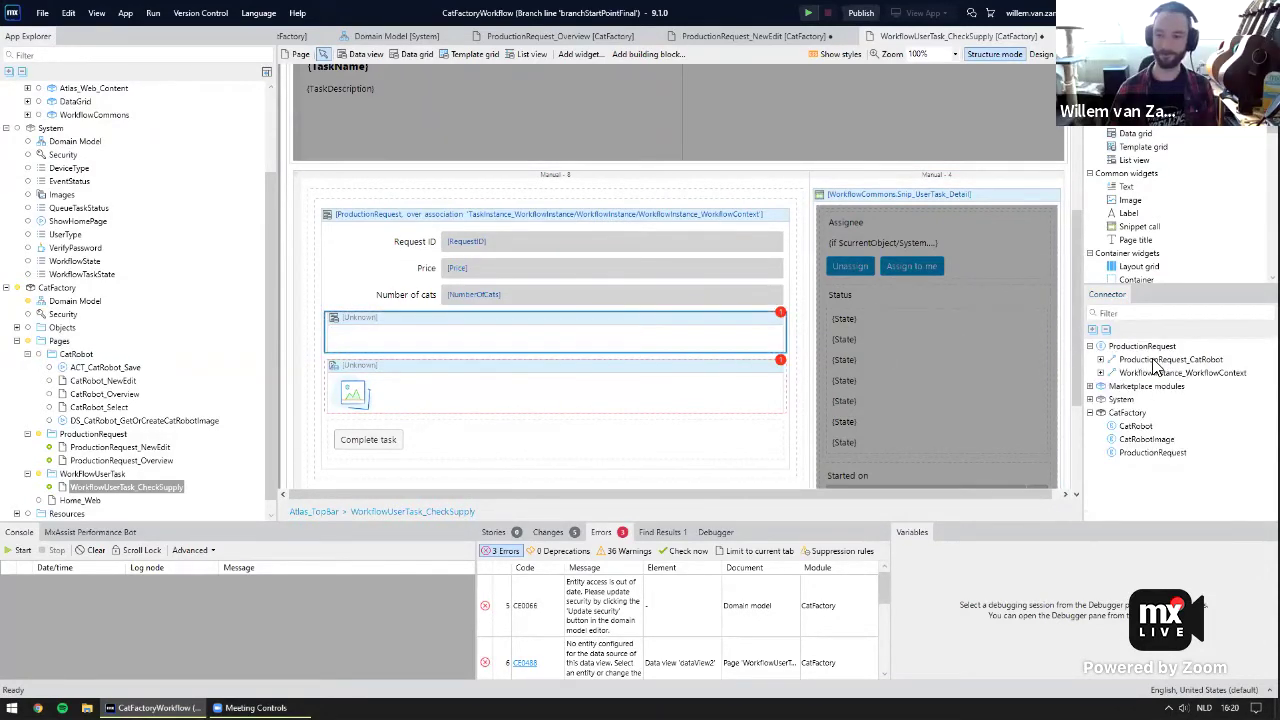
double_click(455, 328)
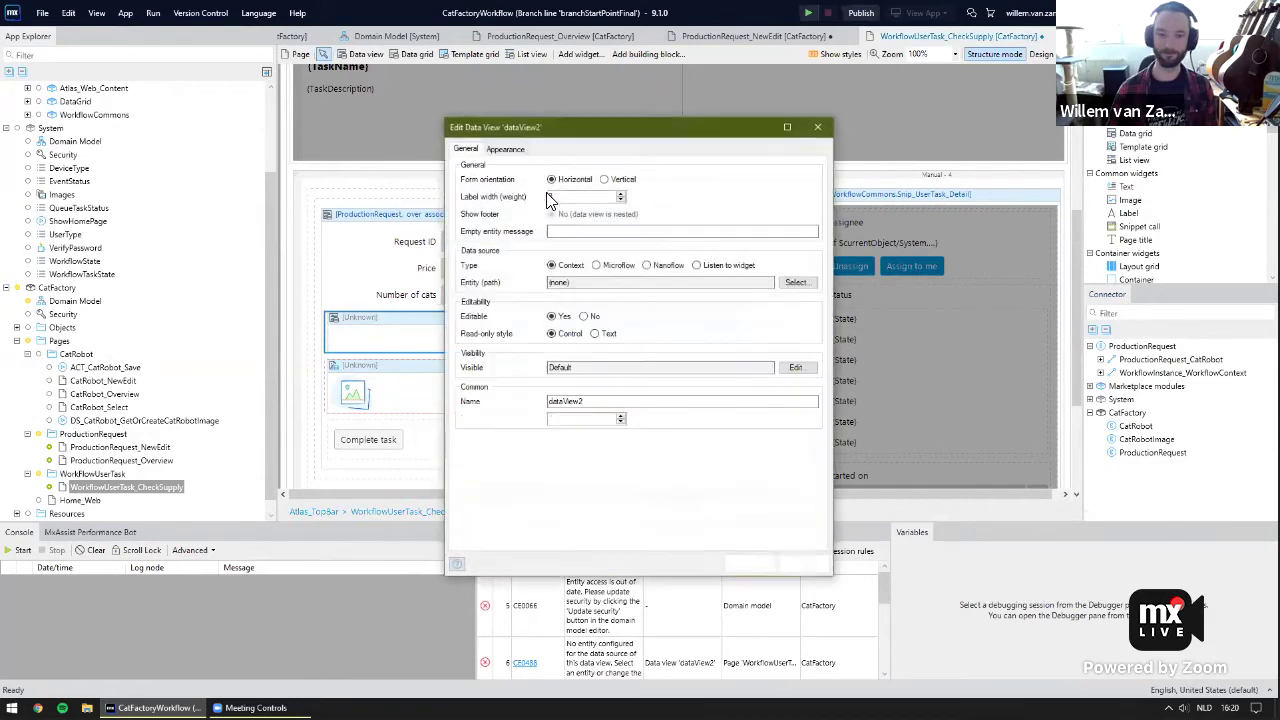
left_click(817, 127)
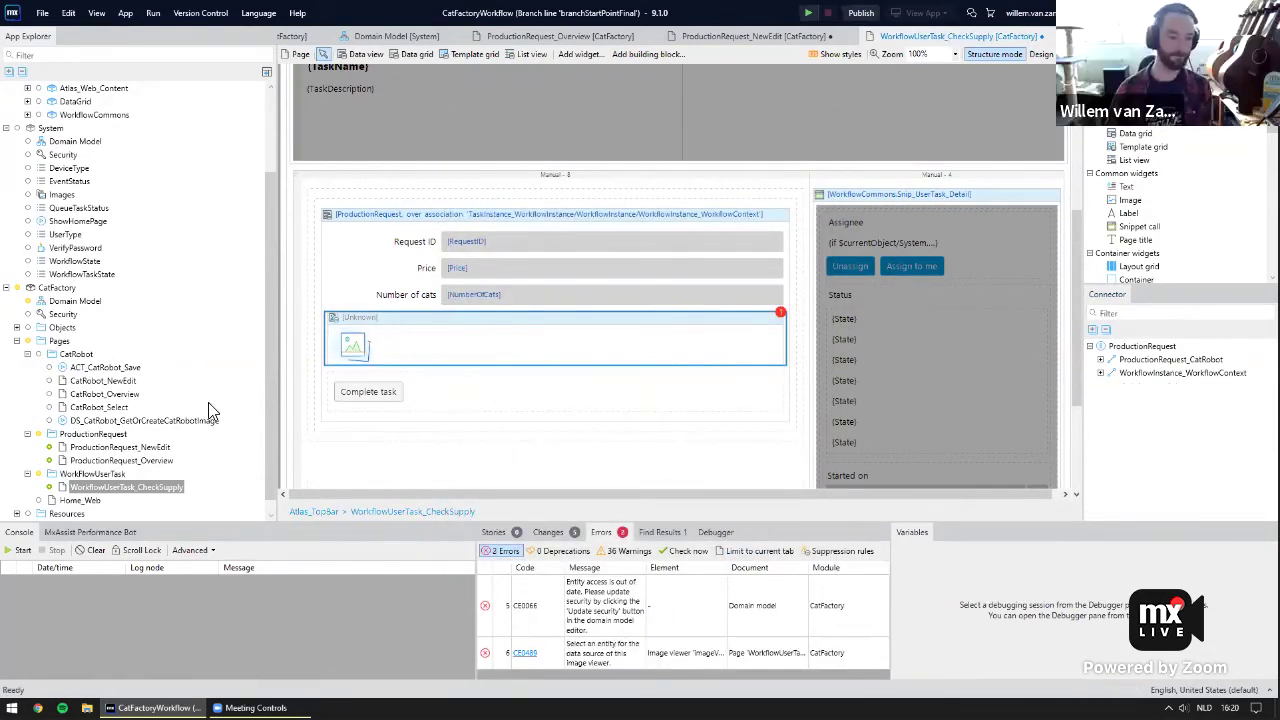
key("Delete")
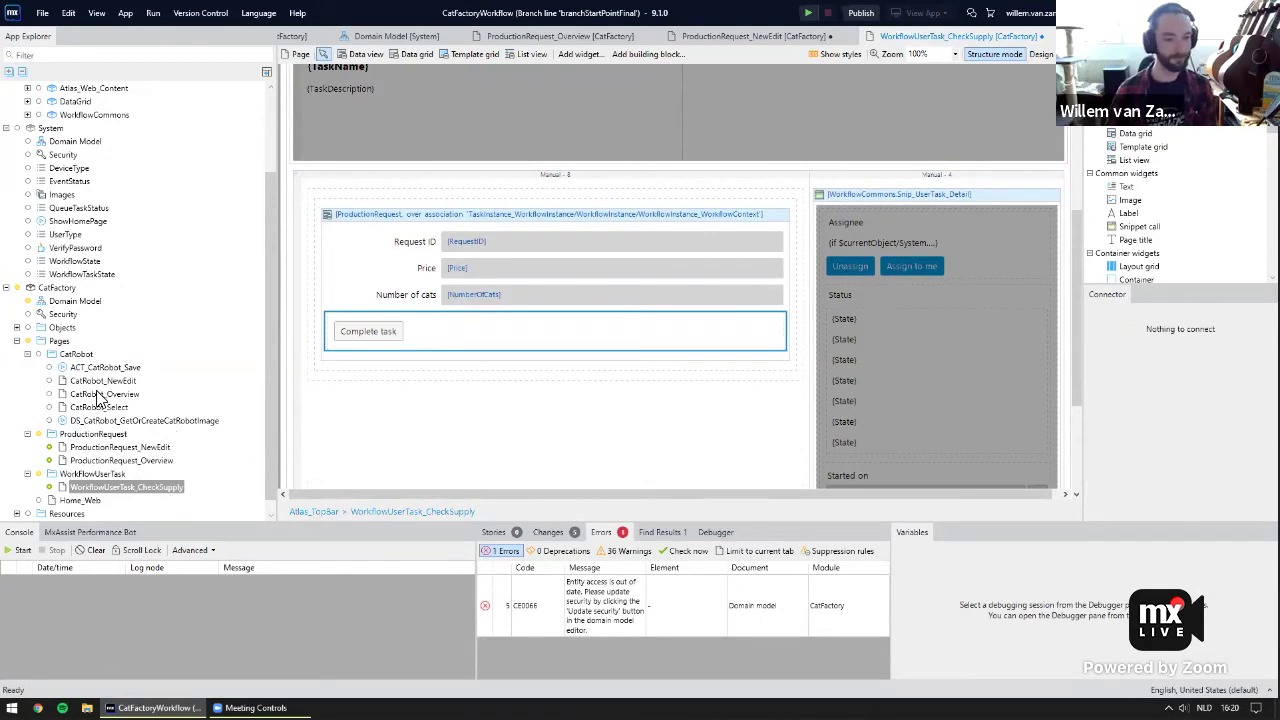
Copy the CatRobotImage viewer from ProductionRequest_NewEdit into WorkflowUserTask_CheckSupply, below the Number of cats field.
double_click(130, 447)
left_click(385, 308)
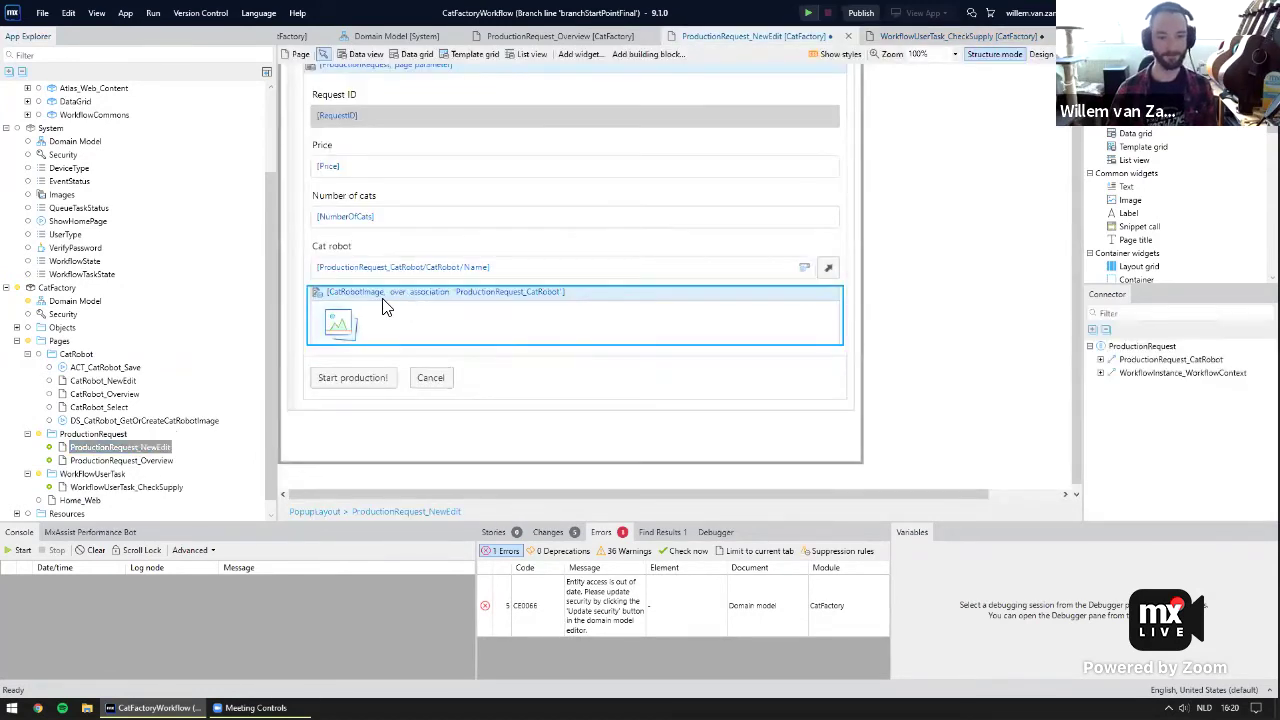
double_click(140, 488)
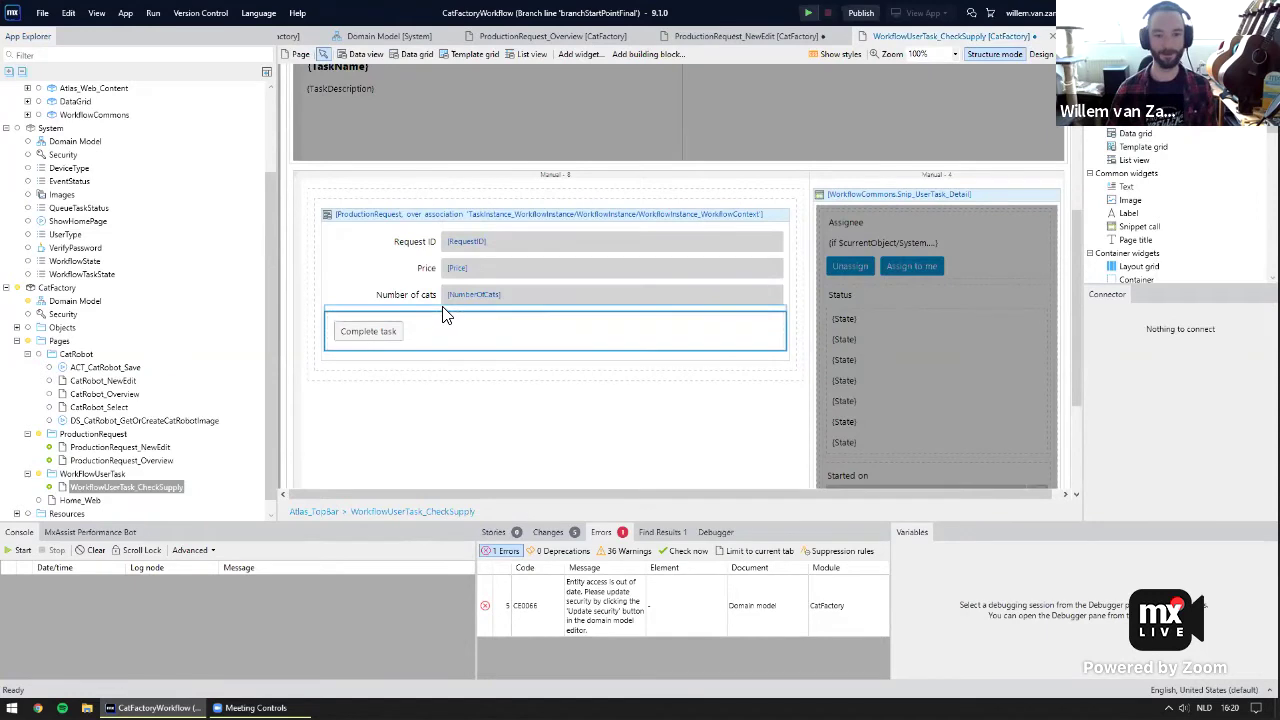
left_click(577, 330)
Insert a Switch widget between the Number of cats field and the image viewer.
left_click_drag(544, 304, 654, 168)
left_click(655, 165)
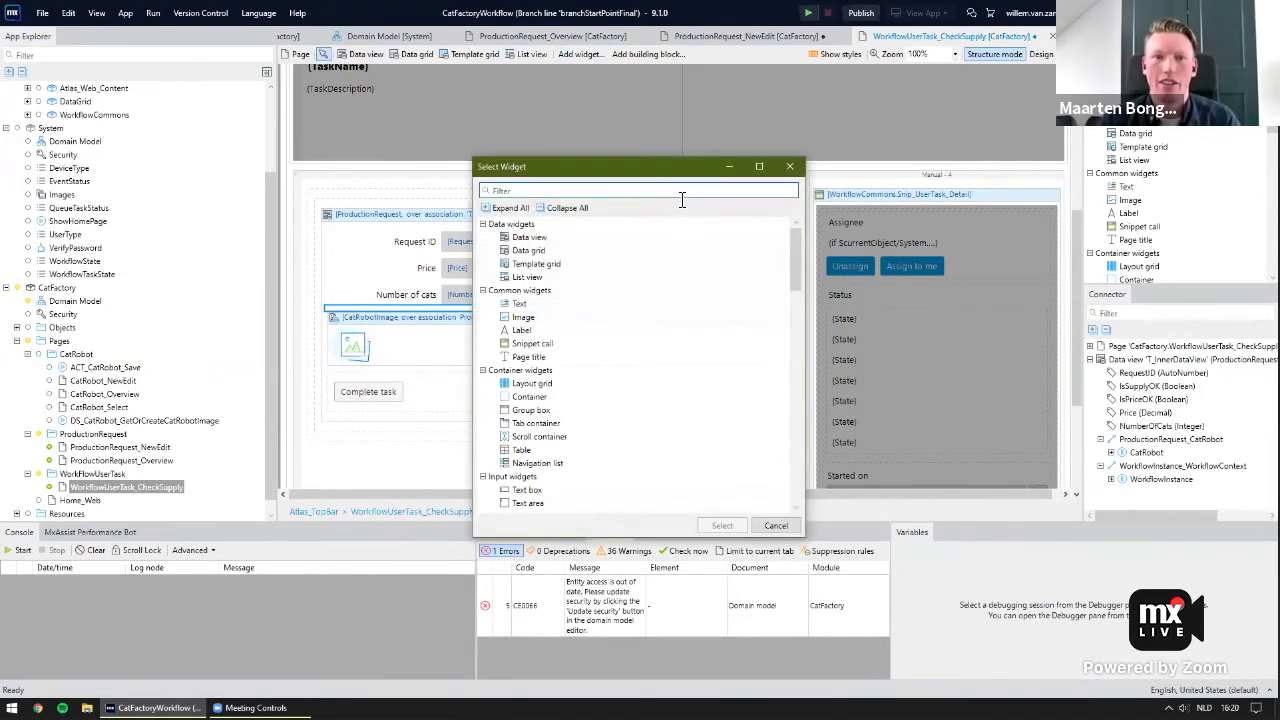
type("switch")
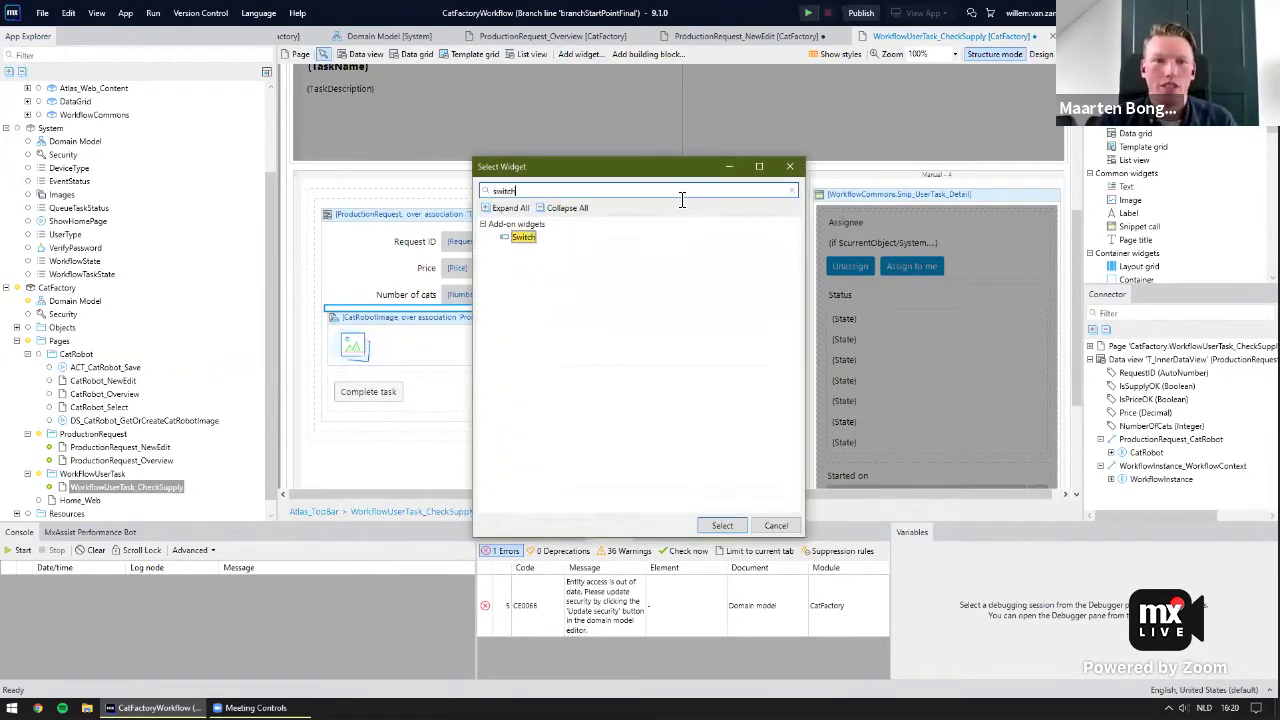
double_click(522, 238)
Bind the switch to the IsSupplyOK attribute, label it "Sufficient supplies?", and save the page.
double_click(470, 316)
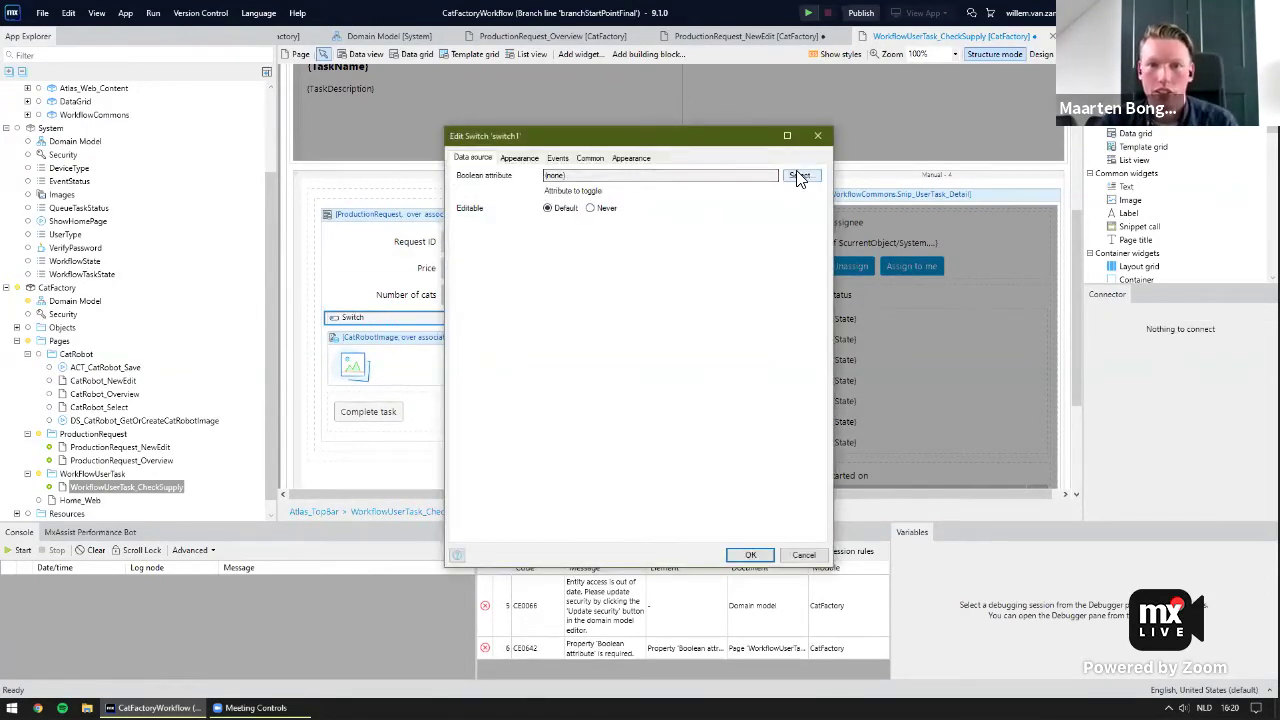
left_click(799, 177)
left_click(554, 239)
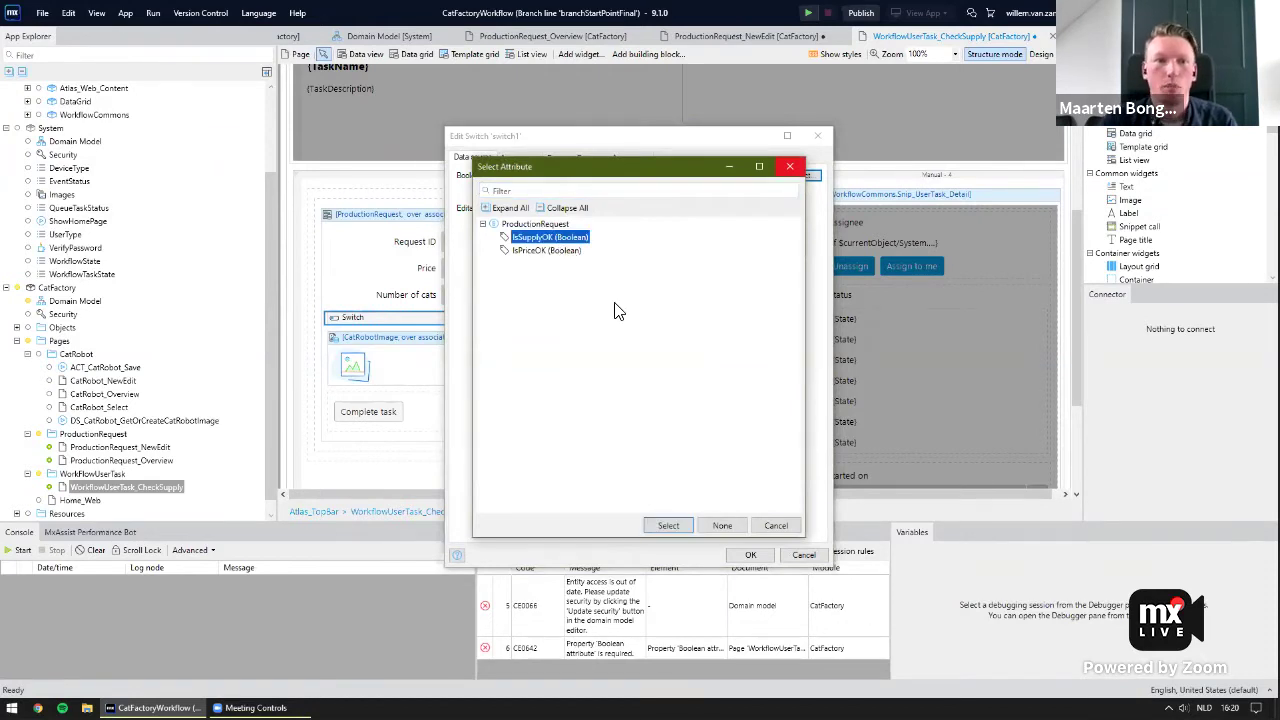
left_click(676, 526)
left_click(530, 159)
double_click(541, 177)
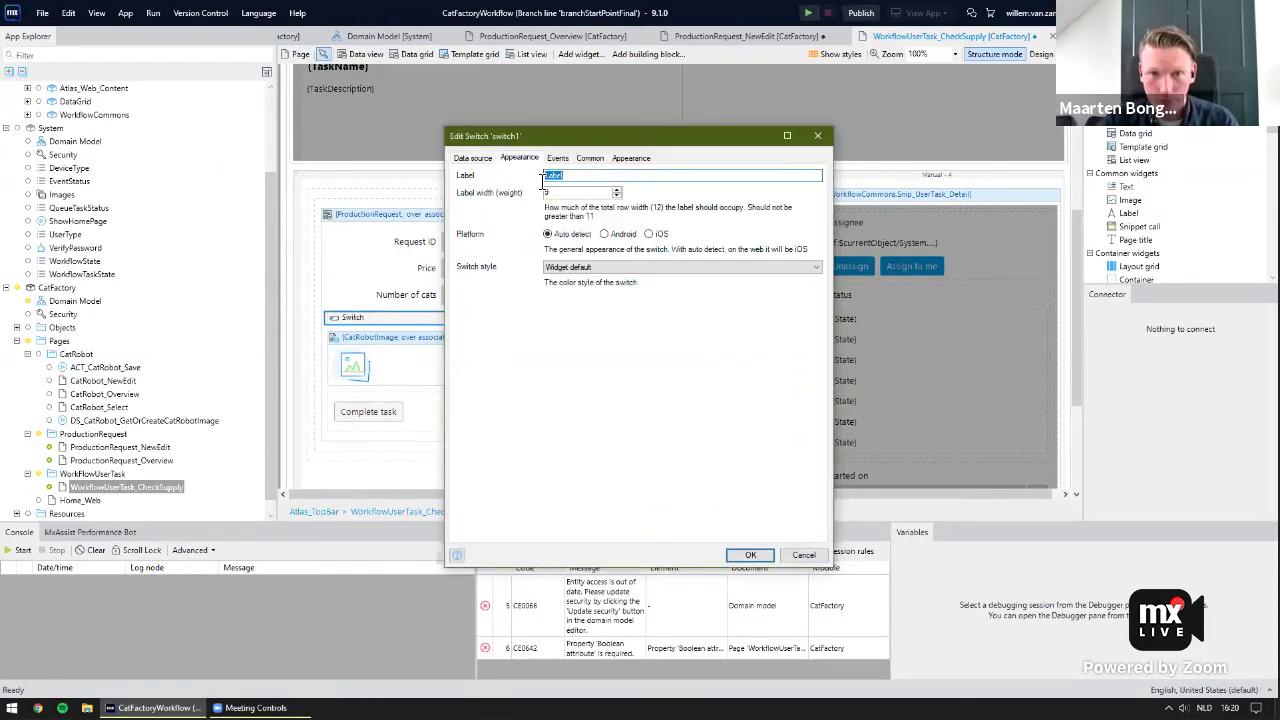
type("Sufficient supplies?")
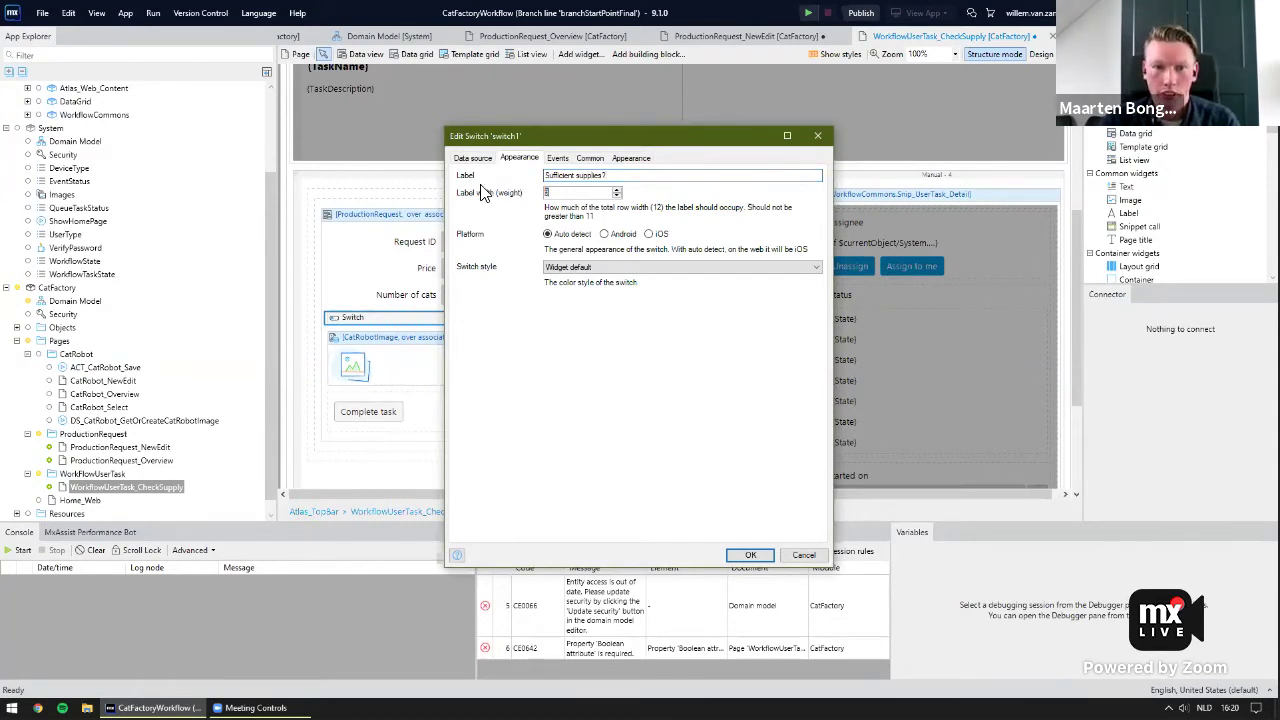
left_click(748, 556)
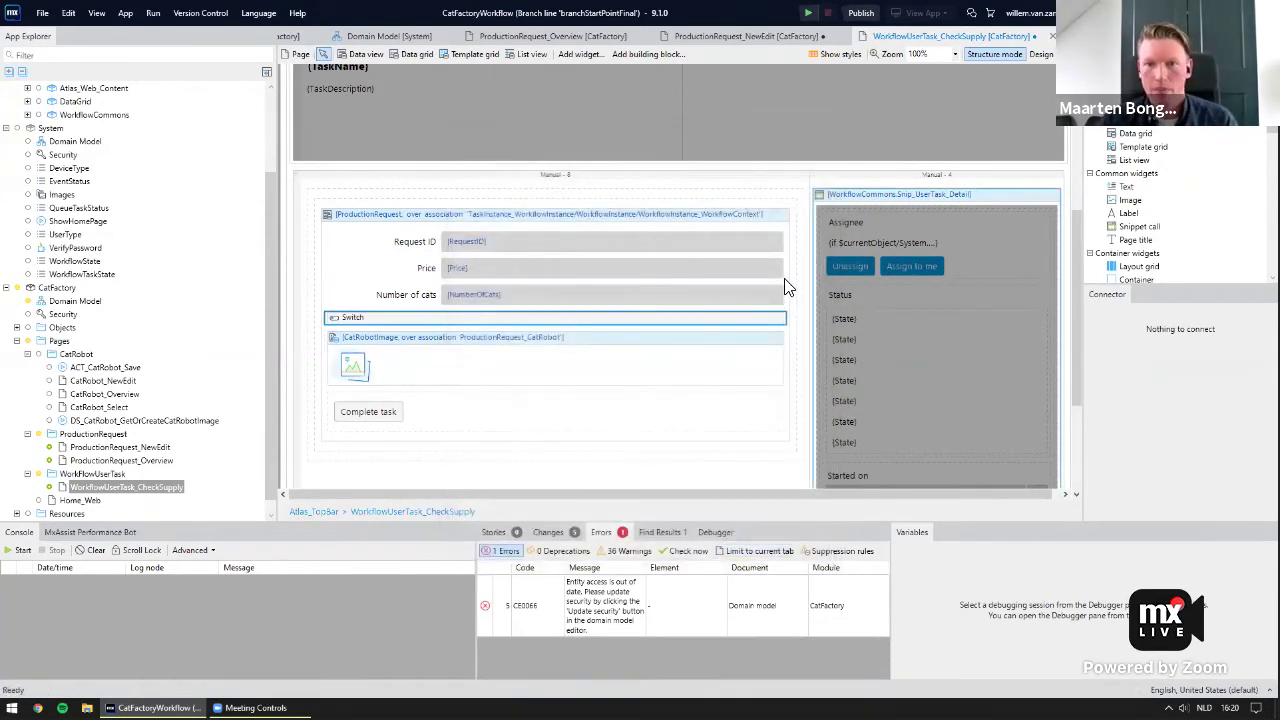
scroll(882, 282, "down", 1)
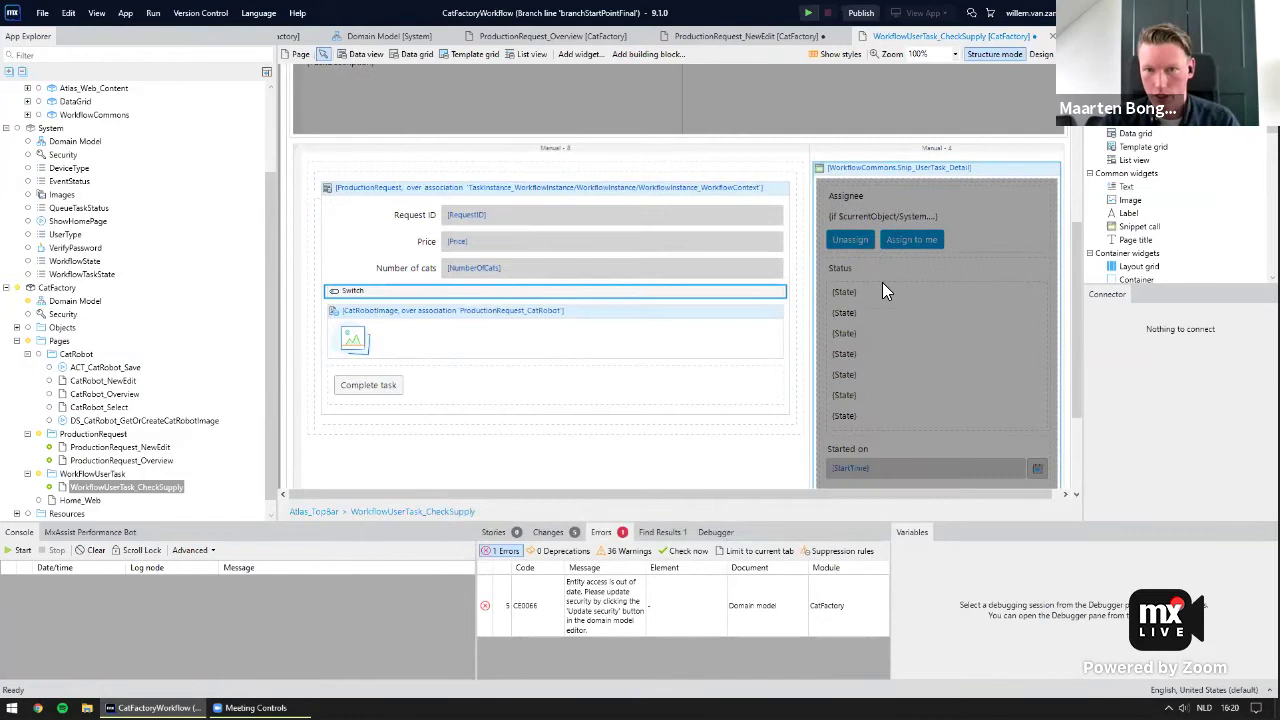
key("ctrl+s")
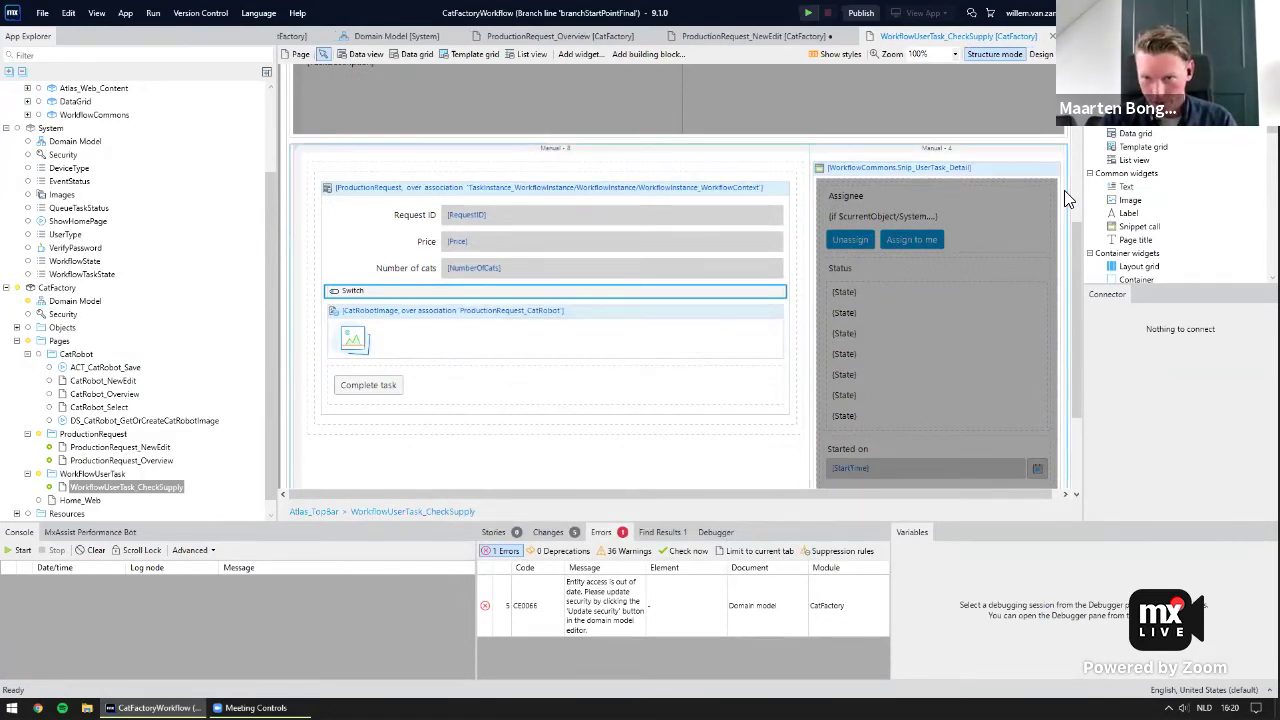
Make the WorkflowUserTask_CheckSupply page visible for the SupplyManager role.
scroll(1022, 168, "down", 1)
left_click(1051, 171)
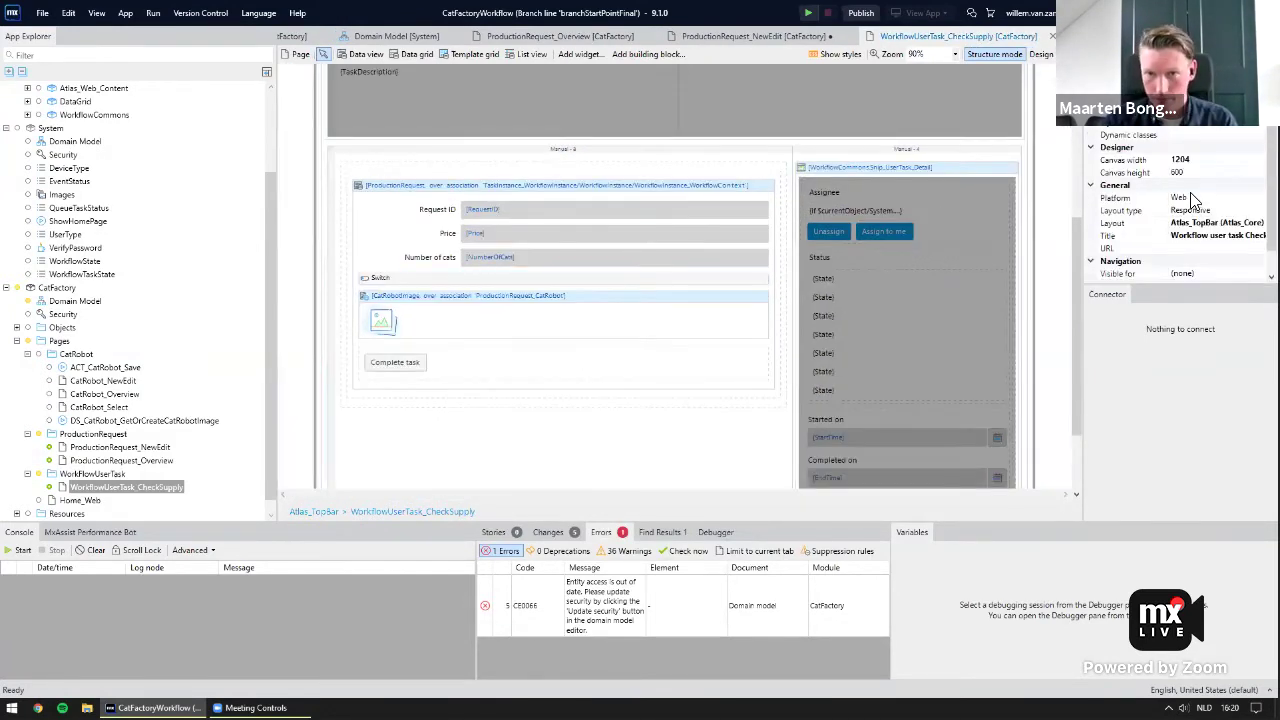
left_click(1175, 248)
left_click(580, 265)
left_click(659, 468)
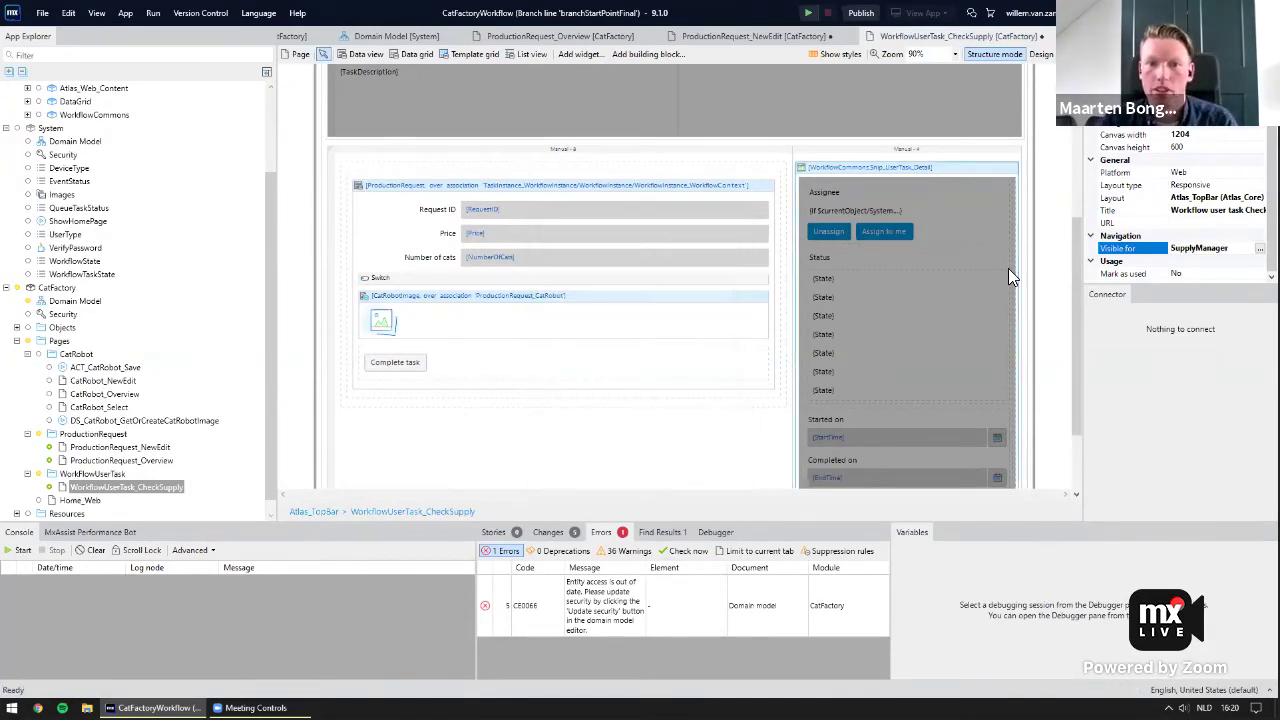
Add a user task to the empty parallel path of Workflow_CatProduction and caption it "Purrrchase Manager: Check Price".
scroll(130, 498, "down", 1)
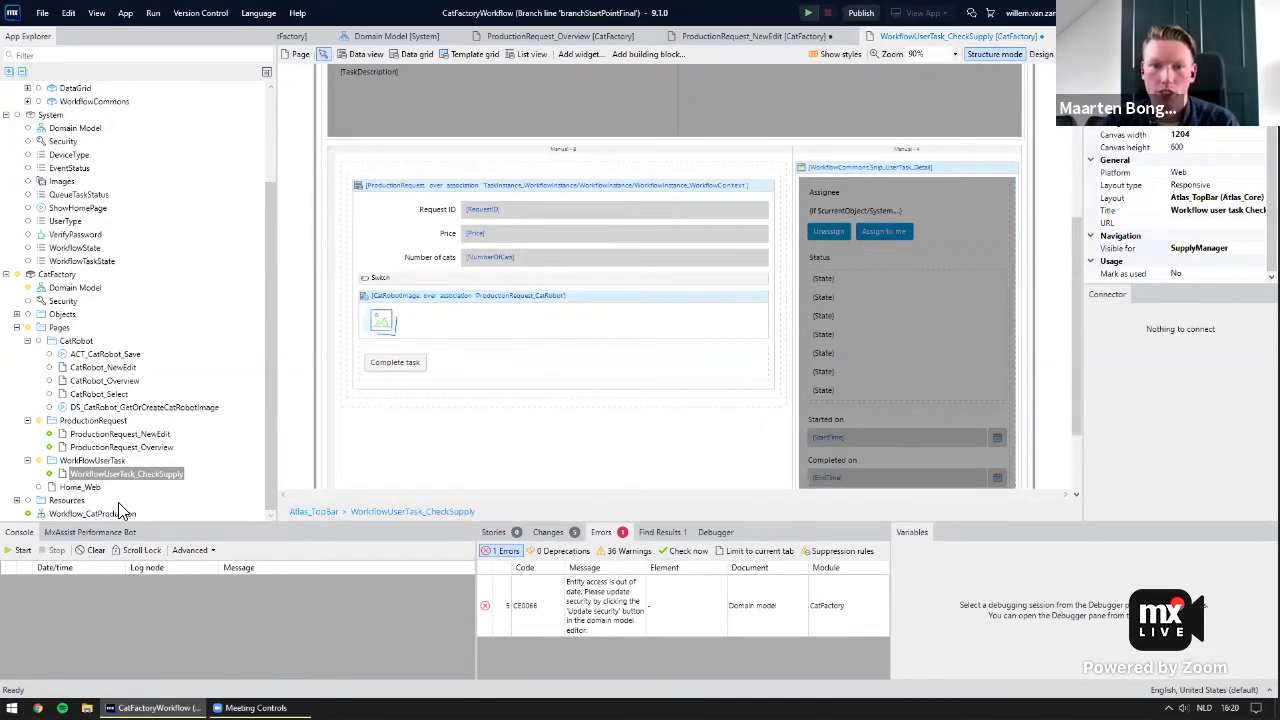
double_click(90, 514)
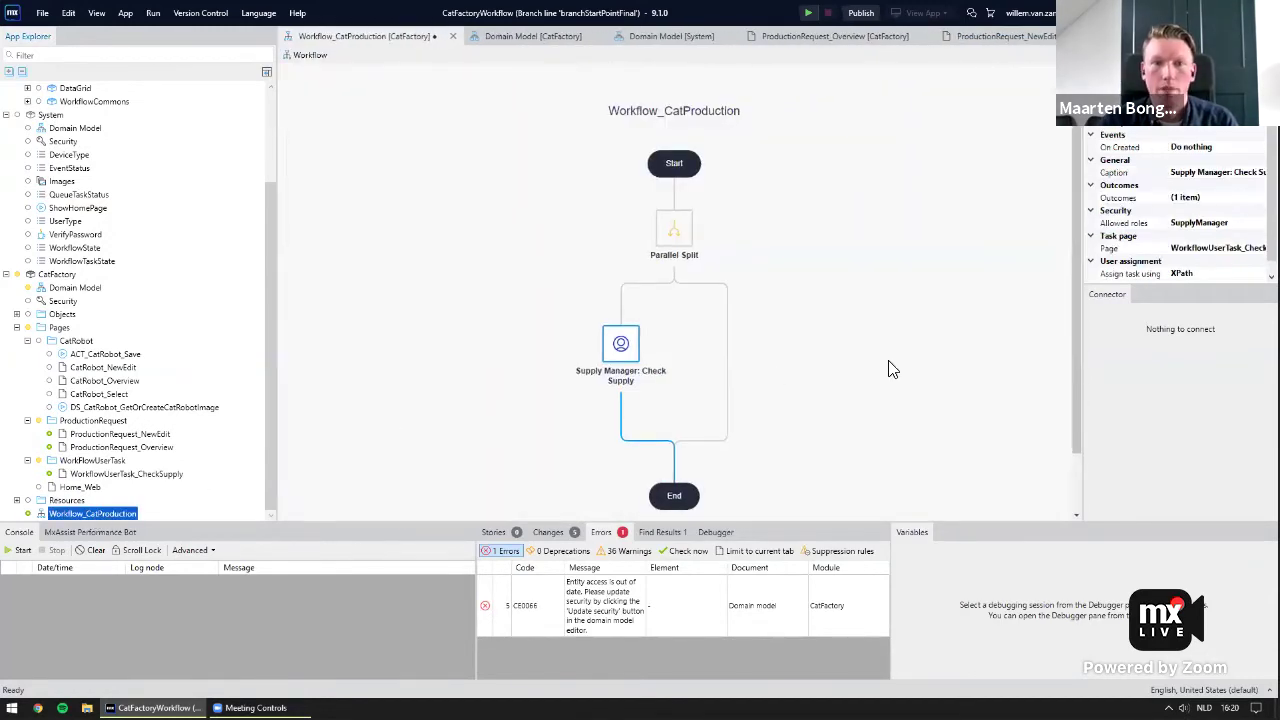
left_click_drag(1134, 167, 838, 420)
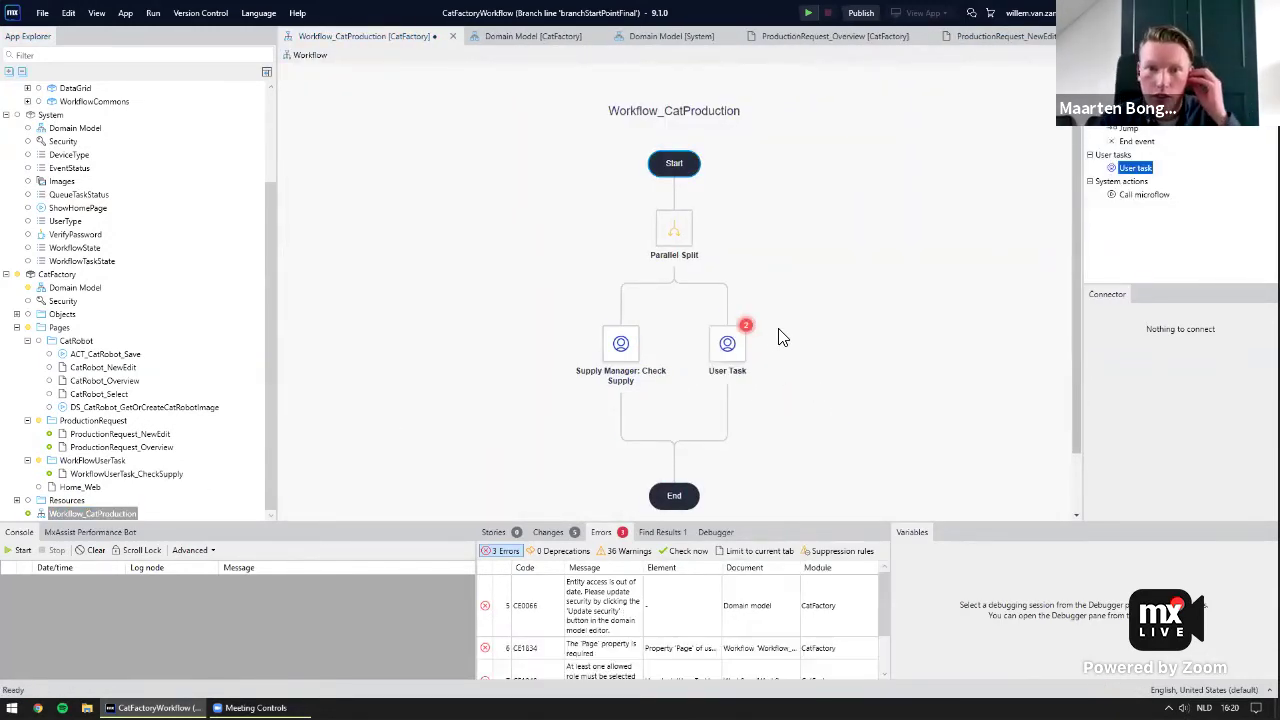
double_click(728, 346)
type("Purrchase Manager")
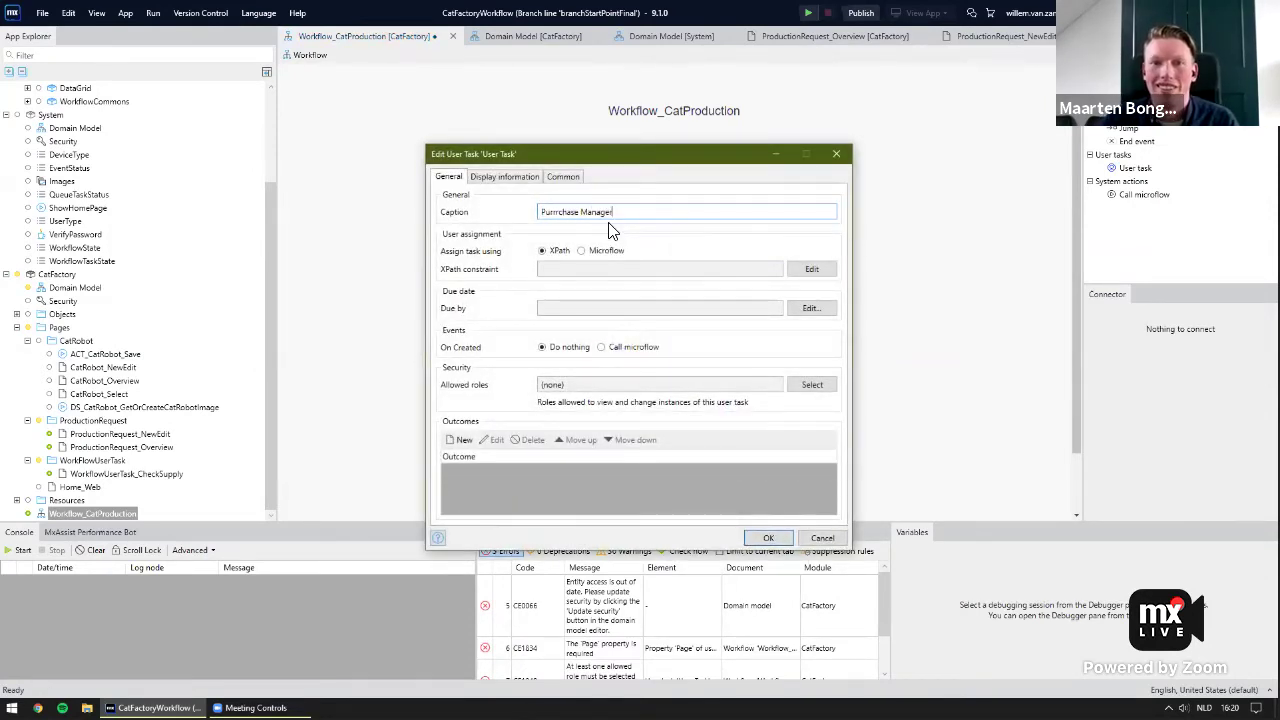
type(" Check POice")
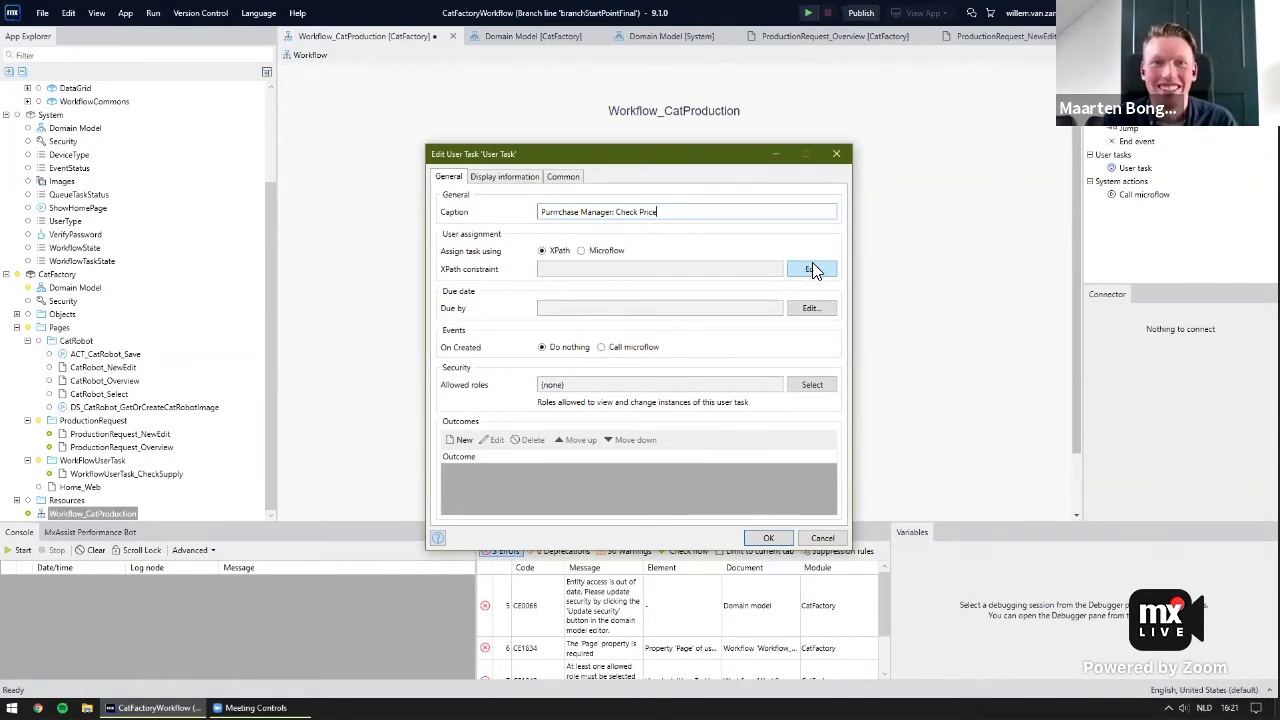
Assign the user task with the XPath constraint [System.UserRoles = '[%UserRole_PurchaseManager%]'].
left_click(811, 272)
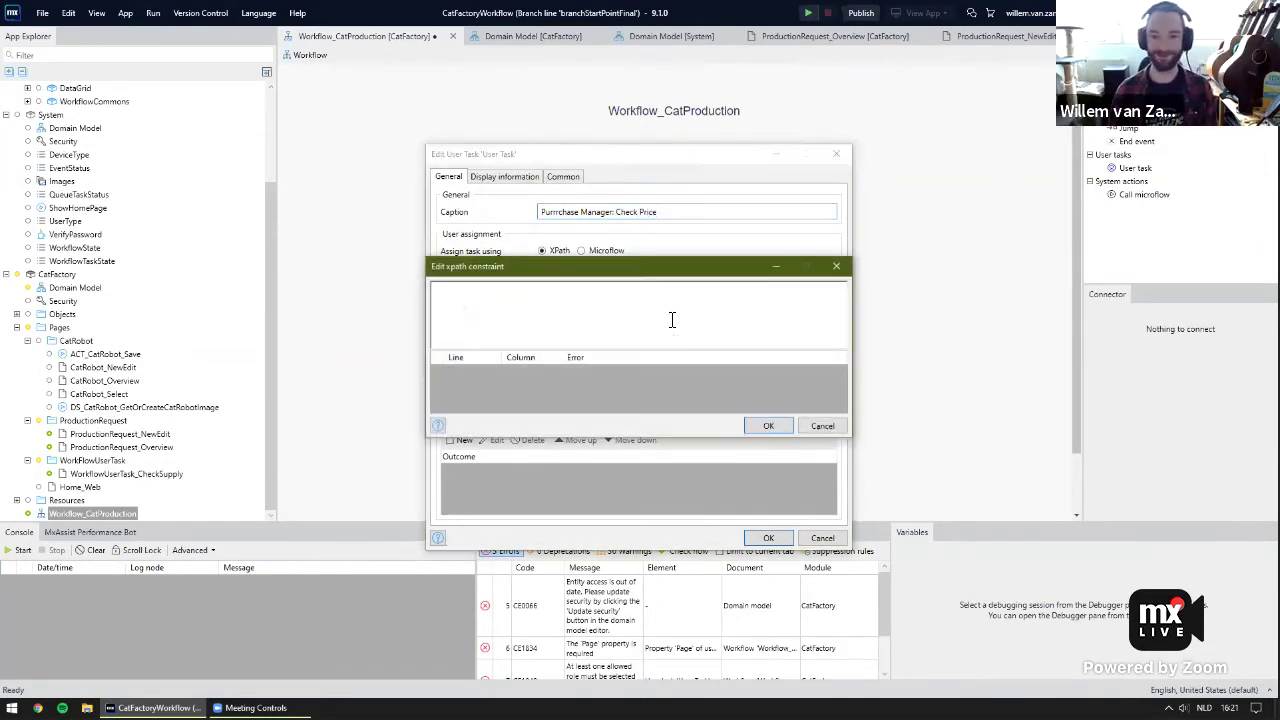
type("[System.UserRoles")
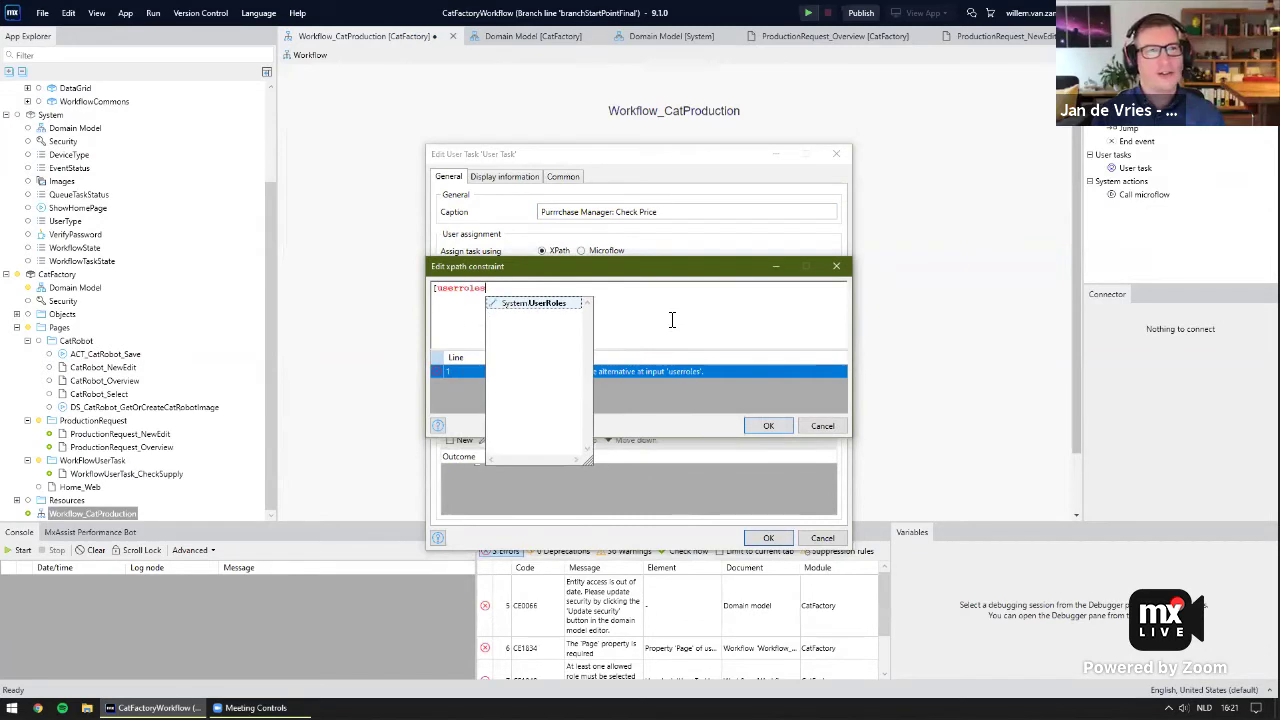
type(" =")
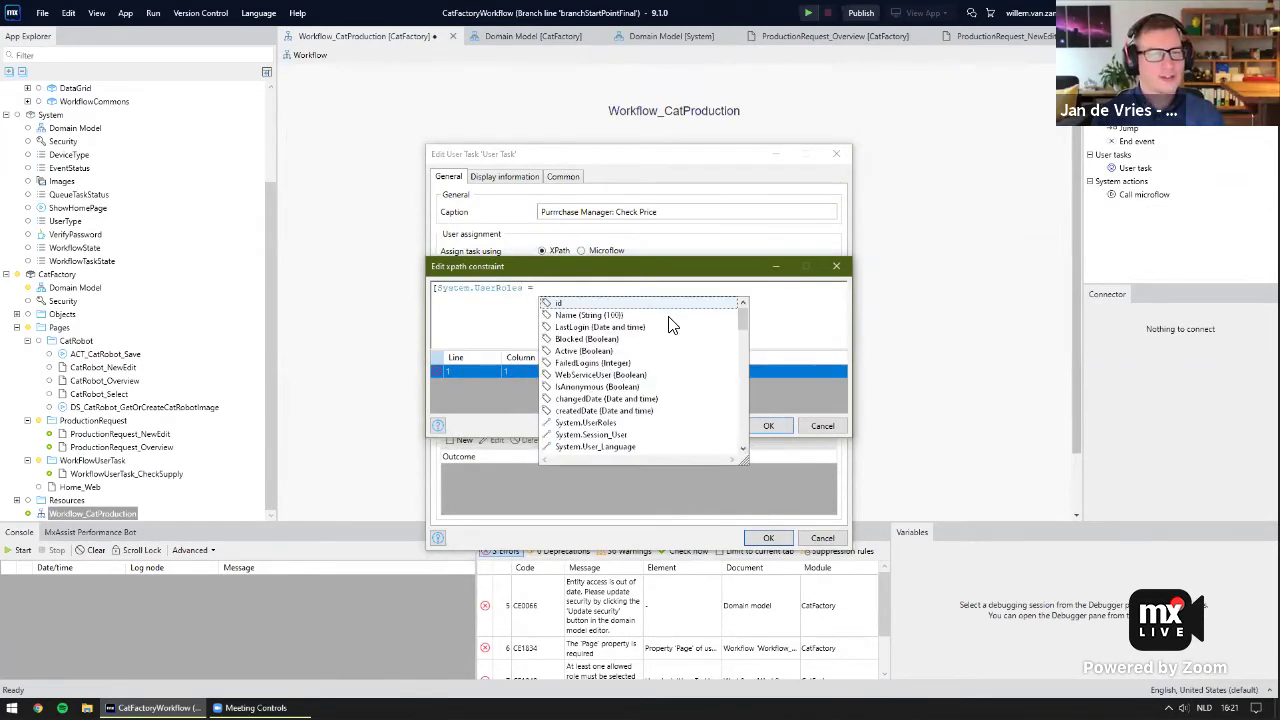
key("Up")
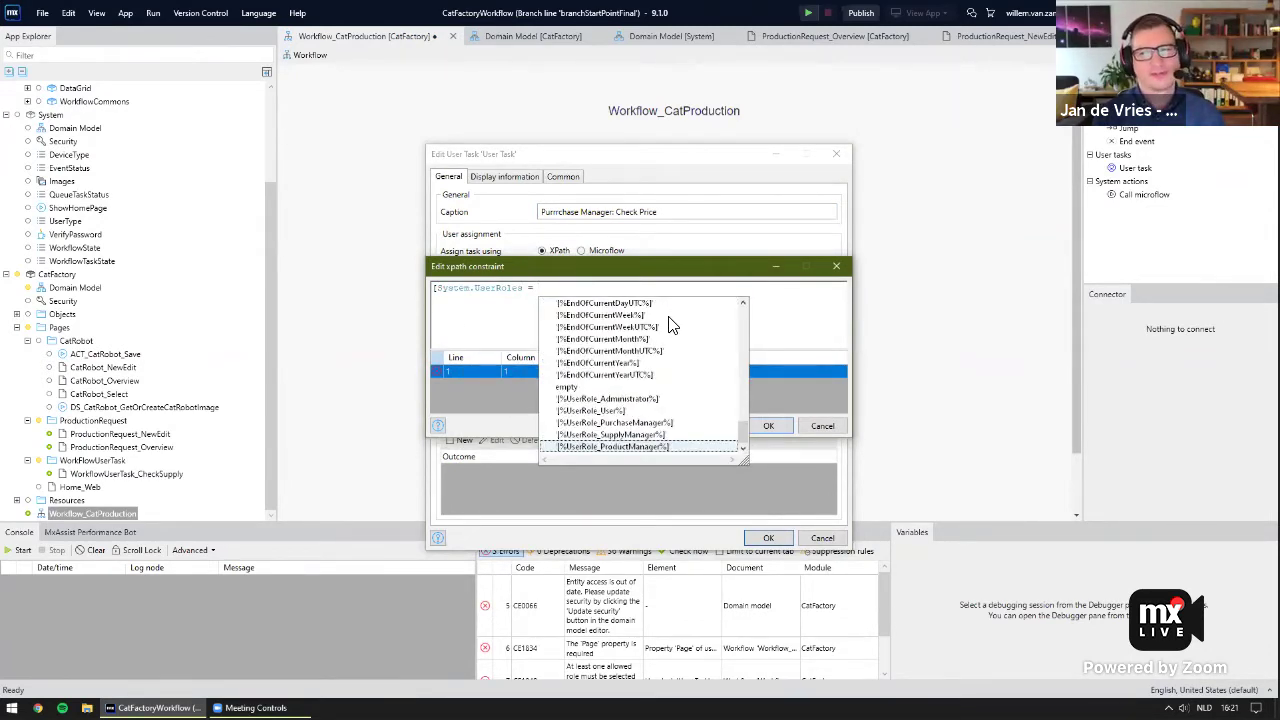
double_click(640, 423)
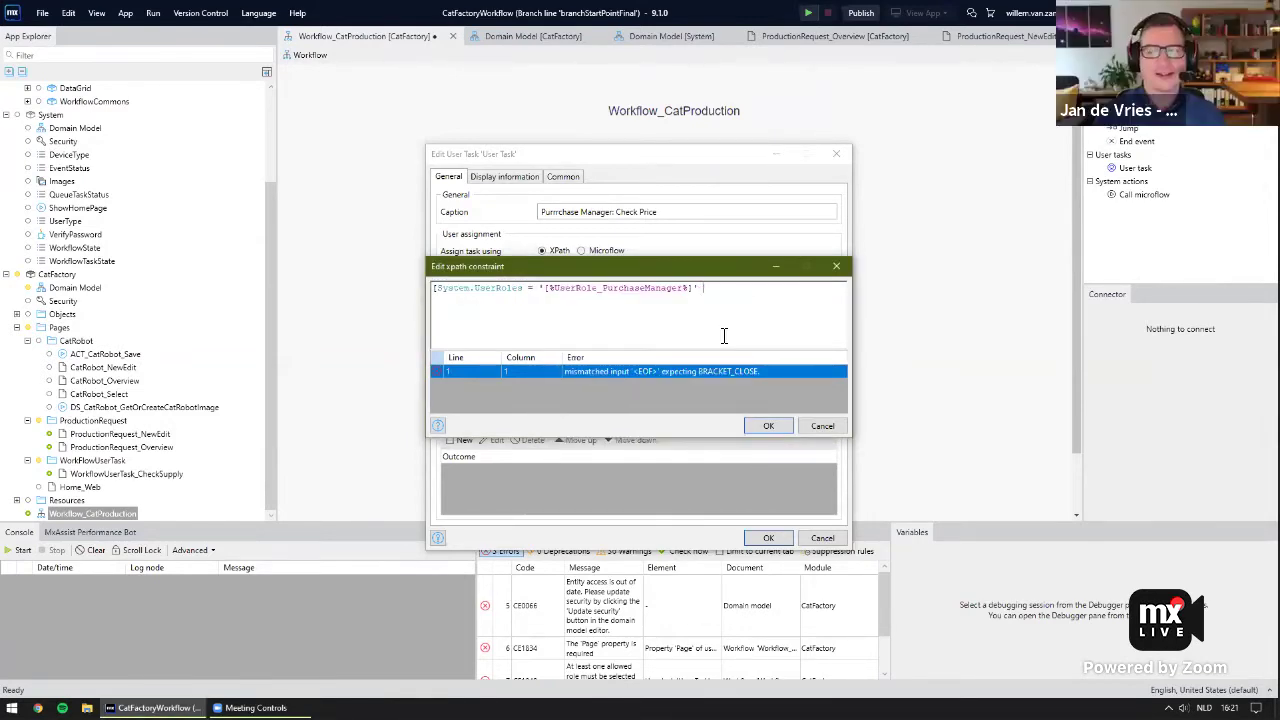
type("]")
left_click(769, 426)
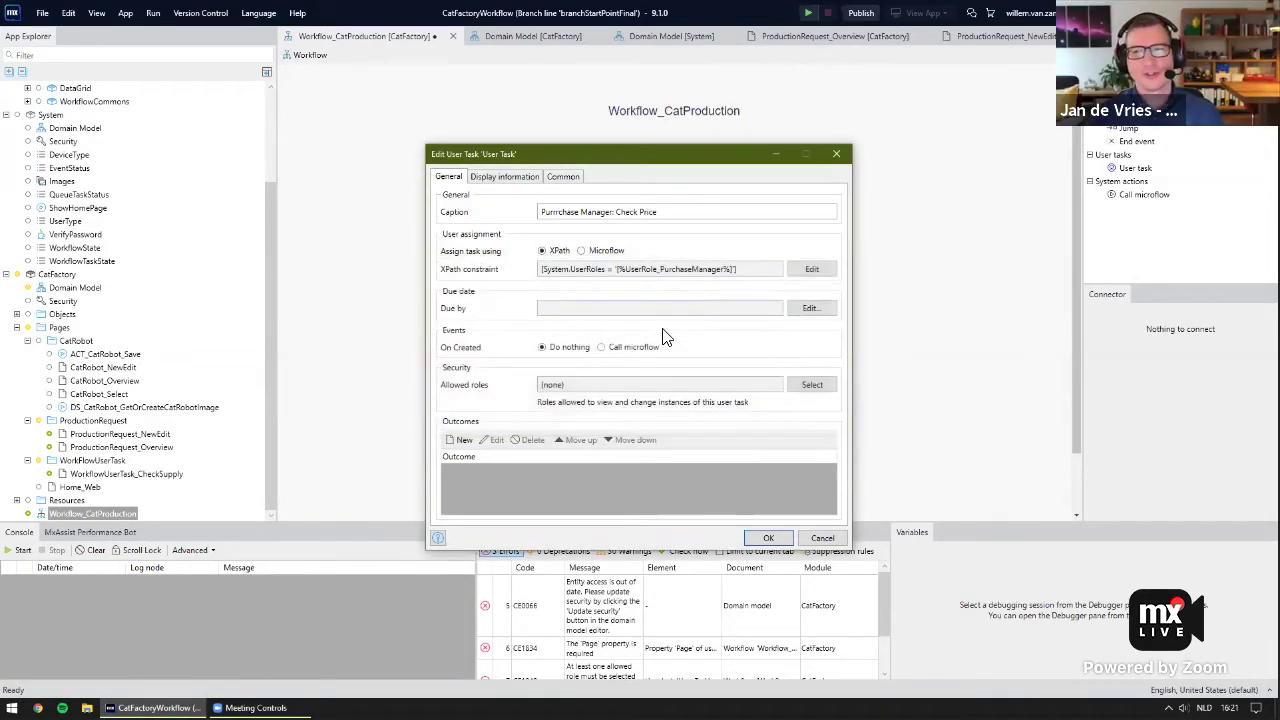
Allow the PurchaseManager module role to view and change the user task.
left_click(810, 382)
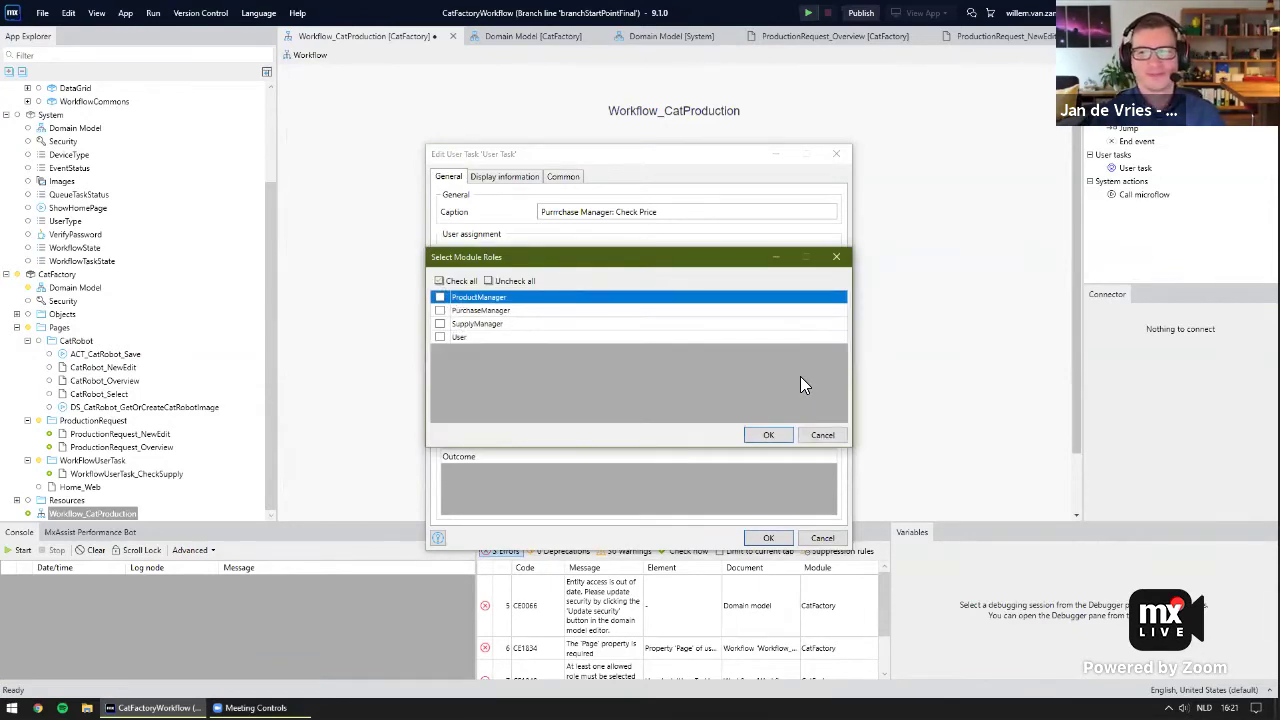
left_click(440, 310)
left_click(772, 436)
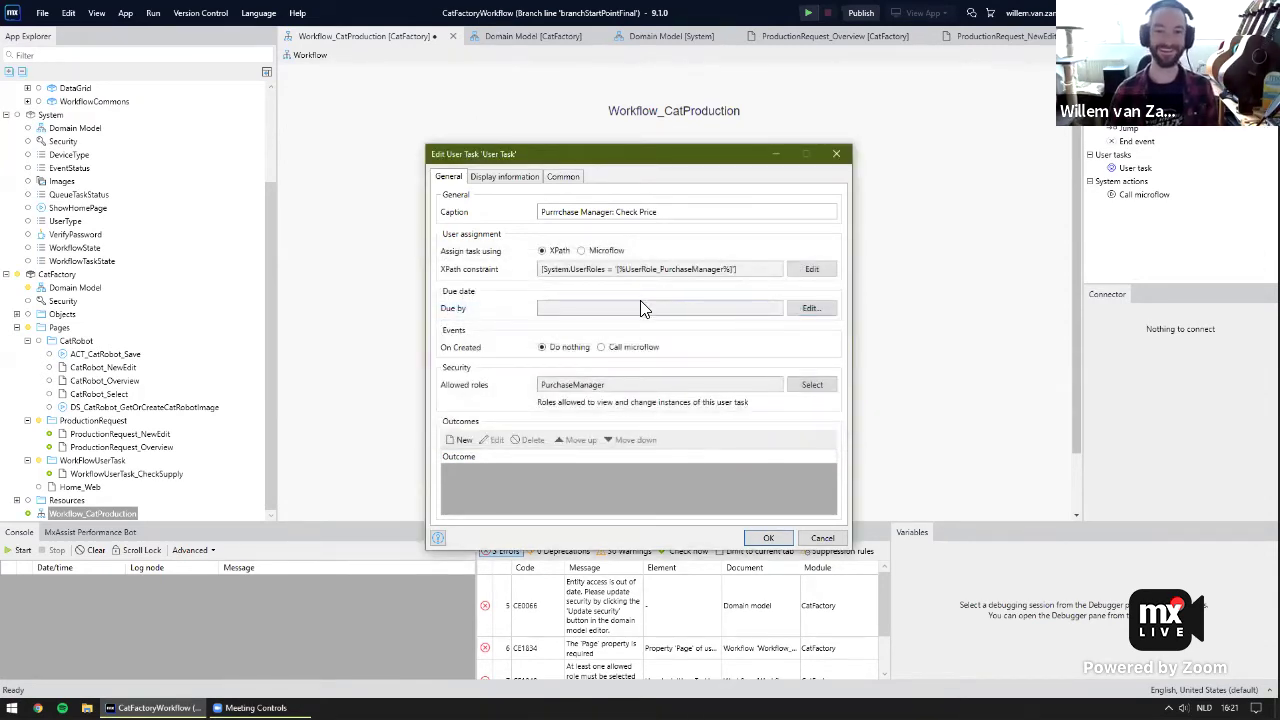
Set the task name to "Check Price" and the task description to "Check if the price is OK".
left_click(506, 178)
left_click(720, 266)
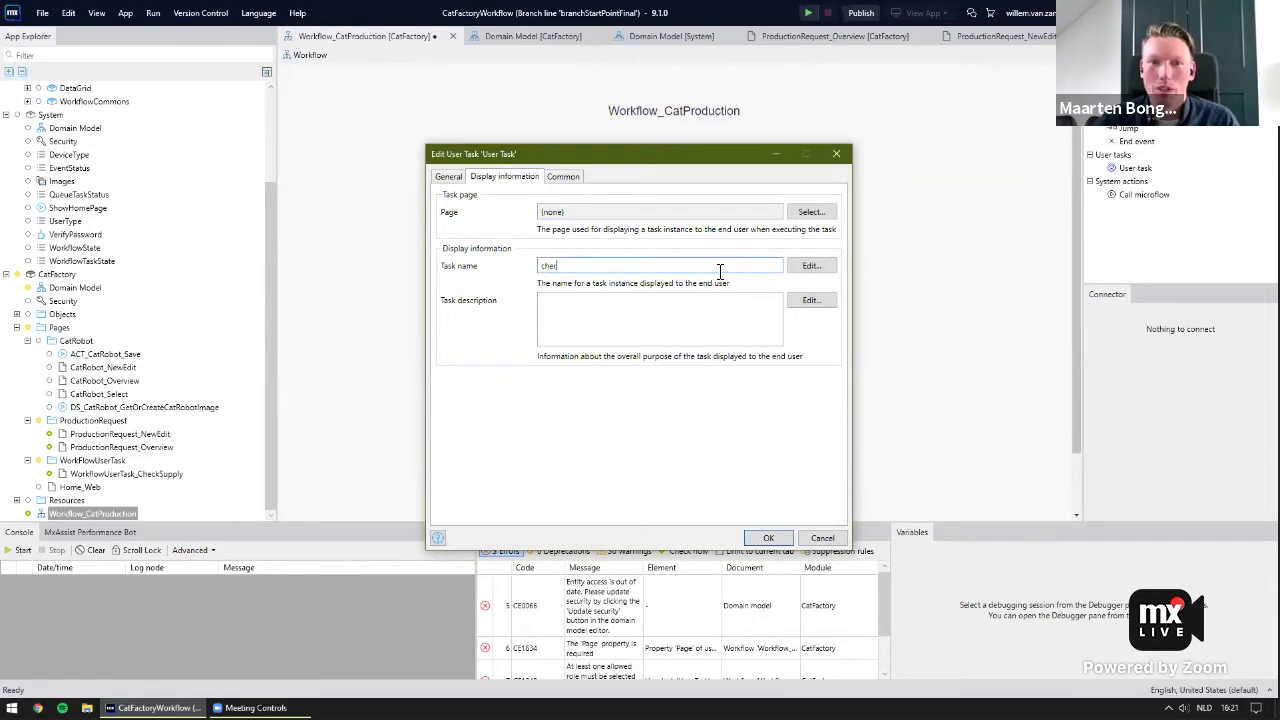
type("Check P")
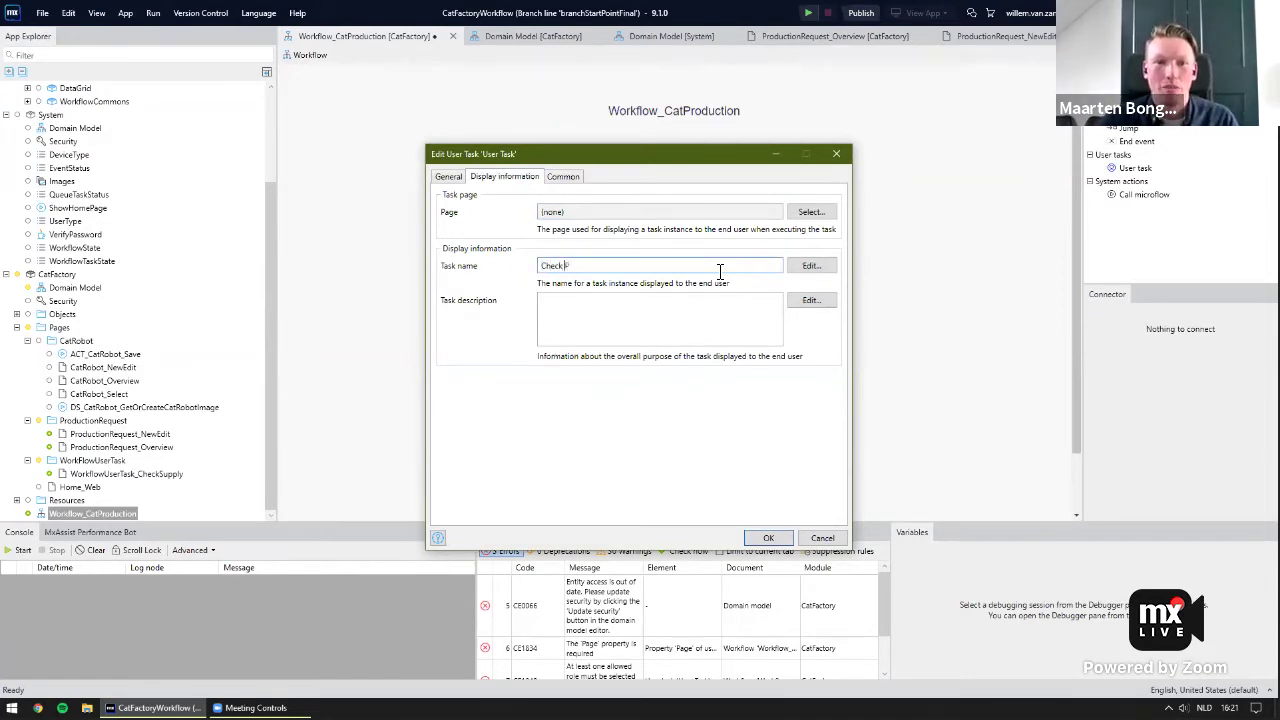
type("rice")
left_click(690, 314)
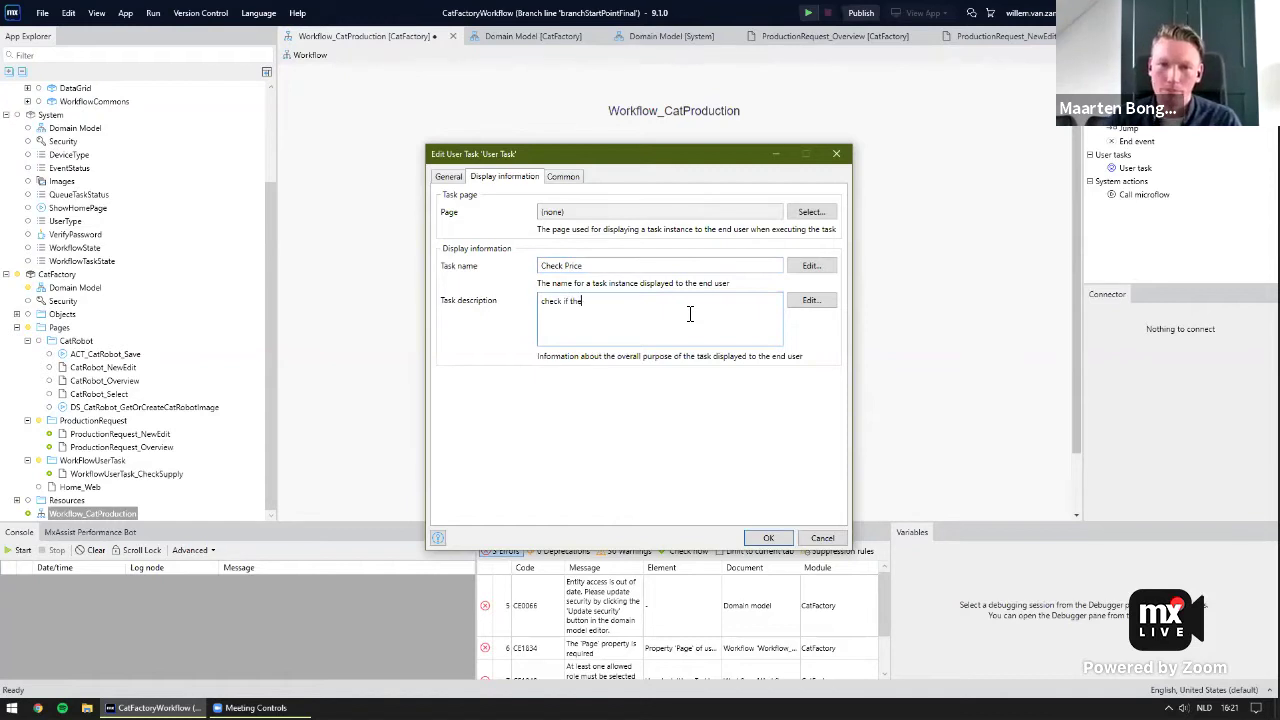
type("check if the price is OK")
key("Home")
key("Delete")
type("C")
Create the task page WorkflowUserTask_CheckPrice in the WorkflowUserTask folder from the UserTask Extended template and confirm the user task.
left_click(810, 213)
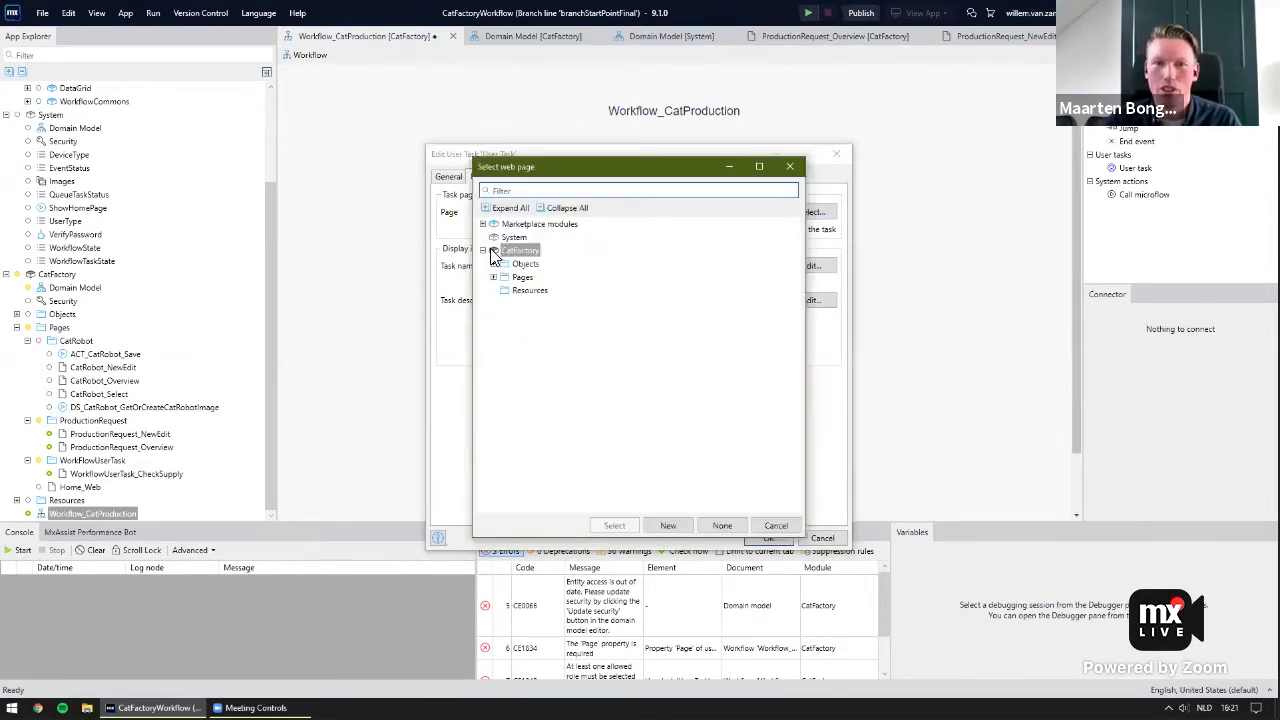
double_click(512, 278)
left_click(541, 318)
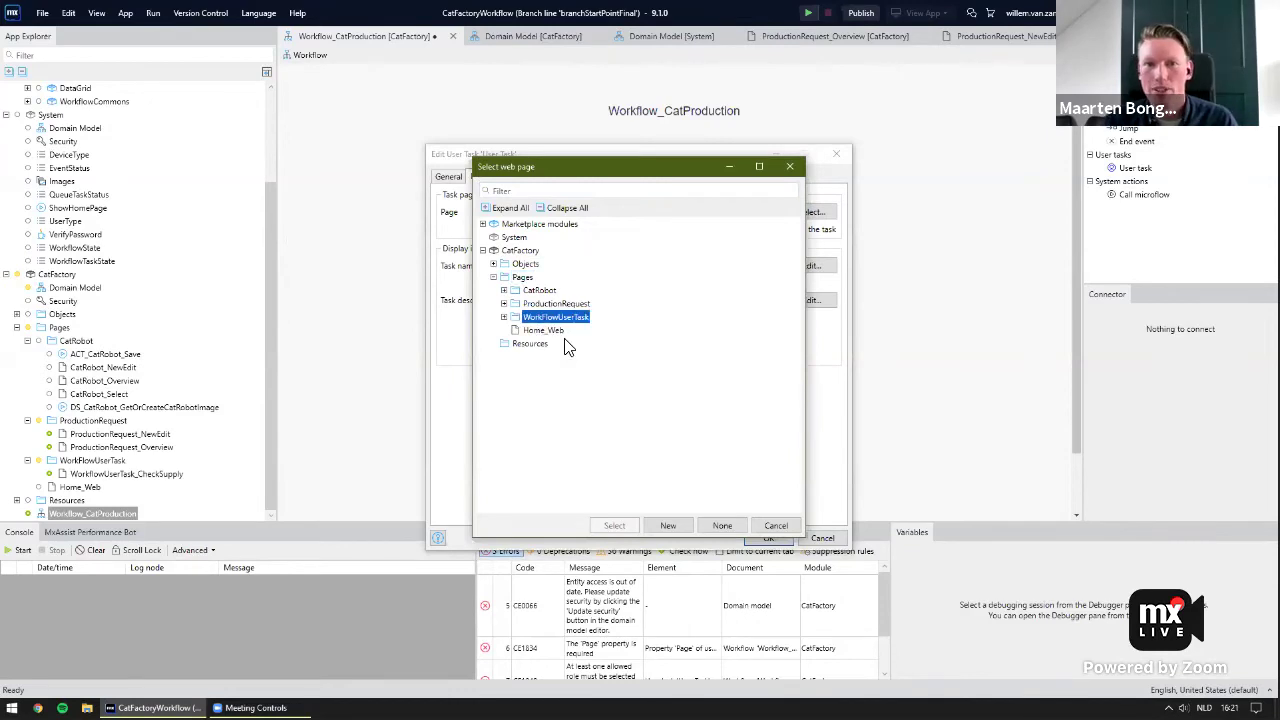
left_click(665, 524)
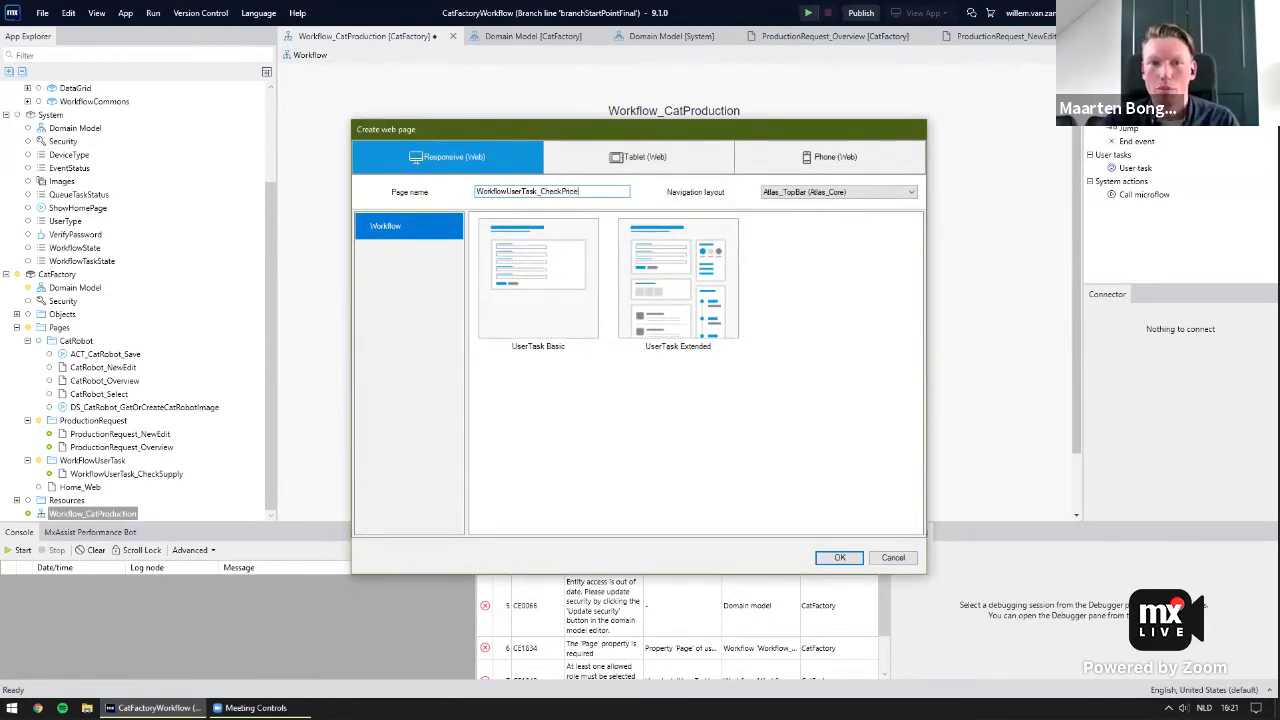
left_click(690, 297)
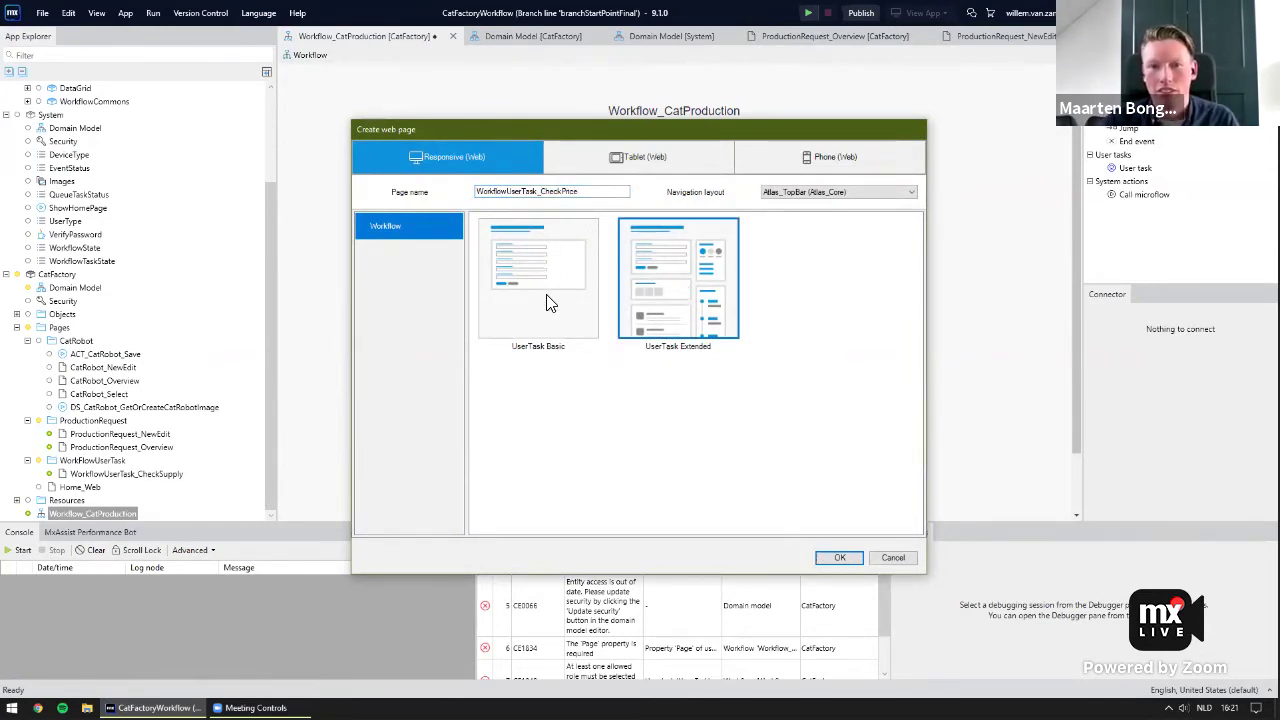
left_click(836, 558)
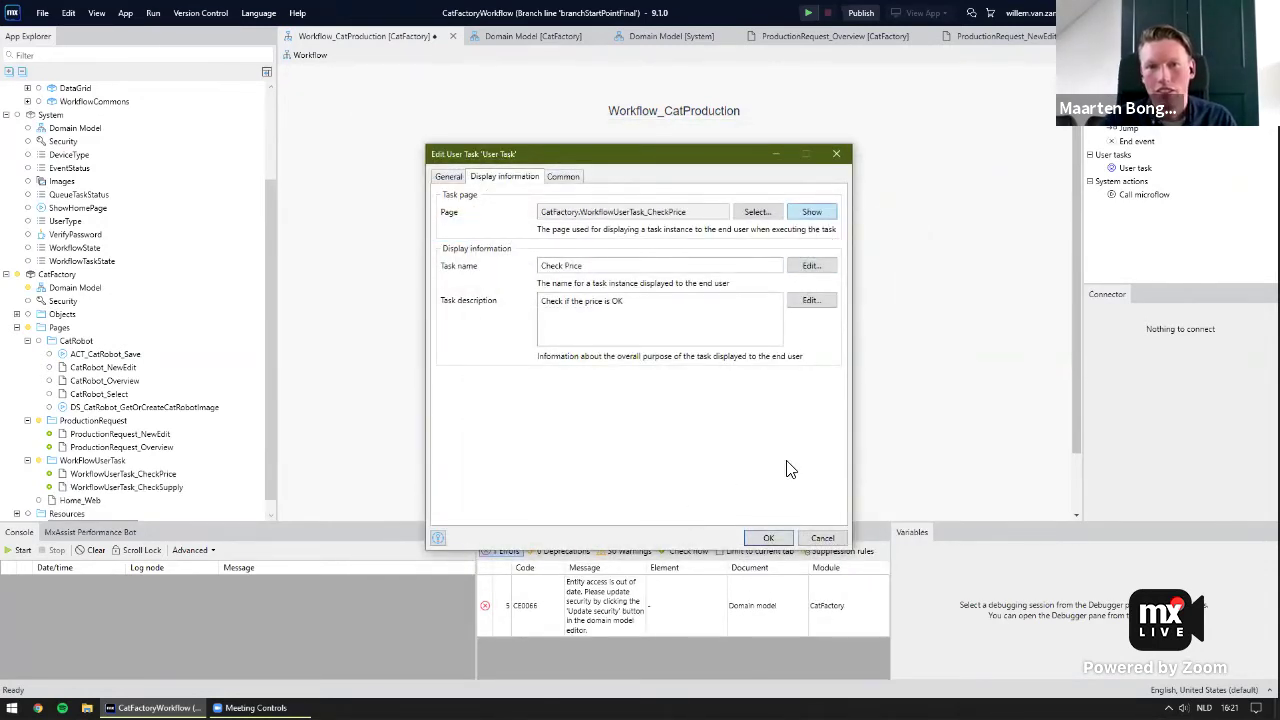
left_click(776, 536)
Delete the Is supply OK and Is price OK fields from the WorkflowUserTask_CheckPrice page.
scroll(770, 330, "down", 5)
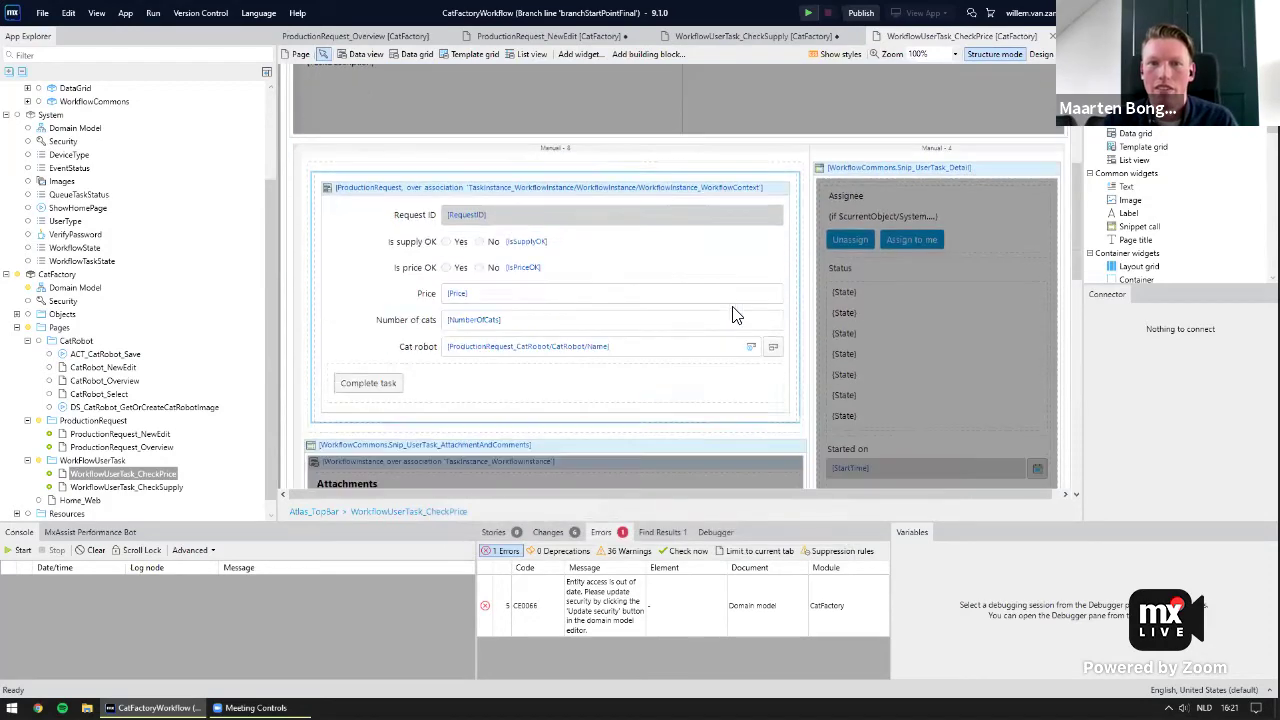
left_click(477, 243)
key("Delete")
Set the Price and Number of cats fields to never editable, and delete the Cat robot field.
double_click(523, 246)
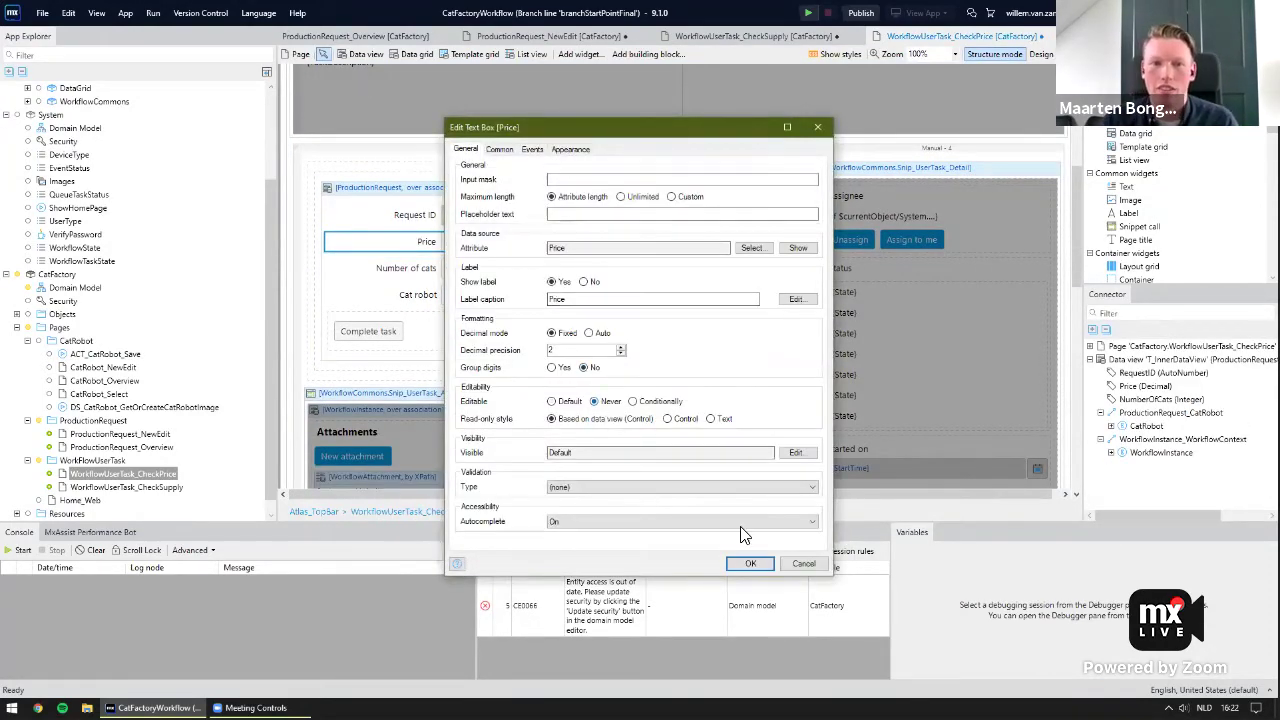
left_click(748, 563)
key("Down")
key("Return")
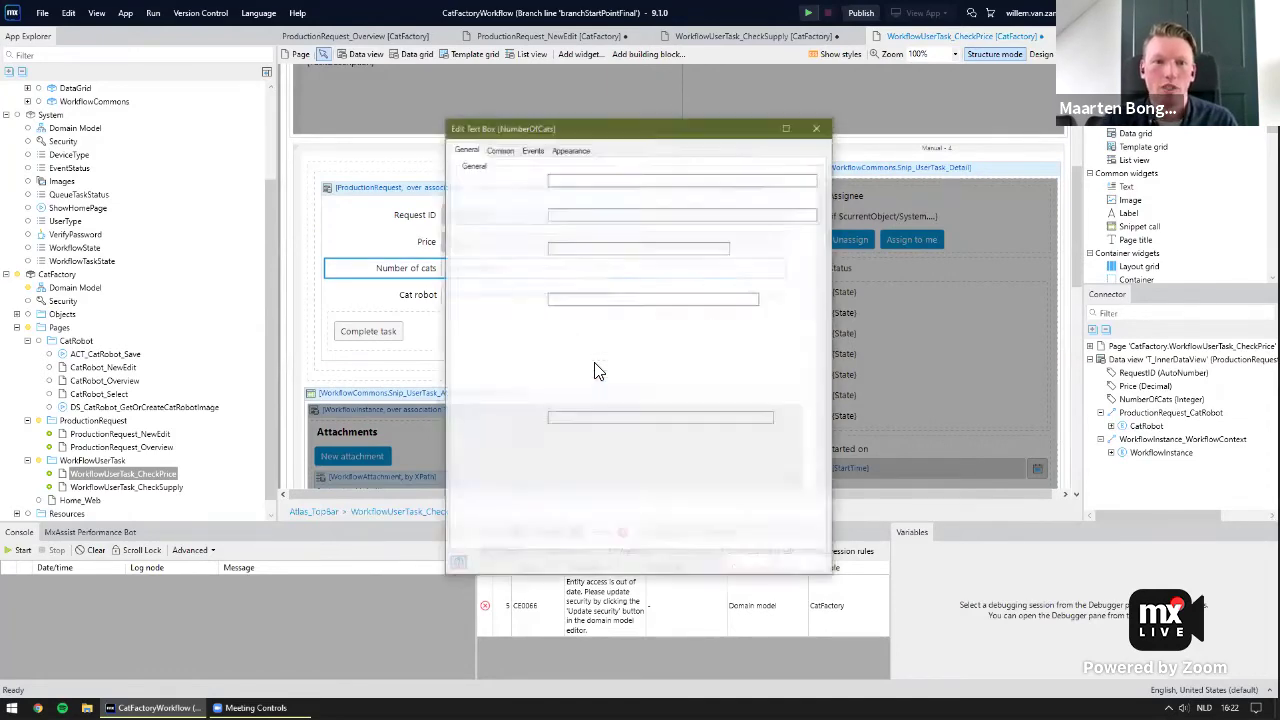
left_click(765, 566)
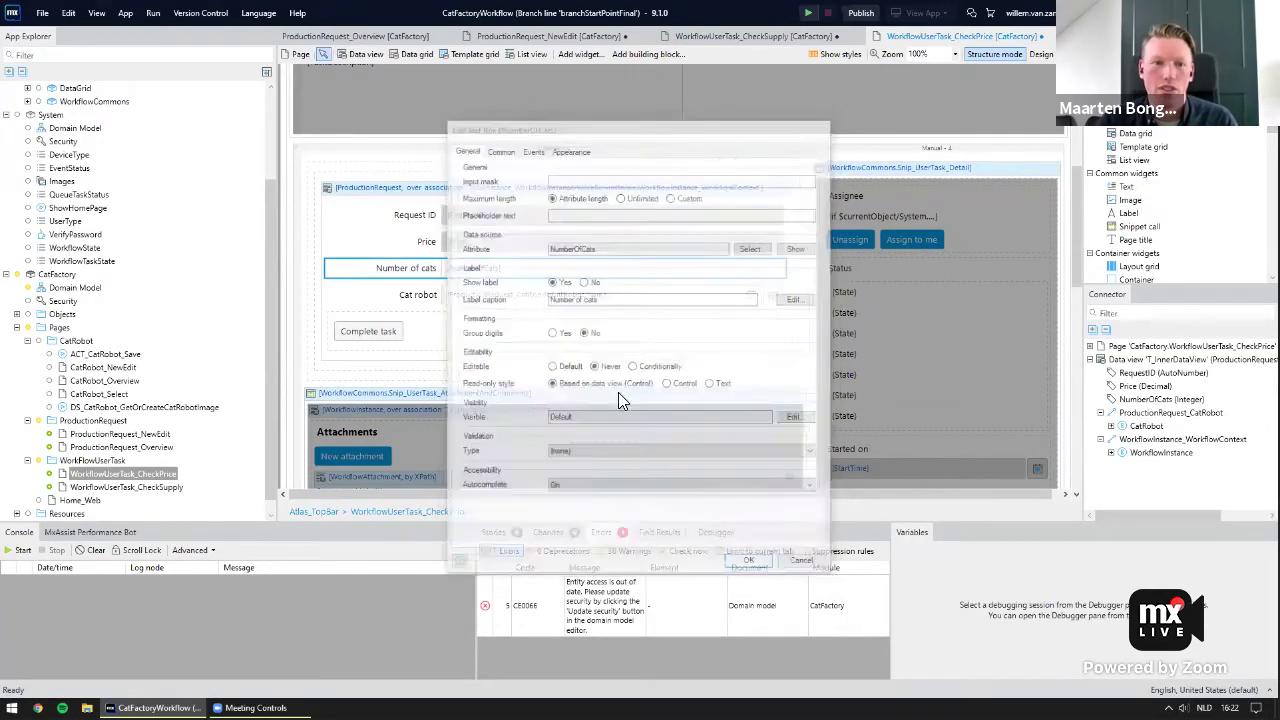
left_click(574, 294)
key("Delete")
Copy the CatRobotImage data view from the WorkflowUserTask_CheckSupply page into the WorkflowUserTask_CheckPrice page, between Number of cats and Complete task.
double_click(160, 487)
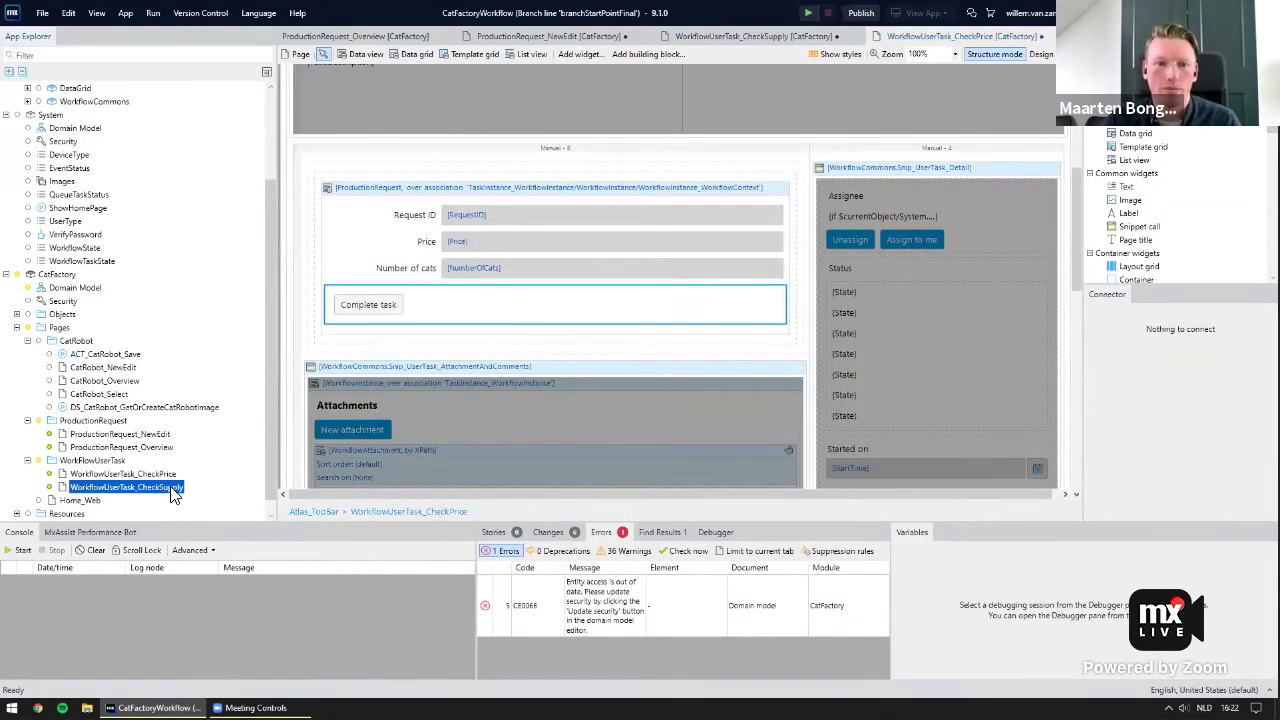
left_click(429, 297)
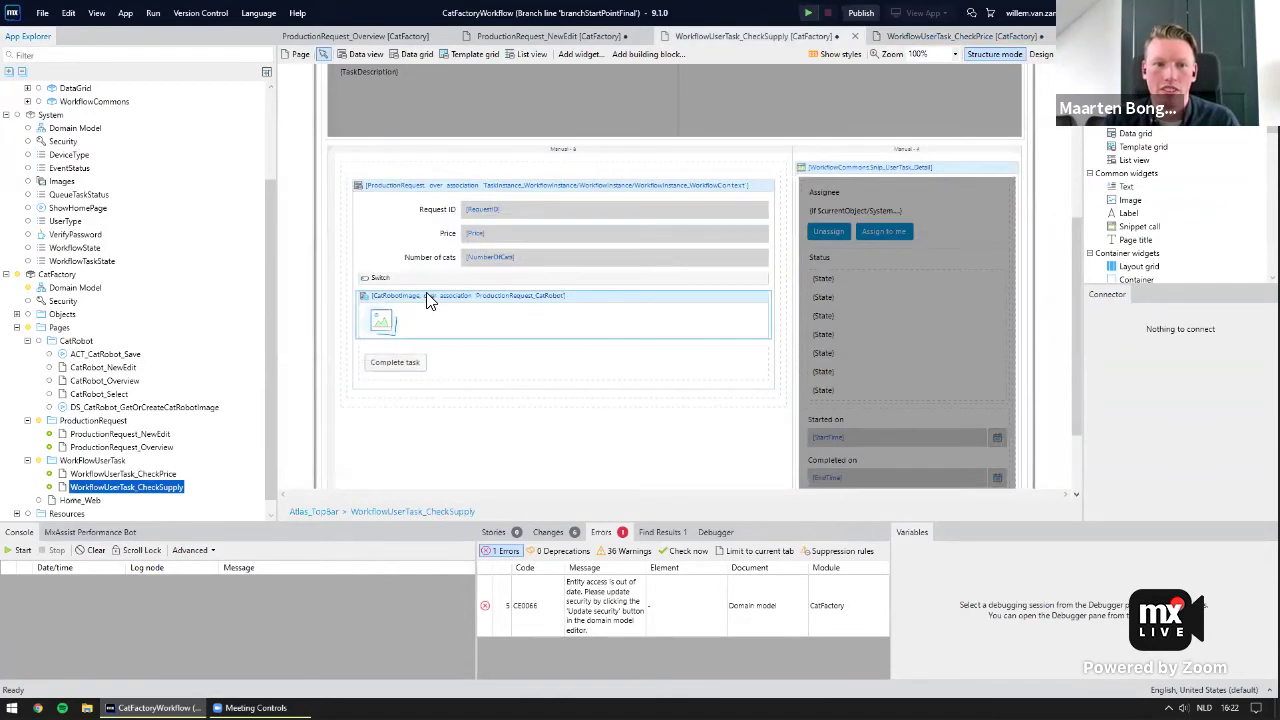
left_click(155, 474)
left_click_drag(474, 287, 560, 291)
Add a Switch widget above the CatRobotImage data view and bind it to the IsPriceOK attribute.
left_click(583, 55)
type("switch")
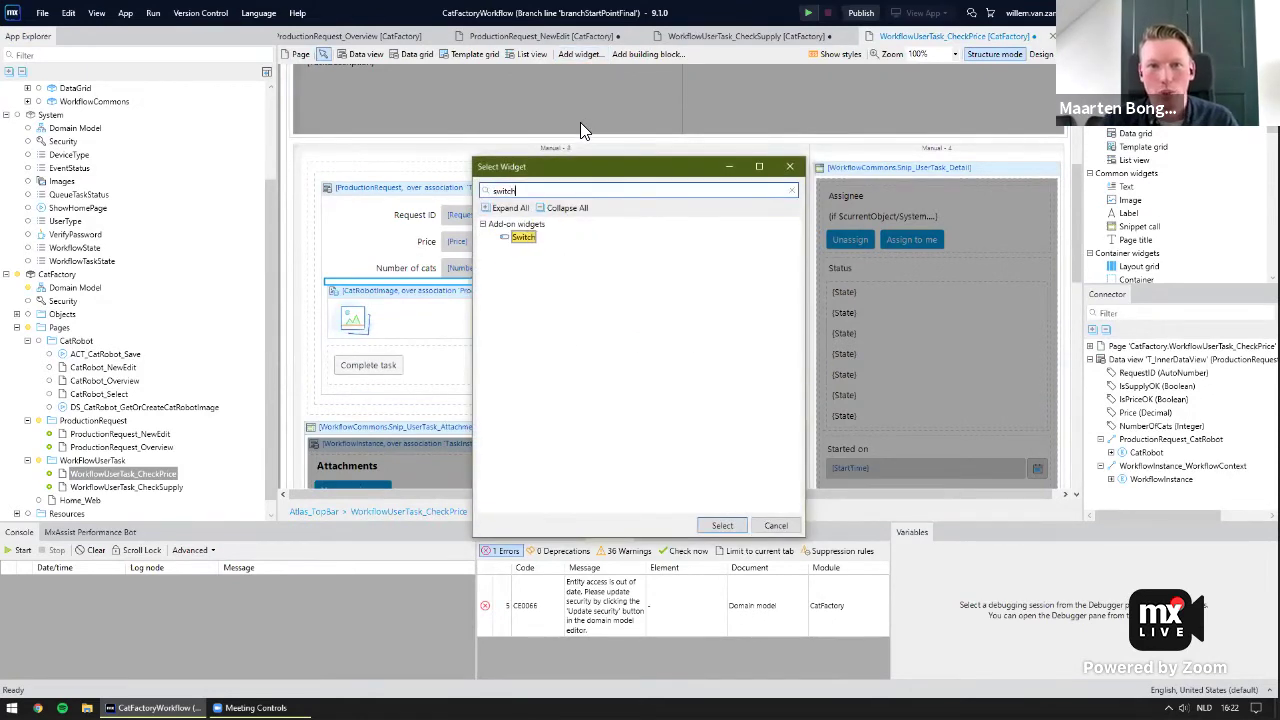
left_click(722, 527)
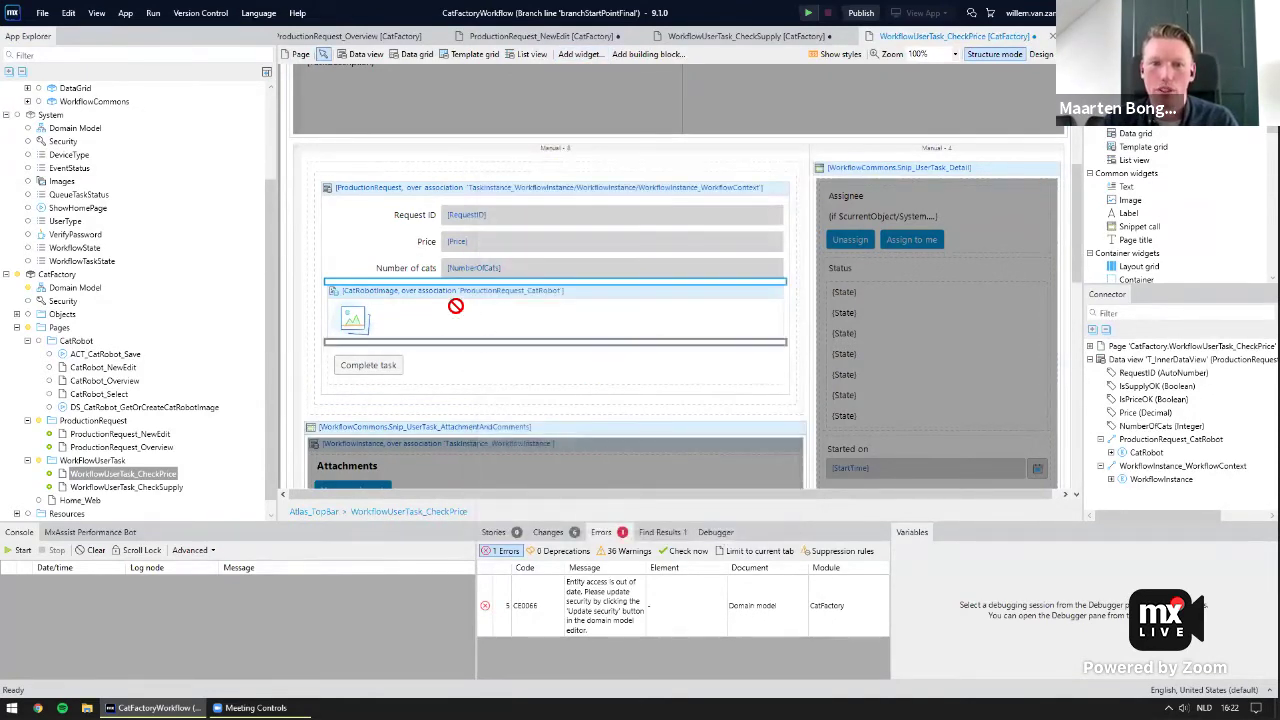
left_click(476, 280)
double_click(482, 289)
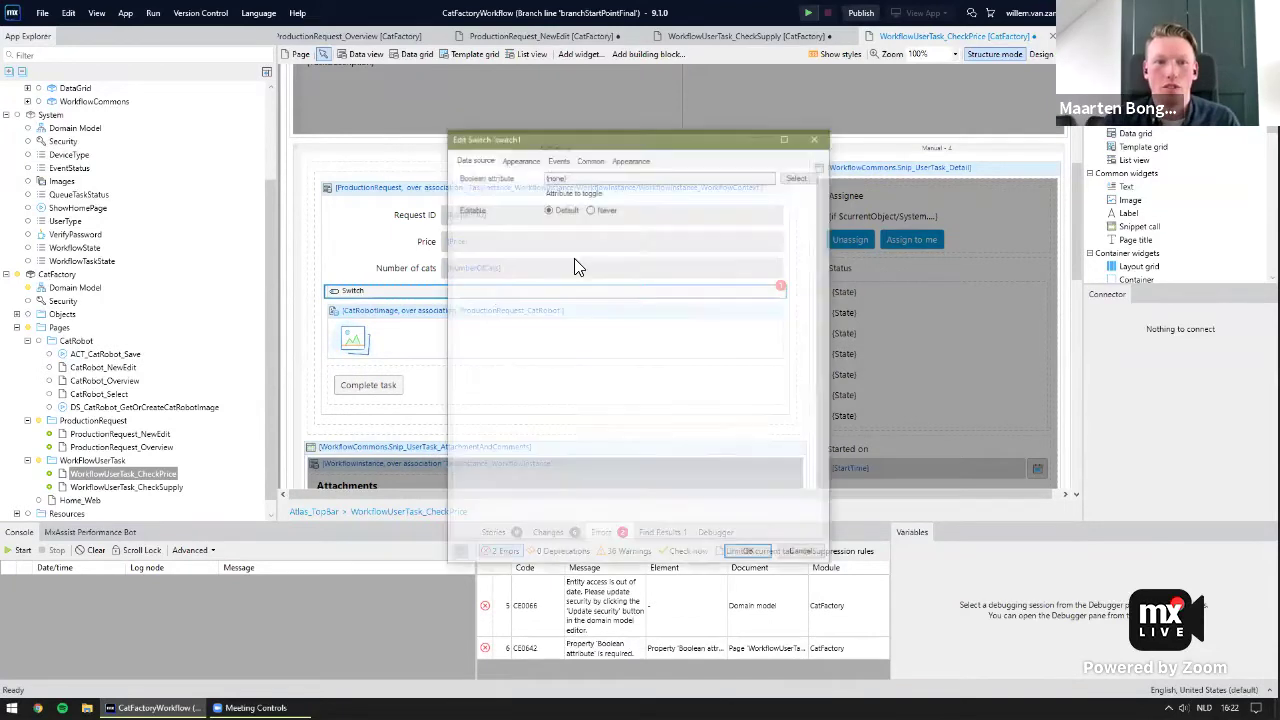
left_click(800, 176)
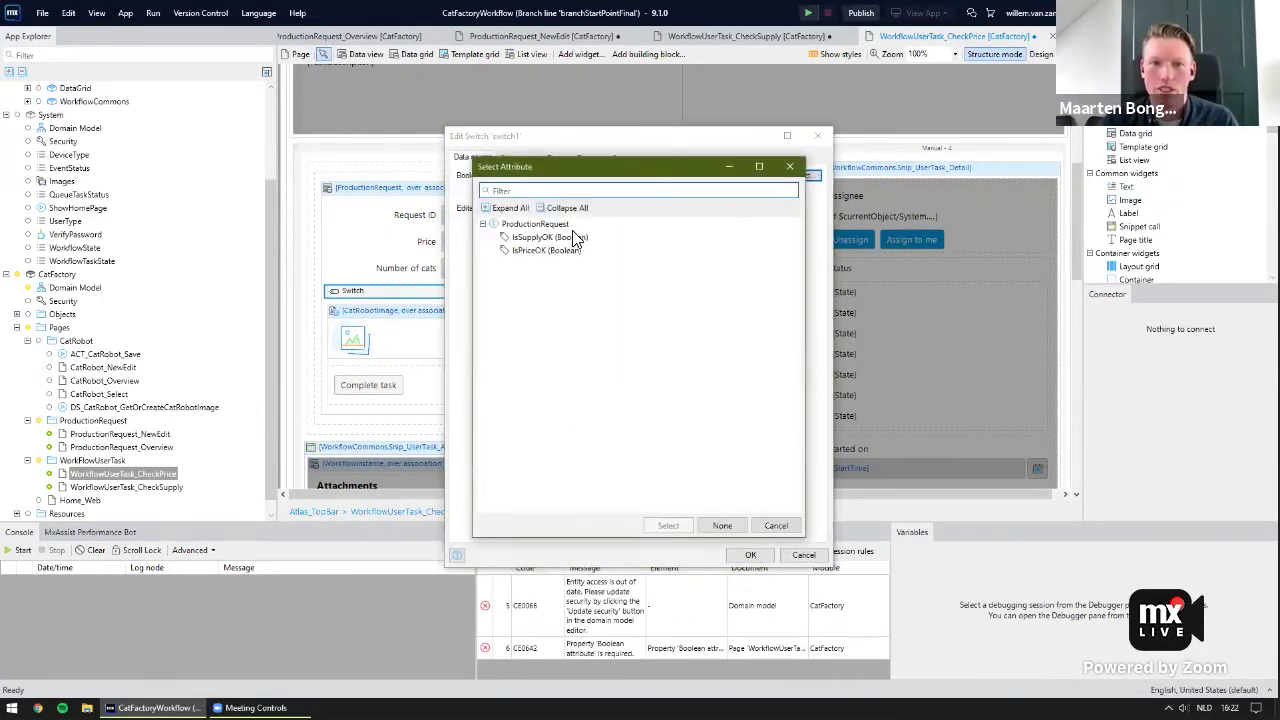
left_click(540, 250)
left_click(668, 527)
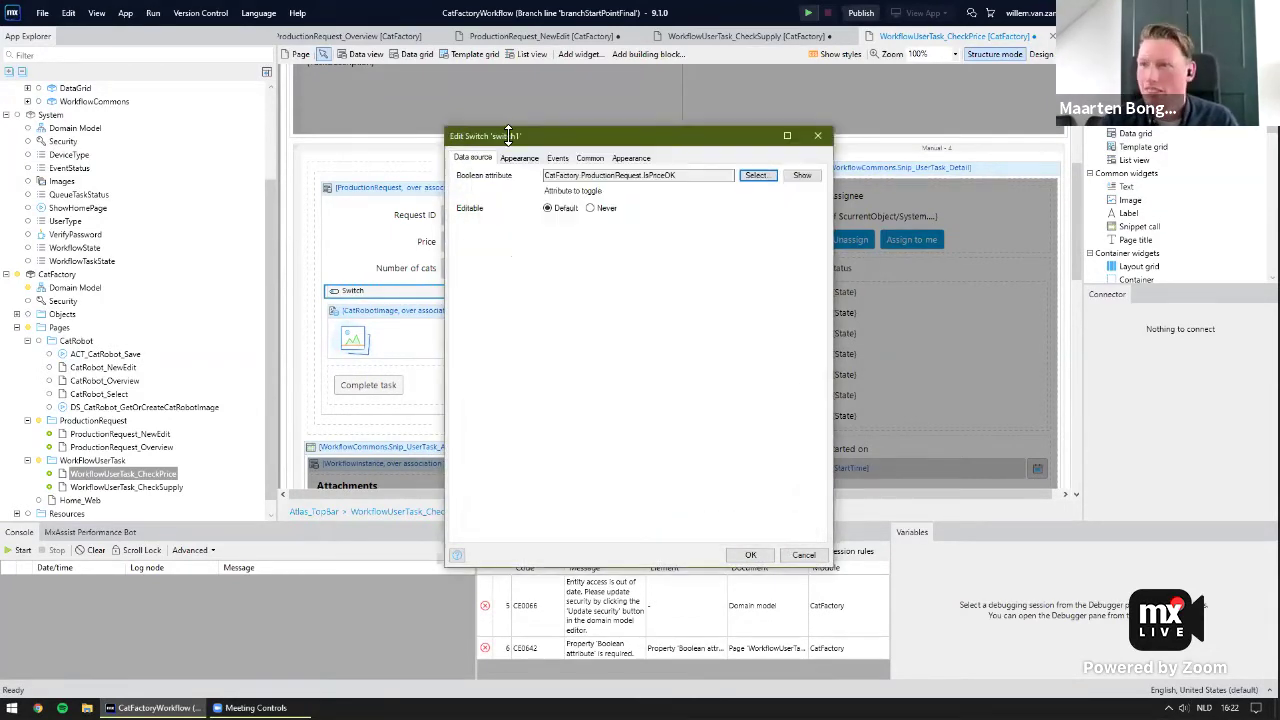
Label the switch "Is price OK?" and confirm its settings.
left_click(519, 158)
left_click(618, 178)
type("Is price OK?")
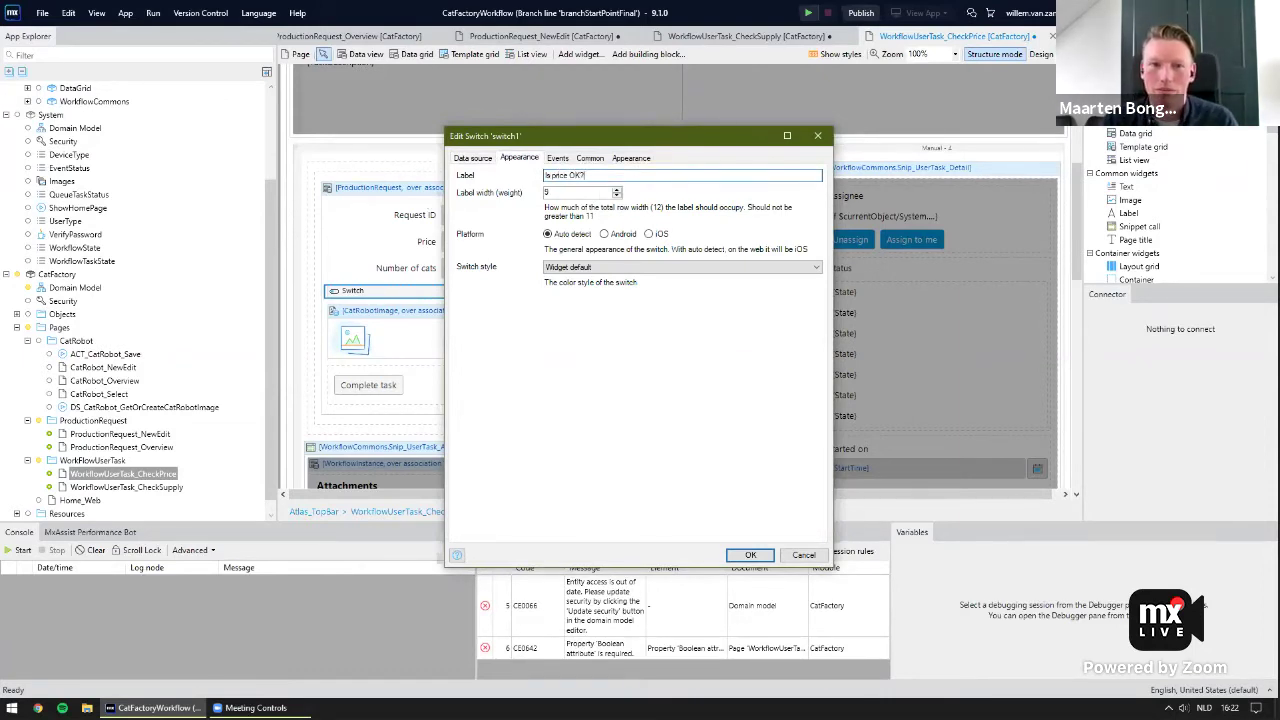
left_click(745, 555)
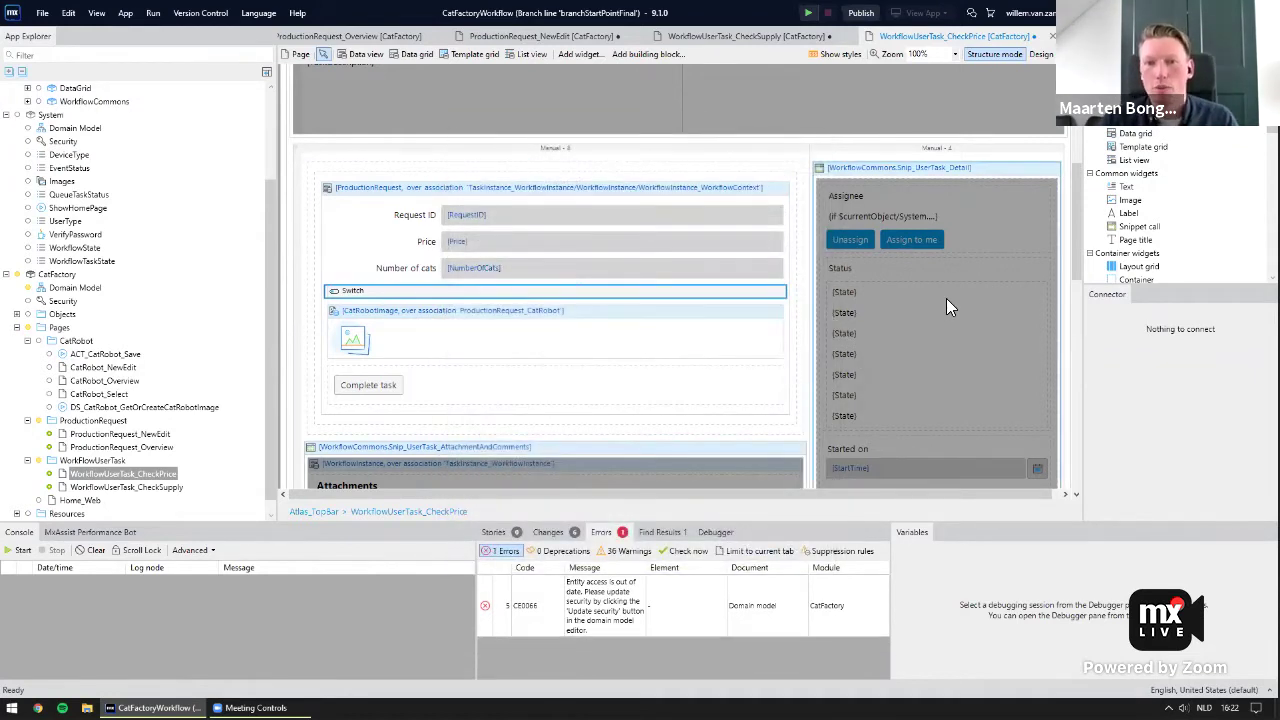
Make the WorkflowUserTask_CheckPrice page visible for the PurchaseManager module role and save the page.
scroll(946, 298, "down", 1)
left_click(1110, 118)
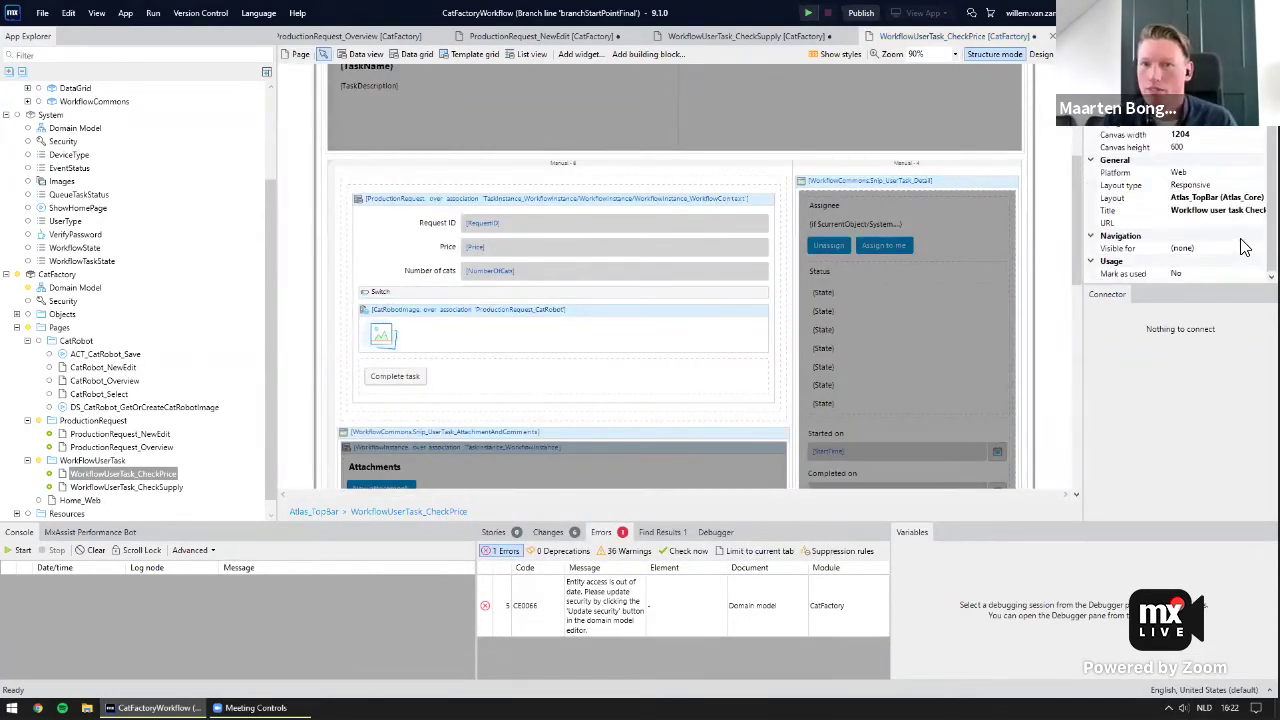
left_click(1260, 248)
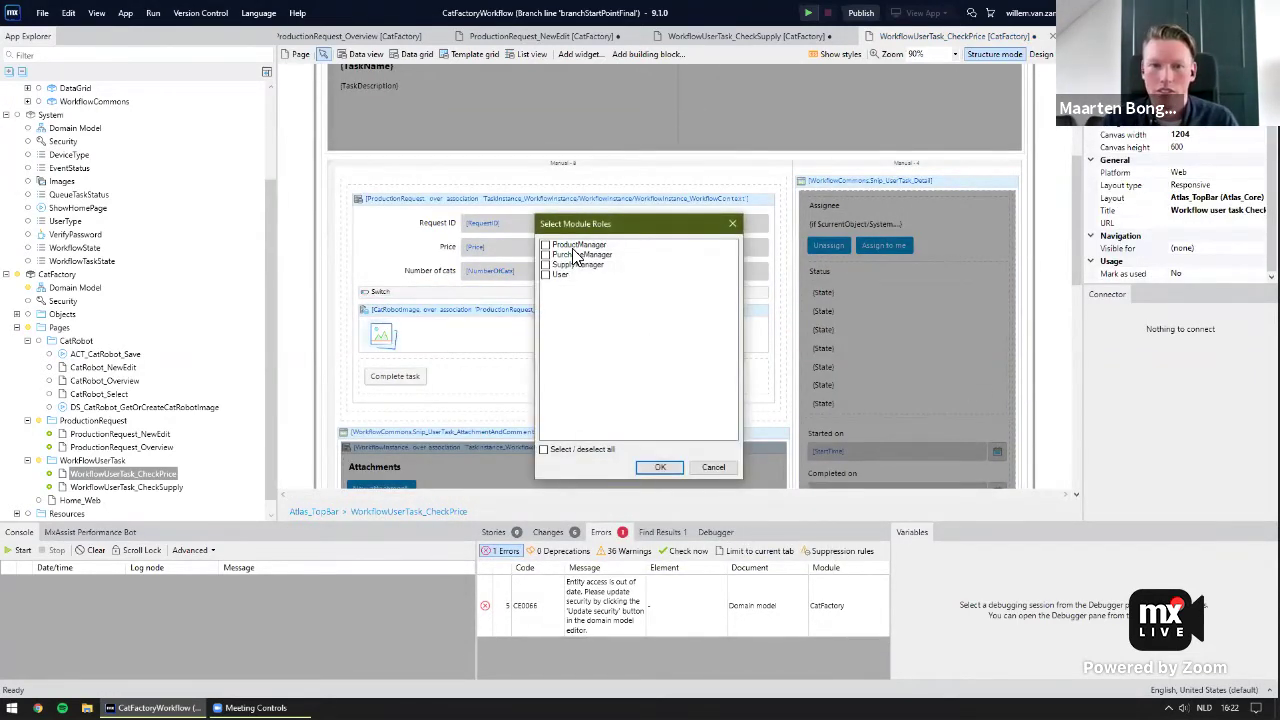
left_click(578, 255)
left_click(661, 467)
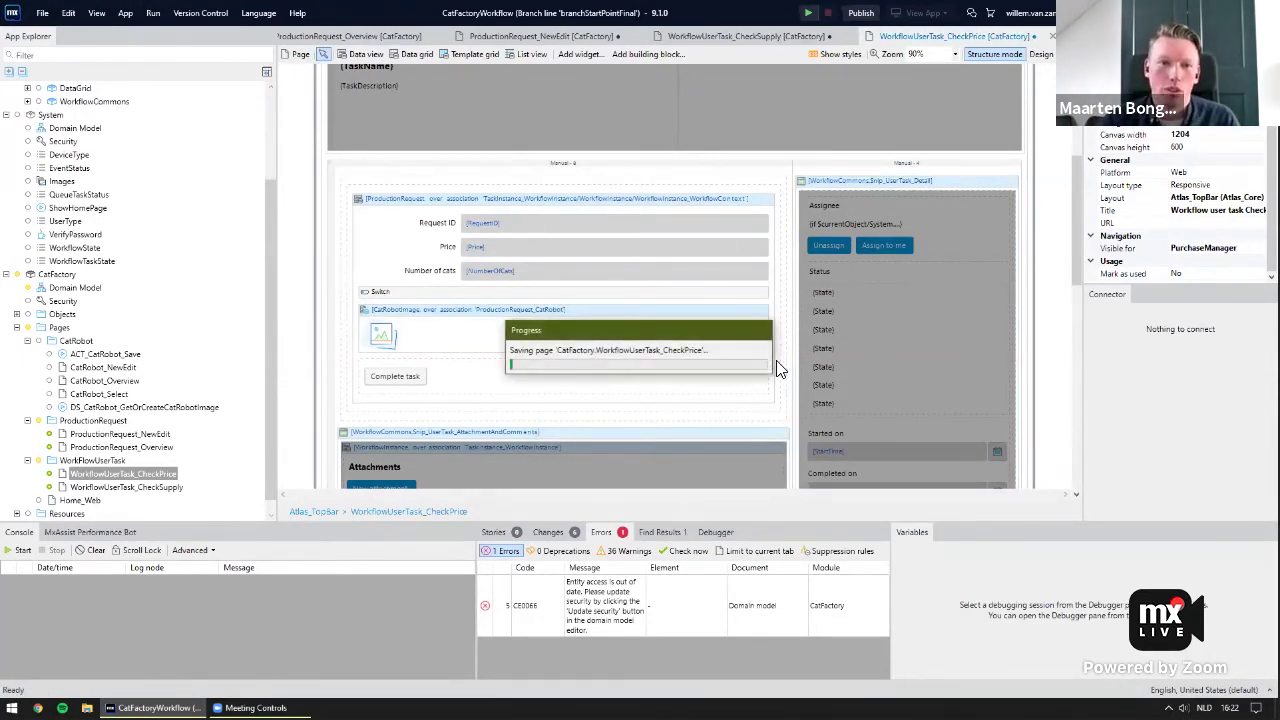
Confirm Purrrchase Manager: Check Price from Workflow_CatProduction as the user task of the Complete task button.
left_click(383, 377)
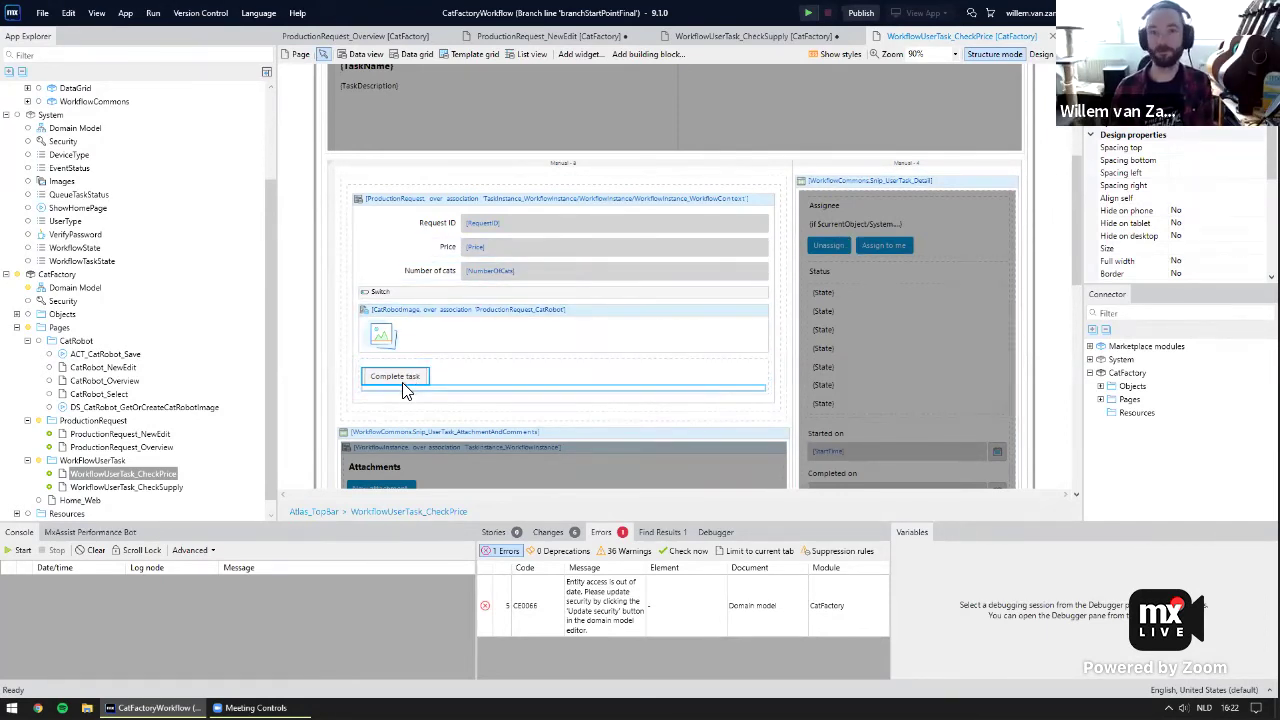
scroll(1180, 205, "down", 3)
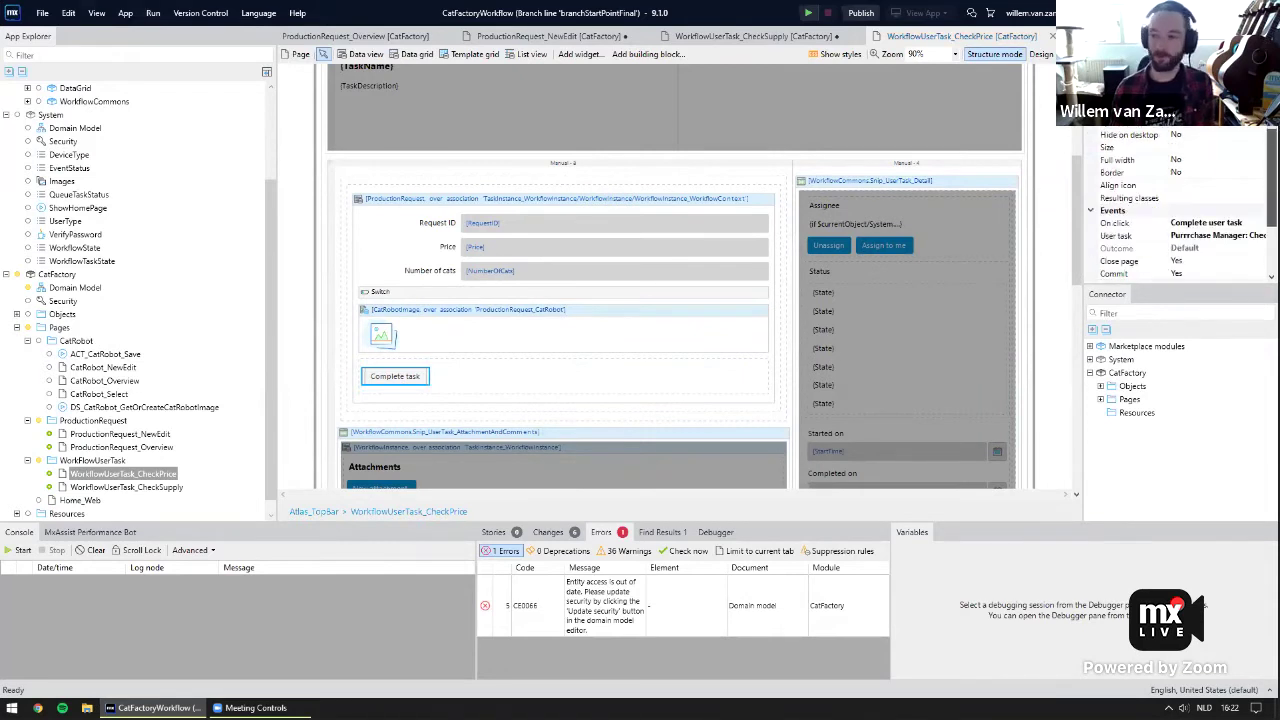
double_click(410, 376)
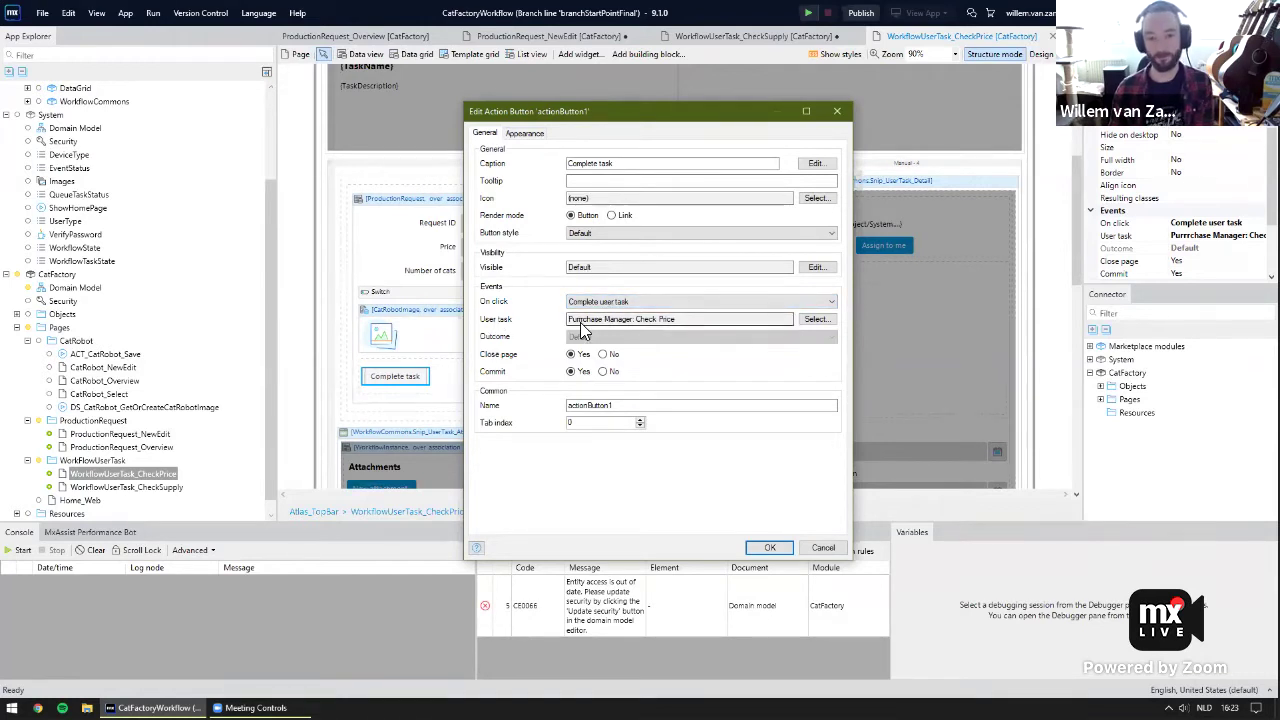
left_click(815, 320)
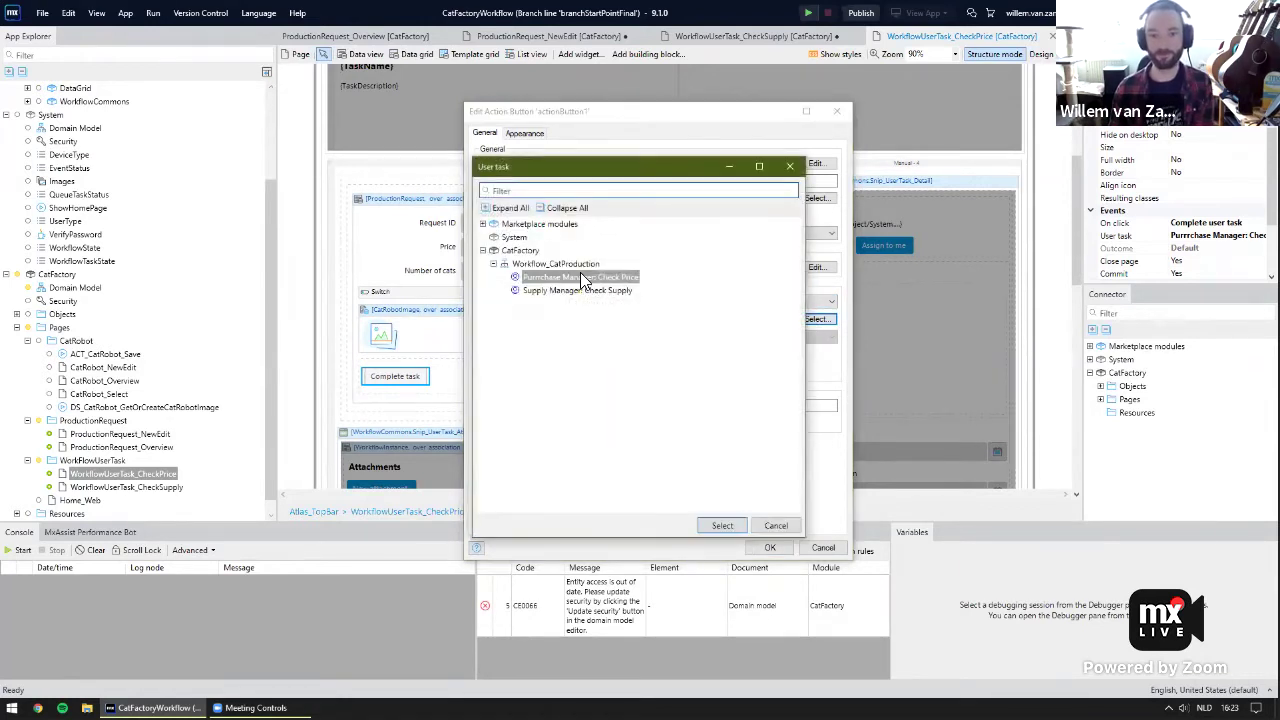
left_click_drag(636, 158, 801, 175)
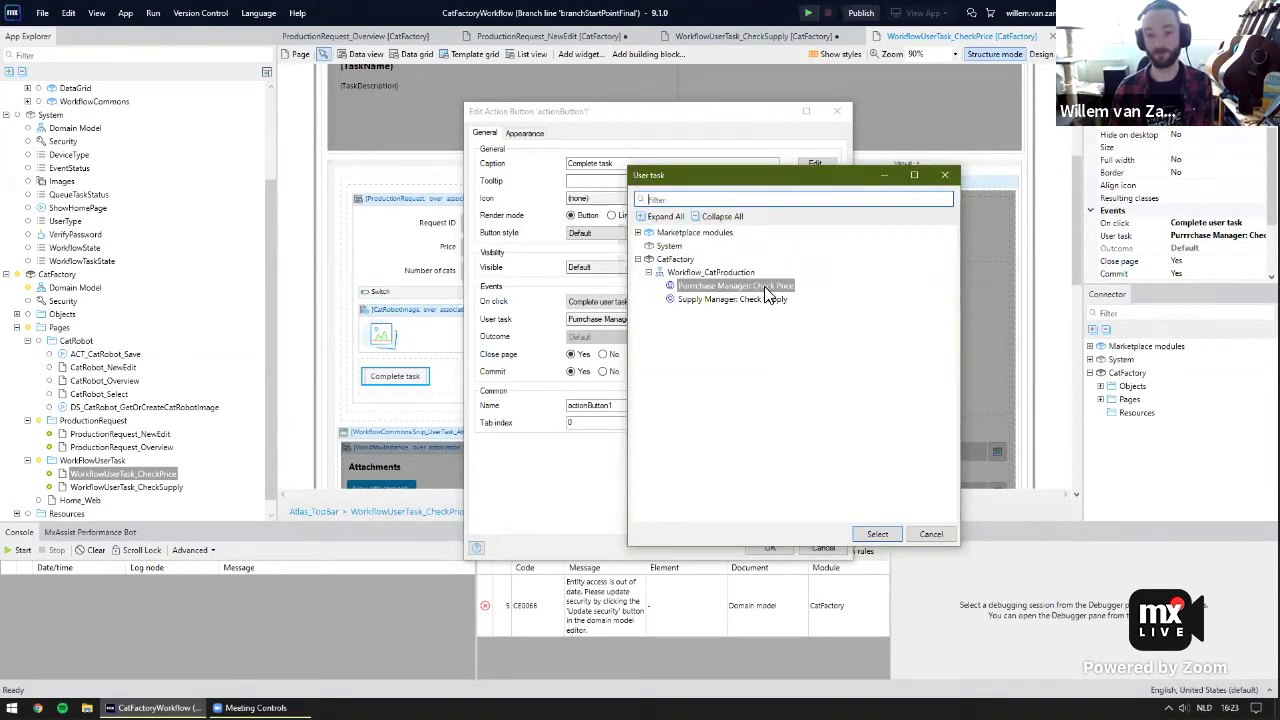
left_click(870, 535)
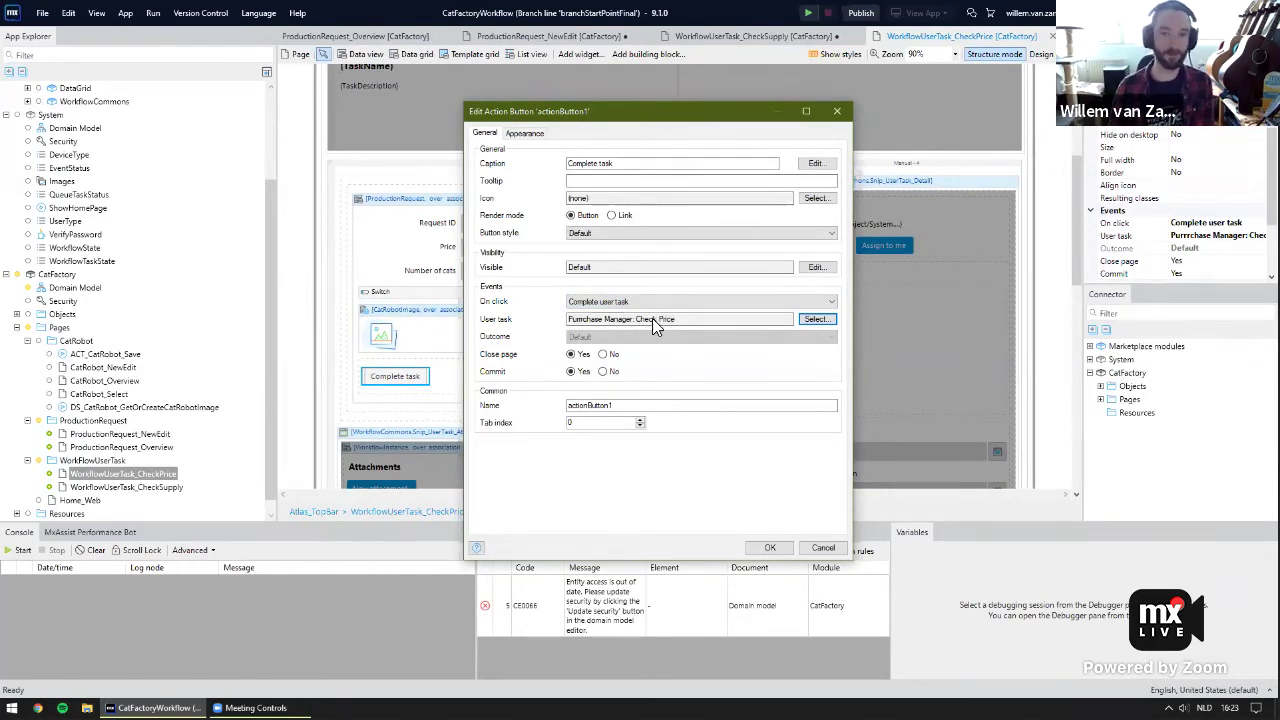
left_click(770, 550)
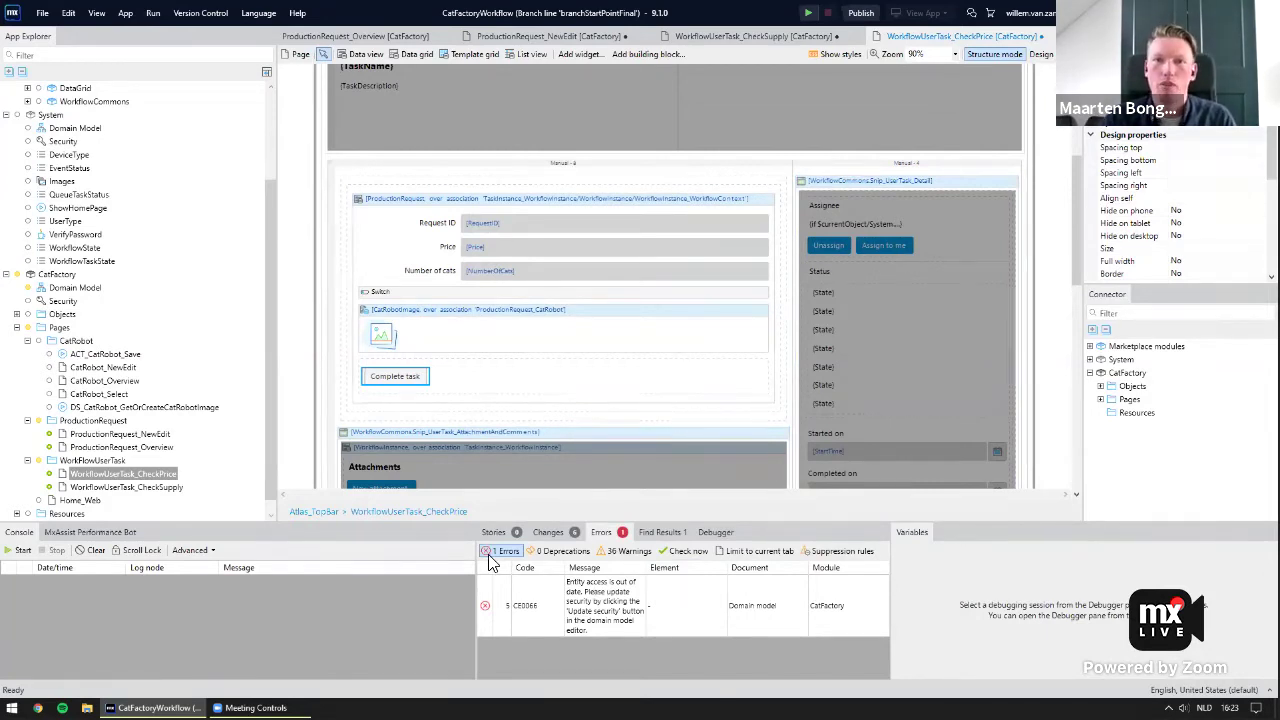
Open Workflow_CatProduction, then resolve error CE0066 by updating security in the CatFactory domain model.
left_click(98, 514)
double_click(101, 514)
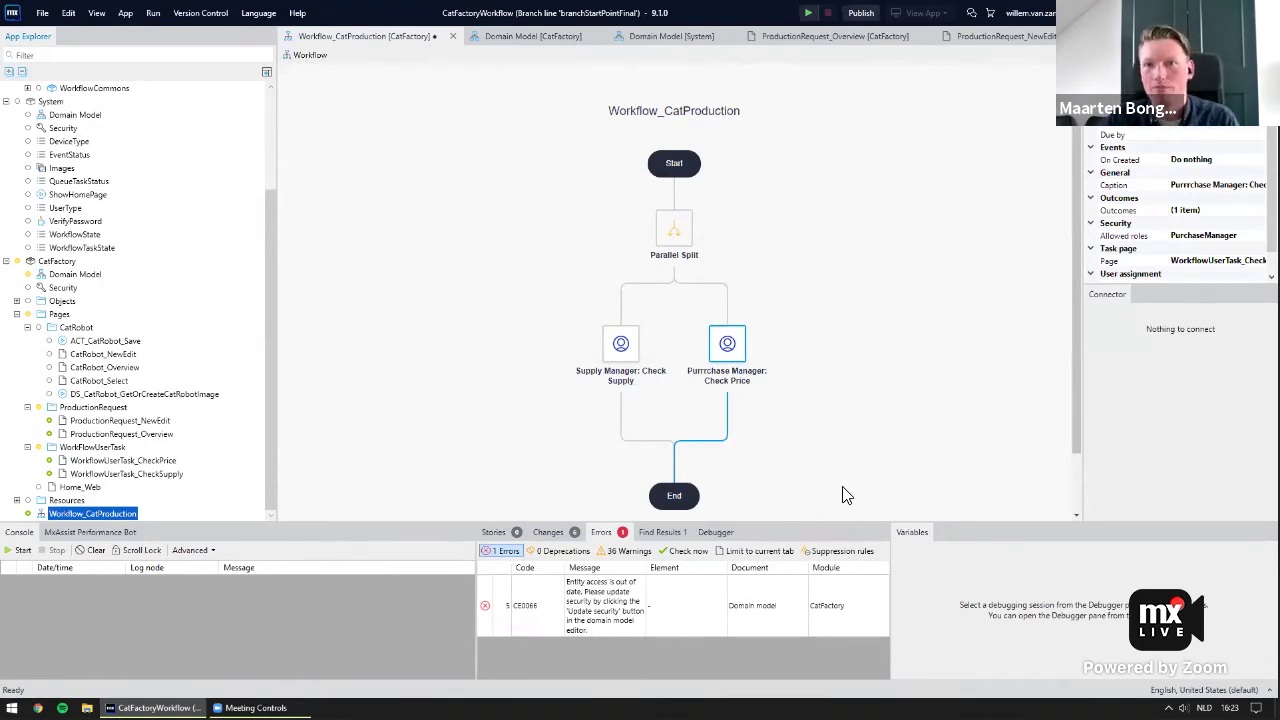
double_click(633, 611)
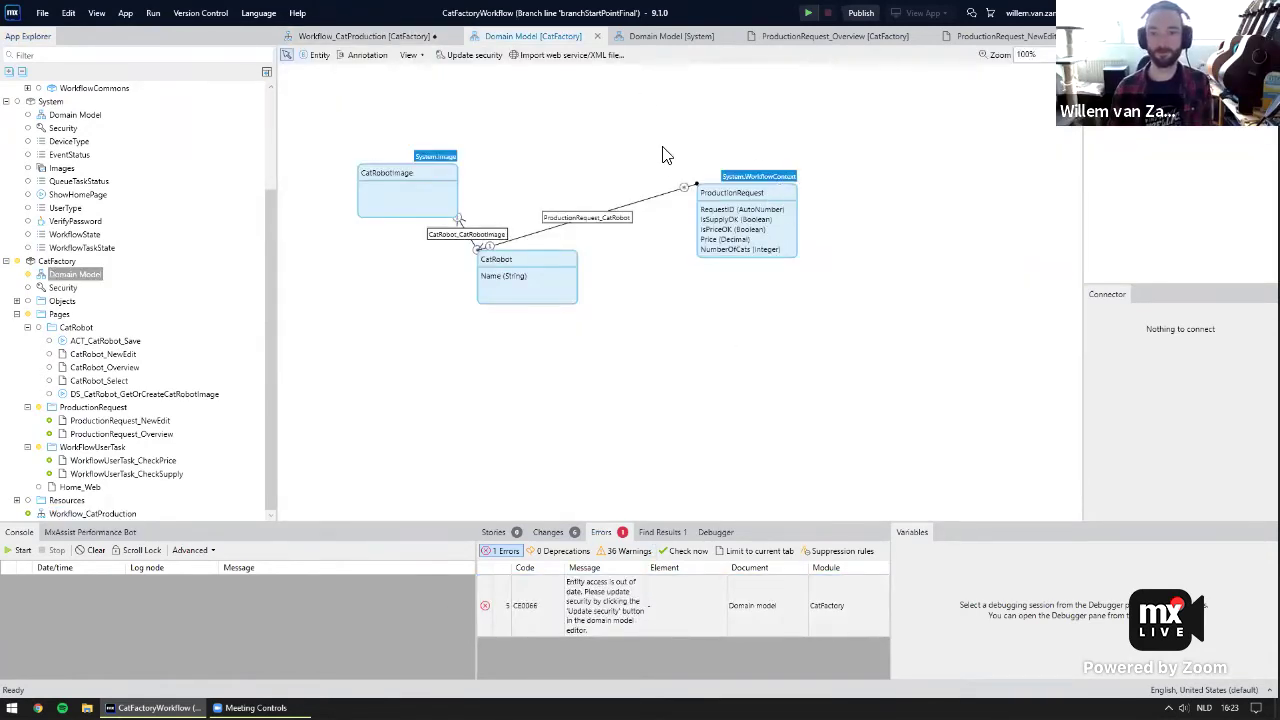
left_click(474, 55)
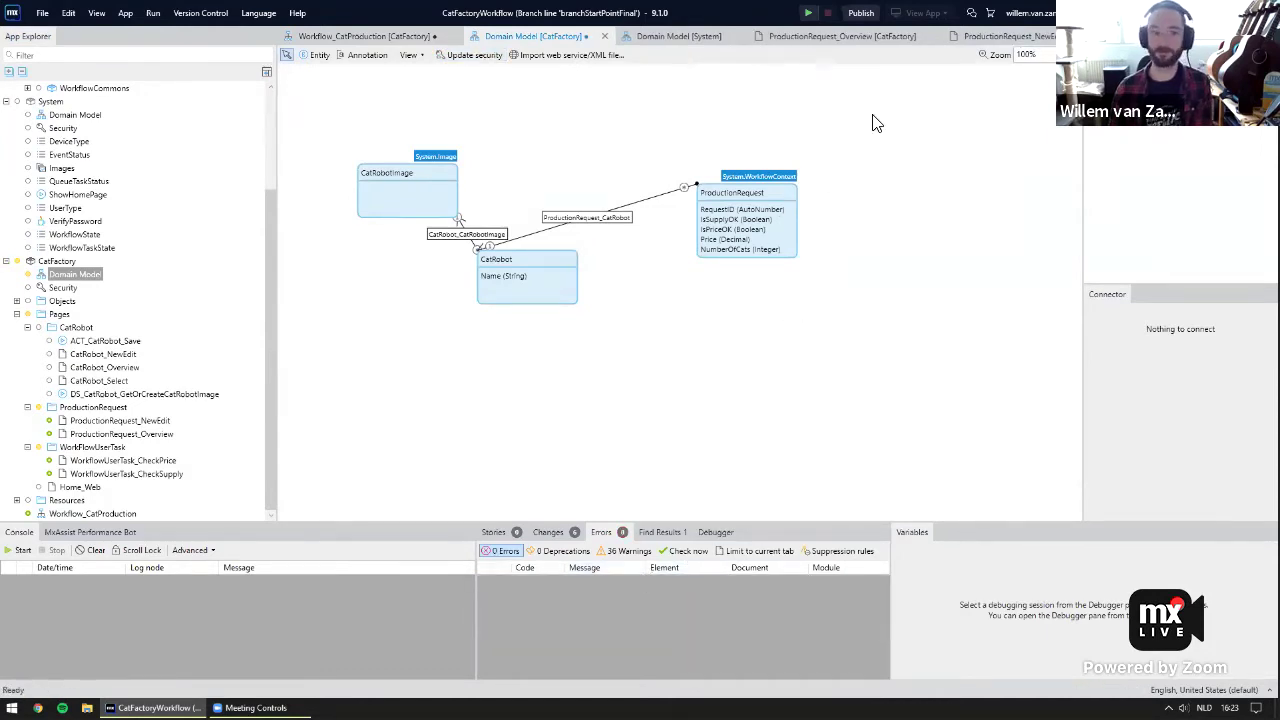
Run the app locally with all changes saved and open it in the browser.
left_click(809, 15)
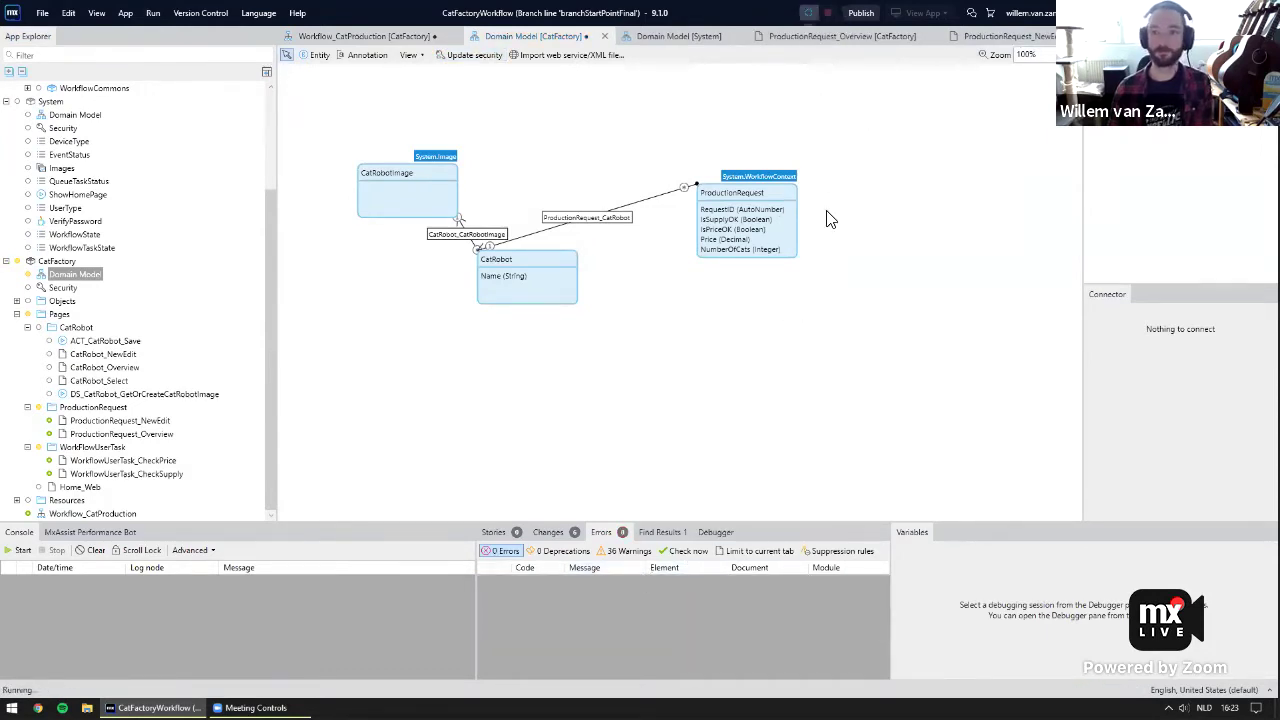
left_click(732, 409)
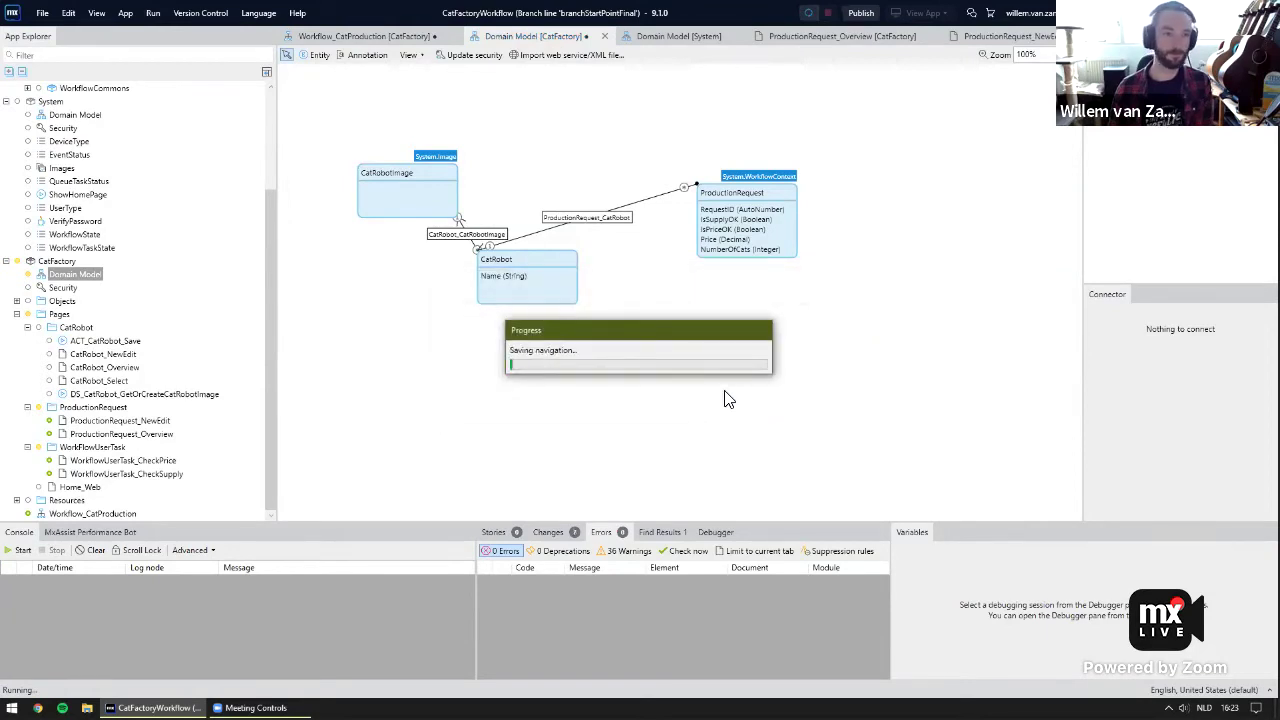
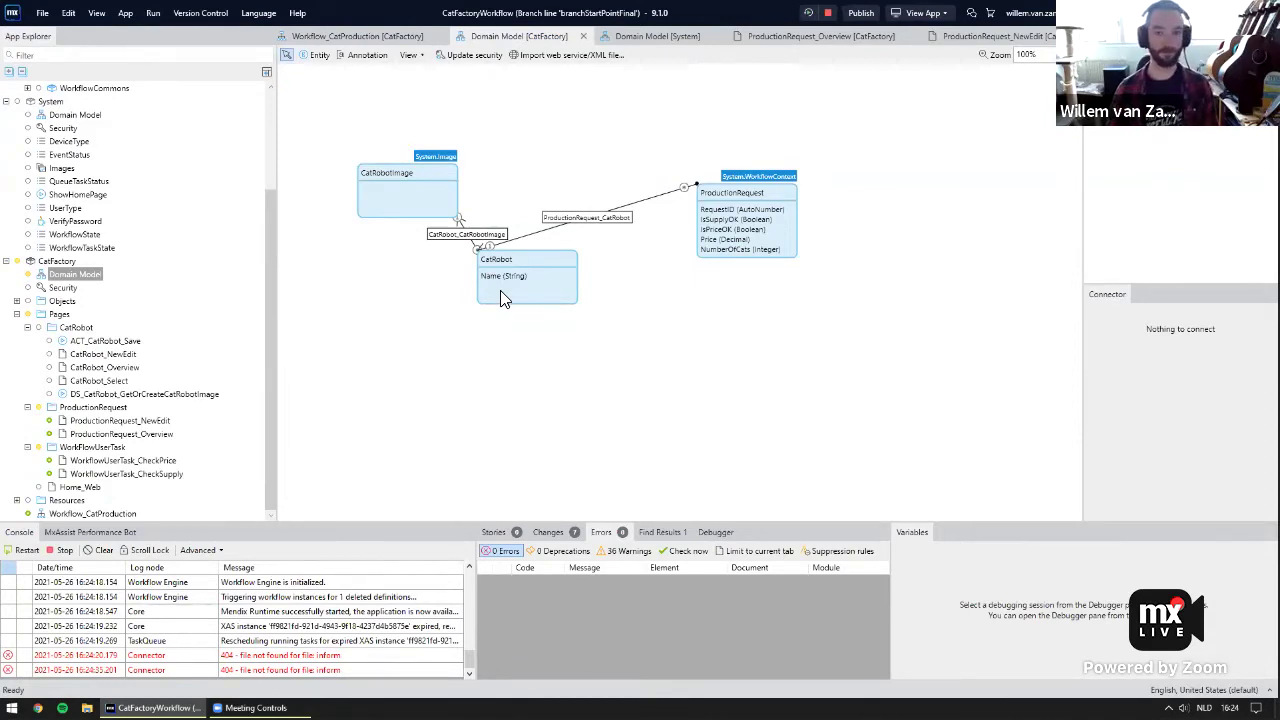
key("F9")
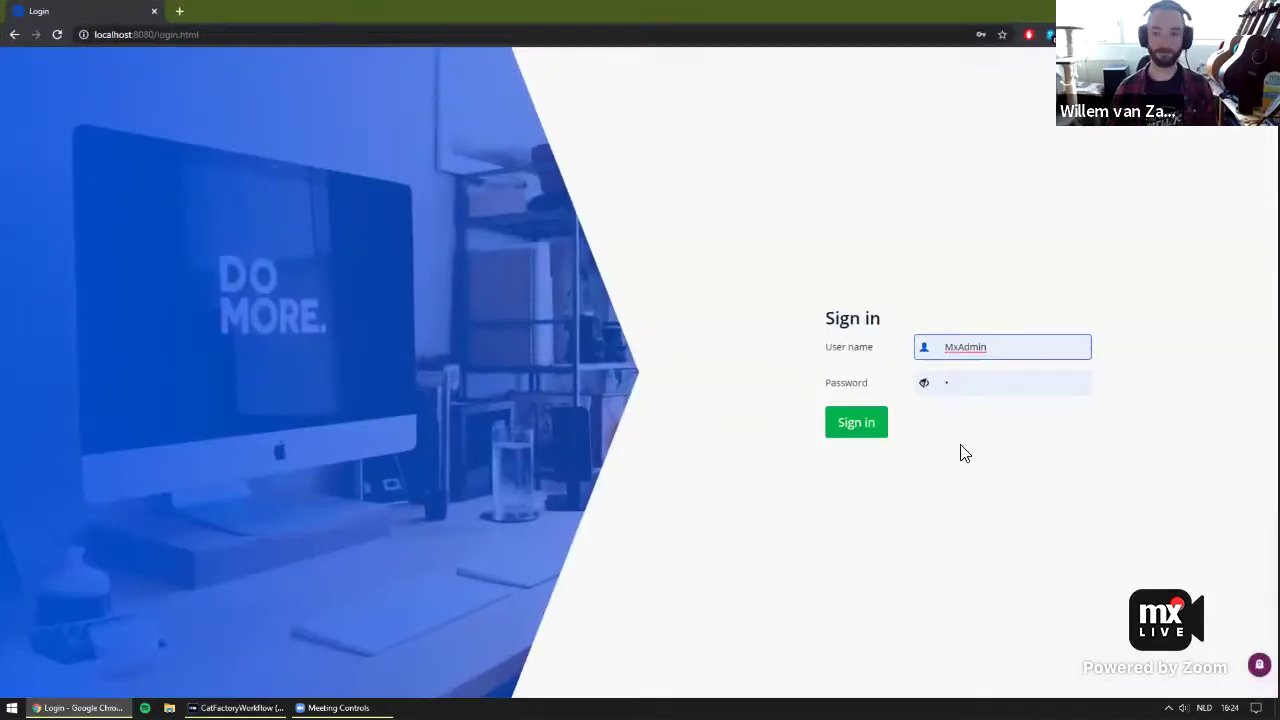
Sign in to the Cat Factory app with the prefilled administrator account and switch to the ProductManager demo user.
left_click(860, 424)
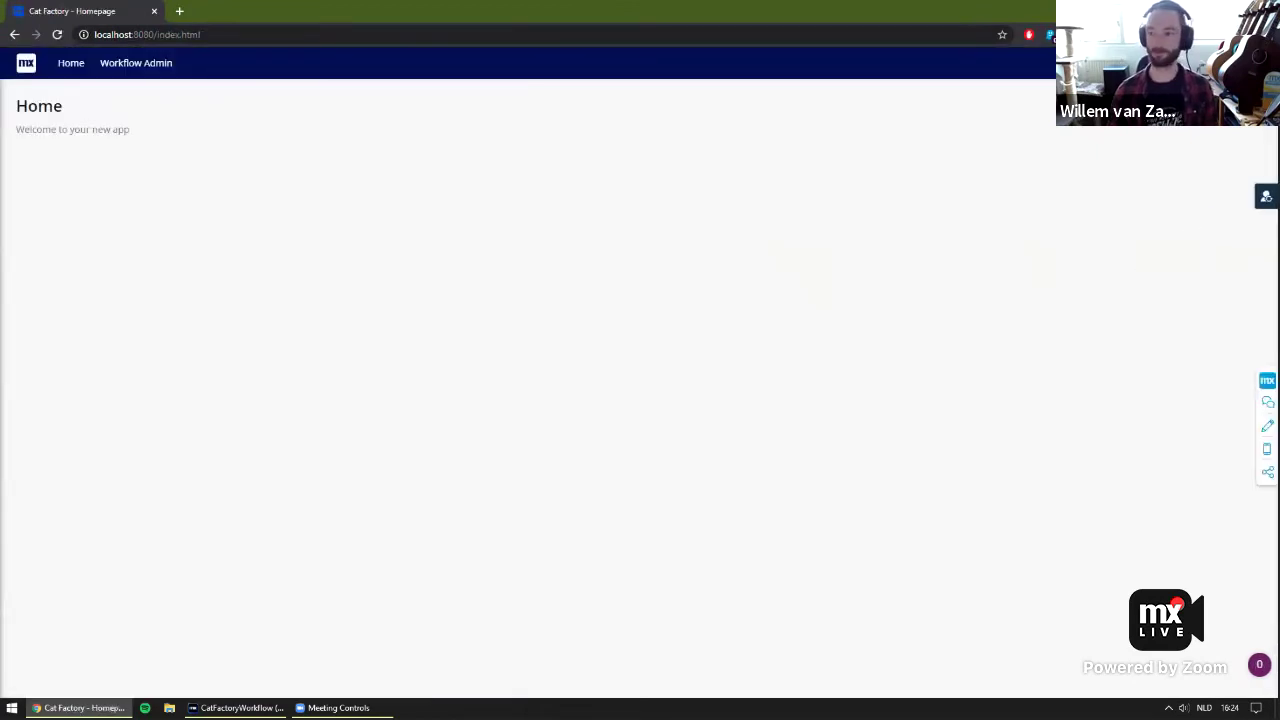
left_click(1266, 196)
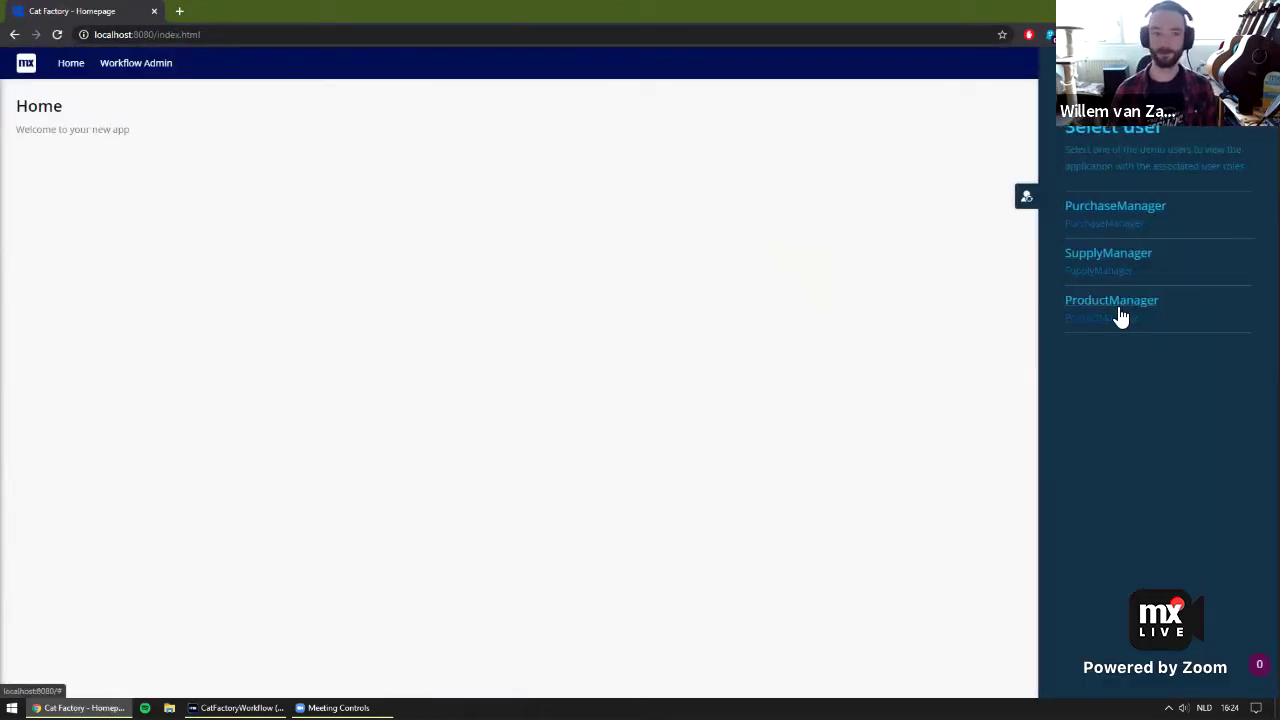
left_click(1120, 316)
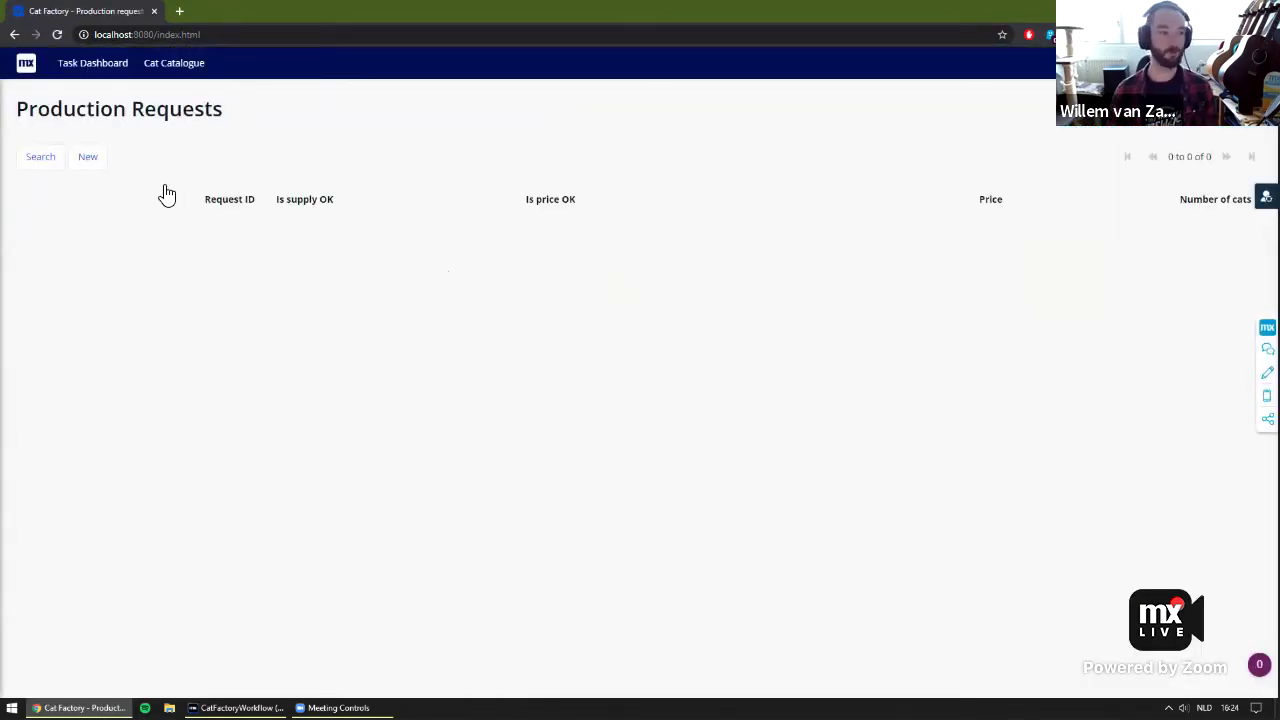
Create a production request for 500 cats with the Predator Cat robot and start production.
left_click(92, 160)
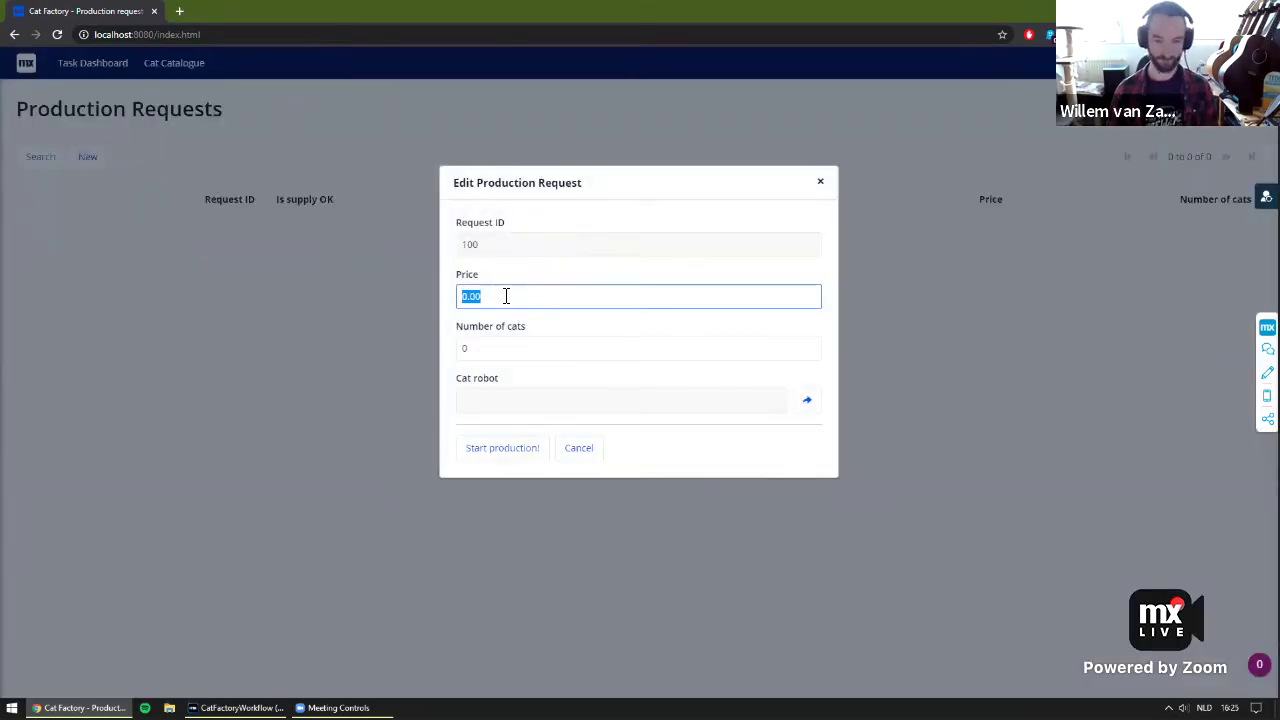
left_click(520, 348)
type("500")
left_click(810, 403)
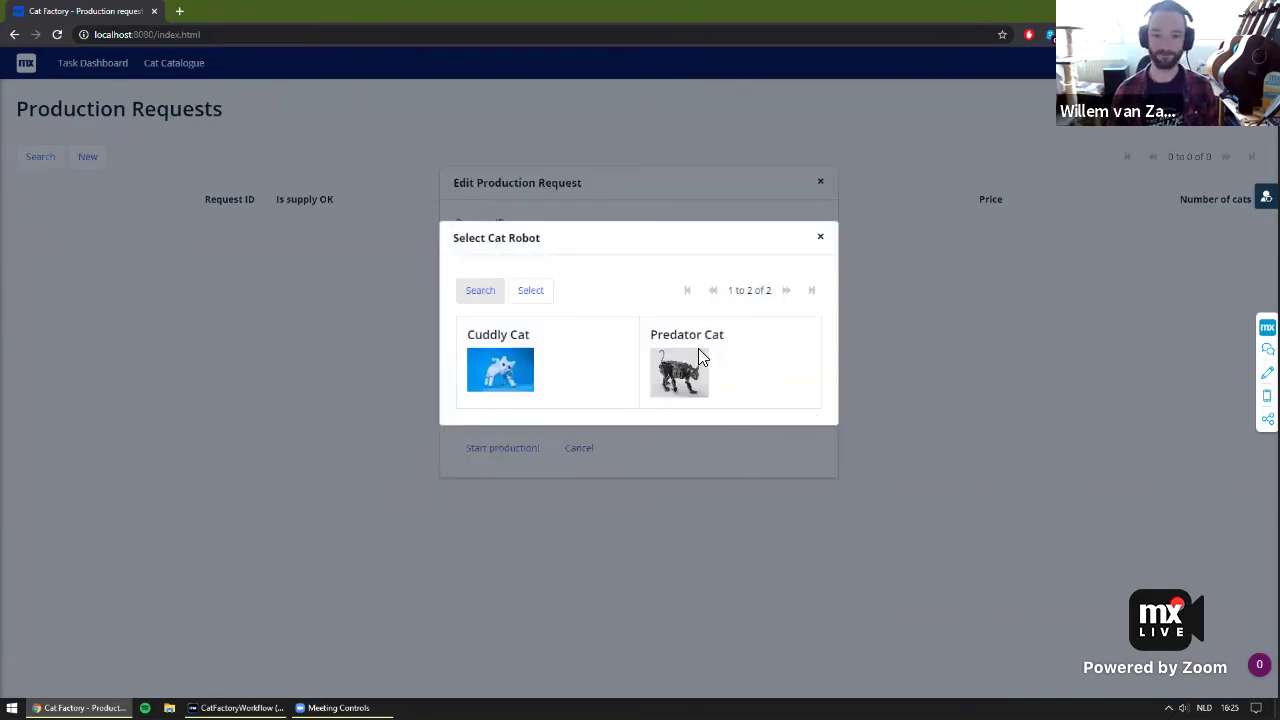
left_click(698, 355)
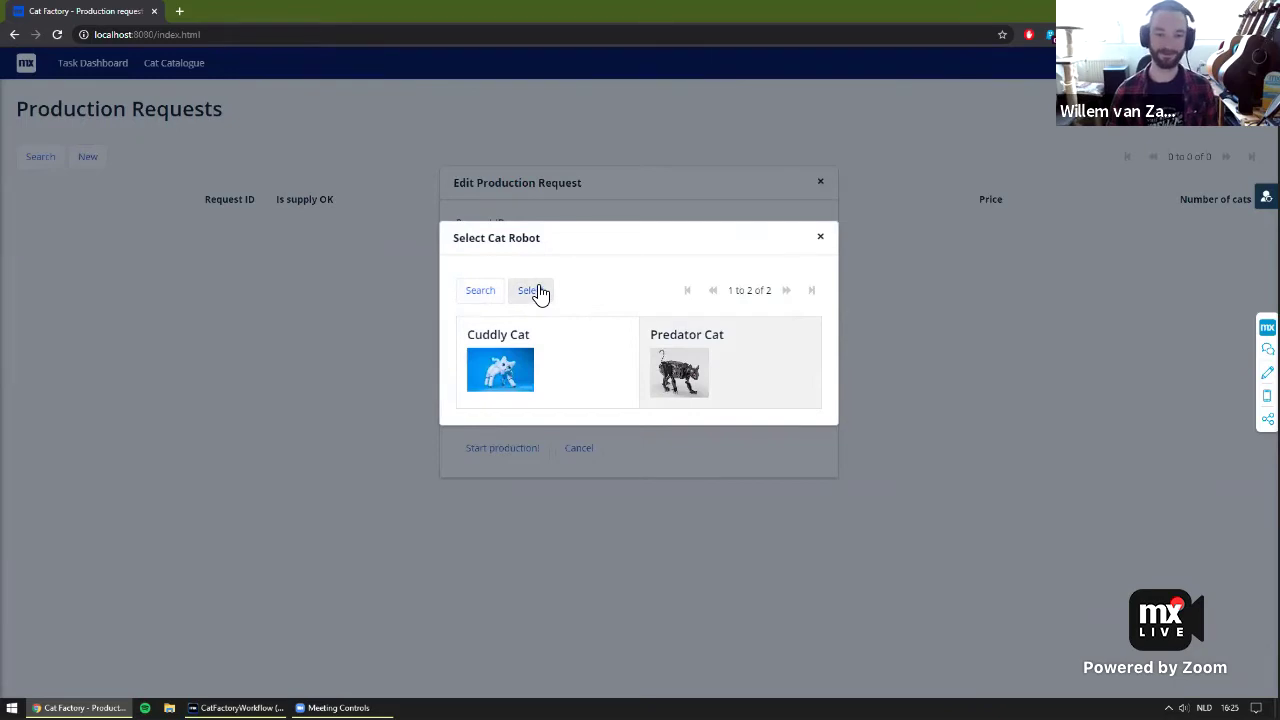
left_click(540, 291)
left_click(500, 518)
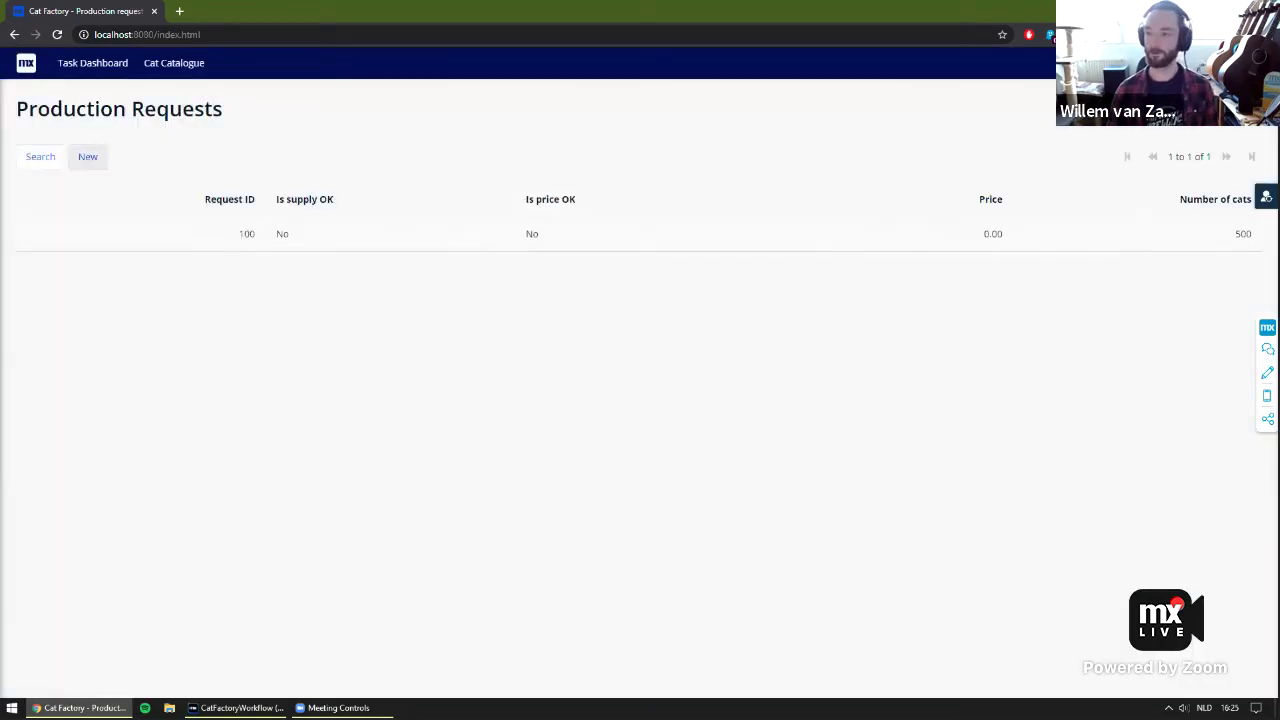
Switch to the PurchaseManager demo user and go to the task lists on the dashboard.
left_click(1266, 197)
left_click(1117, 214)
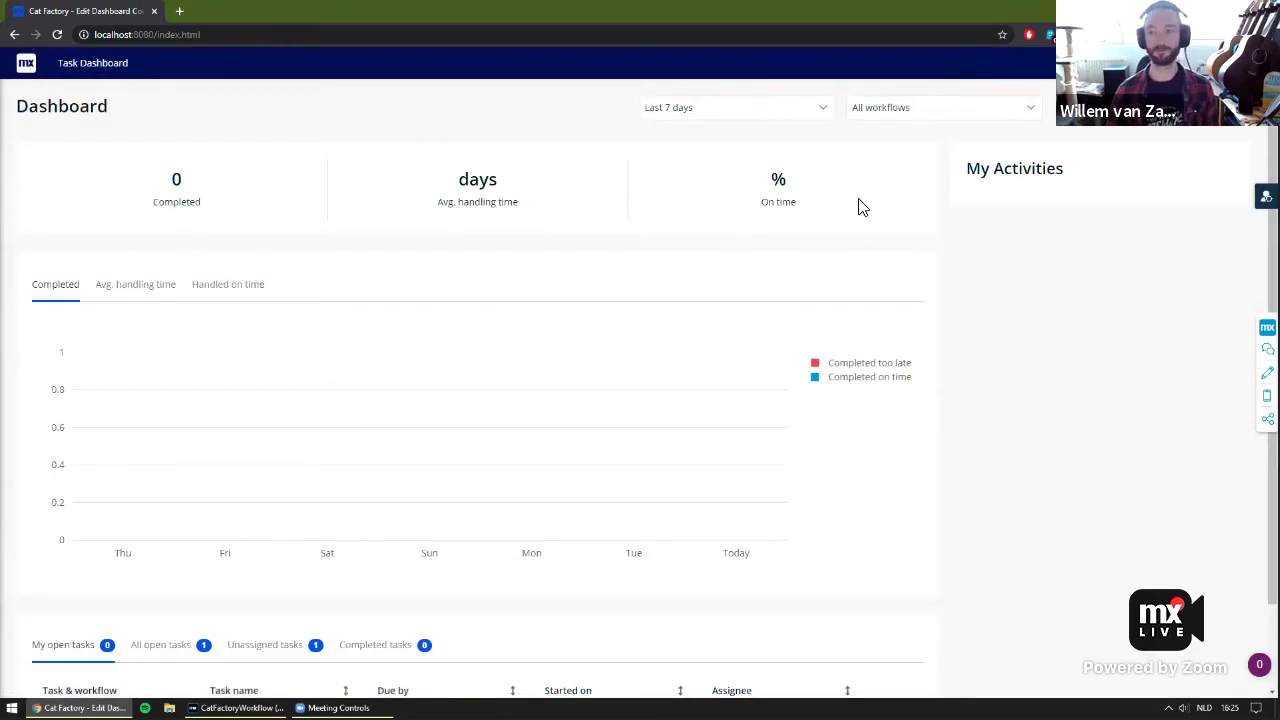
scroll(890, 210, "down", 1)
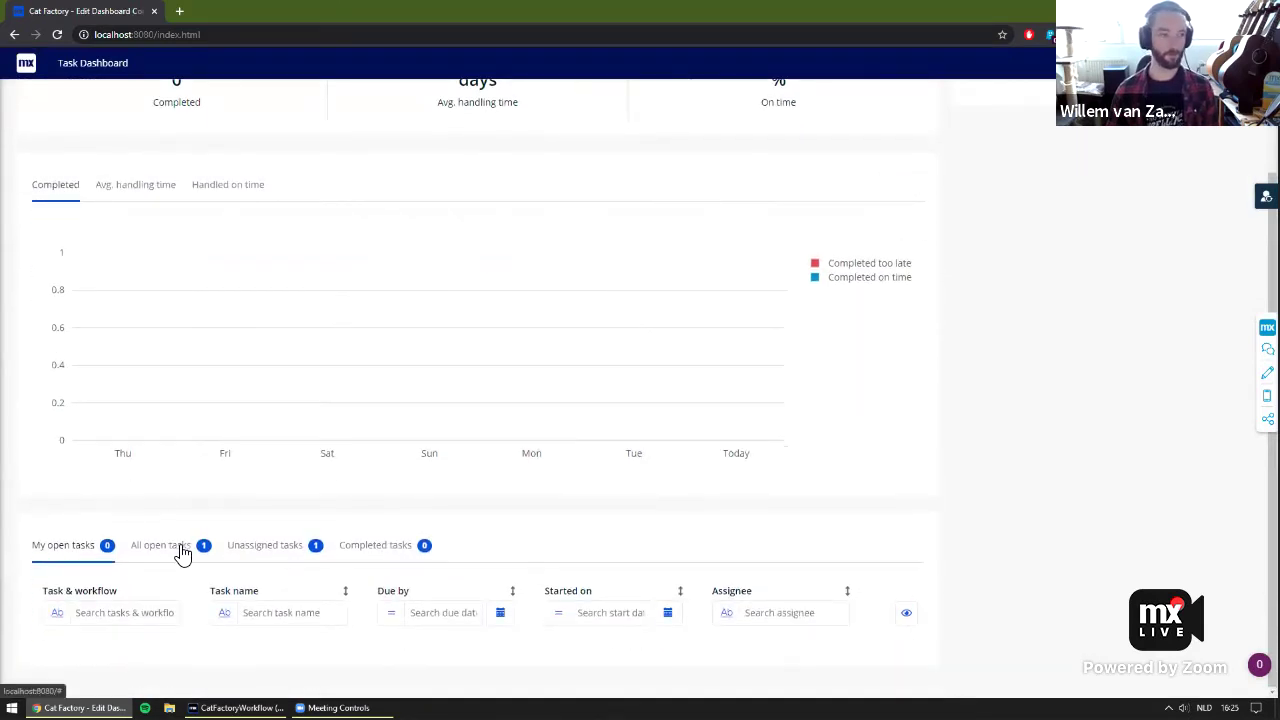
Assign the open Check Price task to the current user, mark the price as OK and complete the task.
left_click(182, 550)
scroll(655, 473, "down", 1)
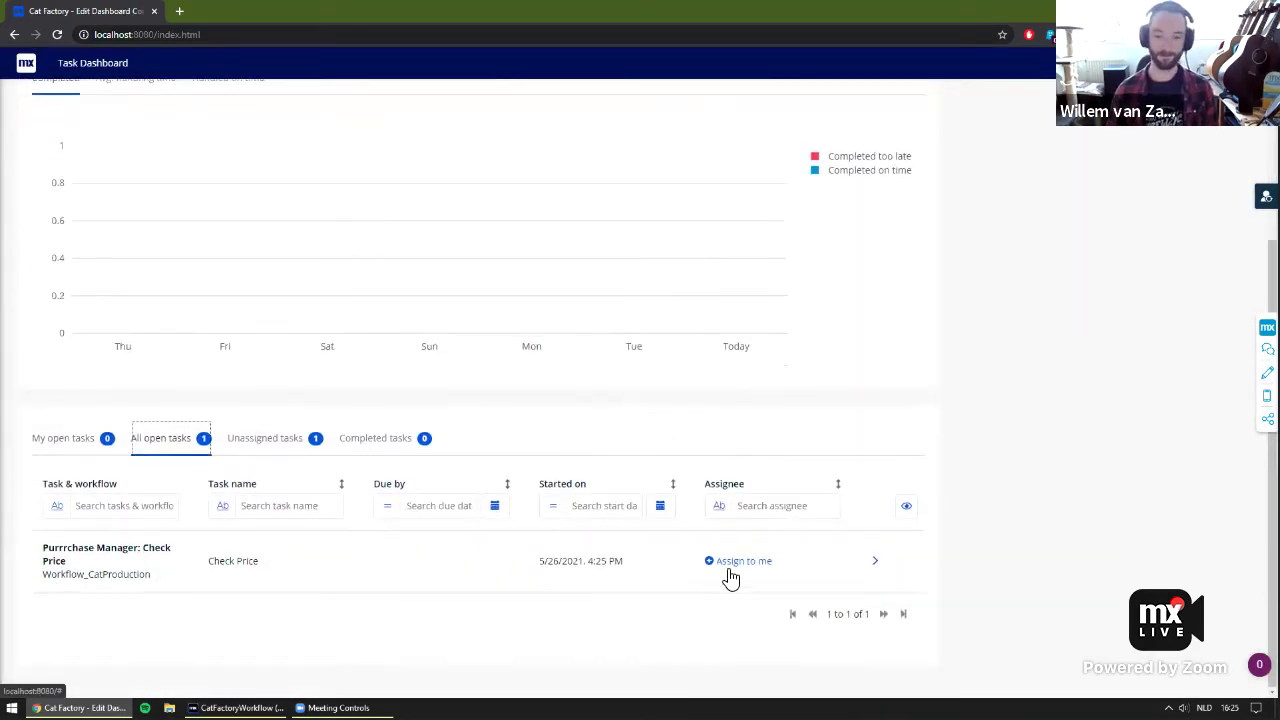
left_click(746, 566)
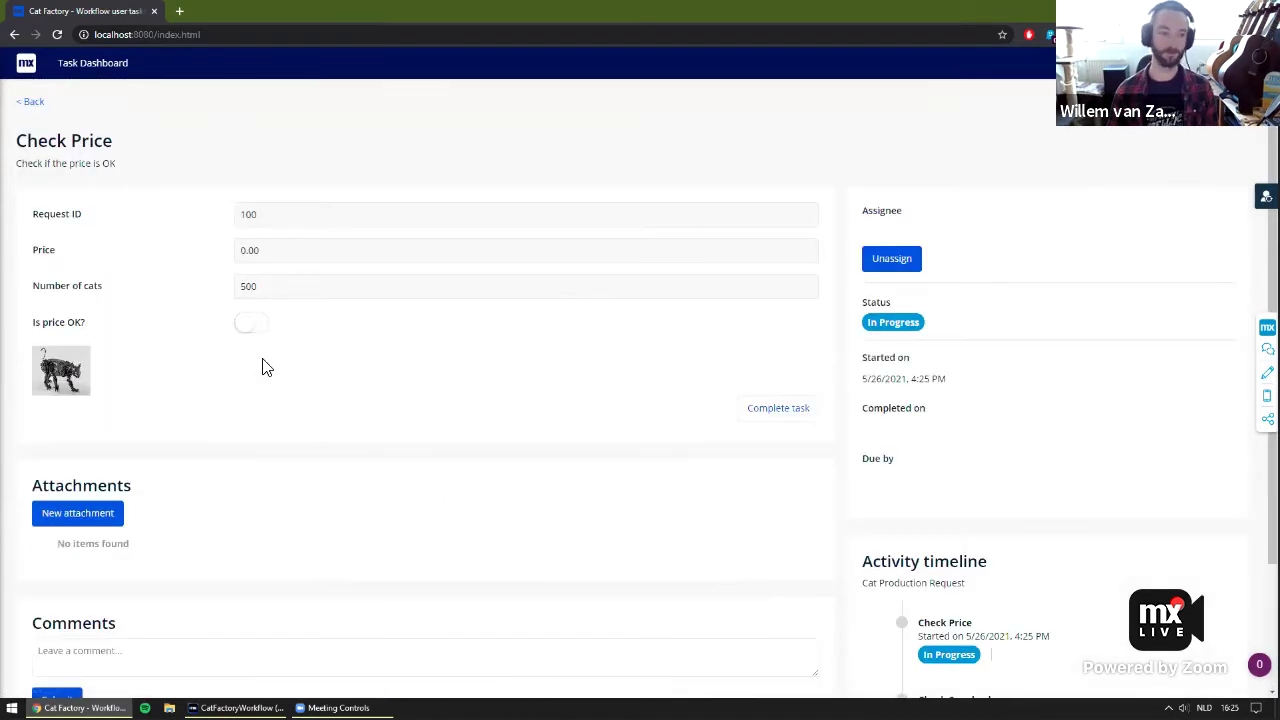
left_click(264, 326)
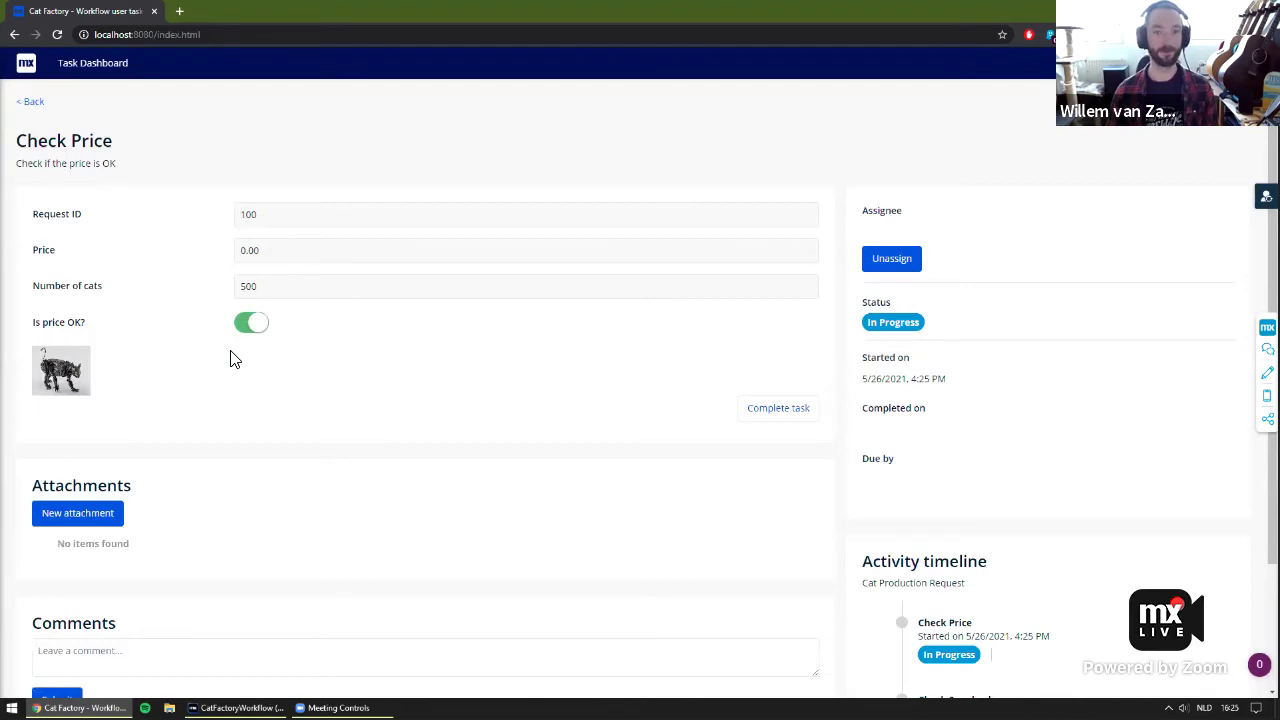
left_click(765, 412)
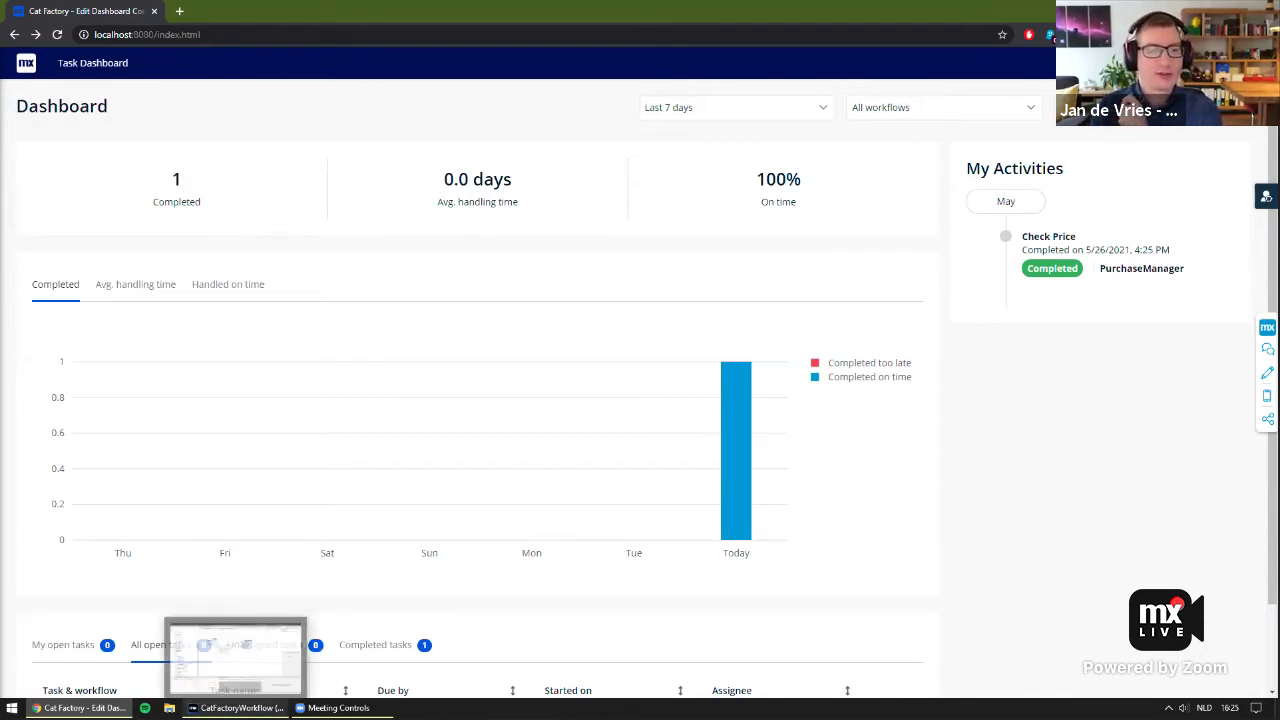
Switch to Mendix Studio Pro and add a Call microflow activity captioned "Start Production" just before the end of Workflow_CatProduction.
left_click(240, 708)
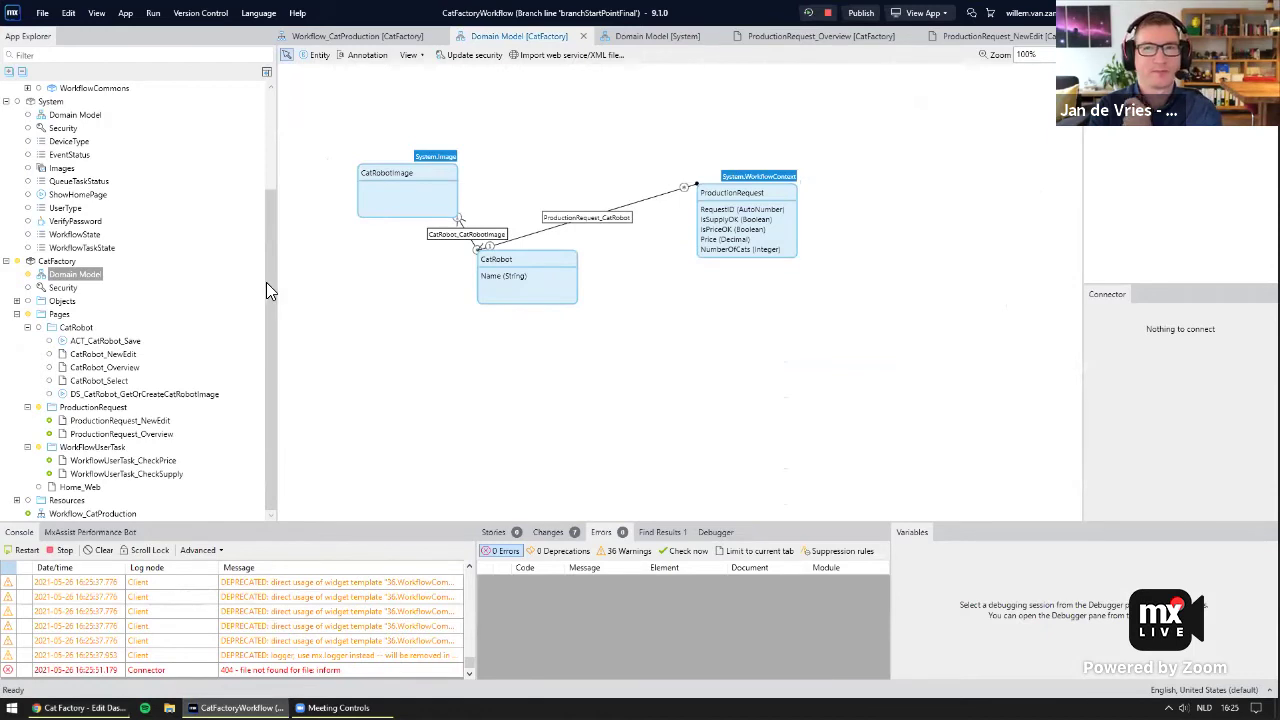
double_click(118, 513)
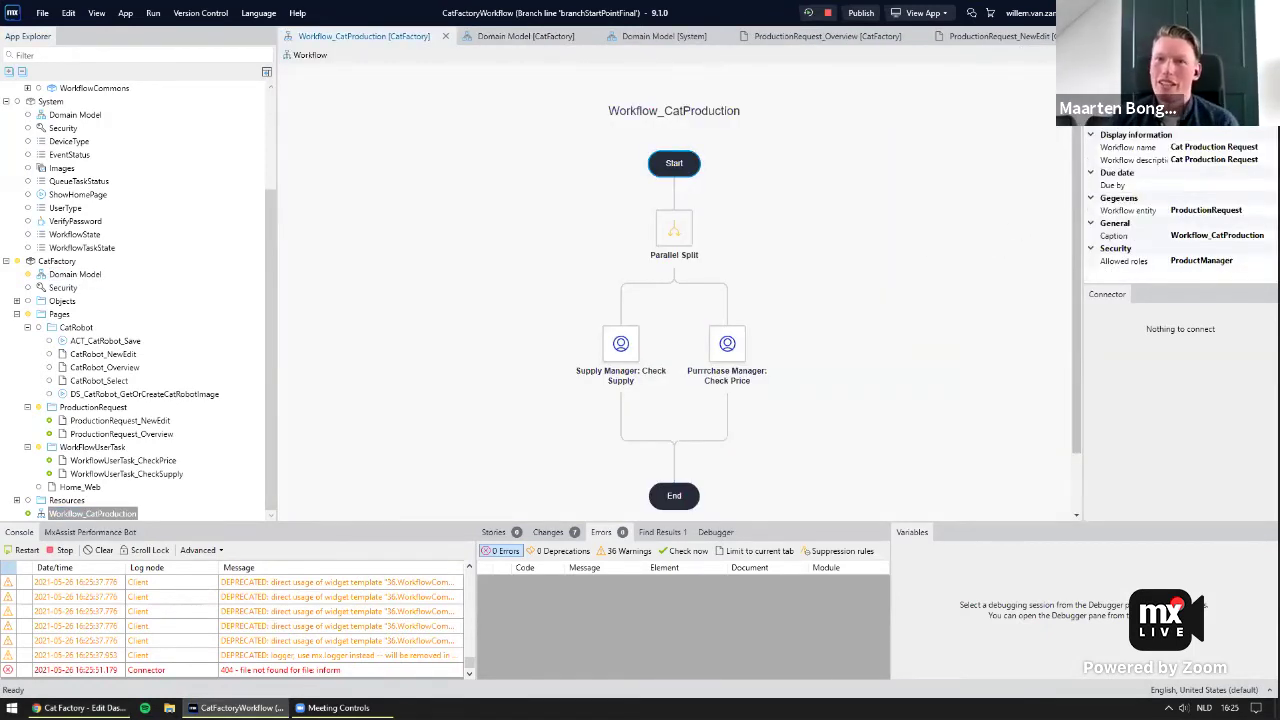
scroll(1010, 277, "down", 2)
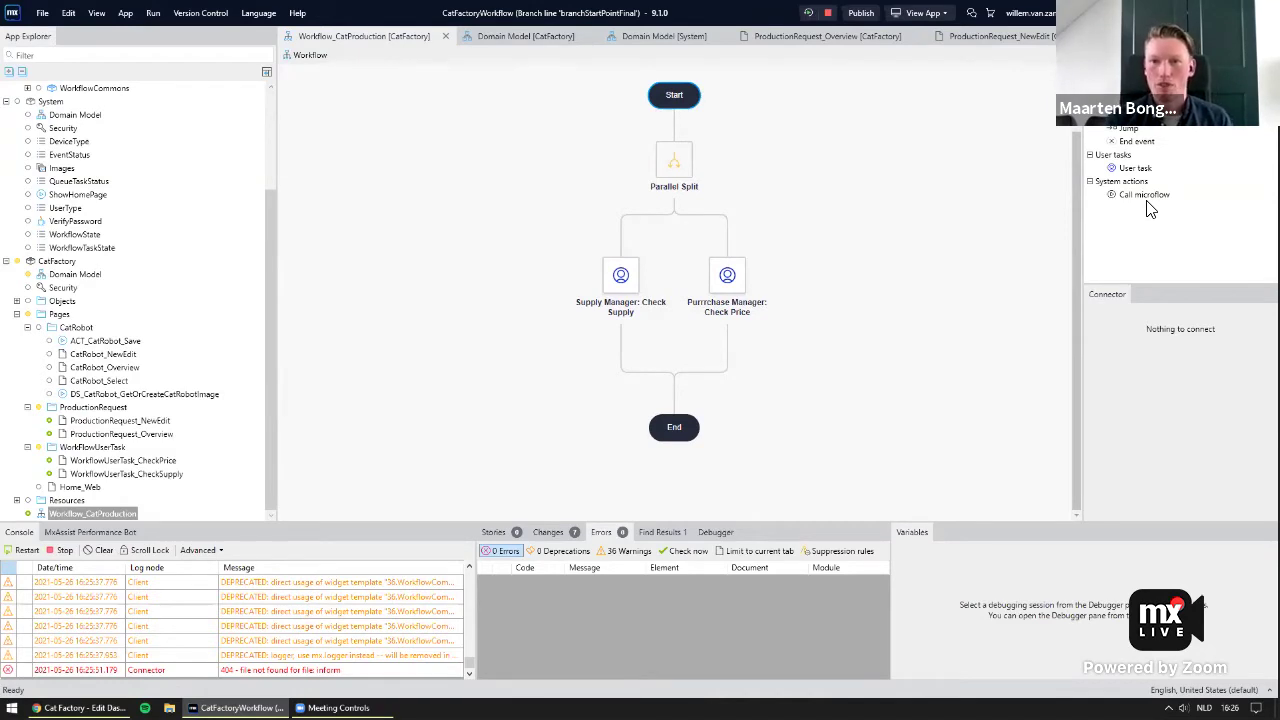
left_click_drag(1150, 195, 687, 438)
scroll(705, 420, "down", 1)
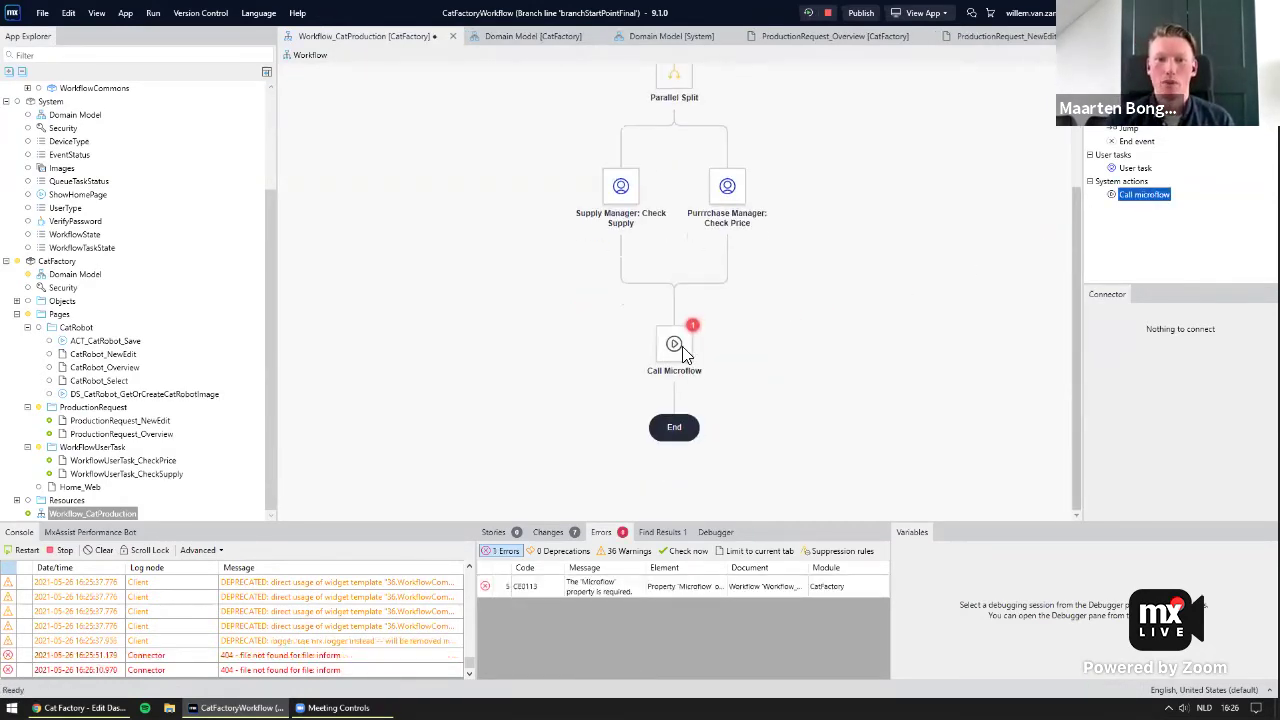
double_click(684, 345)
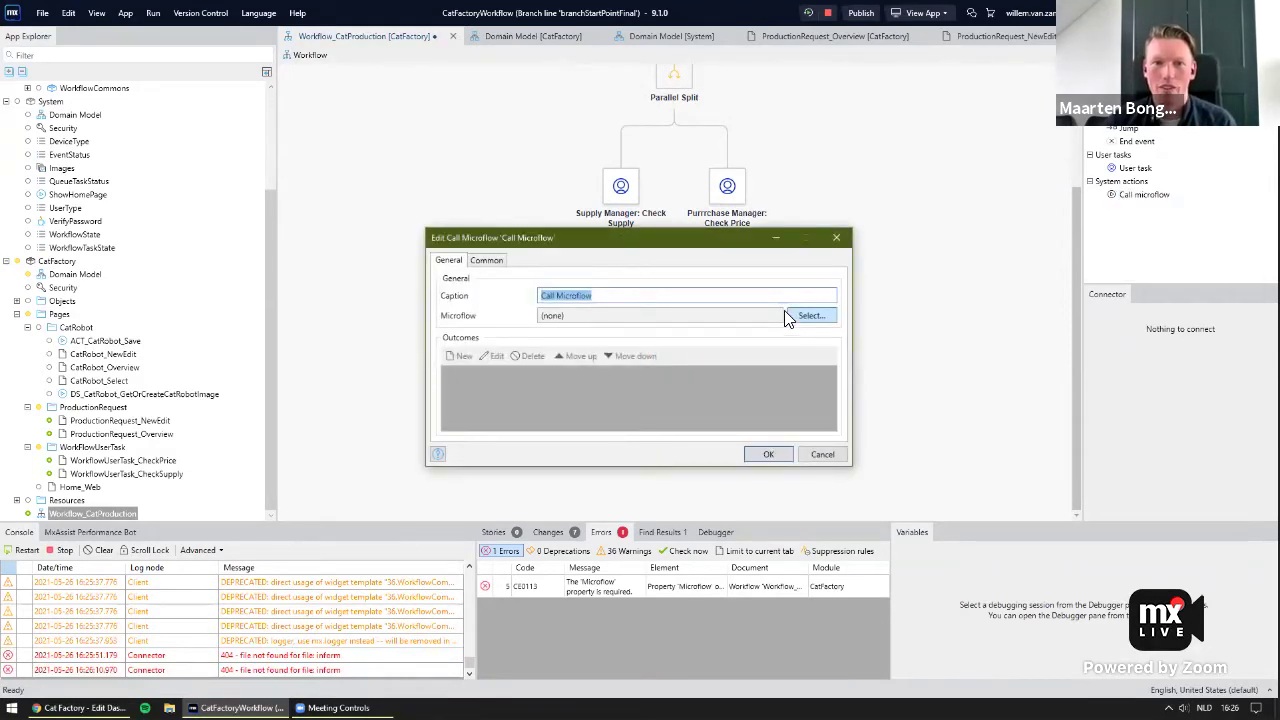
type("Start Production")
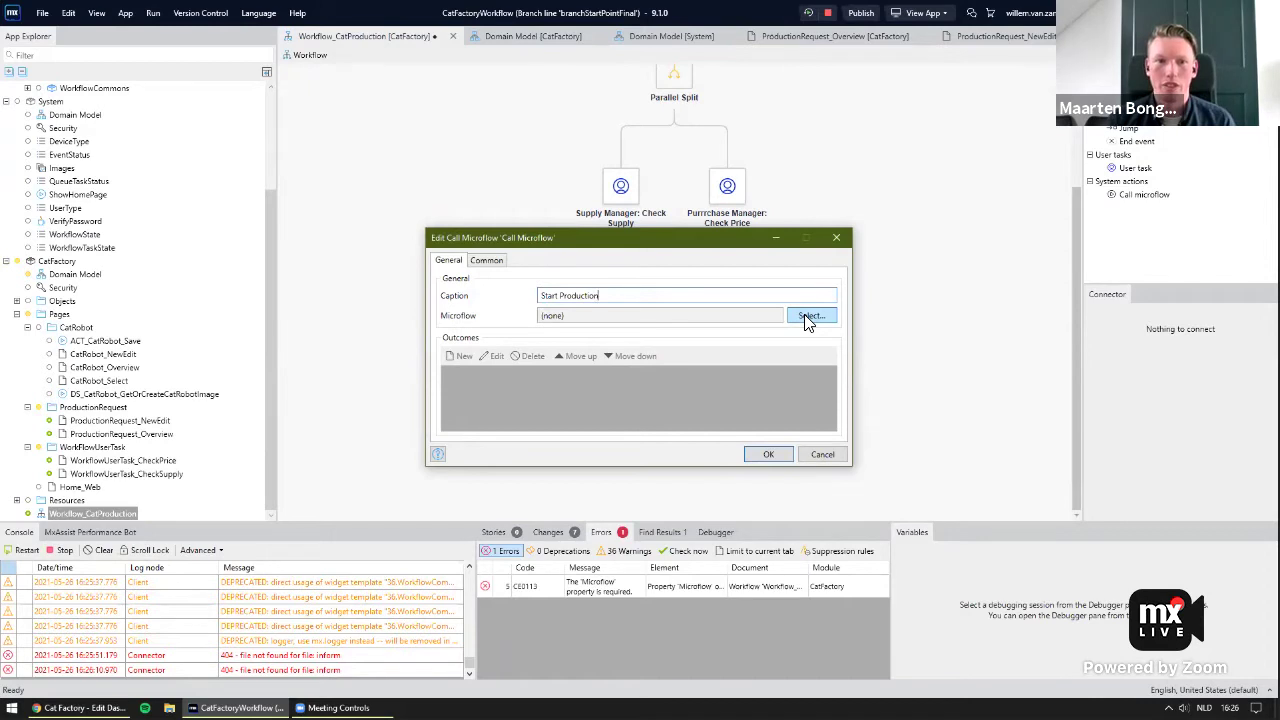
Create the microflow ProductionRequest_StartProduction in the Objects/ProductionRequest folder for the Start Production activity and open it.
left_click(810, 317)
left_click(526, 265)
left_click(553, 278)
left_click(670, 526)
type("ProductionRequest_StartProduction")
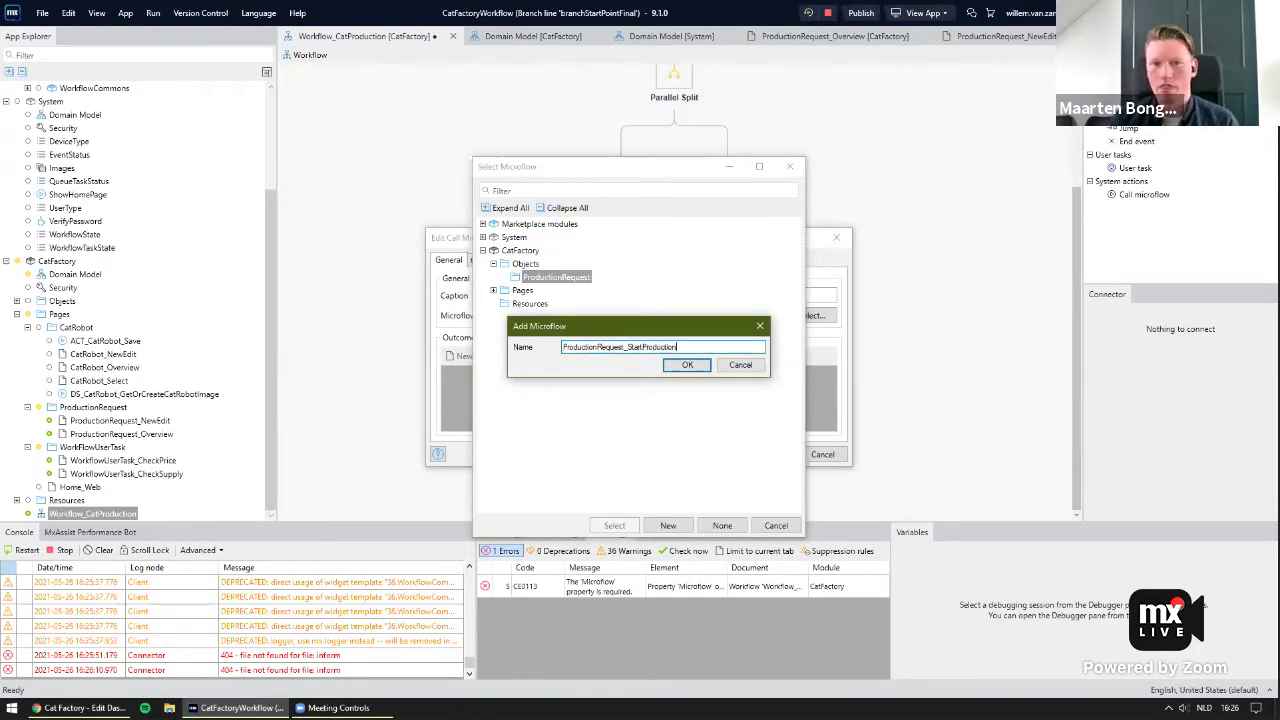
left_click(696, 361)
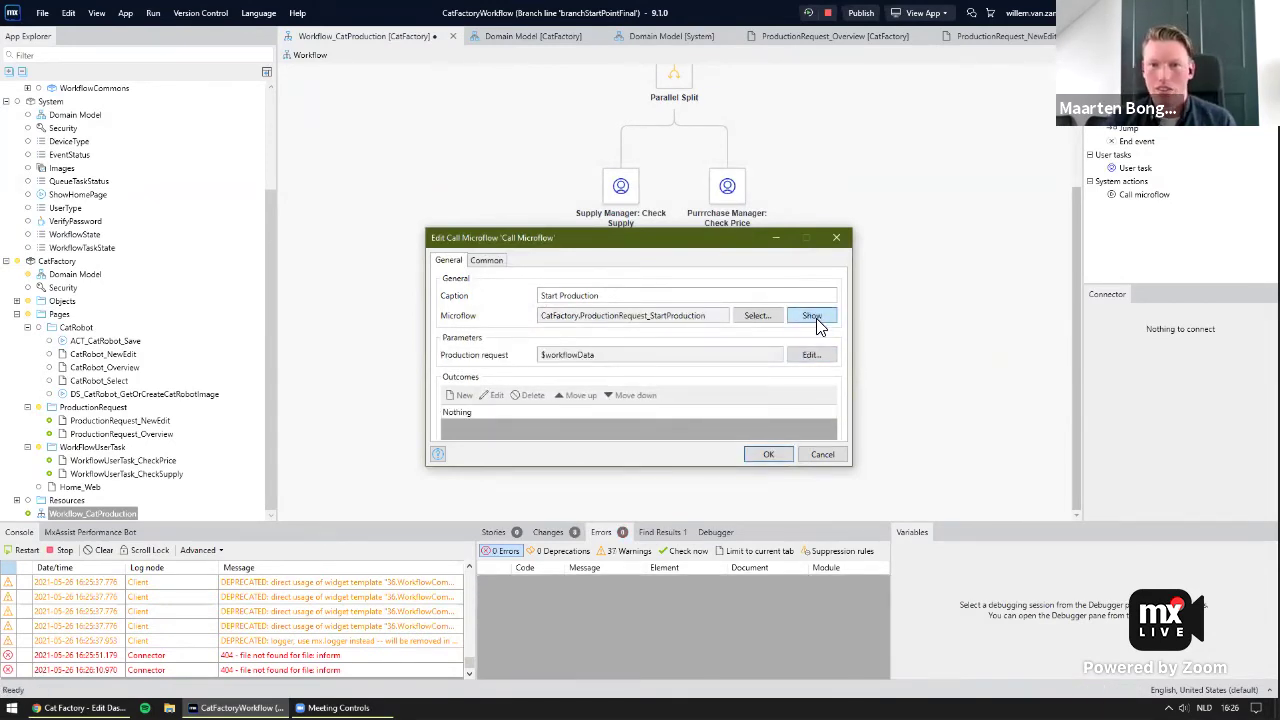
left_click(768, 454)
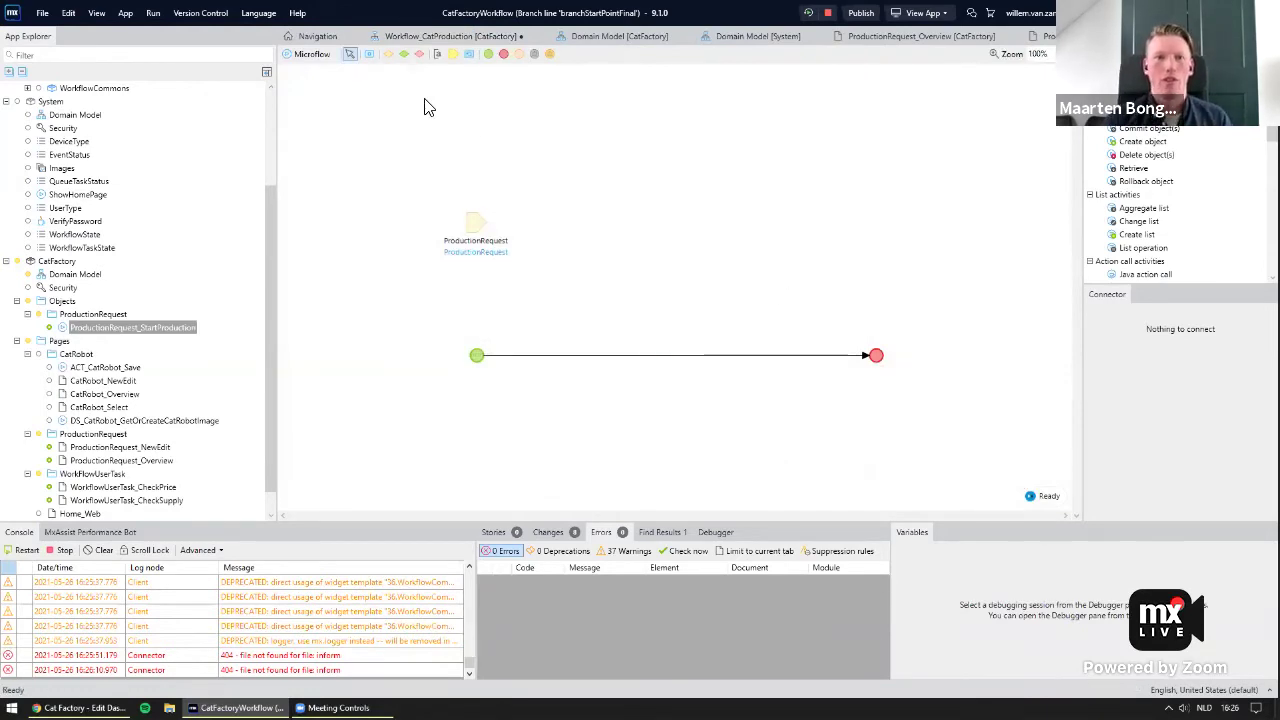
Add an activity between the microflow's start and end and make it a Call REST service action.
left_click(369, 53)
left_click(626, 360)
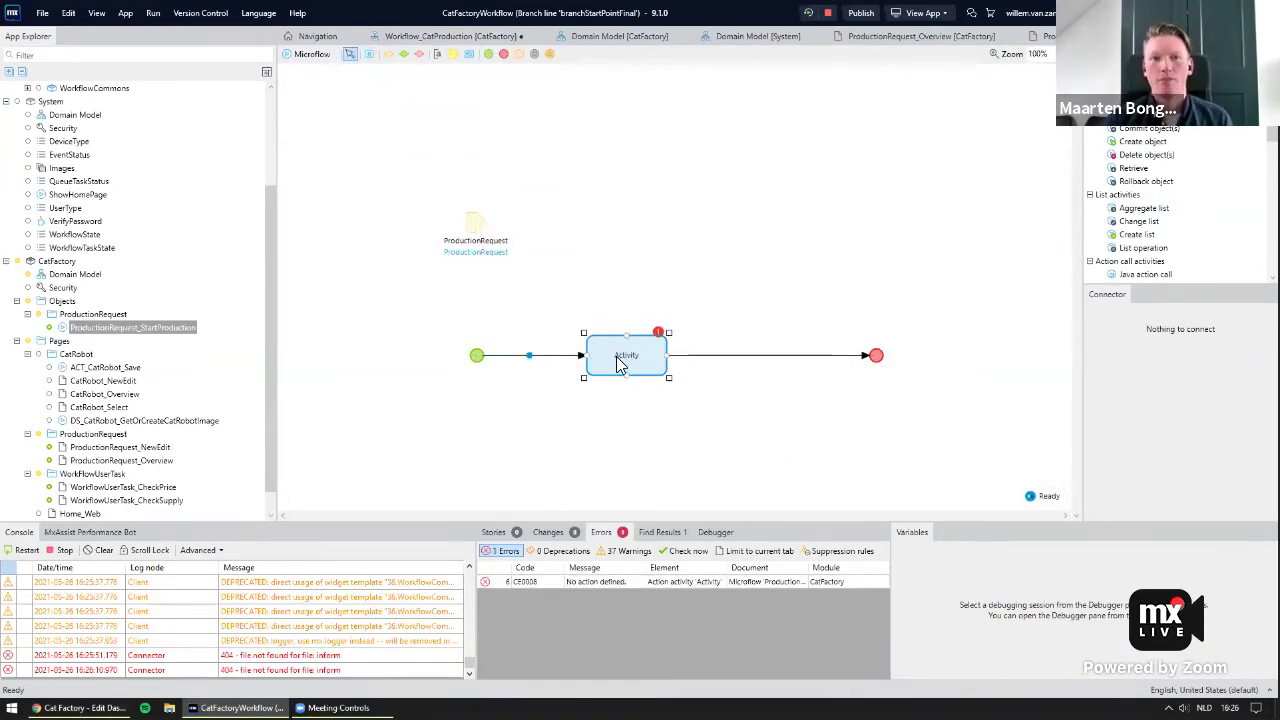
double_click(619, 365)
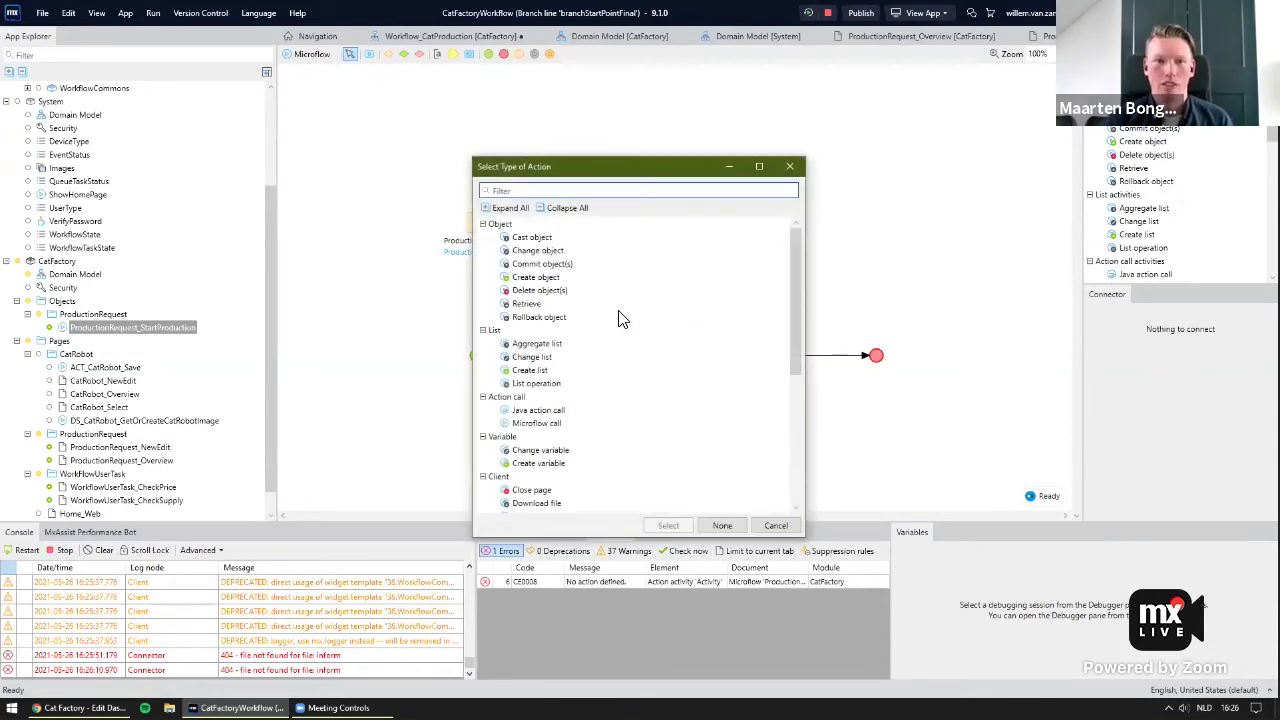
type("call")
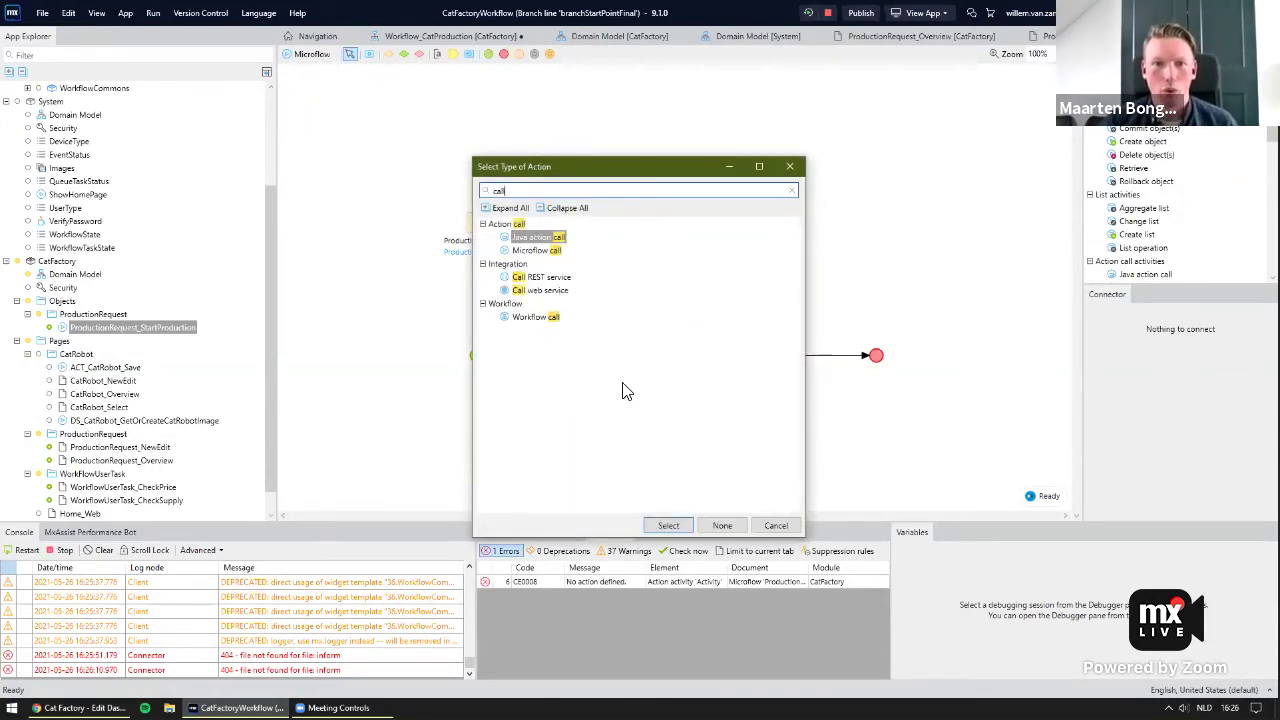
left_click(540, 277)
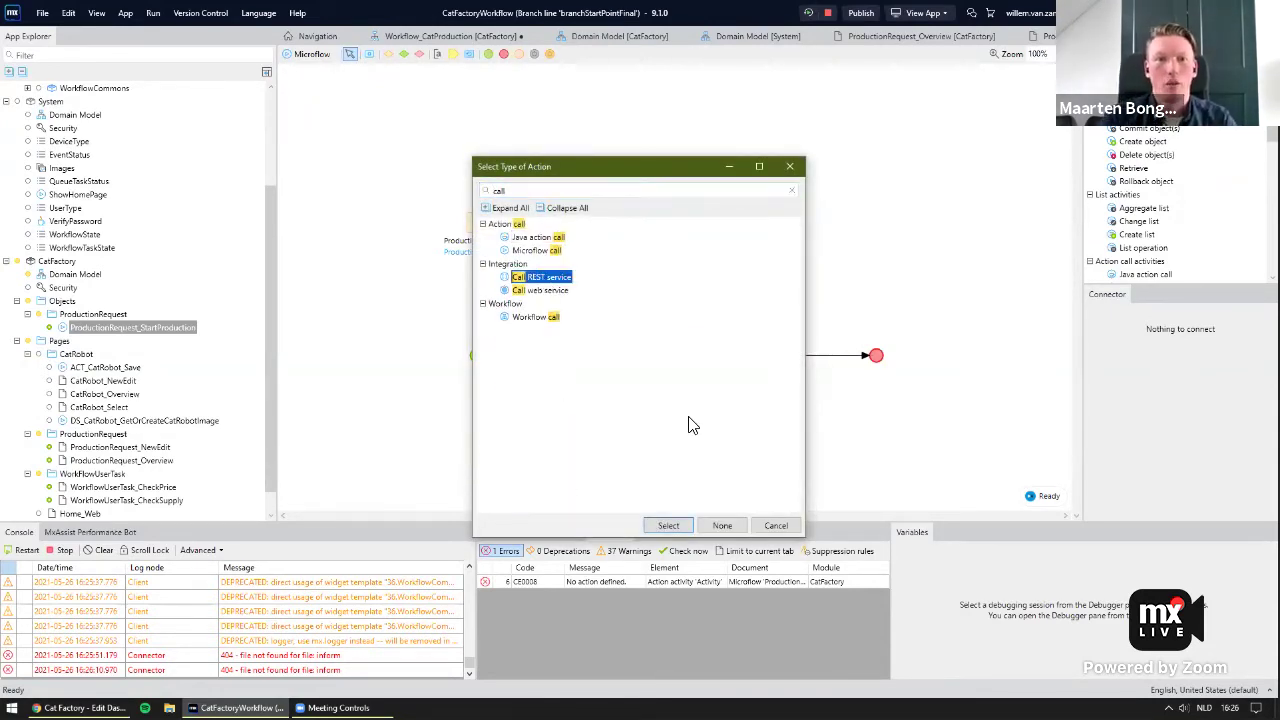
left_click(684, 526)
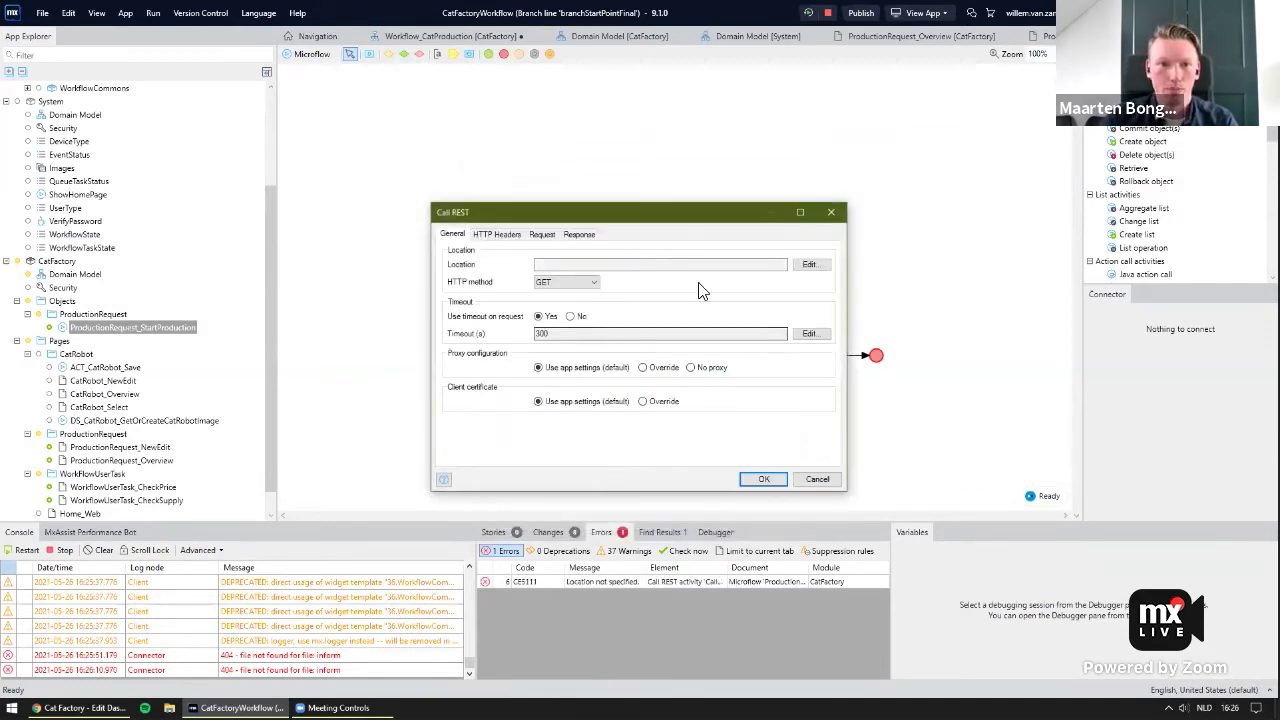
left_click(826, 269)
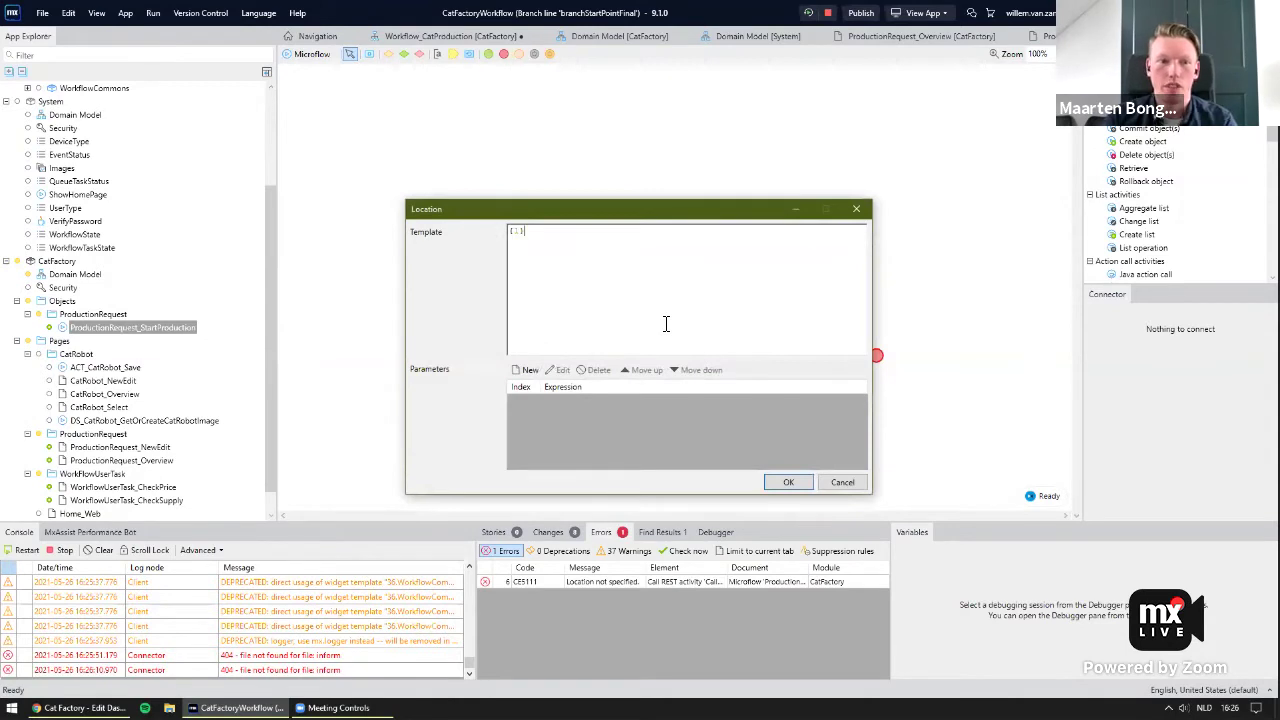
left_click(528, 369)
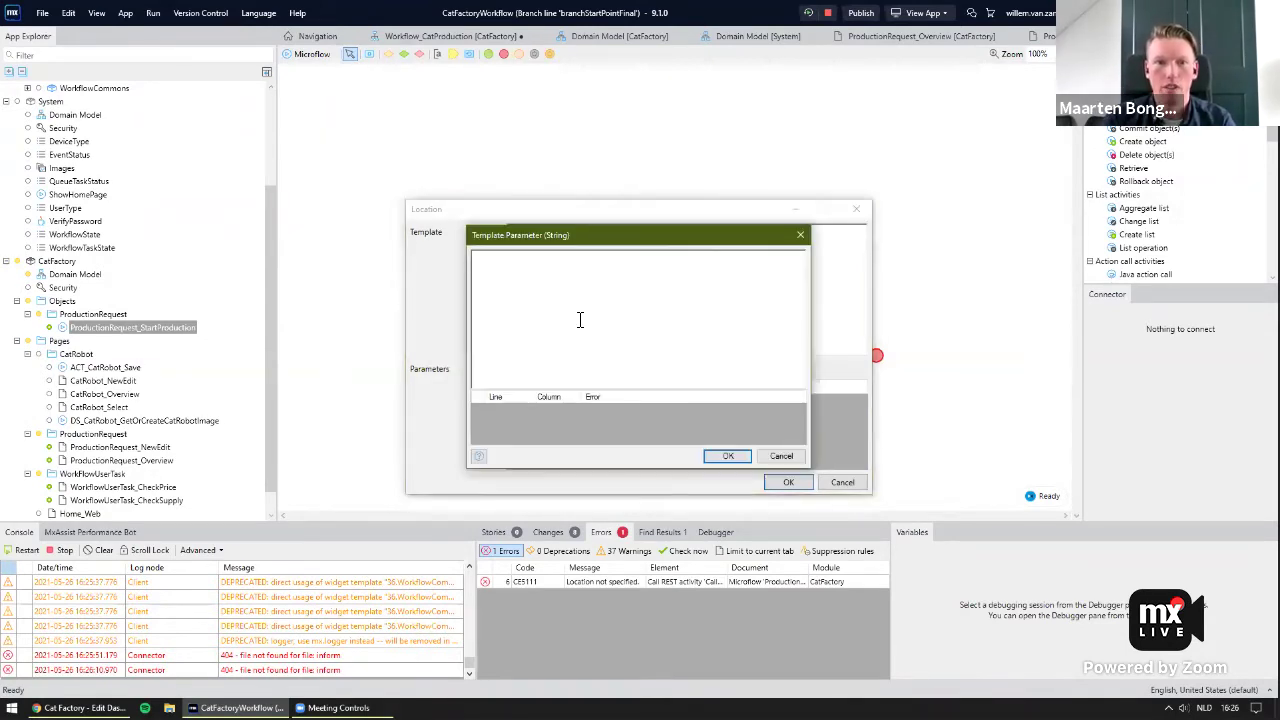
type("@Cat")
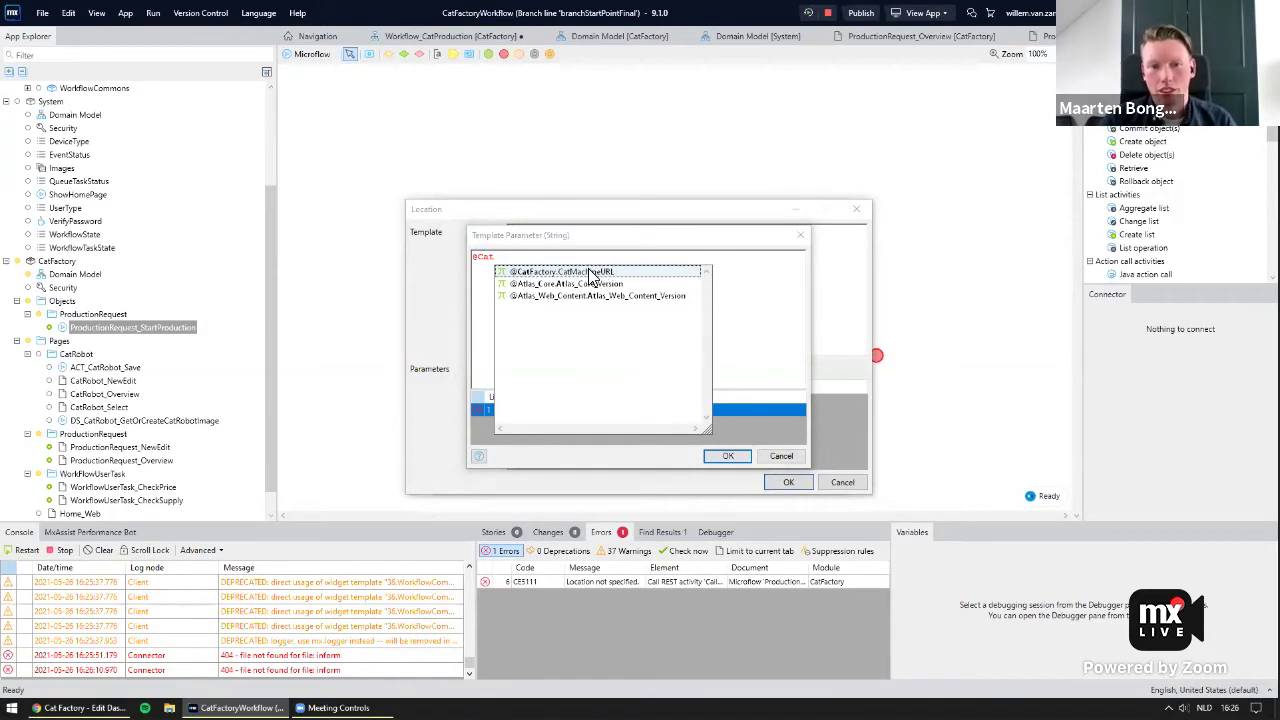
key("Return")
left_click(736, 456)
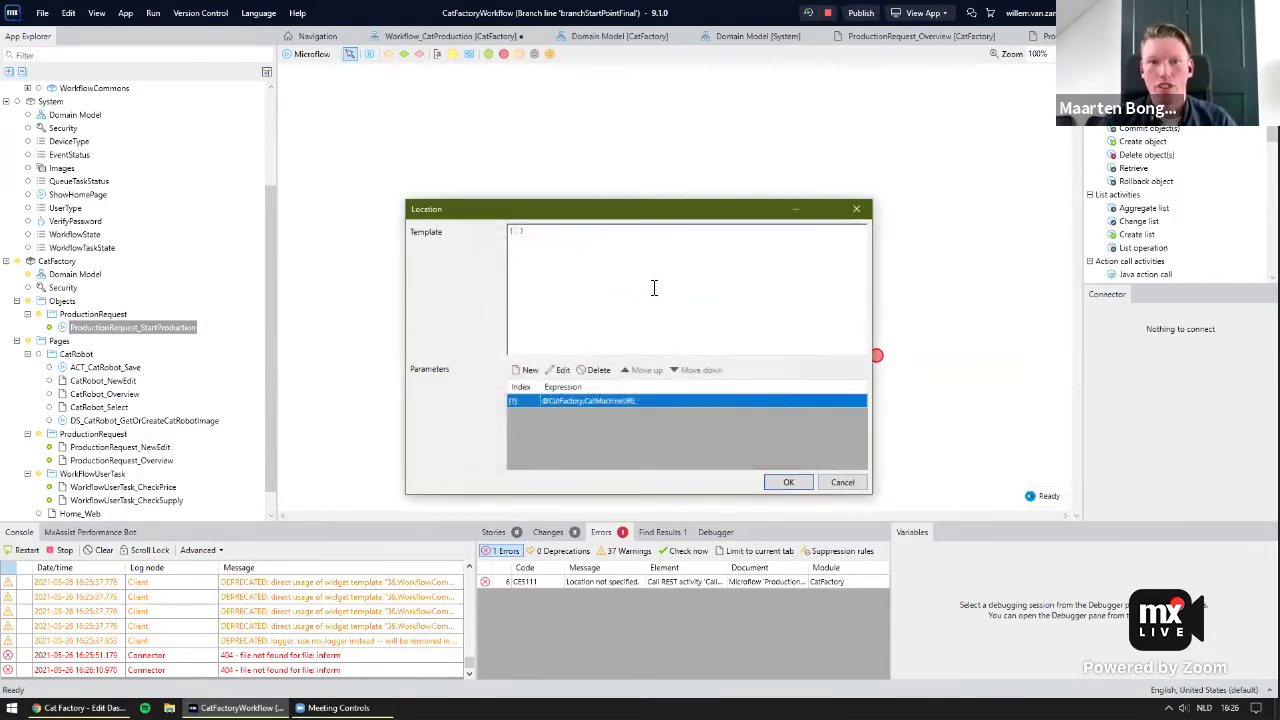
Extend the location template to {1}?RequestID={2} and add toString($ProductionRequest/RequestID) as the second parameter.
type("ID={2}")
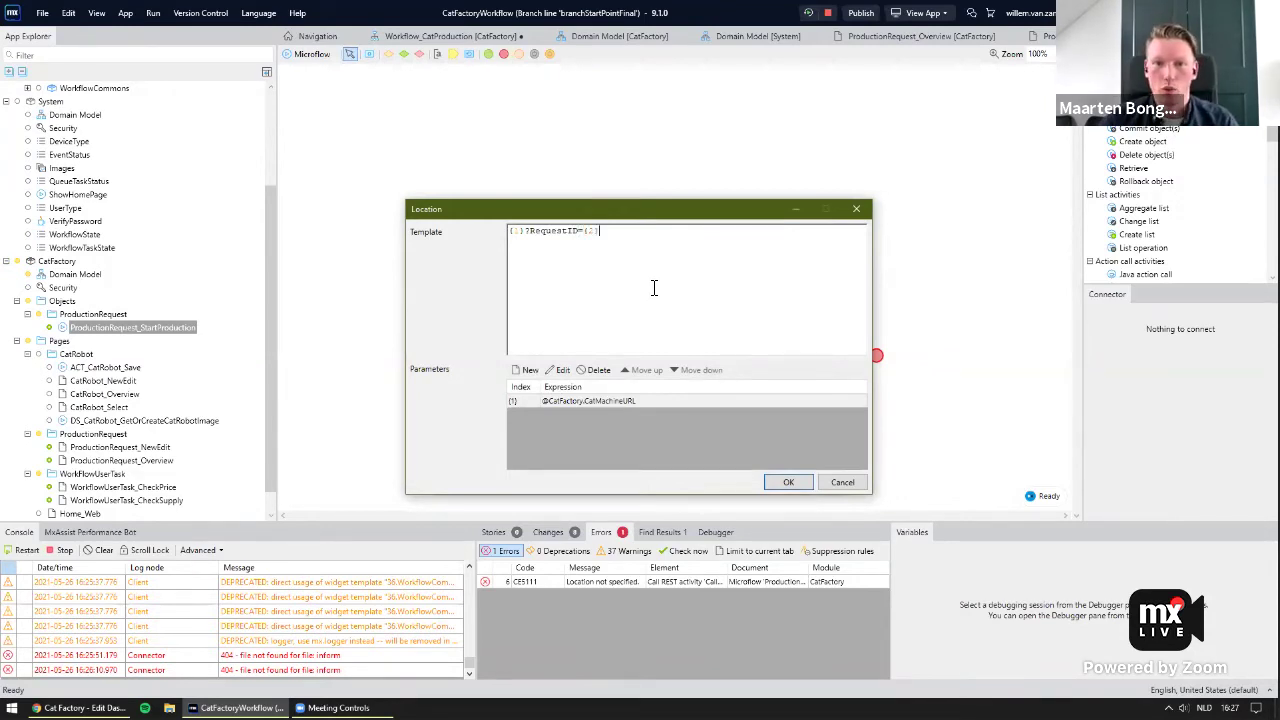
left_click(525, 370)
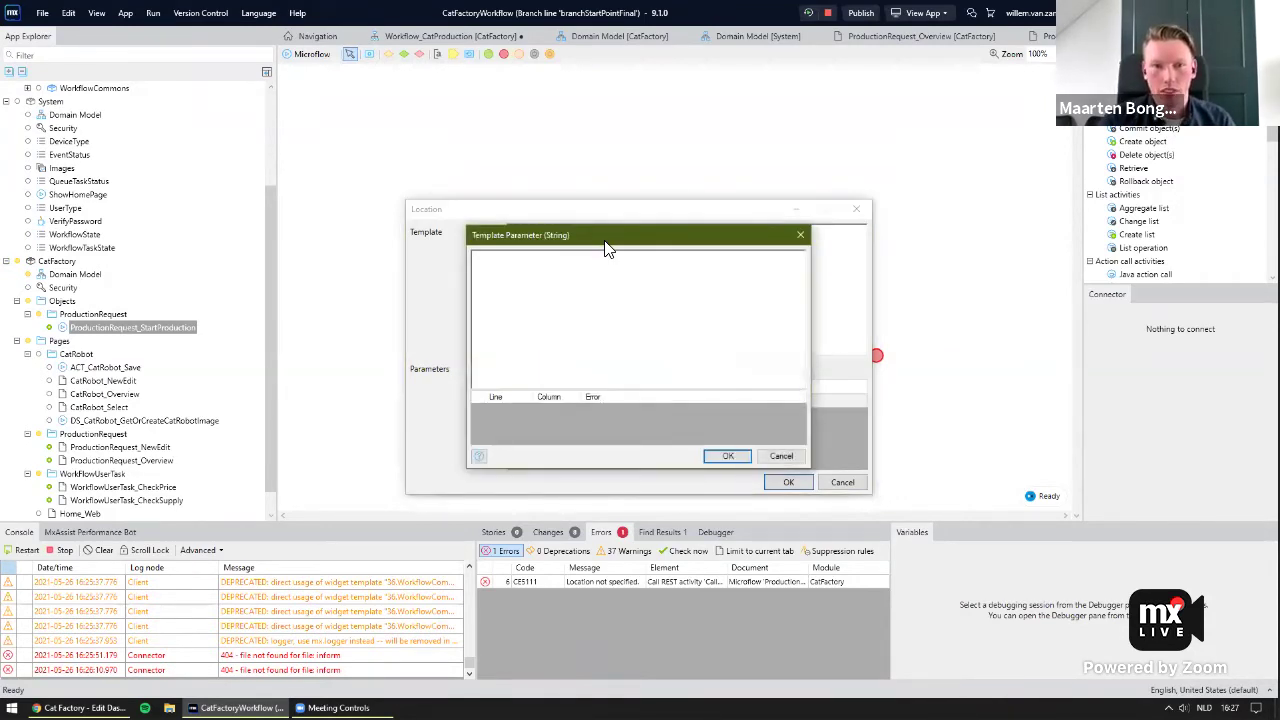
left_click_drag(605, 238, 641, 279)
type("$oString($")
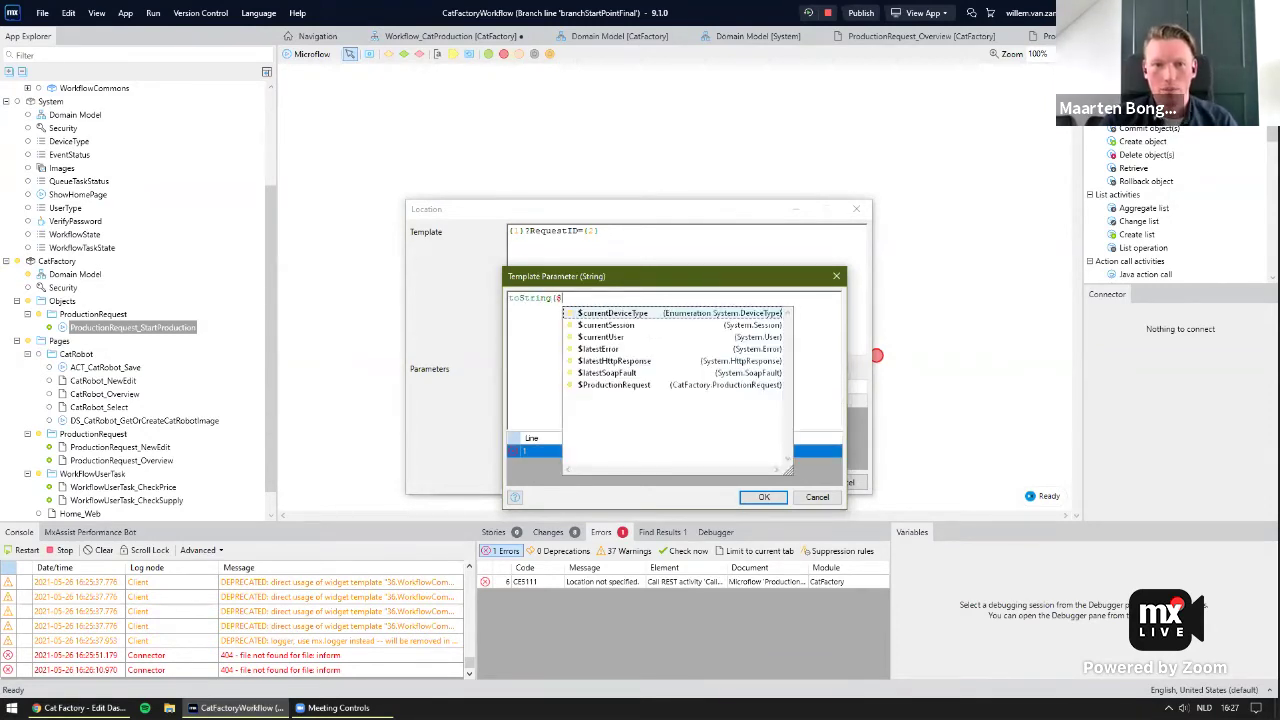
type("ProductionRequest/Req")
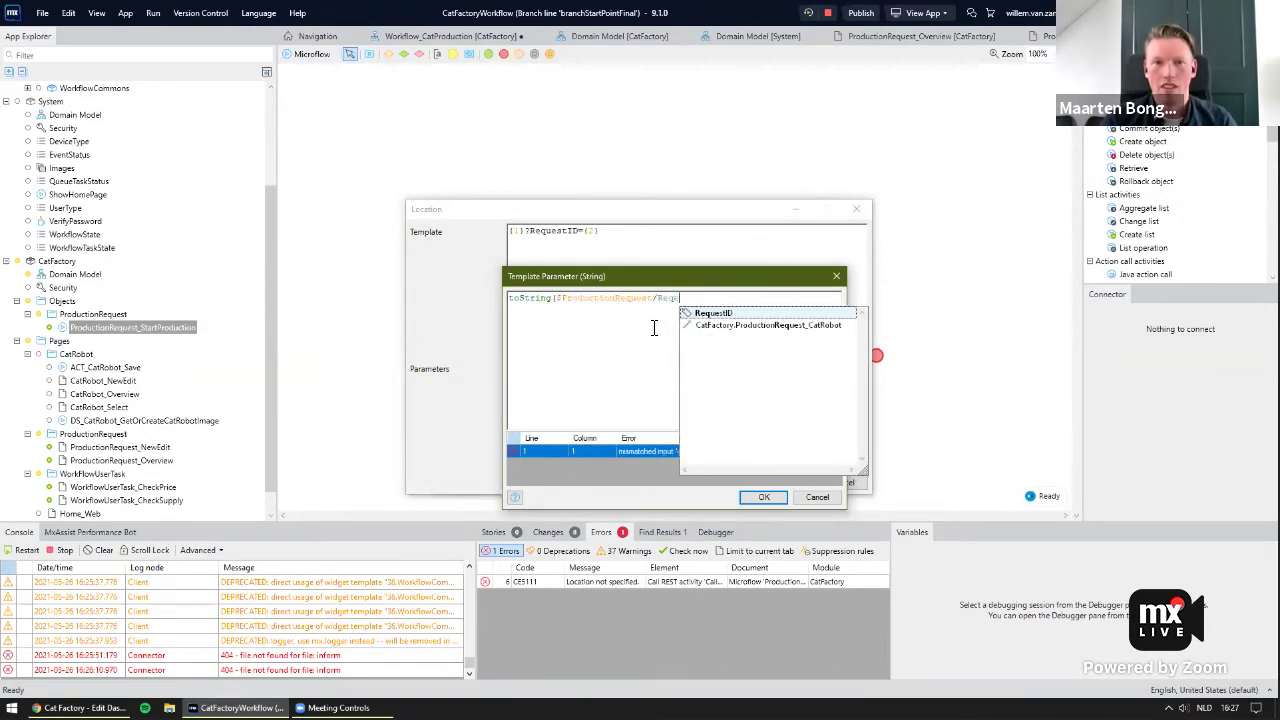
key("ctrl+space")
key("Return")
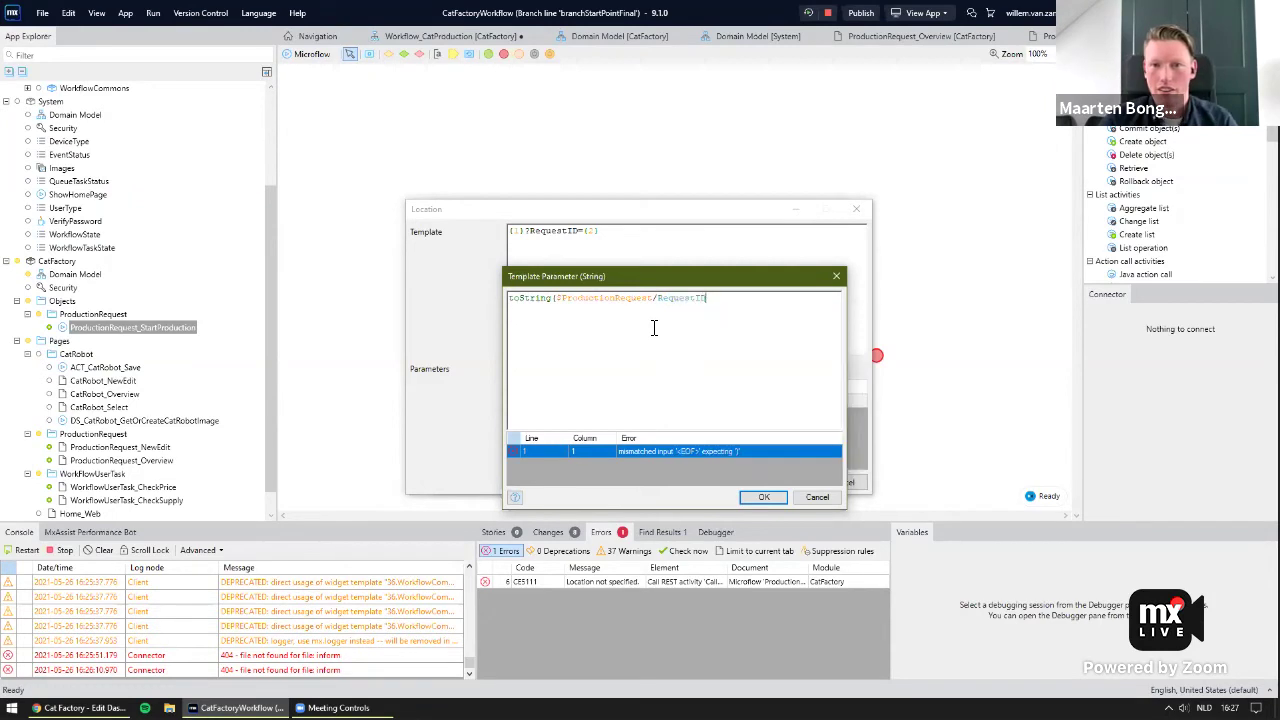
type(")")
left_click(764, 498)
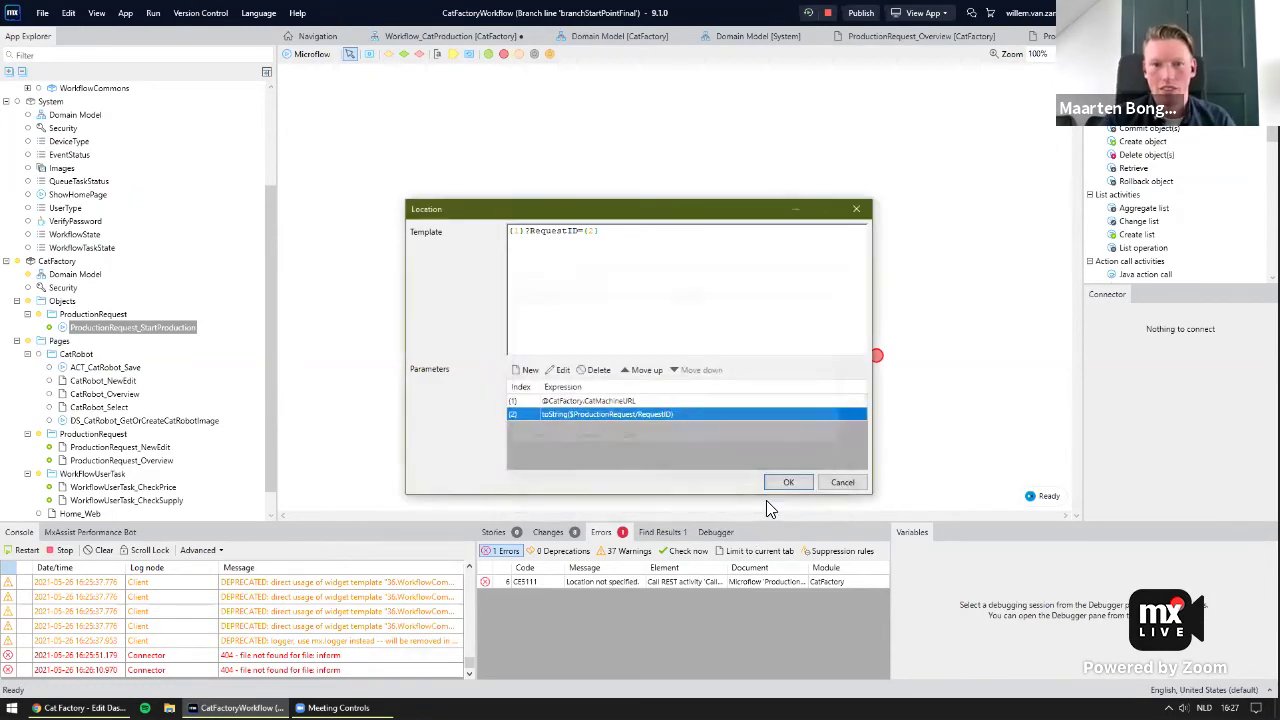
left_click(780, 485)
Set the REST call's HTTP method to POST and store its response in a string variable named Response.
left_click(588, 285)
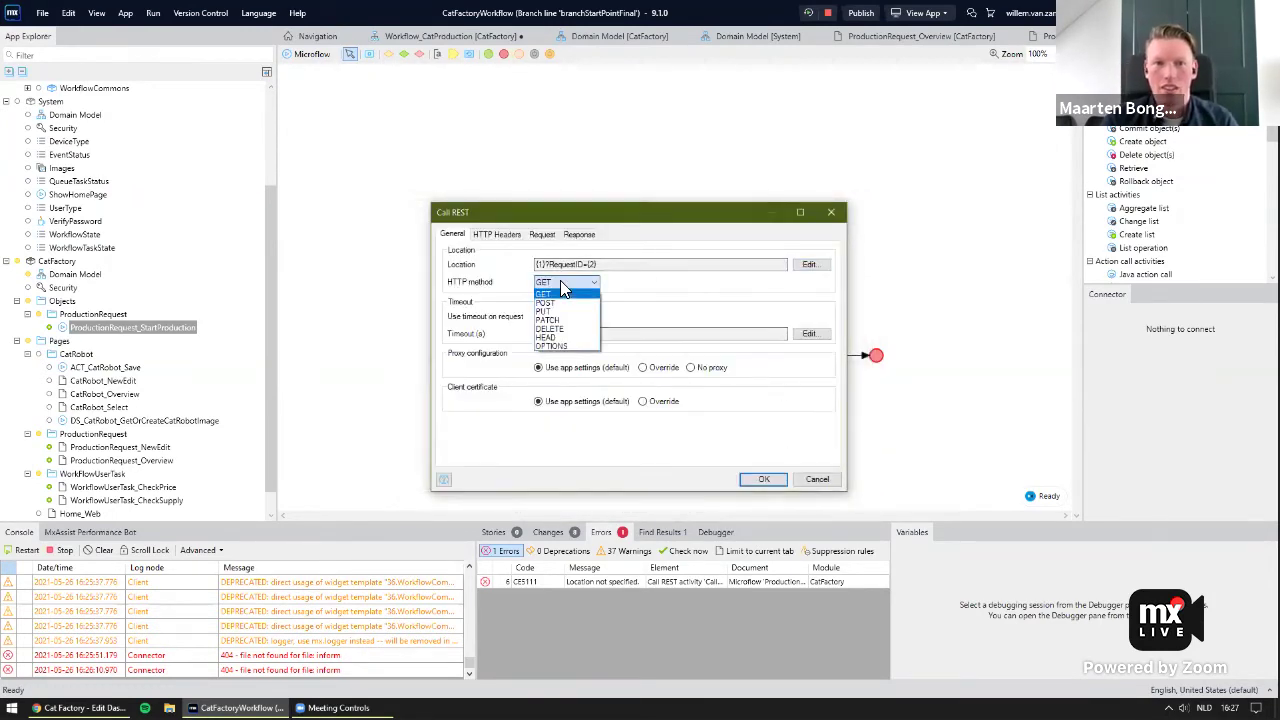
left_click(559, 302)
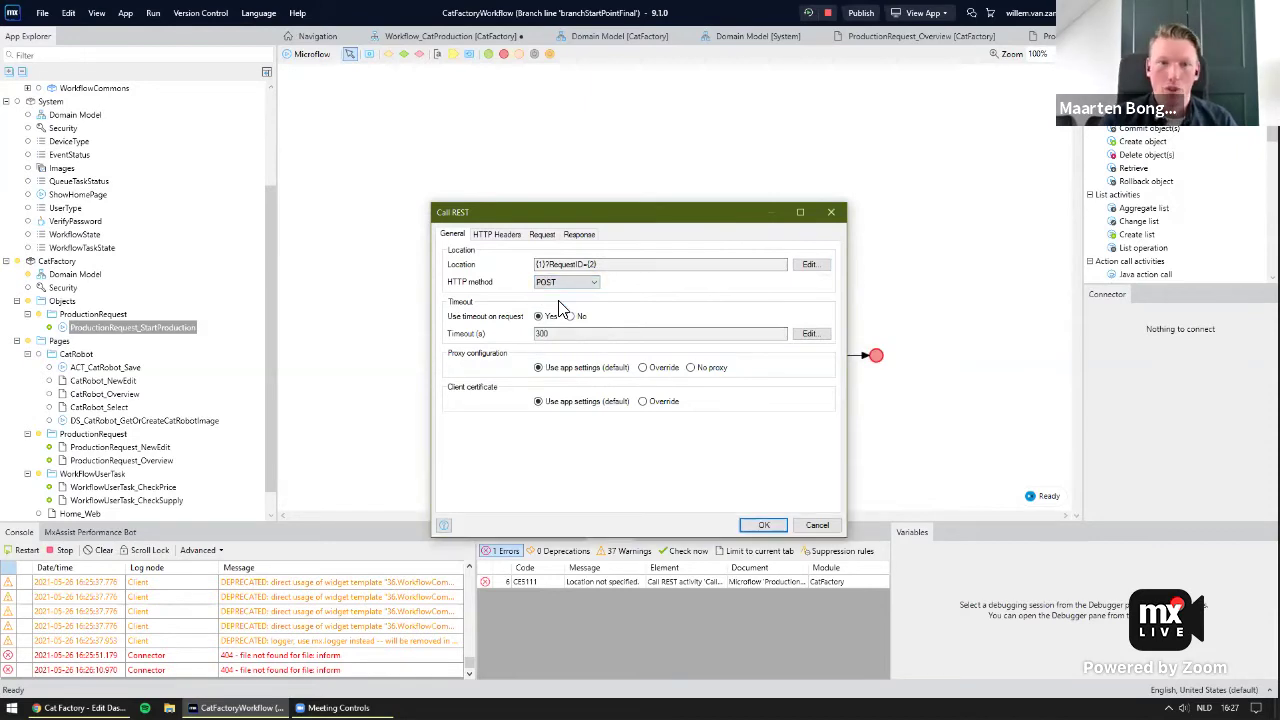
left_click(580, 234)
left_click(596, 253)
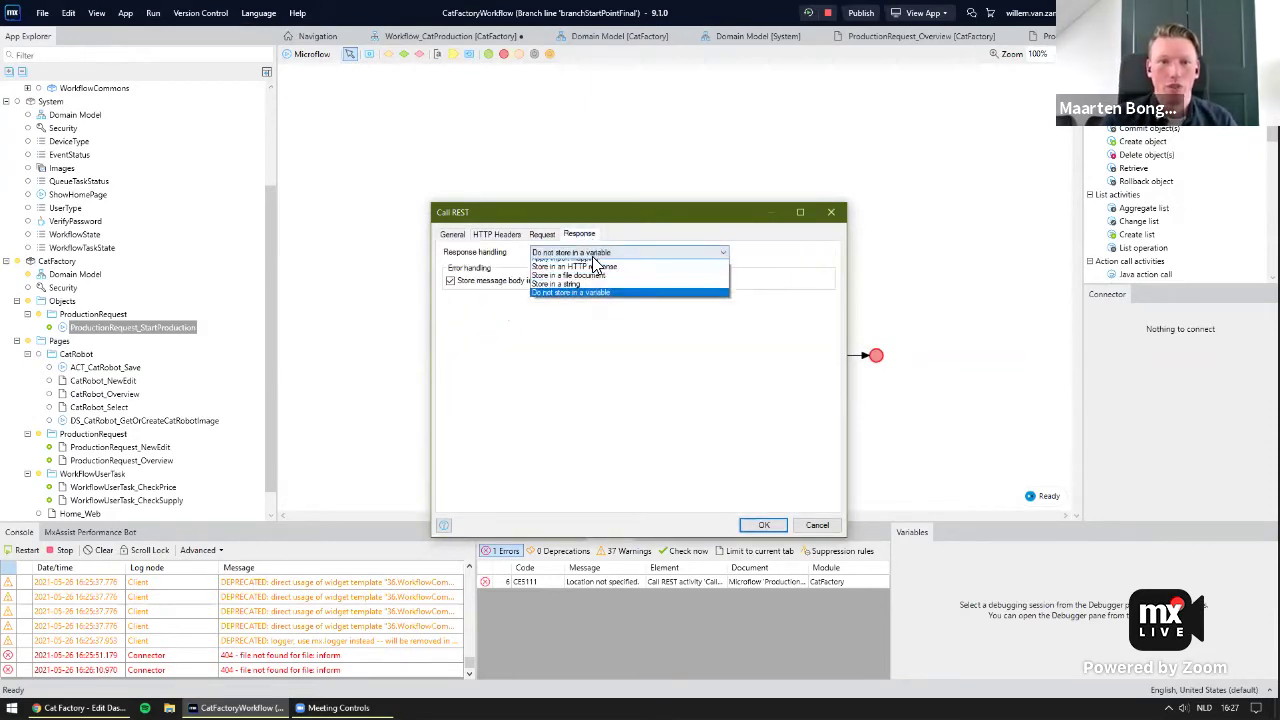
left_click(577, 292)
left_click(540, 283)
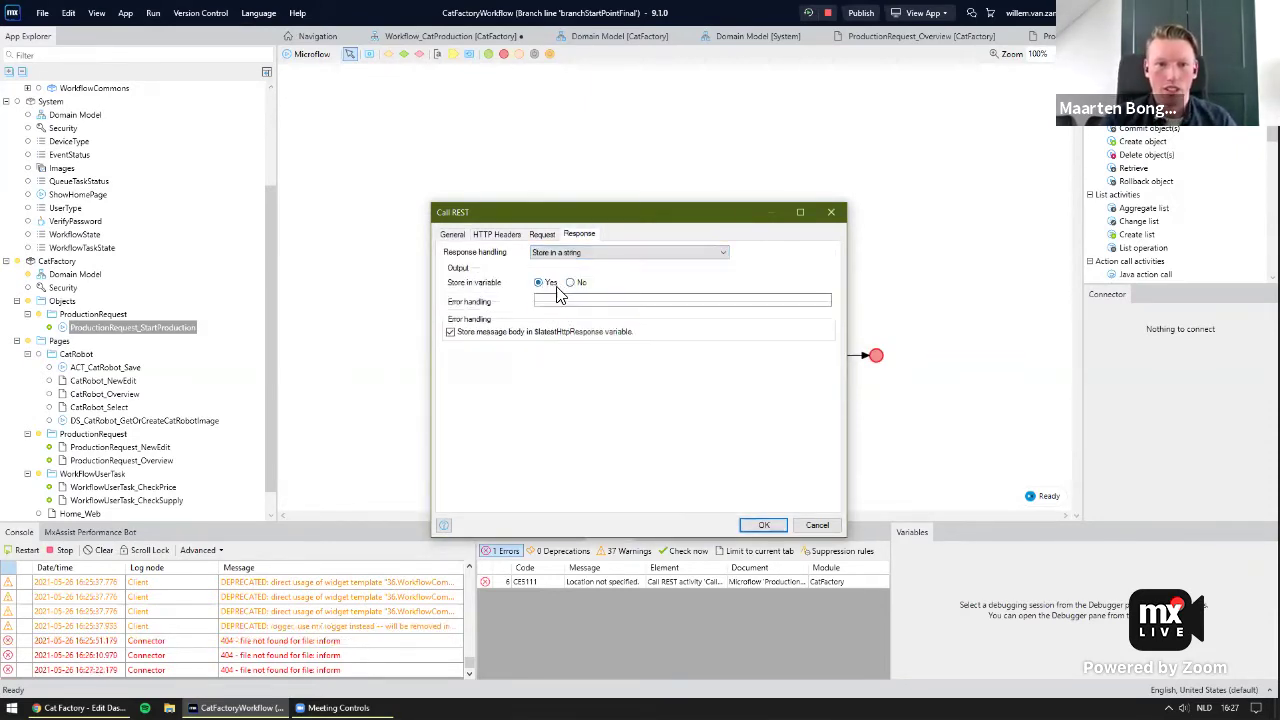
type("Response")
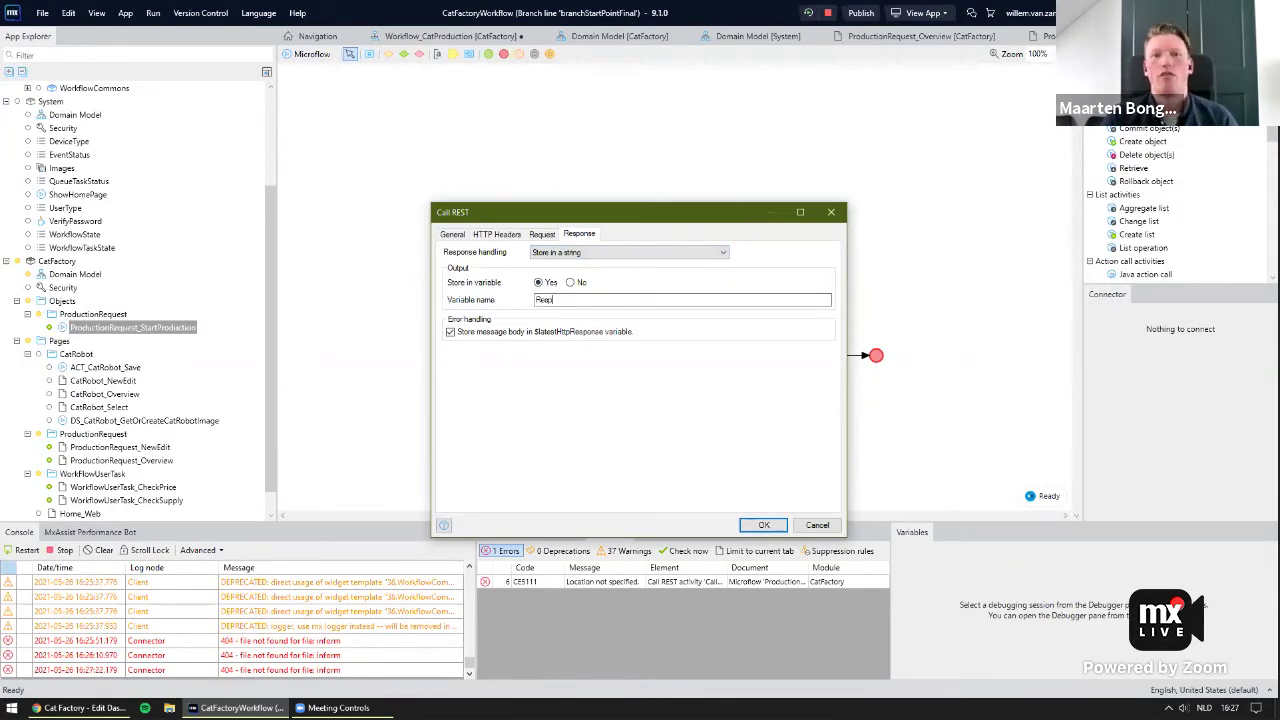
left_click(764, 525)
Add a decision captioned Response after the REST call with the expression $Response = 'true', and set its outgoing flow's condition to true.
left_click(389, 54)
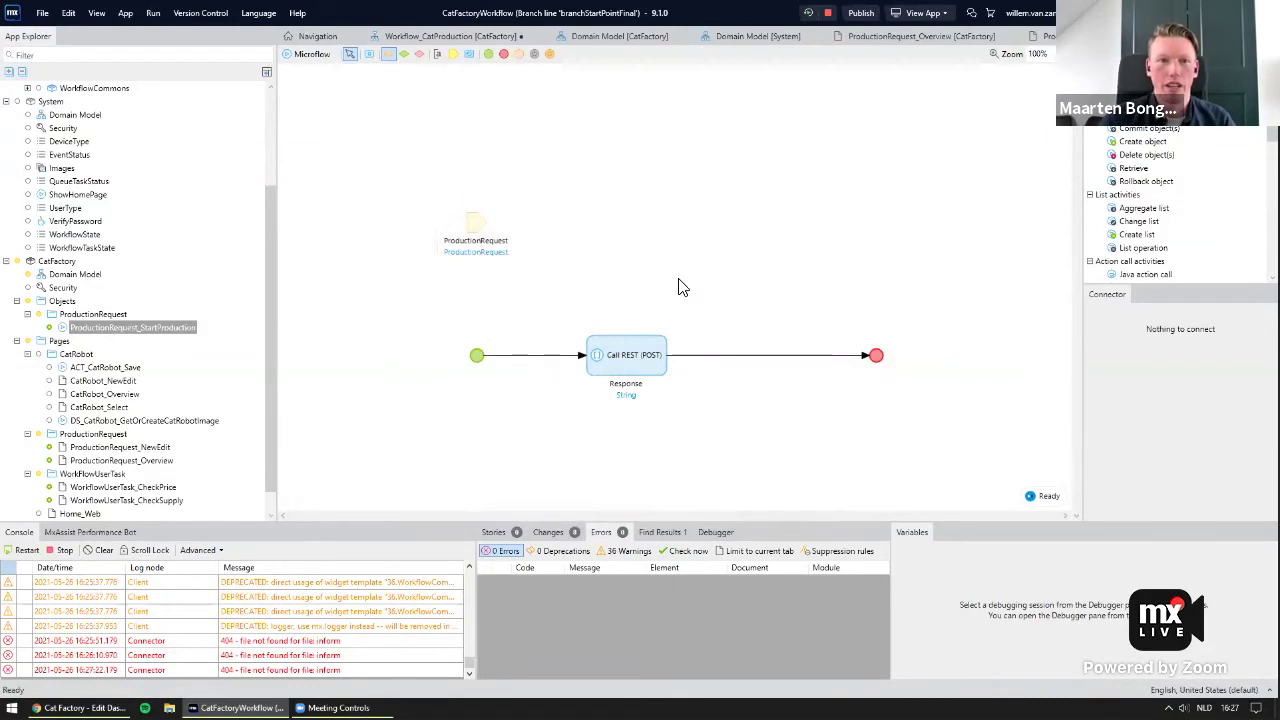
left_click(727, 362)
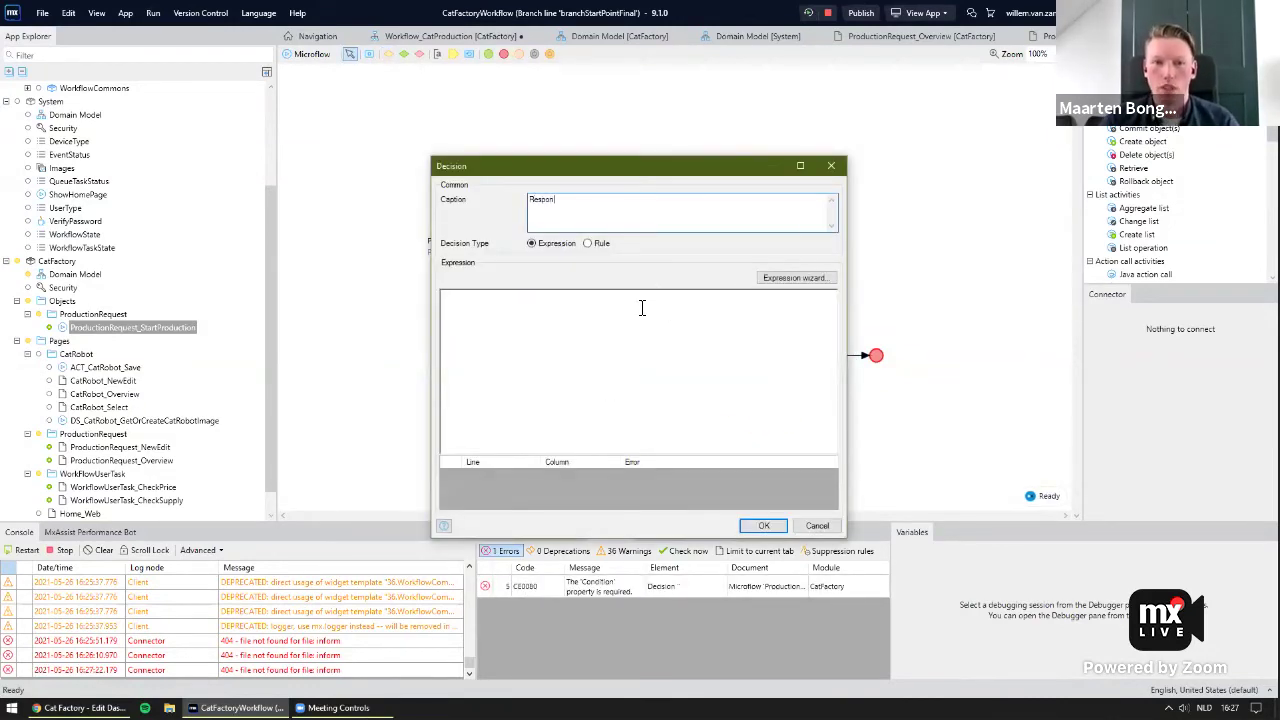
left_click(642, 308)
type("$Response")
key("Return")
type("= 'true'")
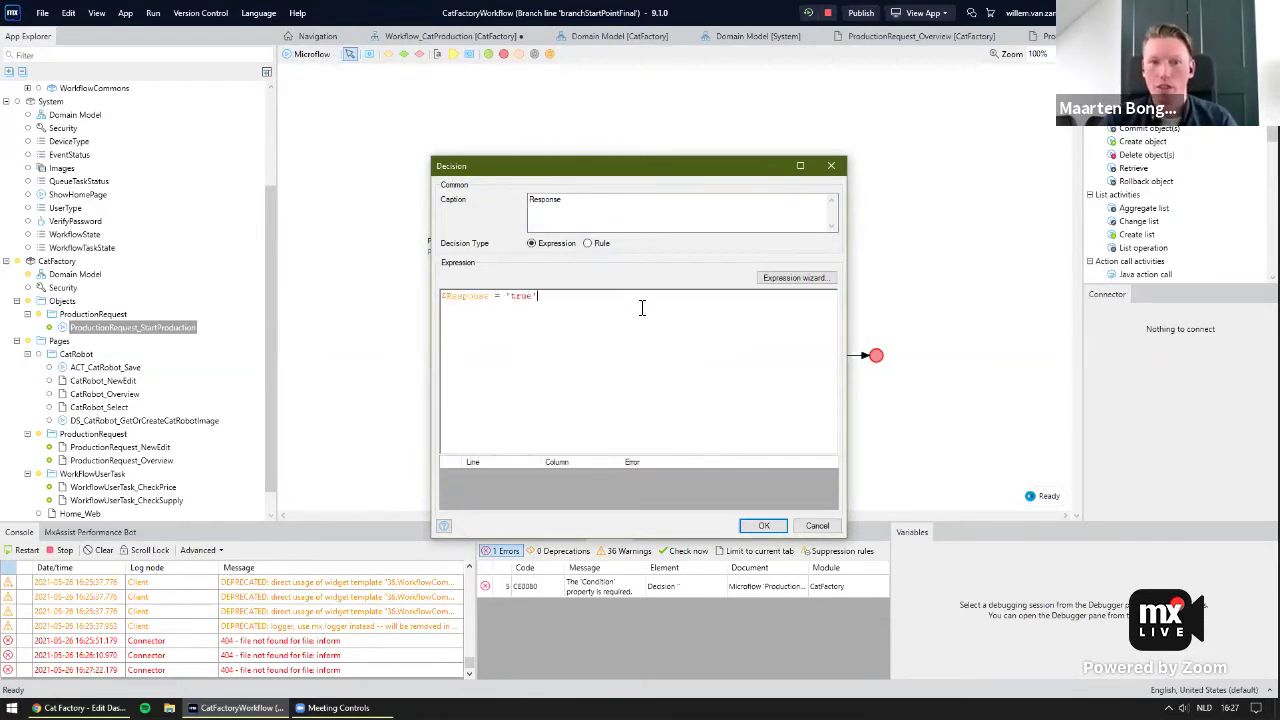
left_click(762, 526)
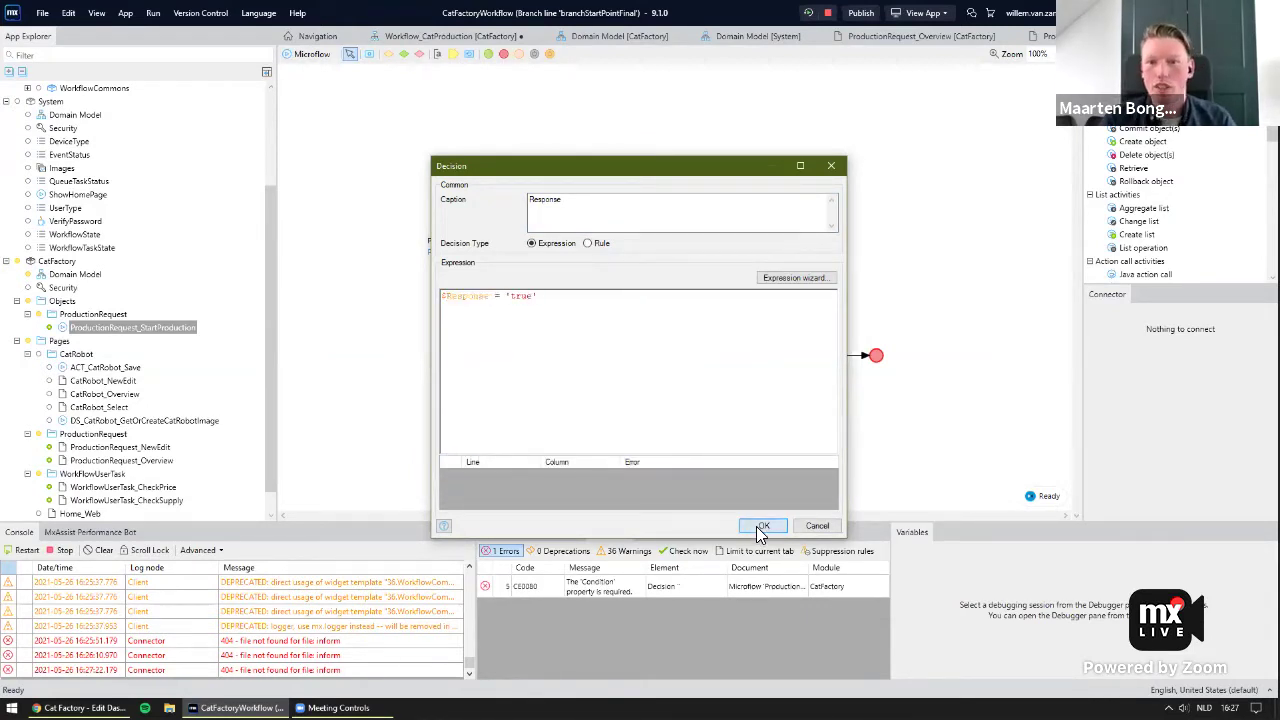
right_click(826, 356)
mouse_move(900, 363)
left_click(945, 366)
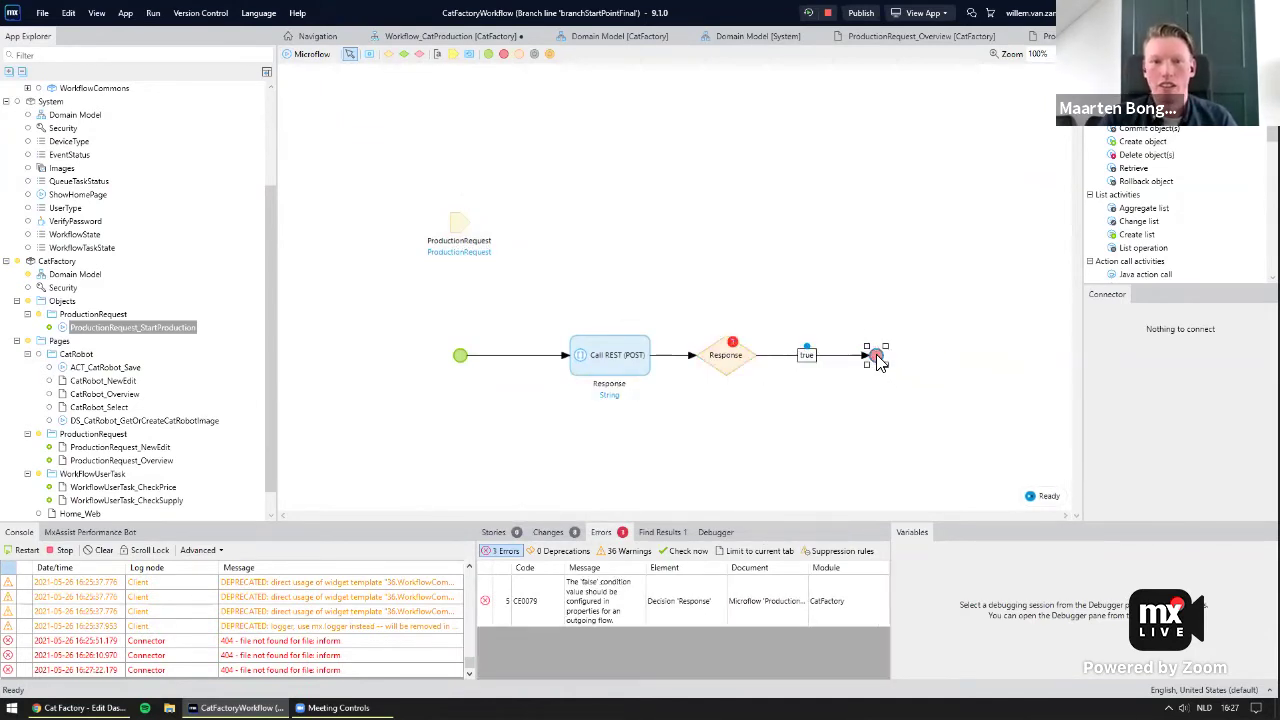
Make the end event return Boolean true, and branch the decision's false outcome down to an end event returning false.
double_click(876, 356)
left_click(688, 362)
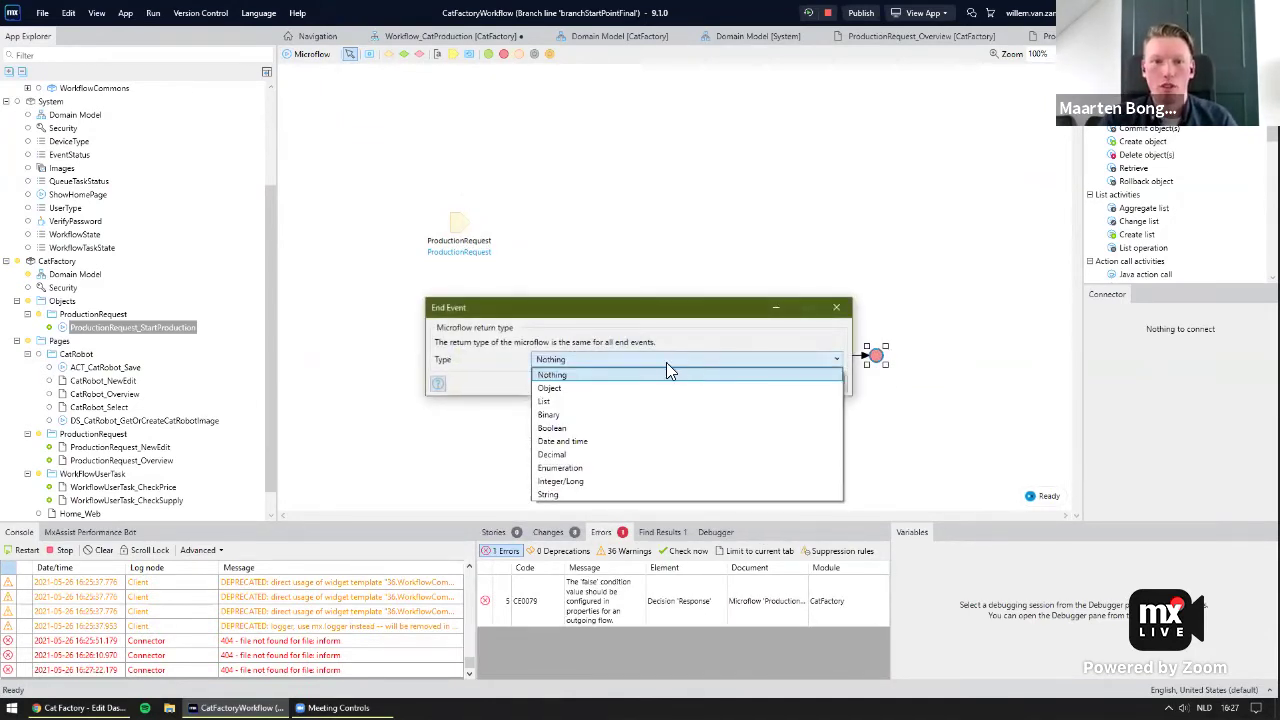
left_click(596, 430)
type("true")
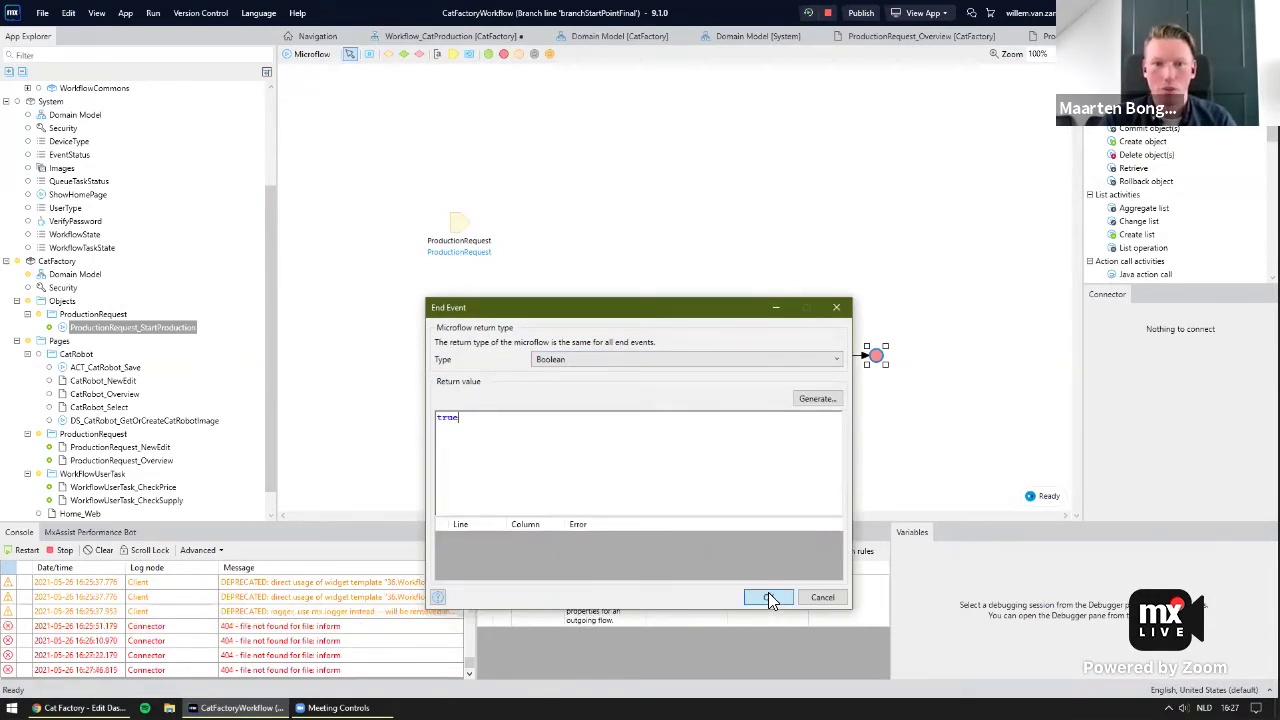
left_click(770, 598)
left_click_drag(727, 378, 729, 443)
left_click(762, 446)
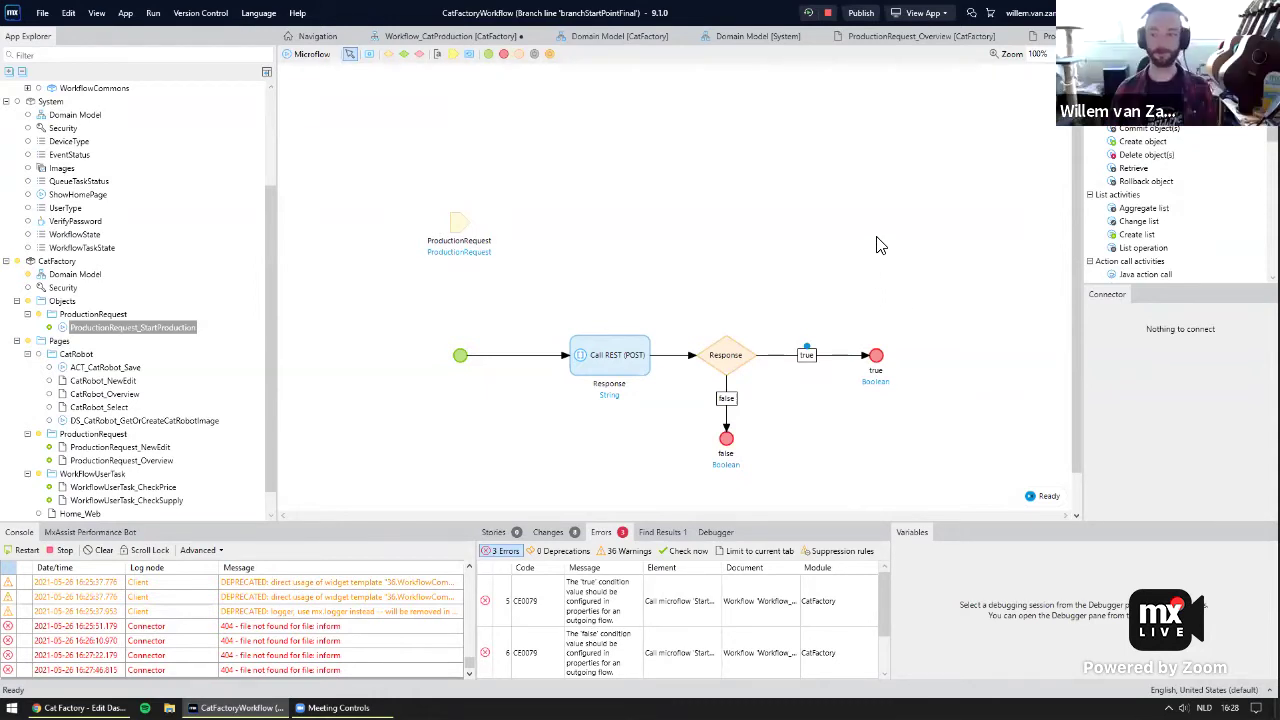
In Workflow_CatProduction, give the Start Production microflow call the outcomes true and false.
scroll(260, 400, "down", 1)
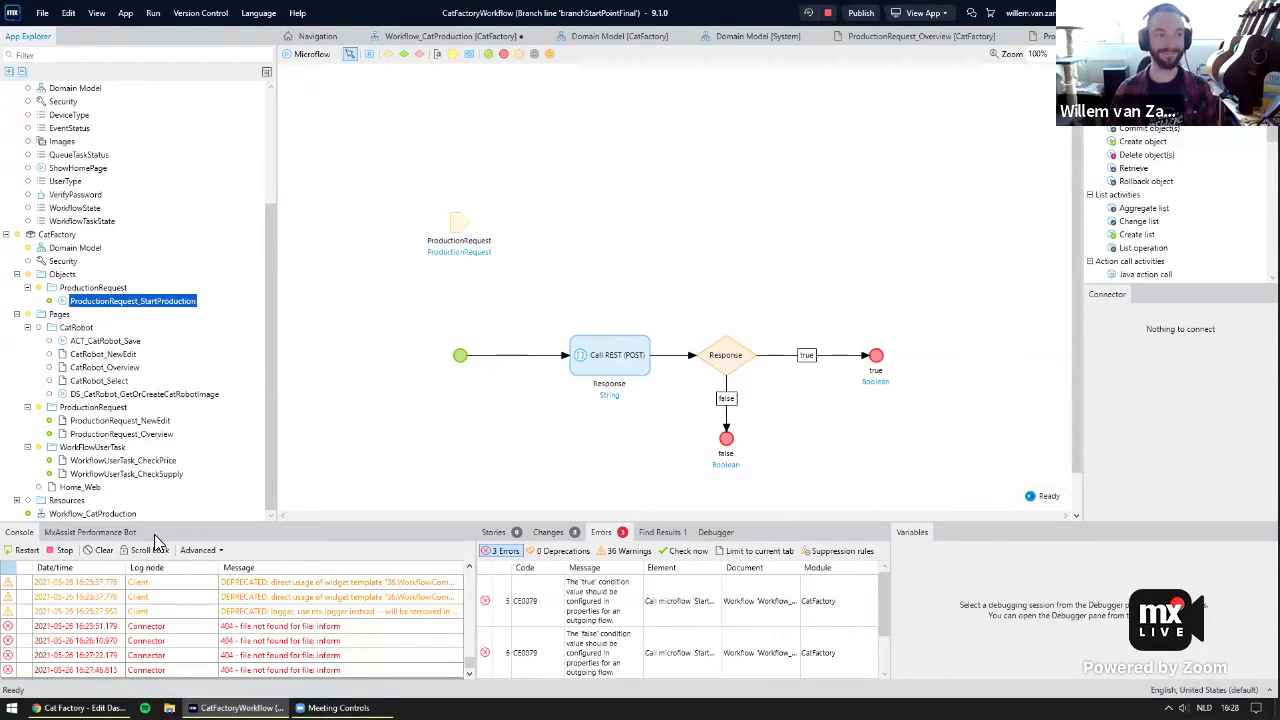
double_click(96, 513)
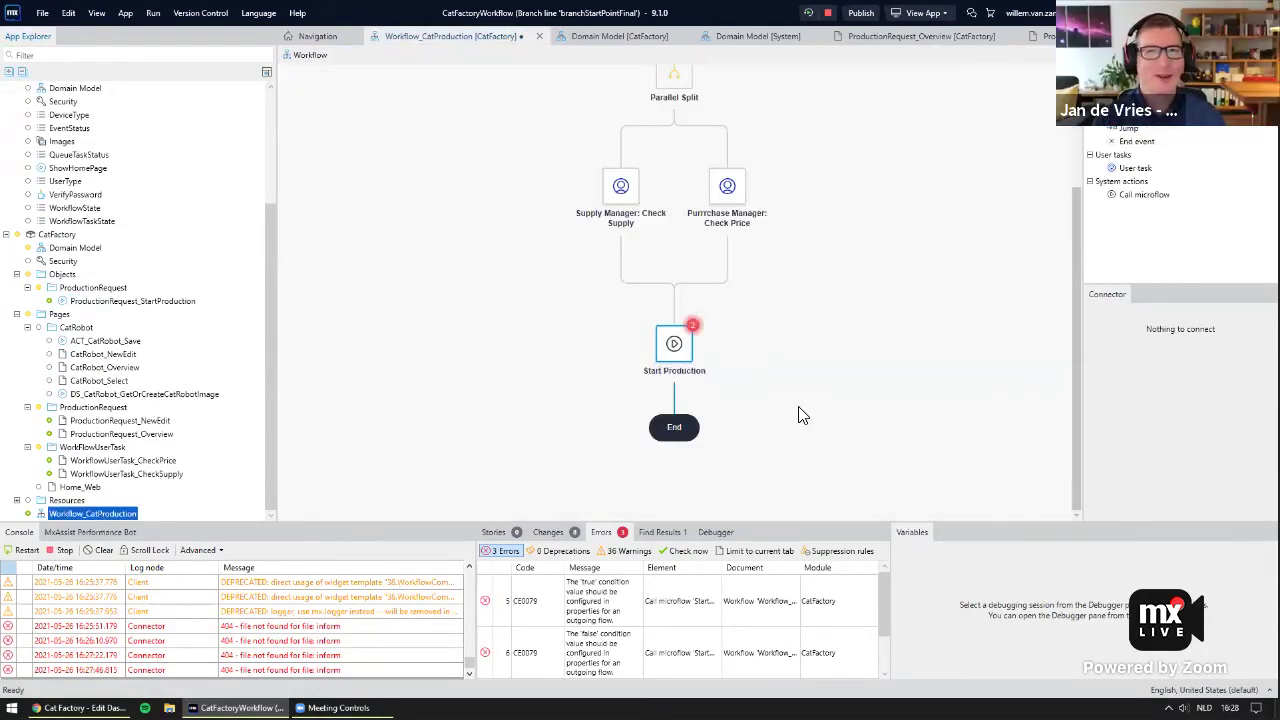
left_click(866, 400)
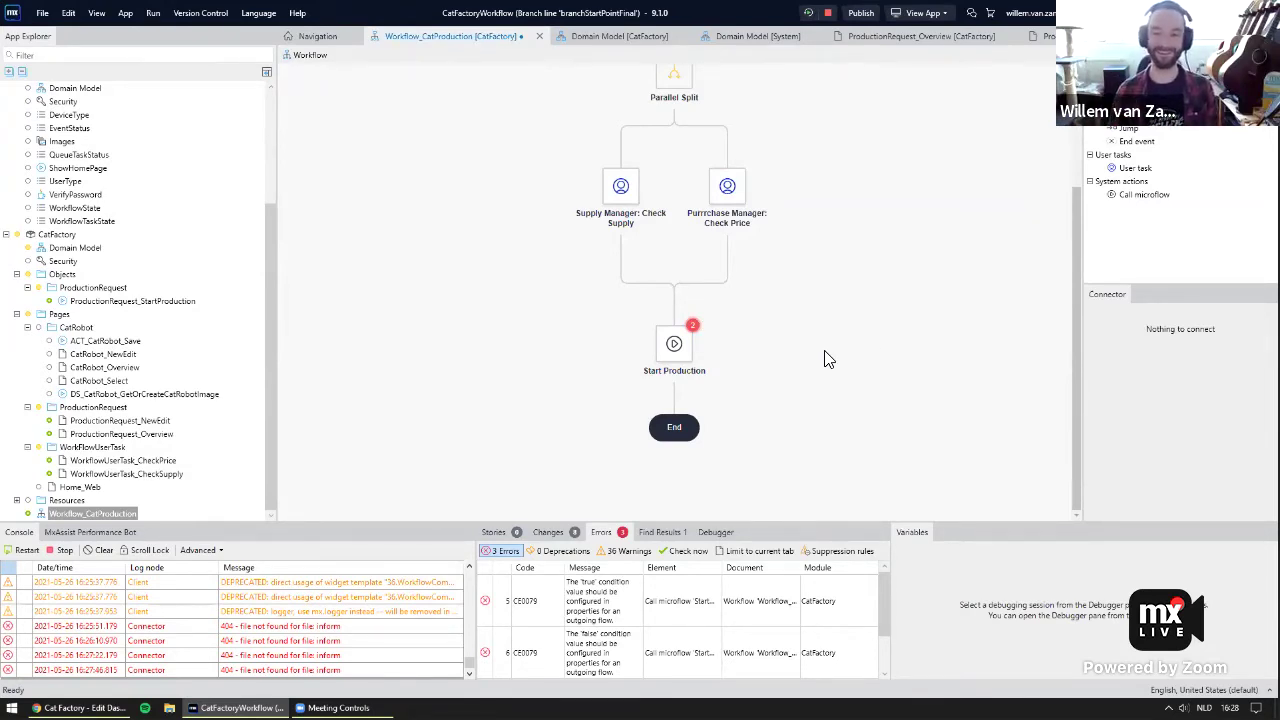
left_click(677, 350)
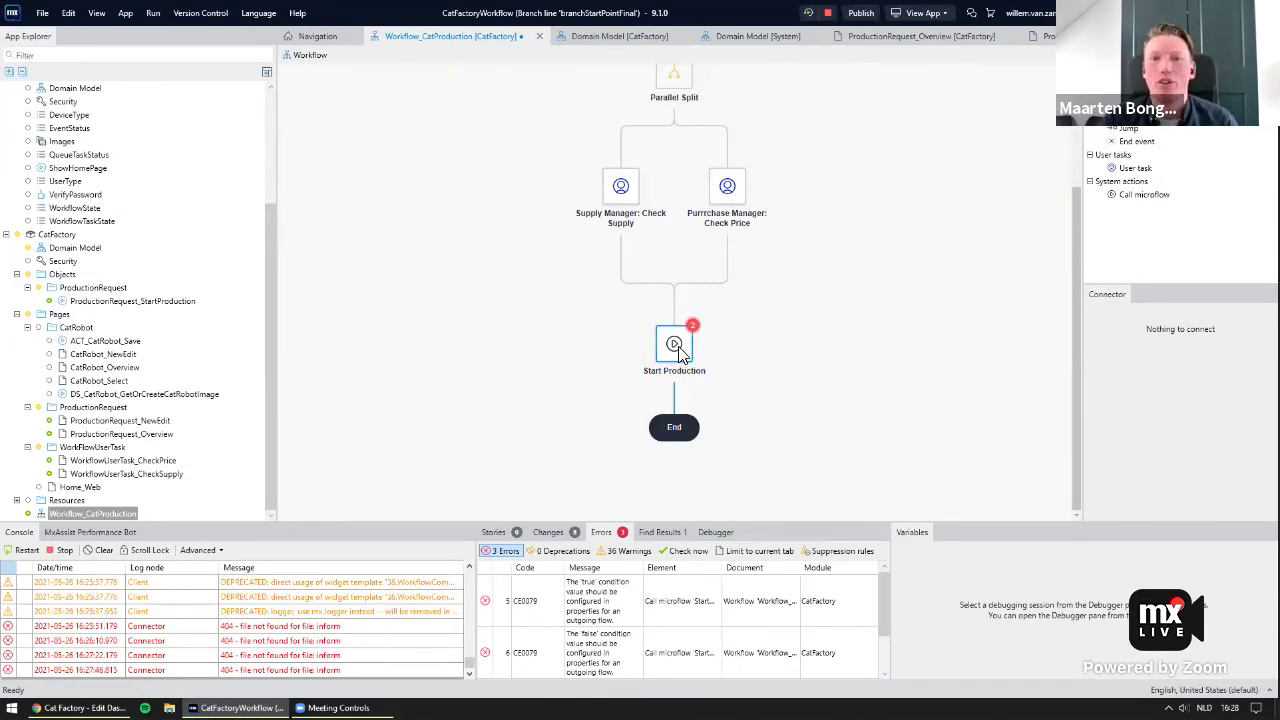
double_click(677, 350)
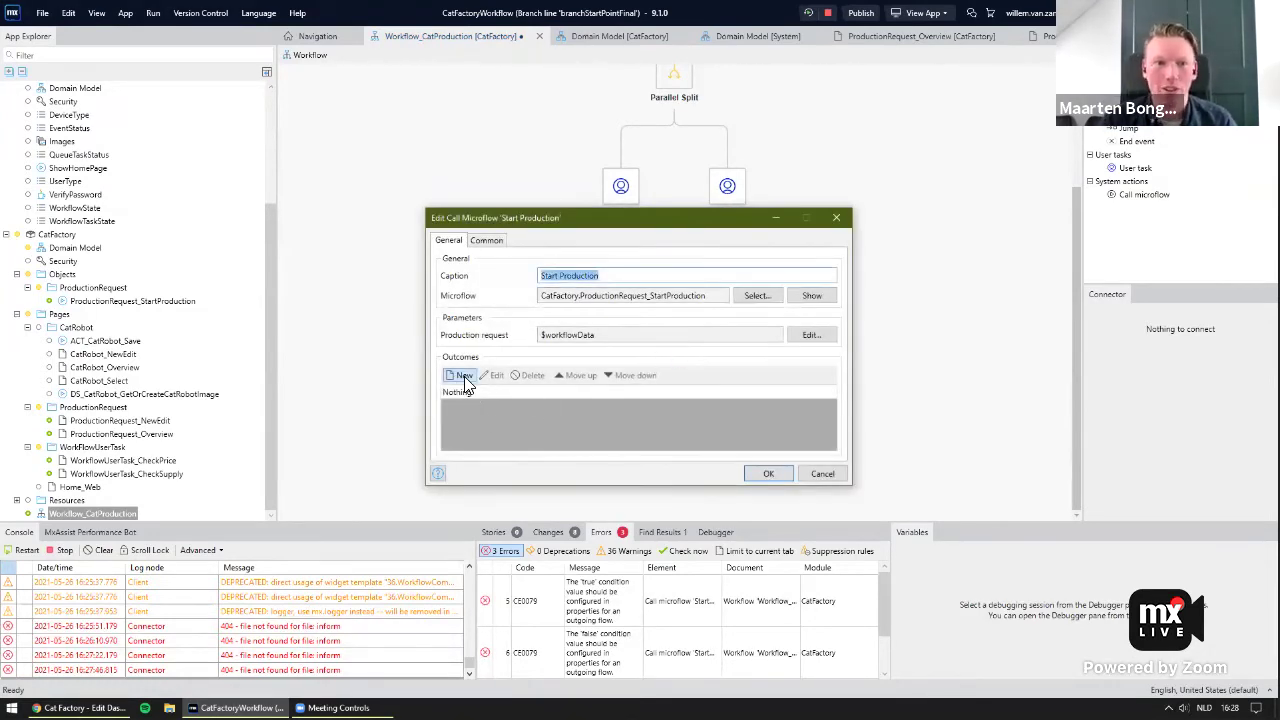
left_click(464, 376)
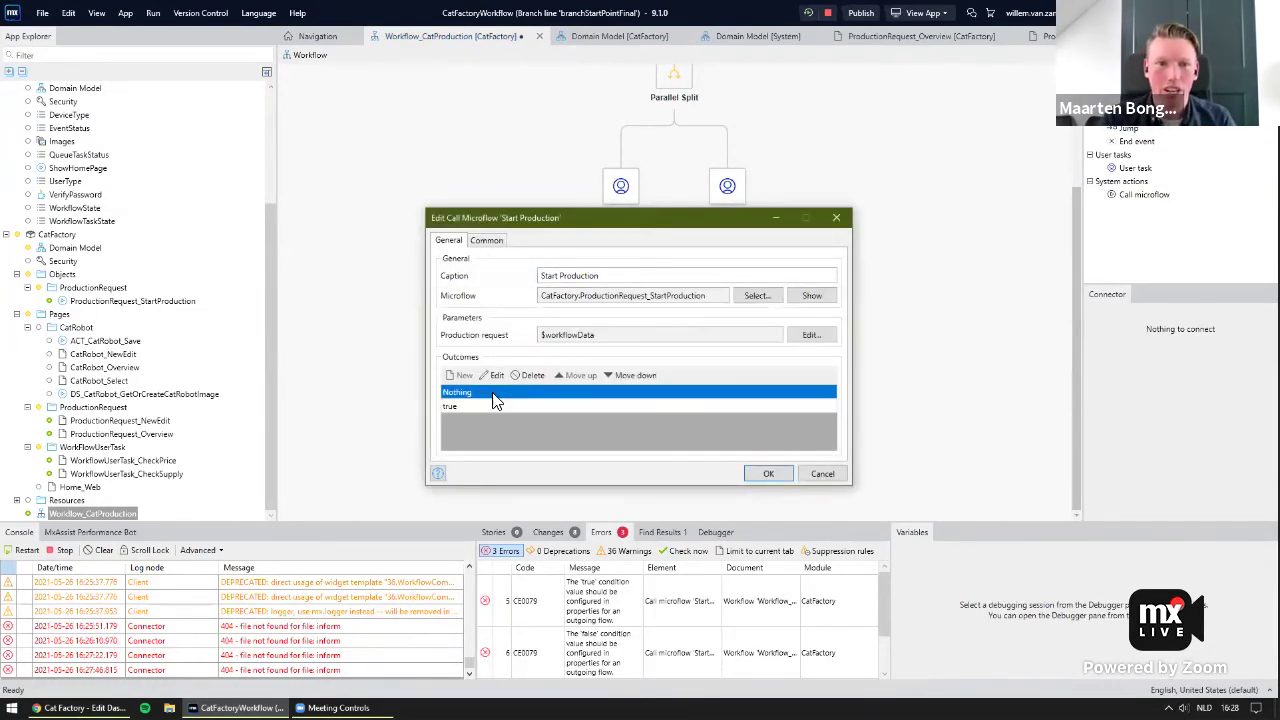
left_click(466, 371)
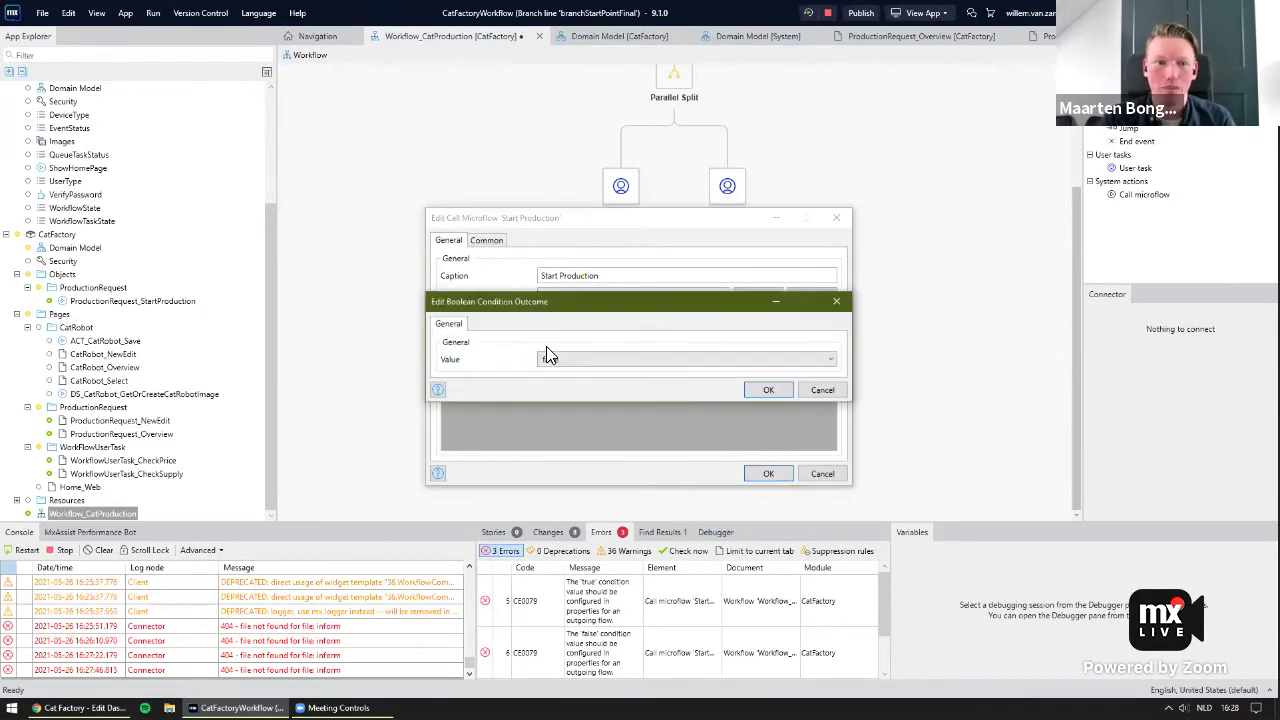
left_click(762, 388)
left_click(768, 474)
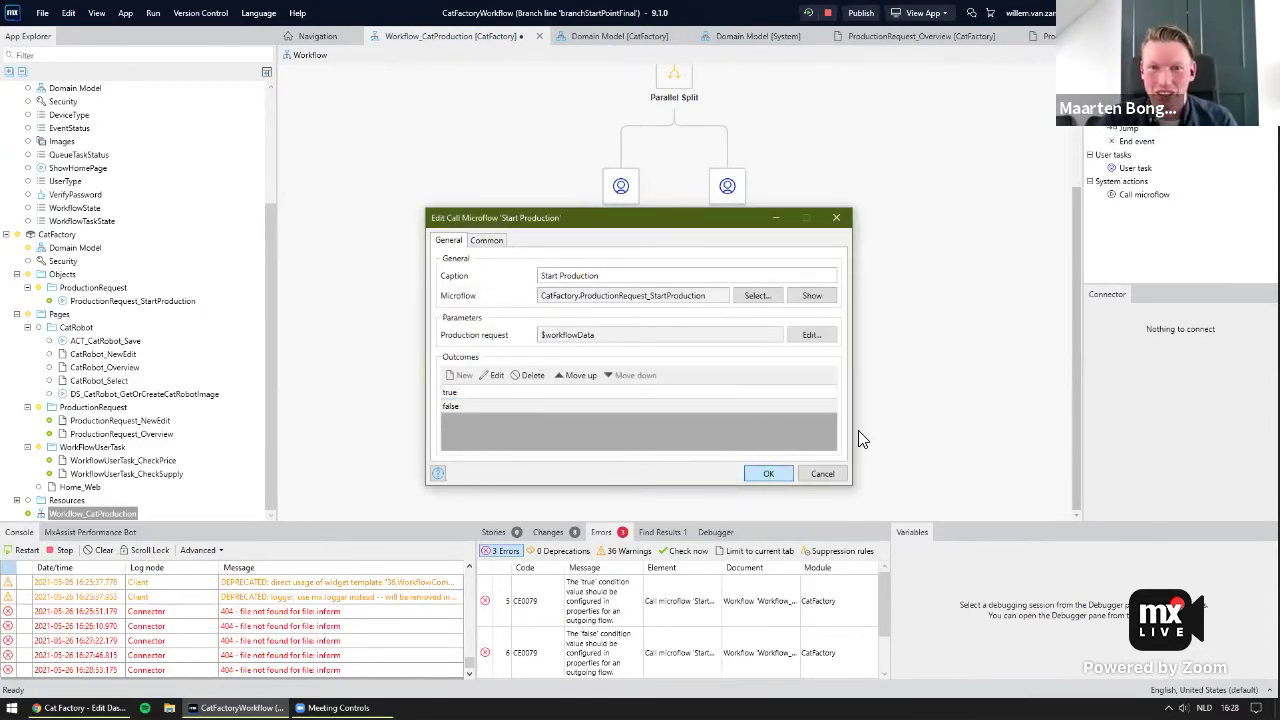
Add a user task to Start Production's true branch and caption it "Product Manager: Production Completed".
scroll(900, 413, "down", 2)
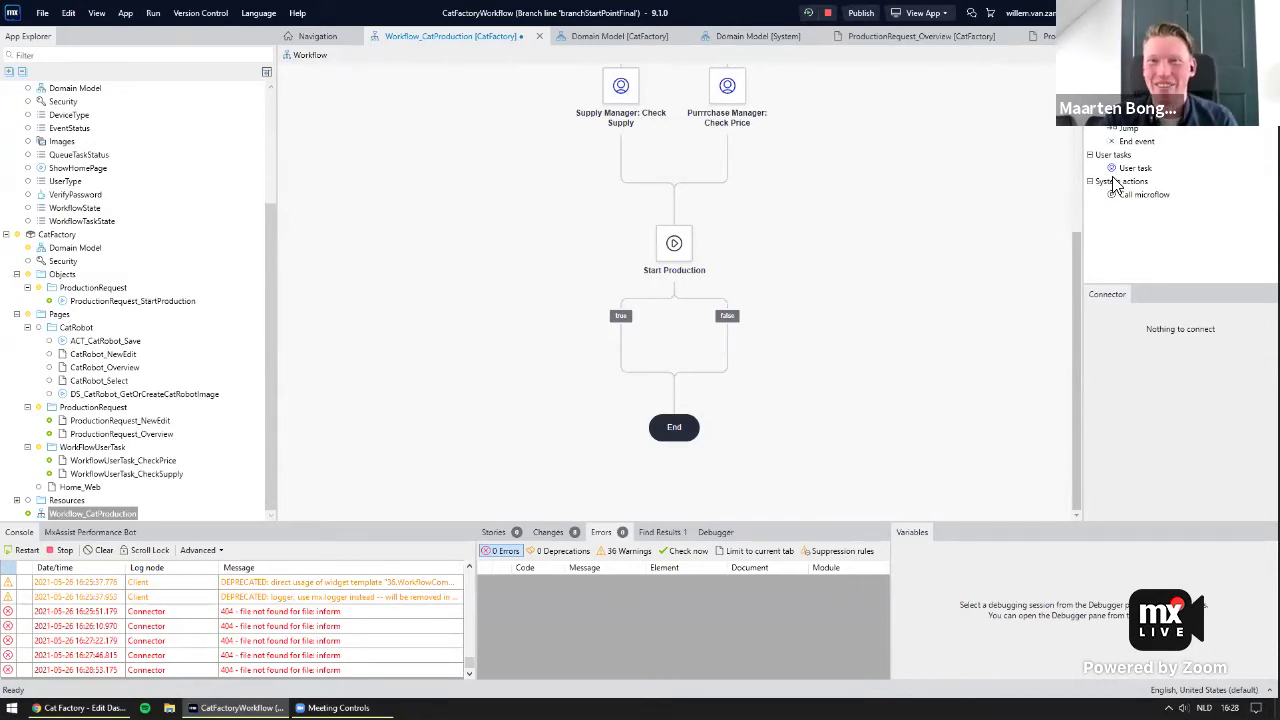
left_click_drag(1140, 170, 621, 375)
left_click(625, 388)
double_click(625, 388)
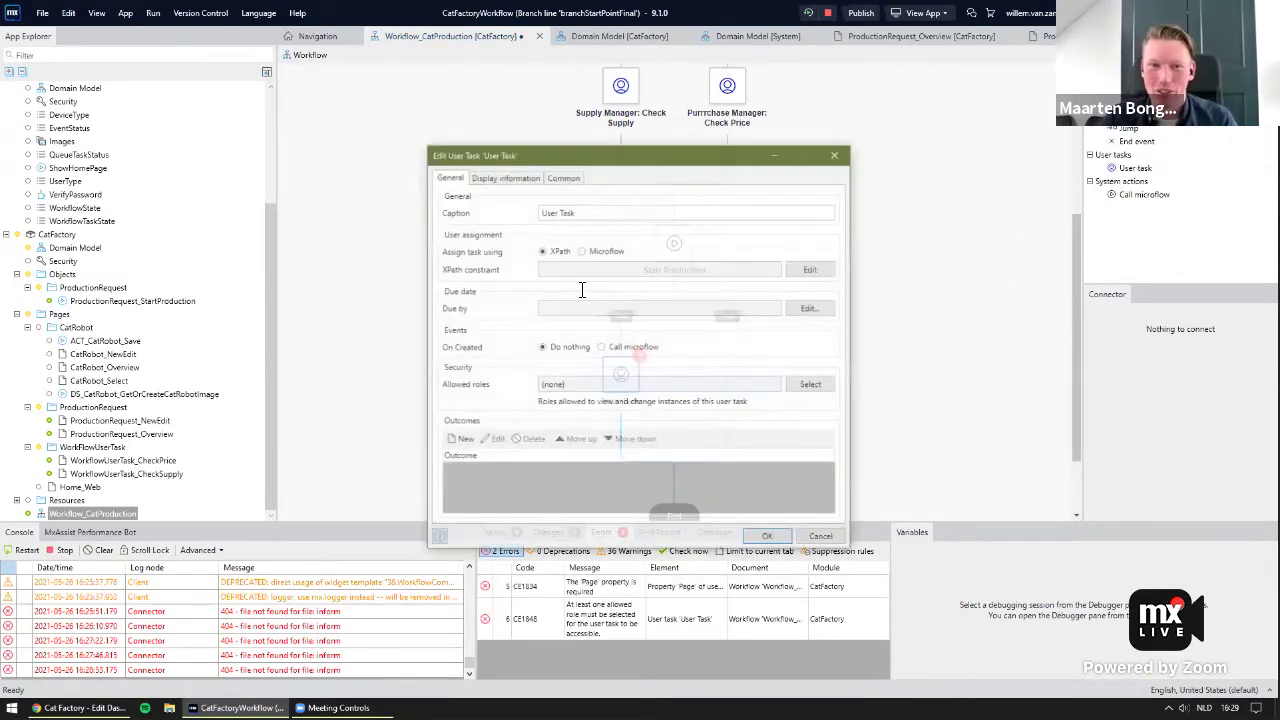
type("Product Manager: Production Completed")
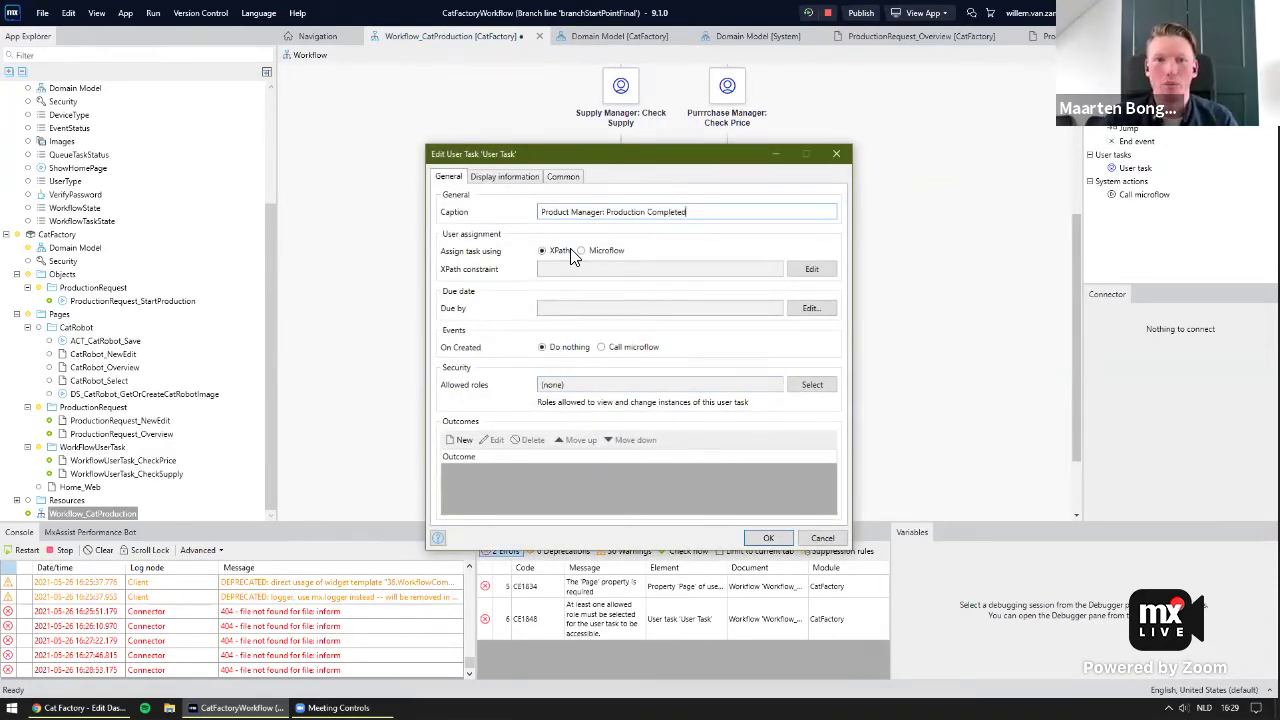
Set the user task's XPath assignment constraint to [System.UserRoles = '[%UserRole_ProductManager%]'].
left_click(811, 269)
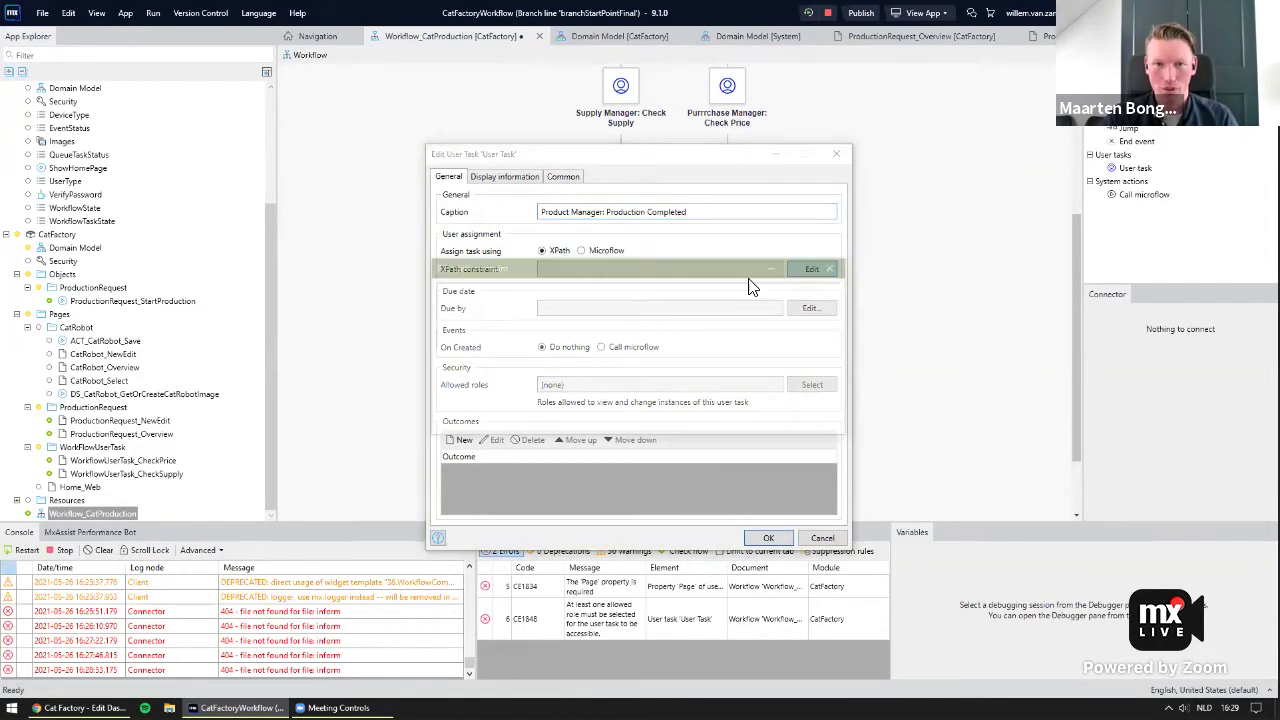
type("[")
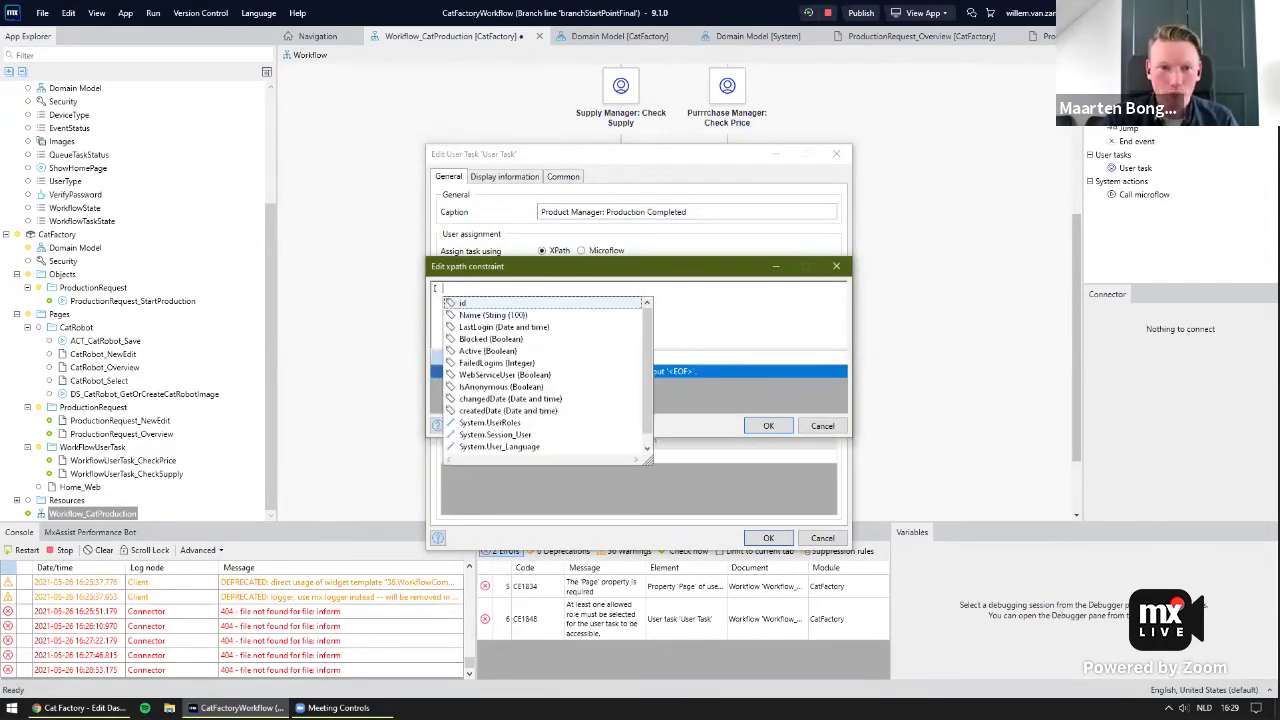
type("System.UserRoles =")
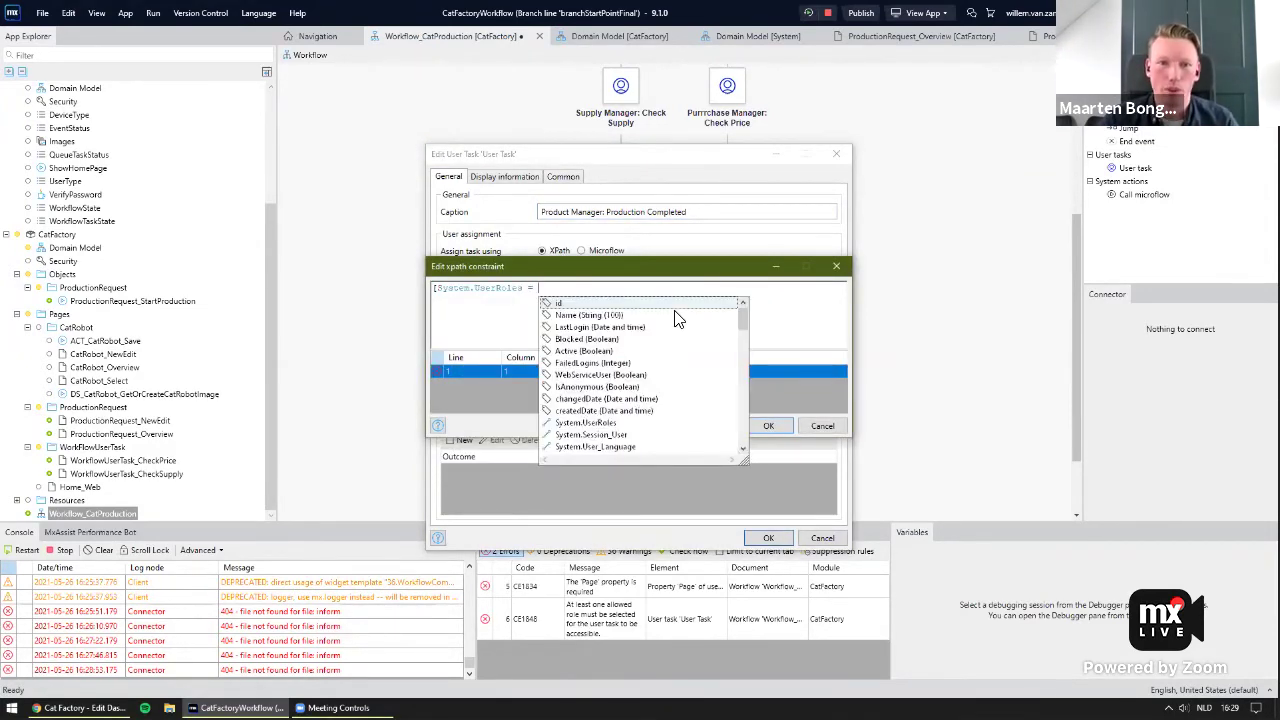
scroll(675, 318, "down", 5)
double_click(677, 314)
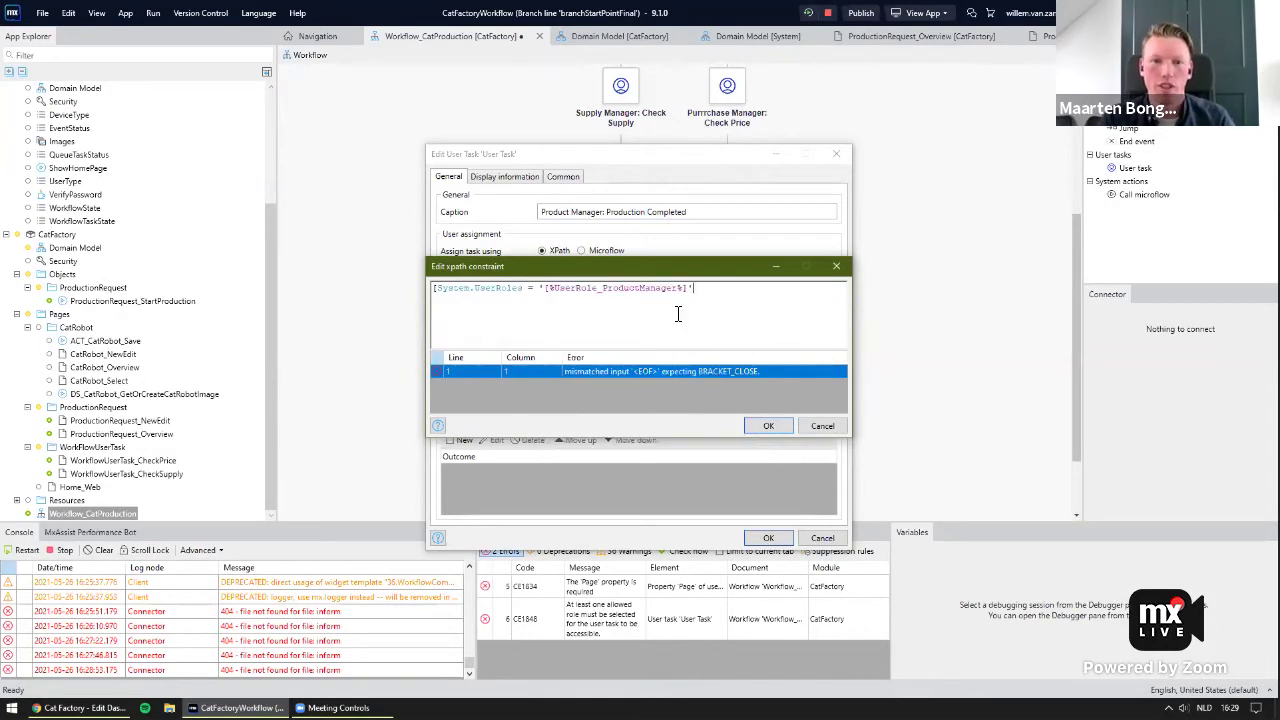
type("]")
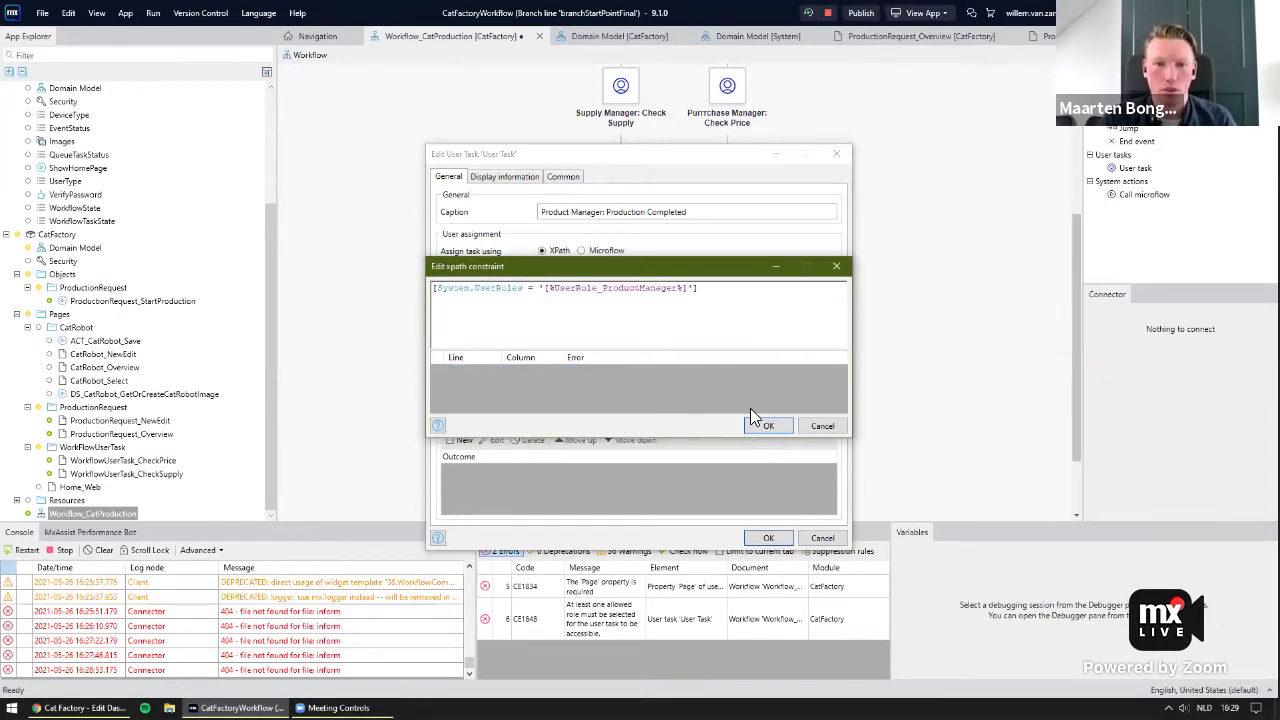
left_click(772, 426)
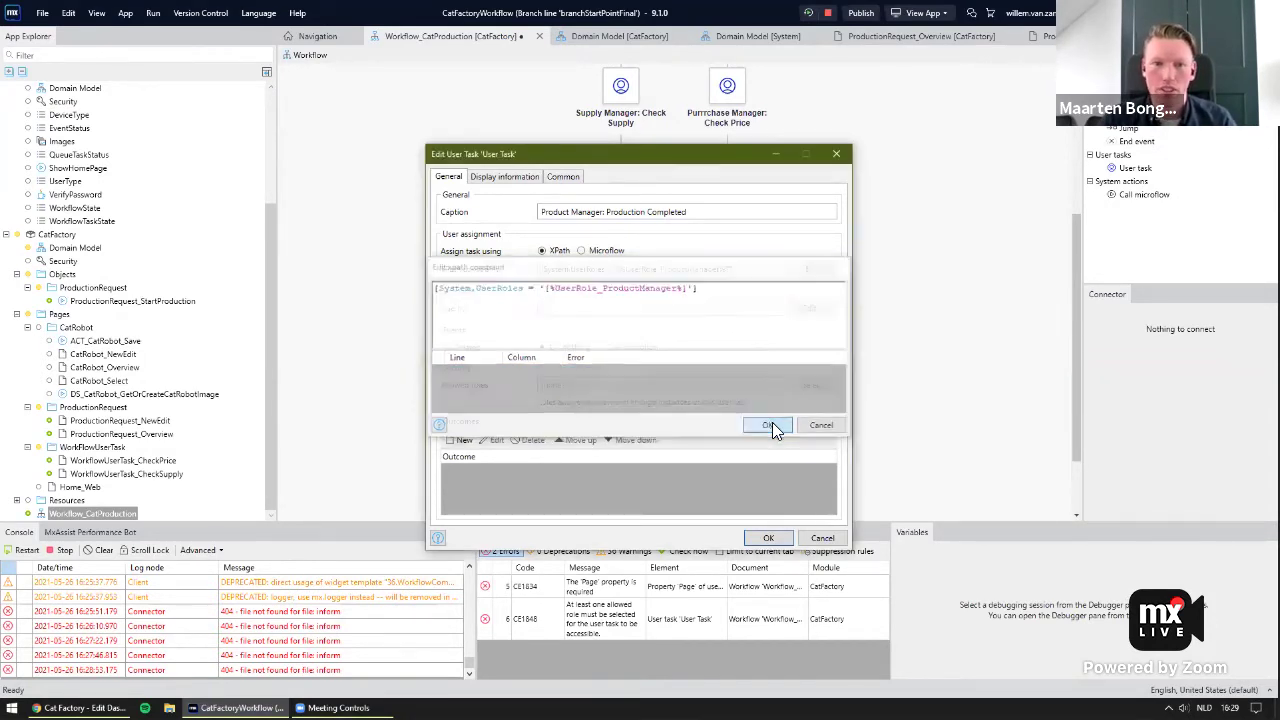
Set the user task's allowed role to ProductManager.
left_click(807, 386)
left_click(439, 298)
left_click(770, 435)
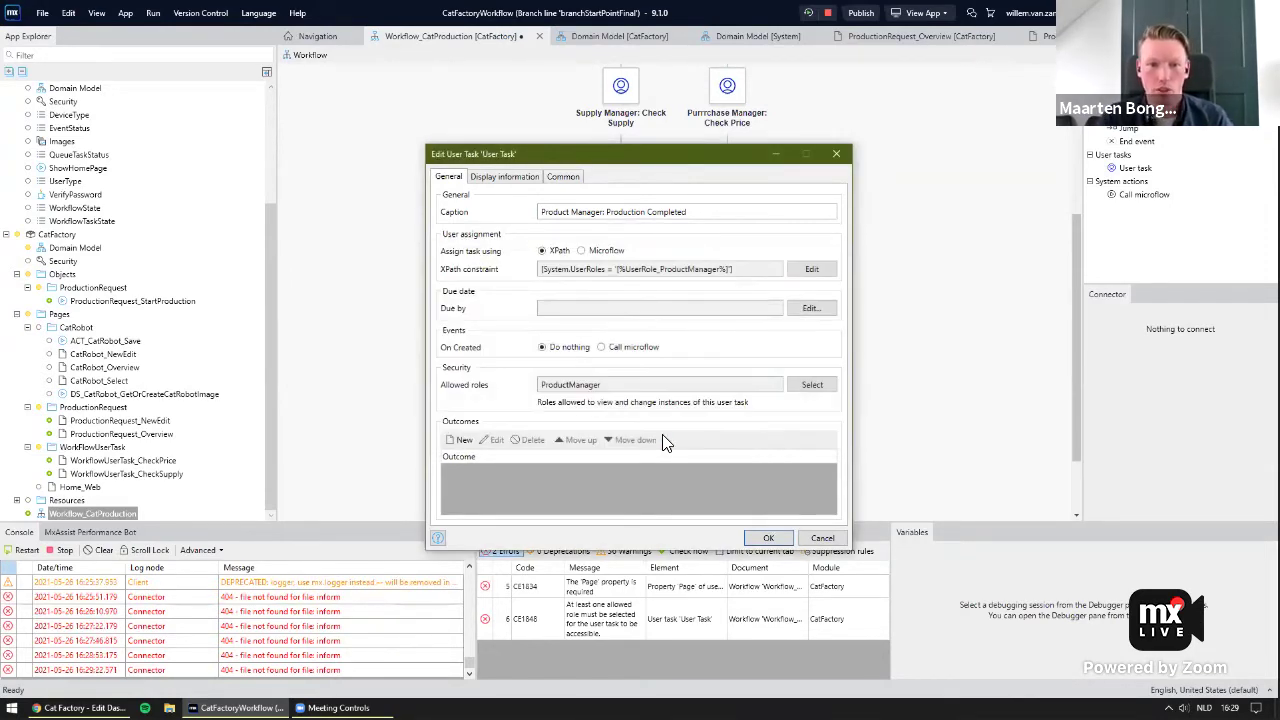
Set the task name to "Production completed" and the task description to "Your production is completed!".
left_click(503, 176)
left_click(674, 270)
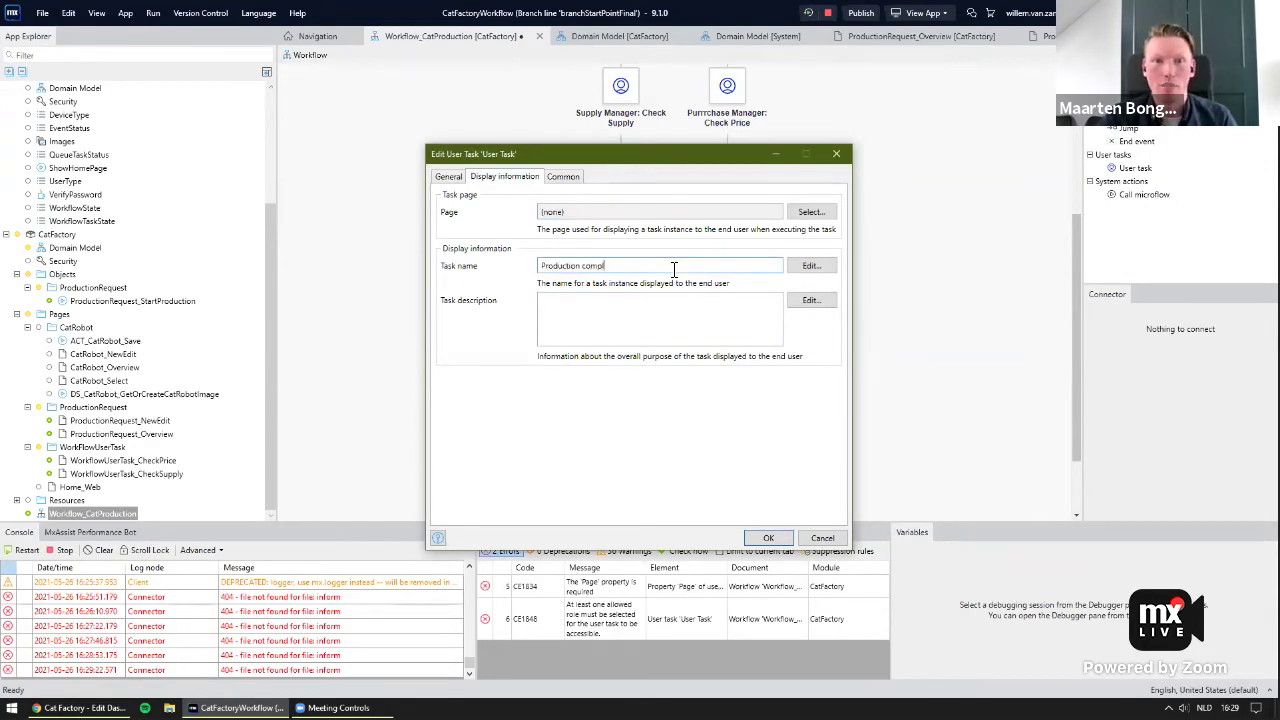
left_click(684, 322)
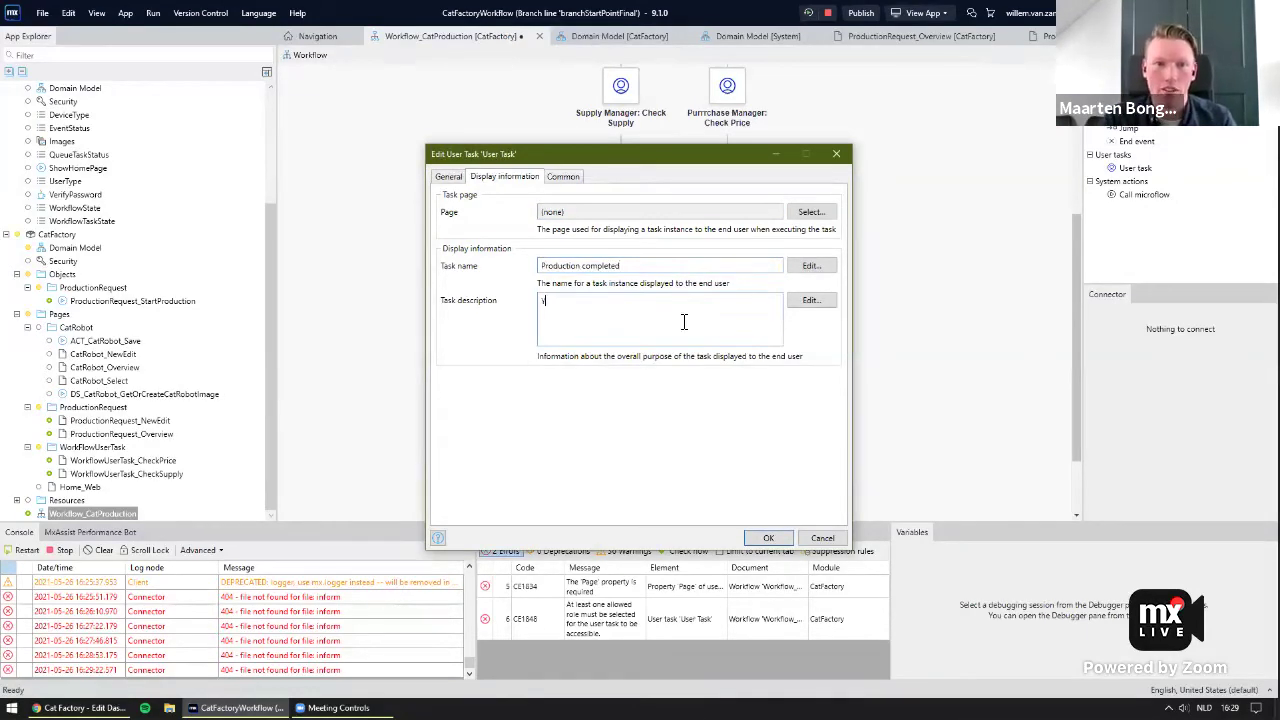
type("Your production is completed")
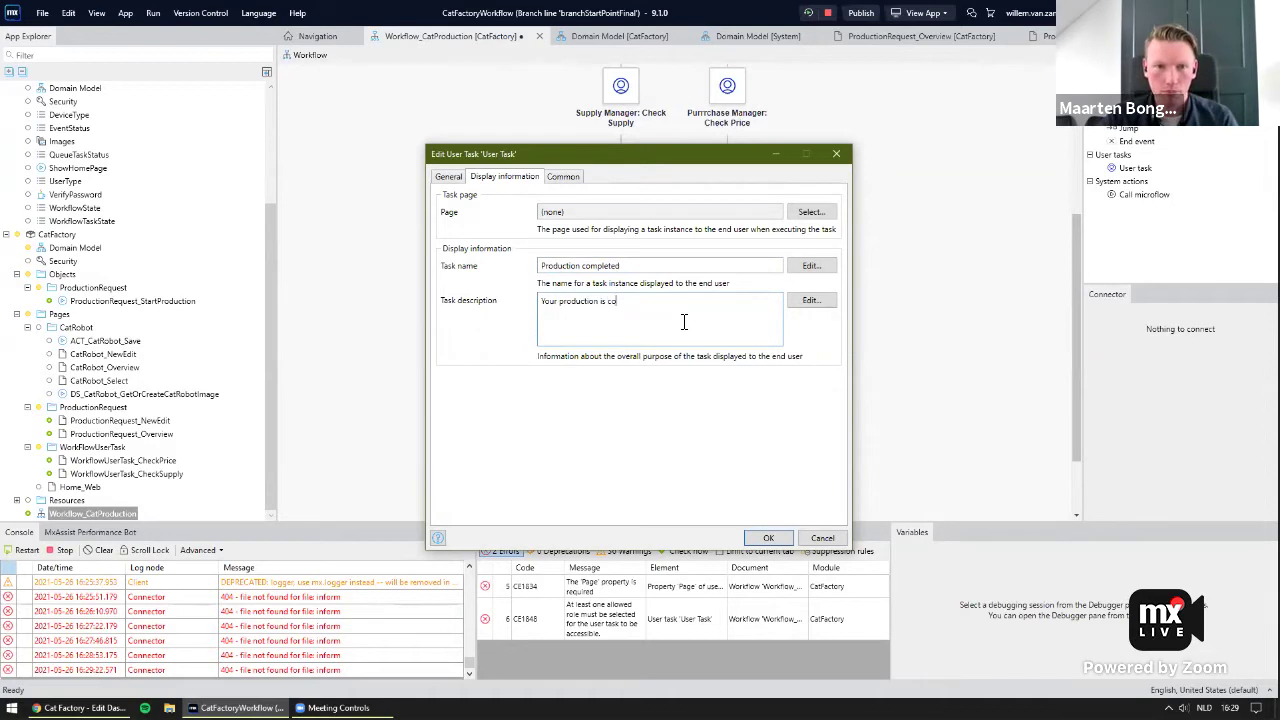
Create the task page WorkflowUserTask_ProductionComplete in the WorkflowUserTask folder, save the user task and open the new page.
left_click(811, 212)
left_click(522, 278)
left_click(552, 318)
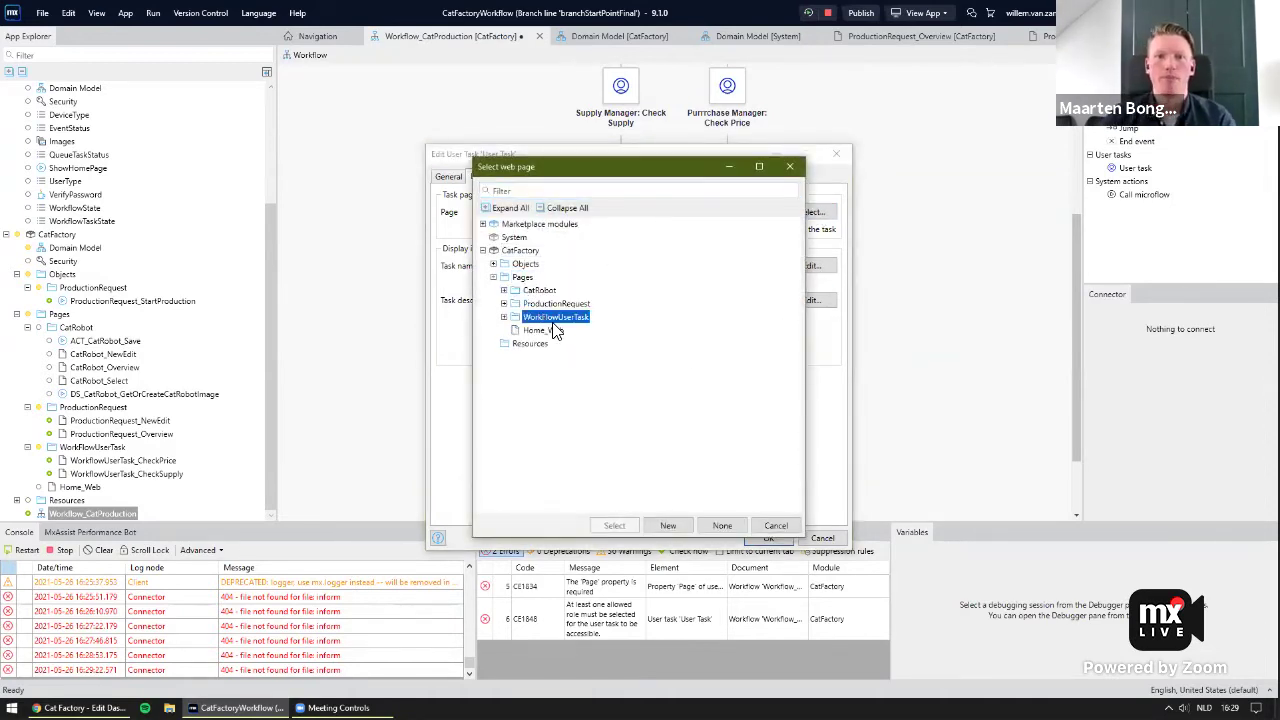
left_click(657, 519)
type("WorkflowUserTask_ProductionComplete")
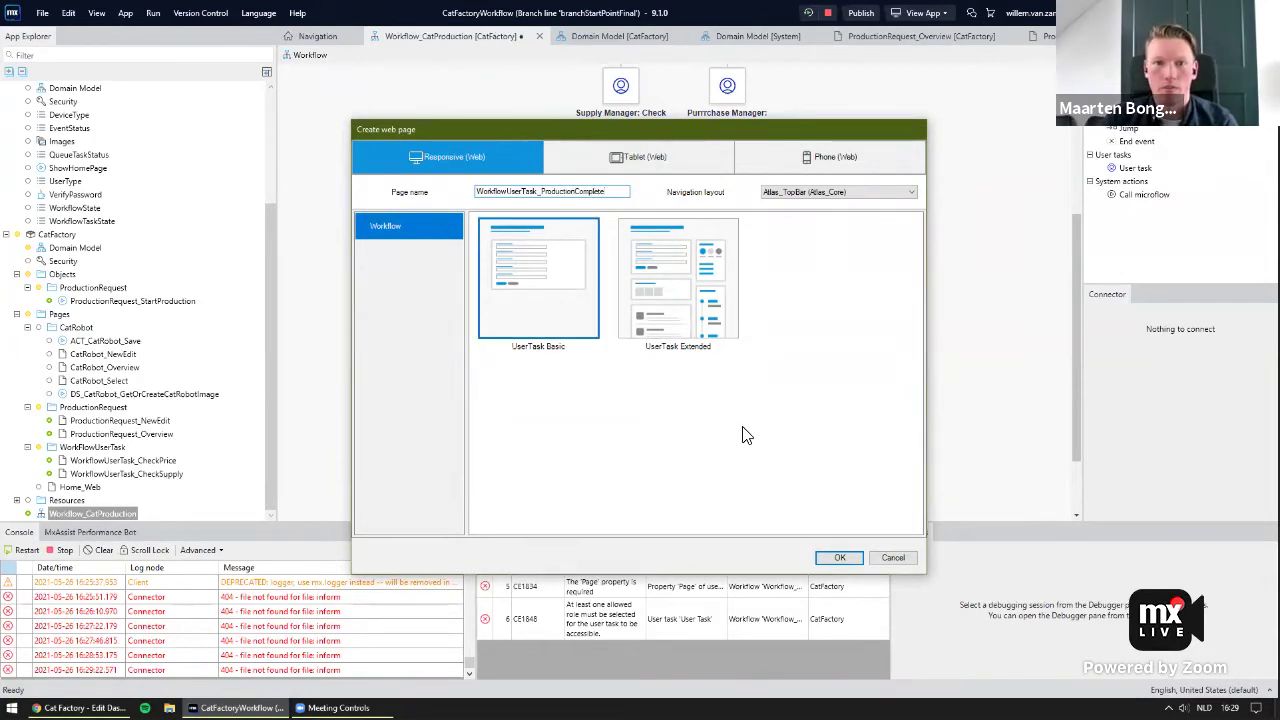
left_click(841, 558)
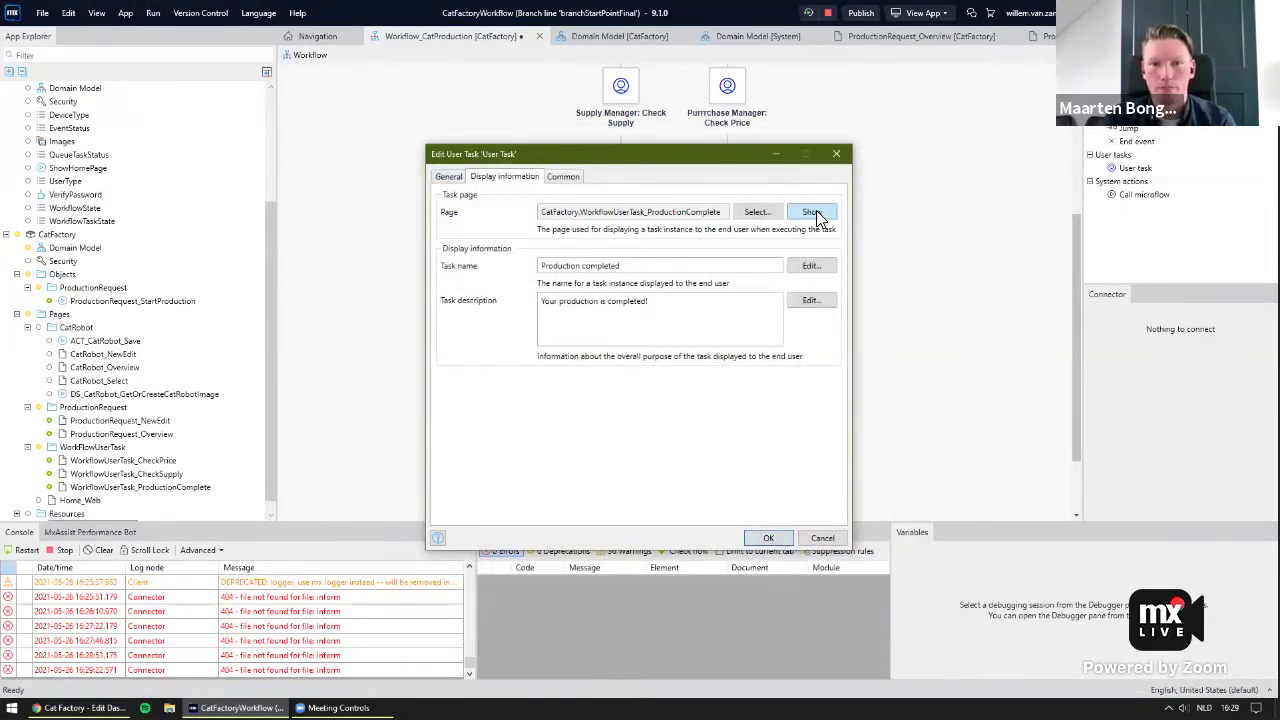
left_click(768, 540)
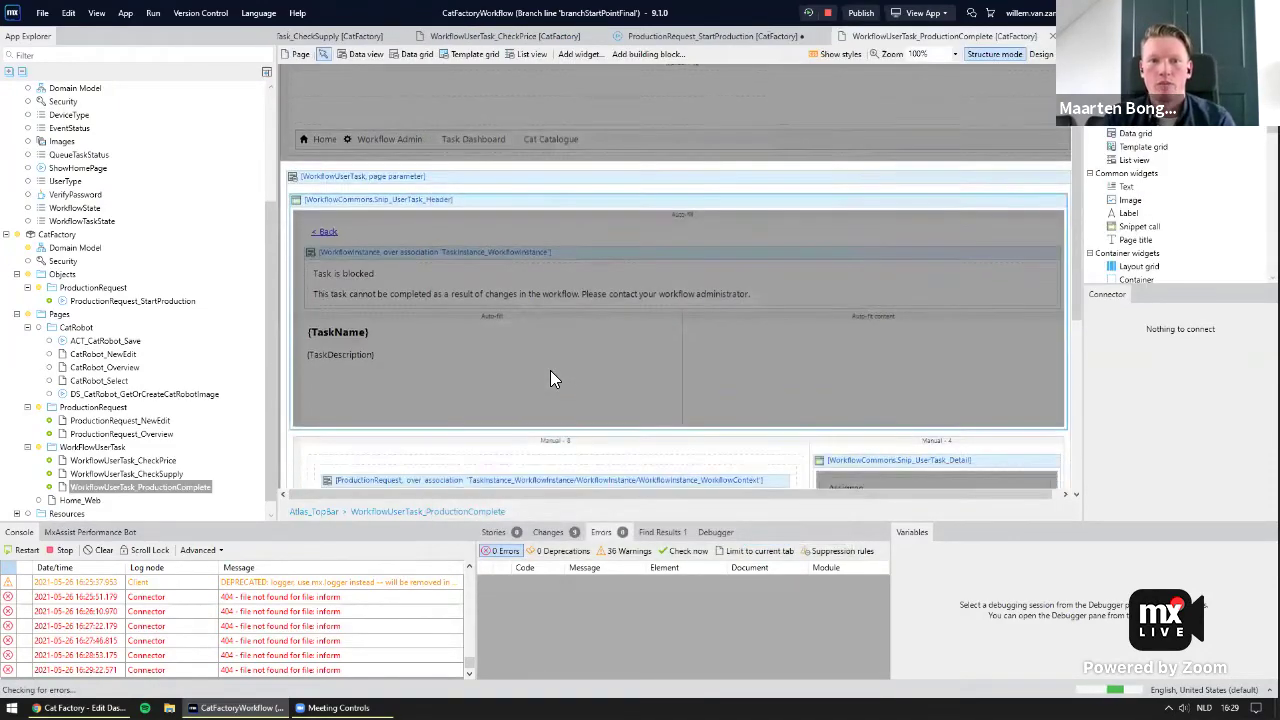
Delete the fields other than Request ID, including Cat robot, from the page's ProductionRequest data view.
scroll(465, 300, "down", 1)
key("Delete")
key("Delete")
key("Delete")
key("Delete")
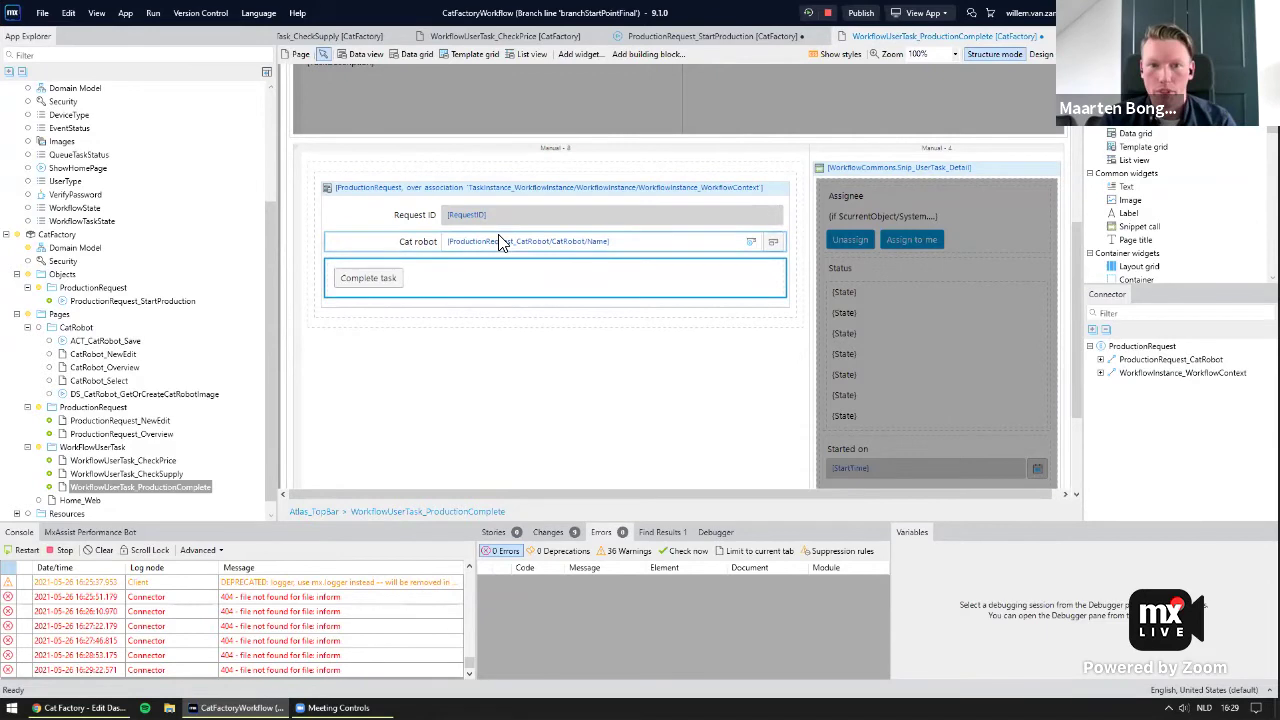
key("Delete")
Add the text "Your production request is finished, here are your cats!" below Request ID in the page's ProductionRequest data view.
left_click(481, 238)
type("Your p")
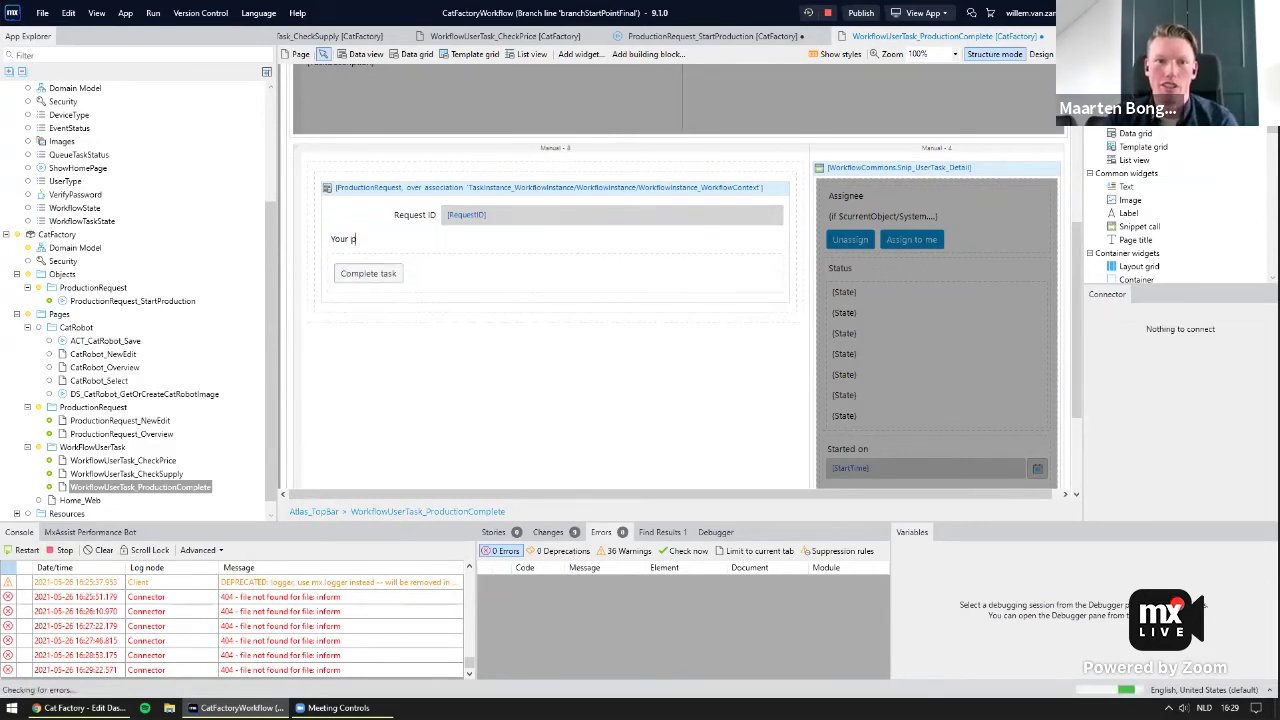
type("rocuction request is finished, here are your cats!")
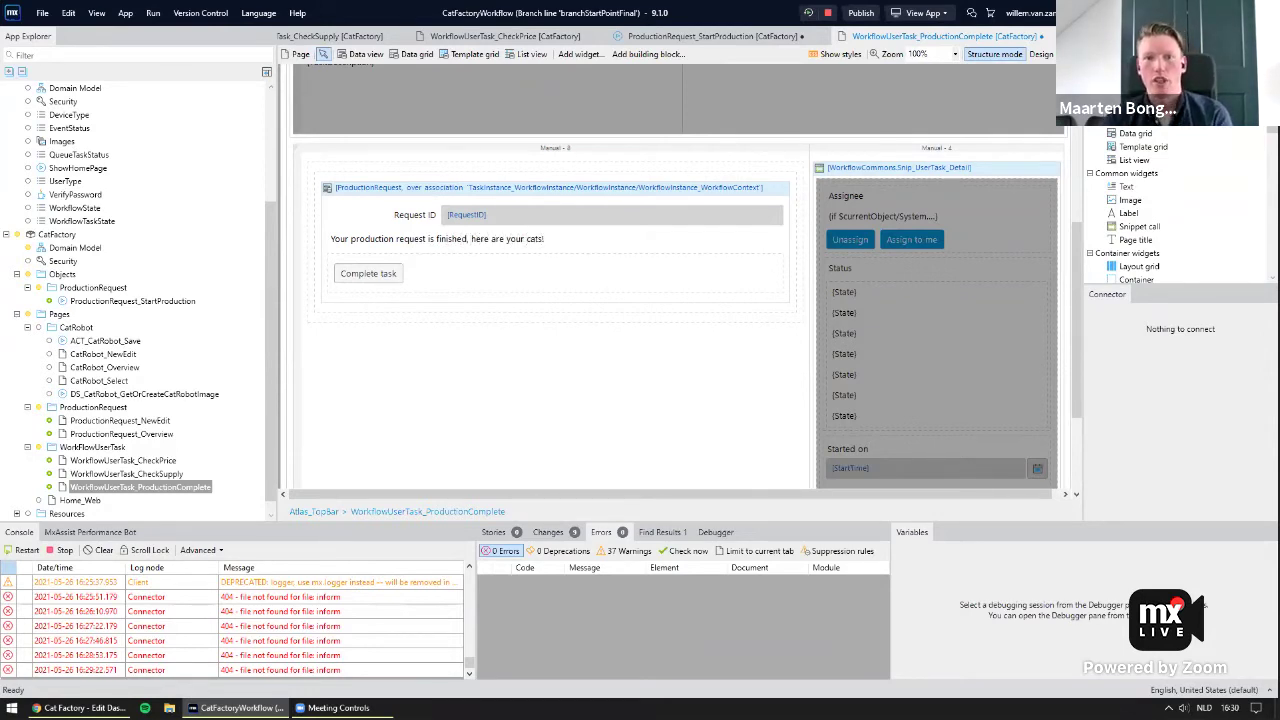
left_click(486, 244)
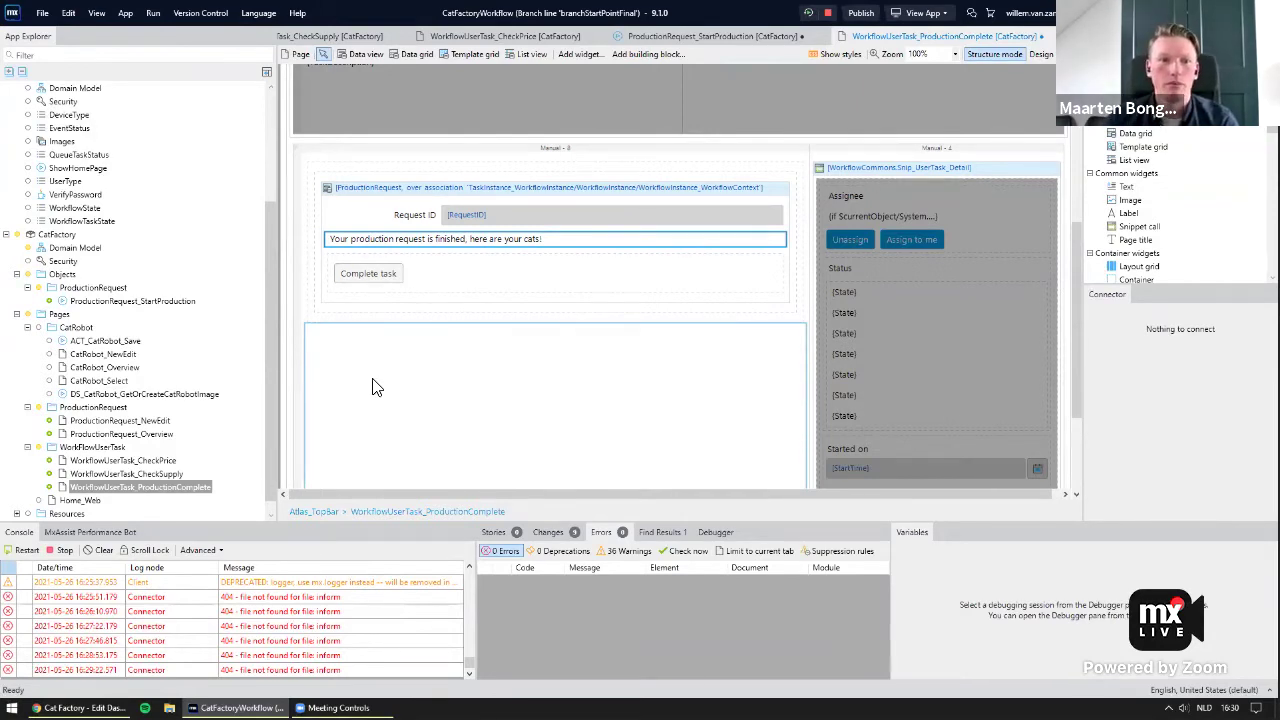
scroll(110, 510, "down", 1)
left_click(125, 514)
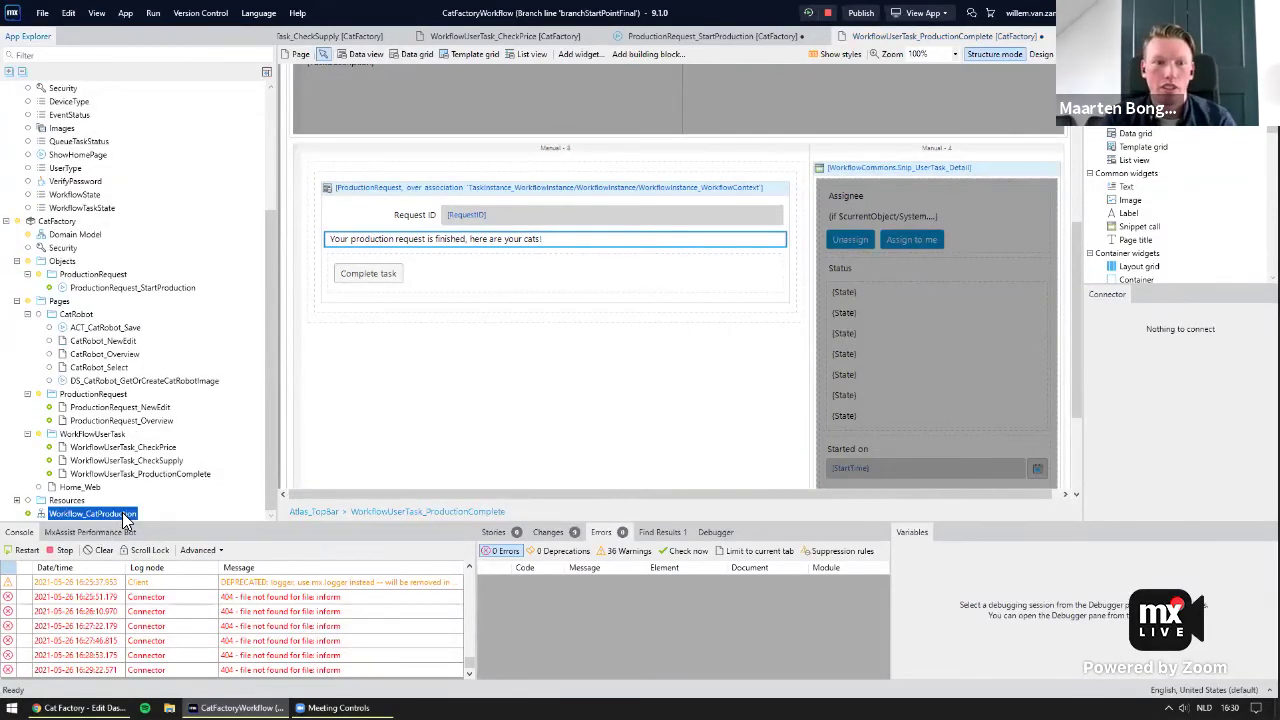
double_click(125, 514)
key("ctrl+Tab")
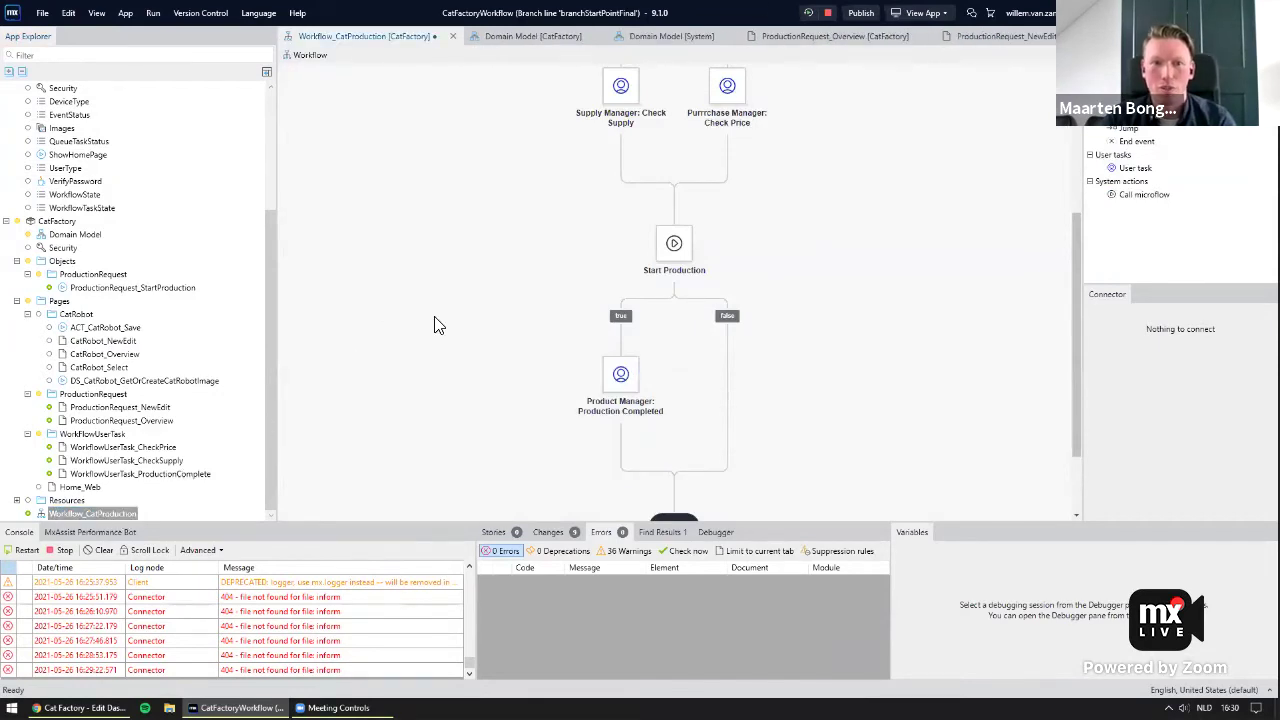
Make the WorkflowUserTask_ProductionComplete page visible for the ProductManager module role.
scroll(1050, 156, "down", 2, "ctrl")
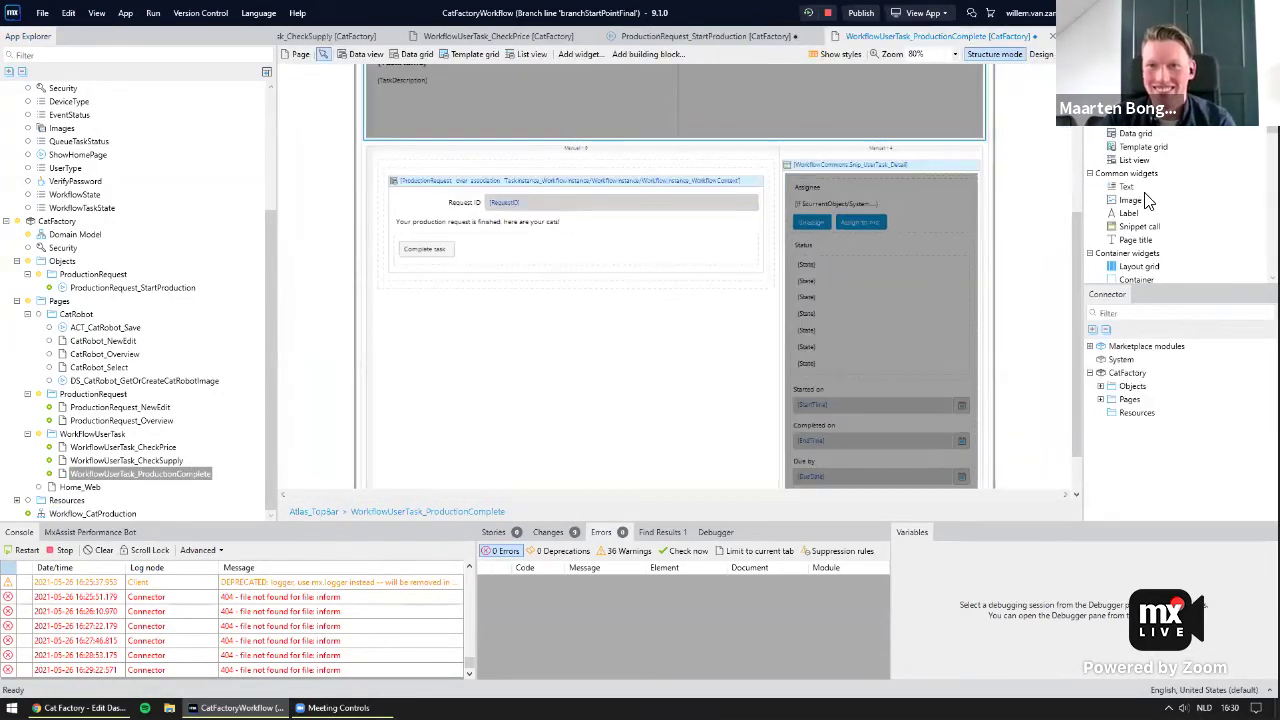
scroll(1180, 220, "down", 1)
double_click(1130, 248)
left_click(580, 247)
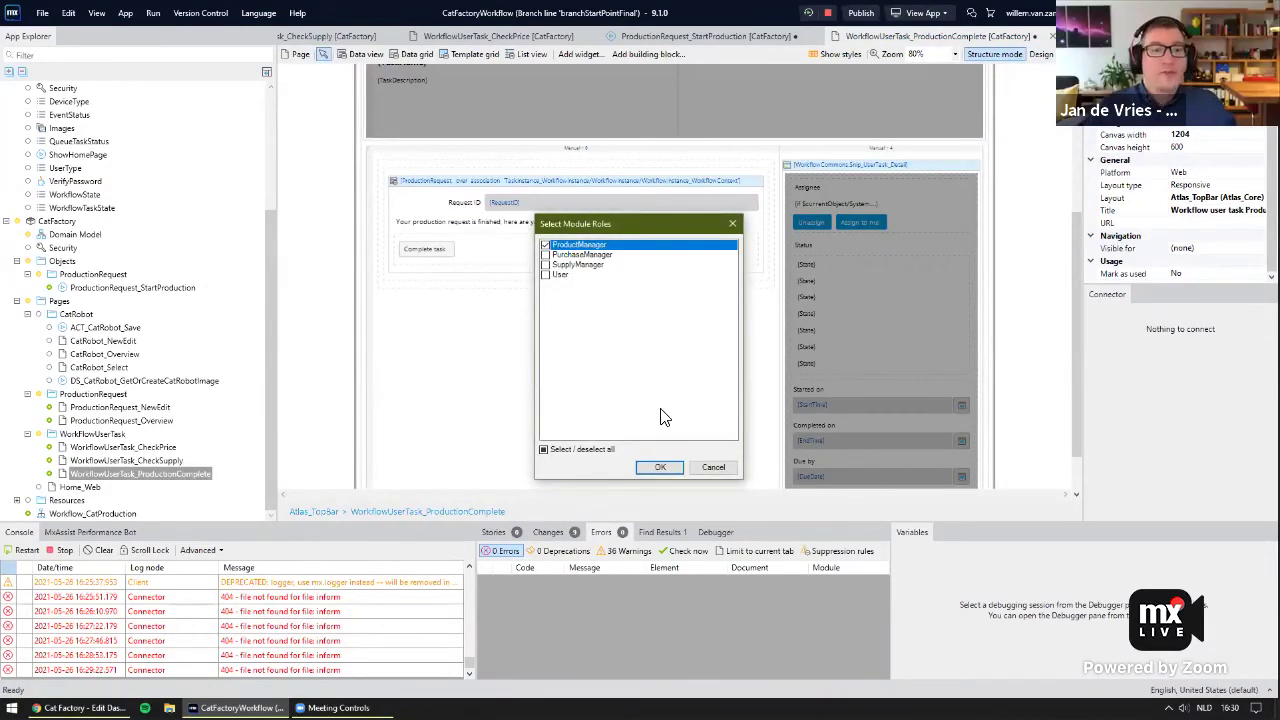
left_click(660, 467)
scroll(712, 365, "up", 1, "ctrl")
scroll(751, 326, "up", 1, "ctrl")
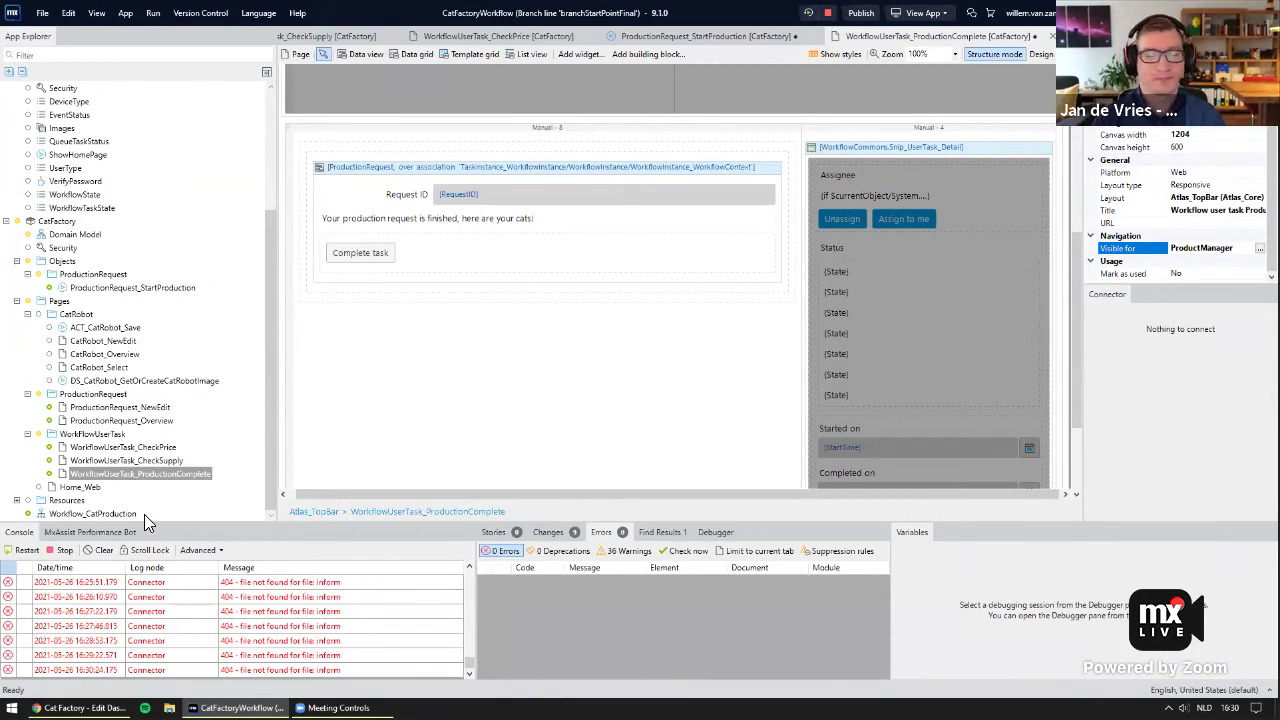
Add a user task to the false branch of Start Production in Workflow_CatProduction, captioned "Product Manager: Production Failed".
double_click(118, 513)
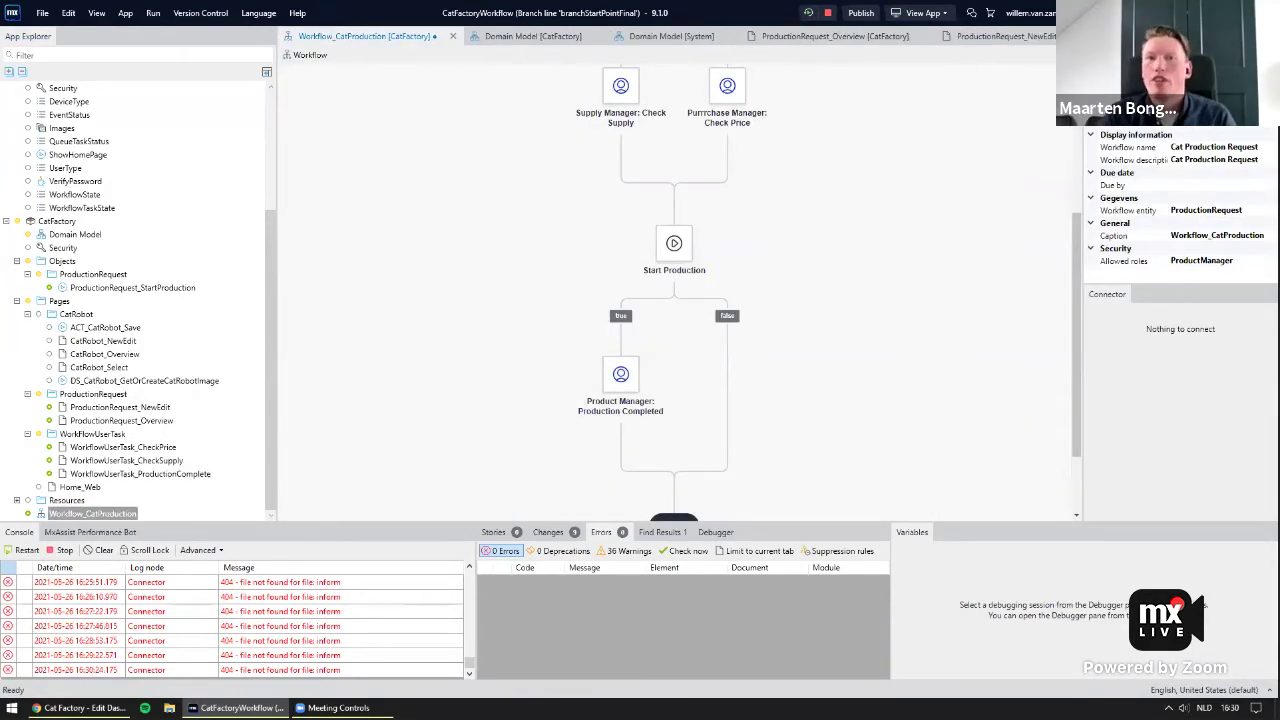
scroll(929, 203, "down", 2)
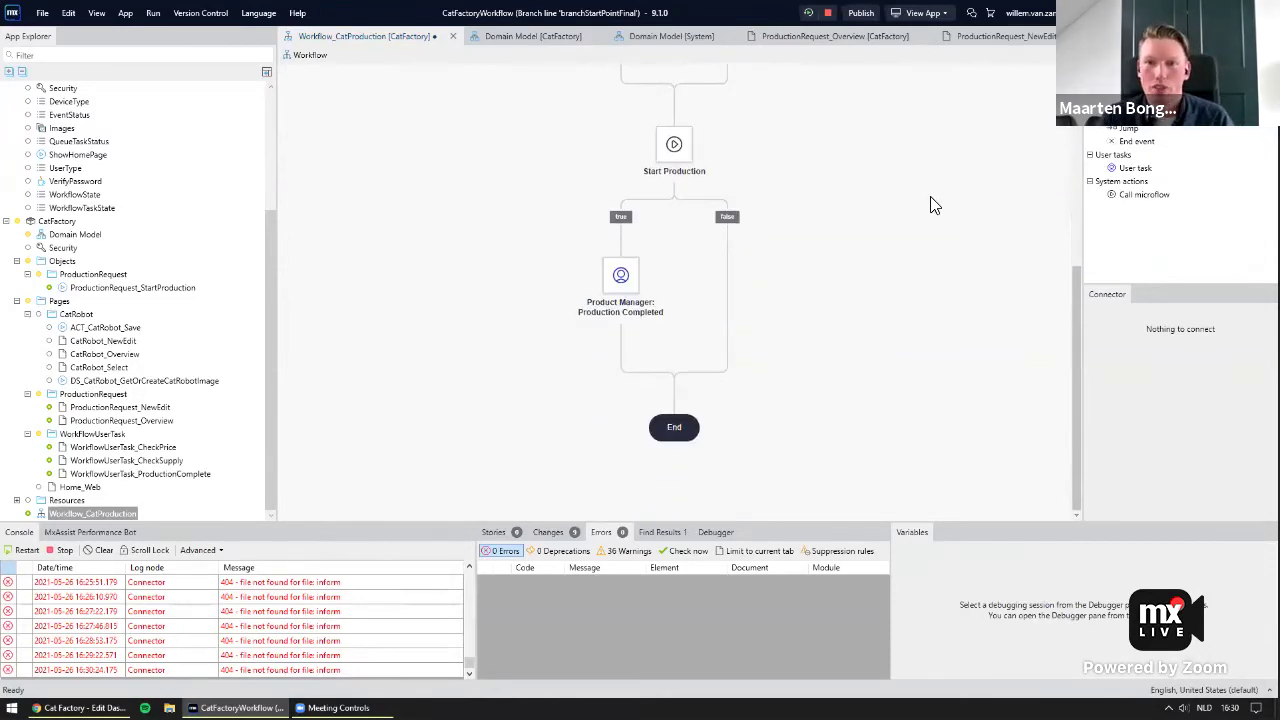
scroll(929, 203, "up", 1)
left_click_drag(1135, 168, 730, 360)
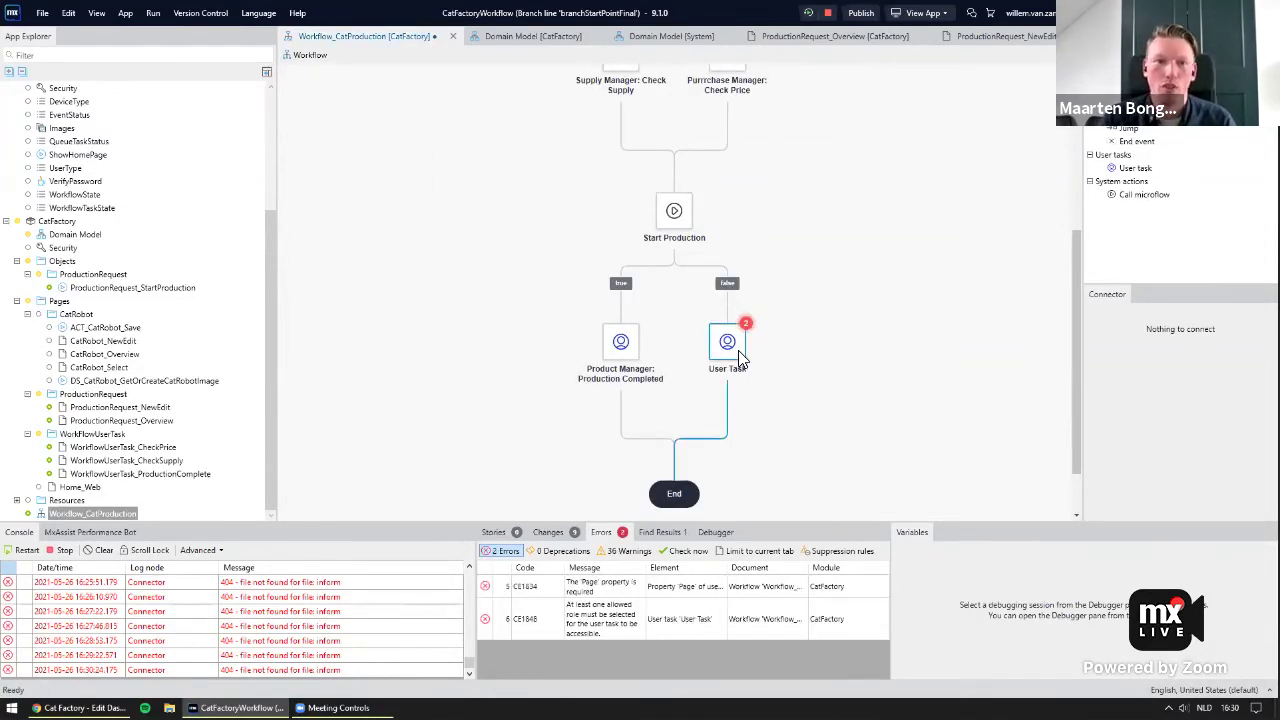
type("Product M")
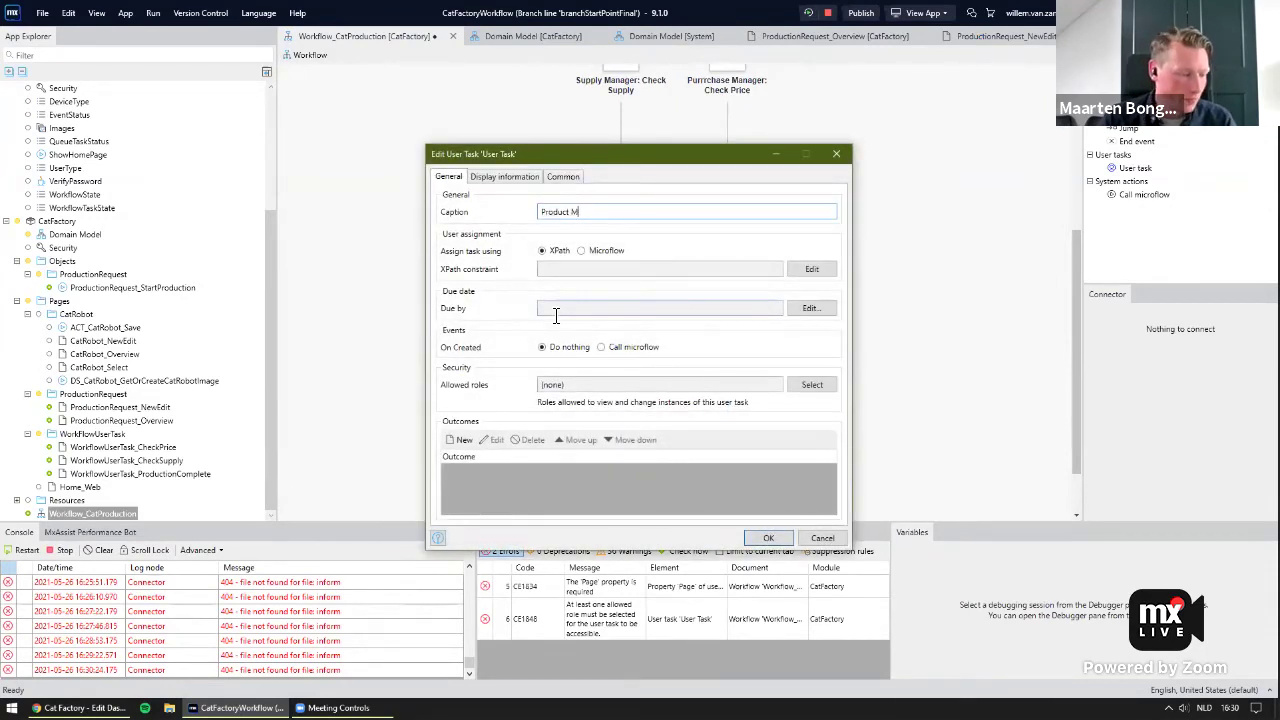
type("anager: Production")
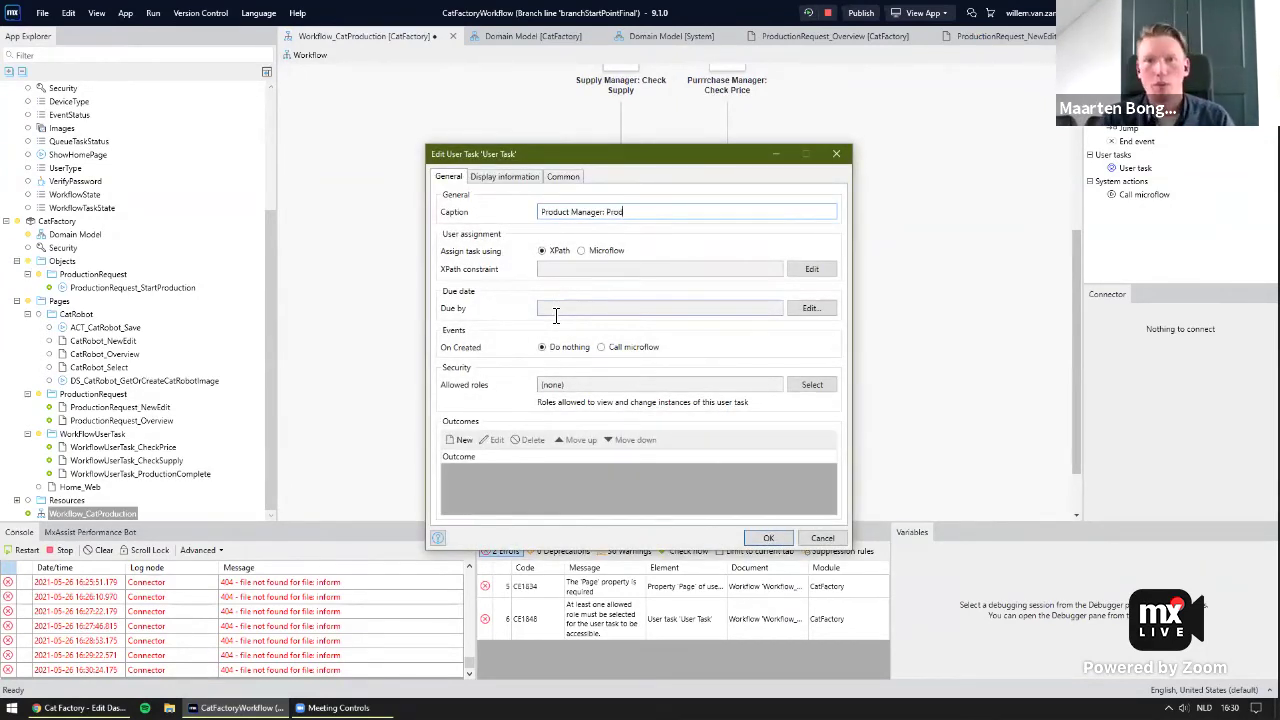
type(" Failed")
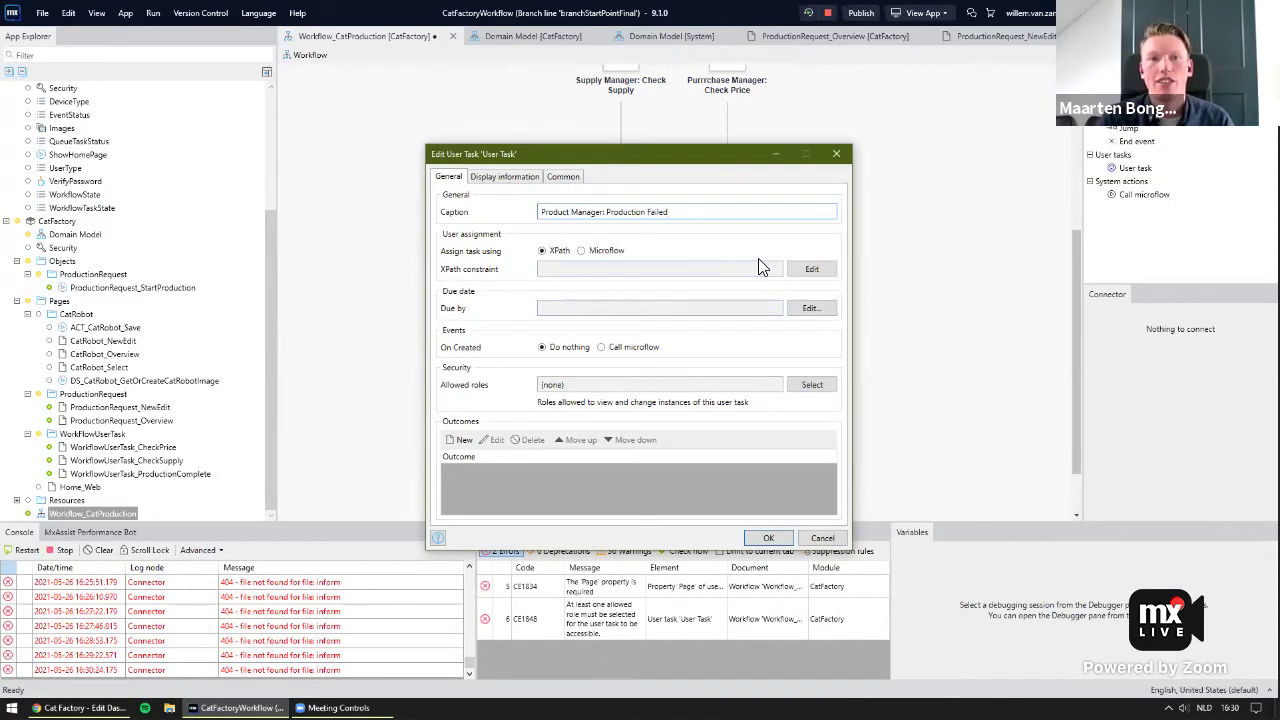
Assign the user task with the XPath constraint [System.UserRoles = '[%UserRole_ProductManager%]'].
left_click(809, 270)
type("[")
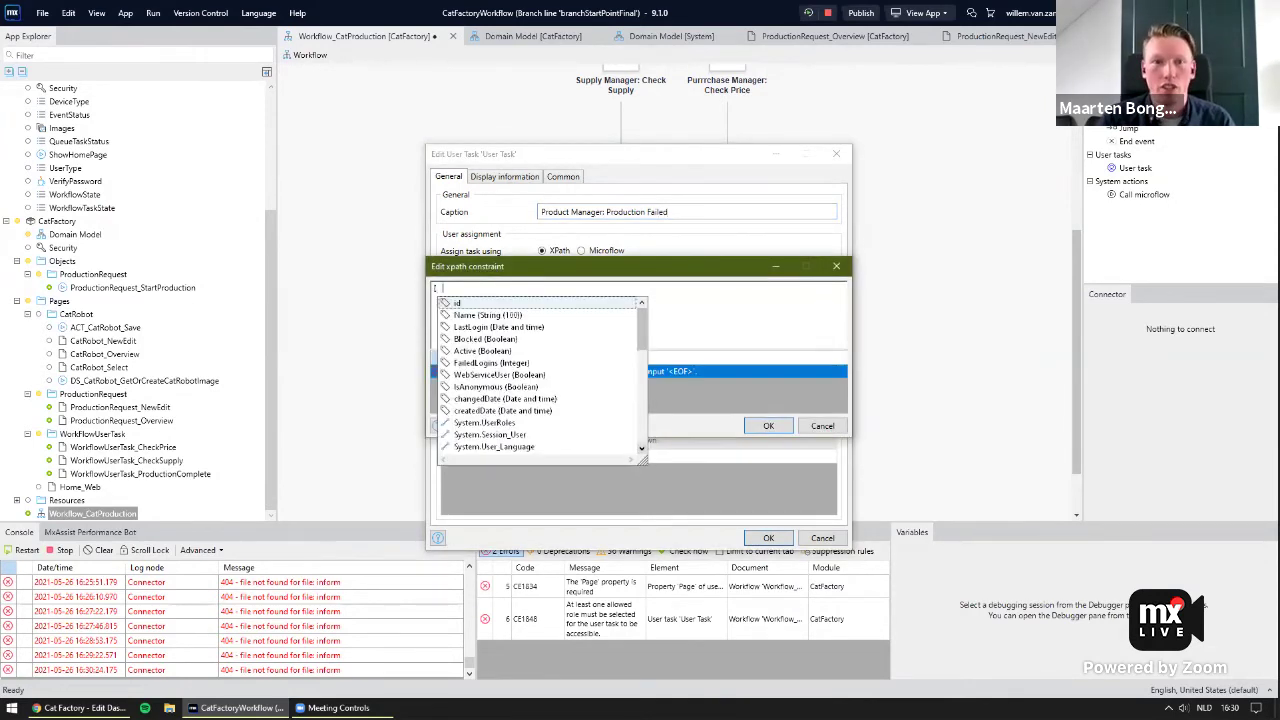
type("userroles")
key("Return")
type("=")
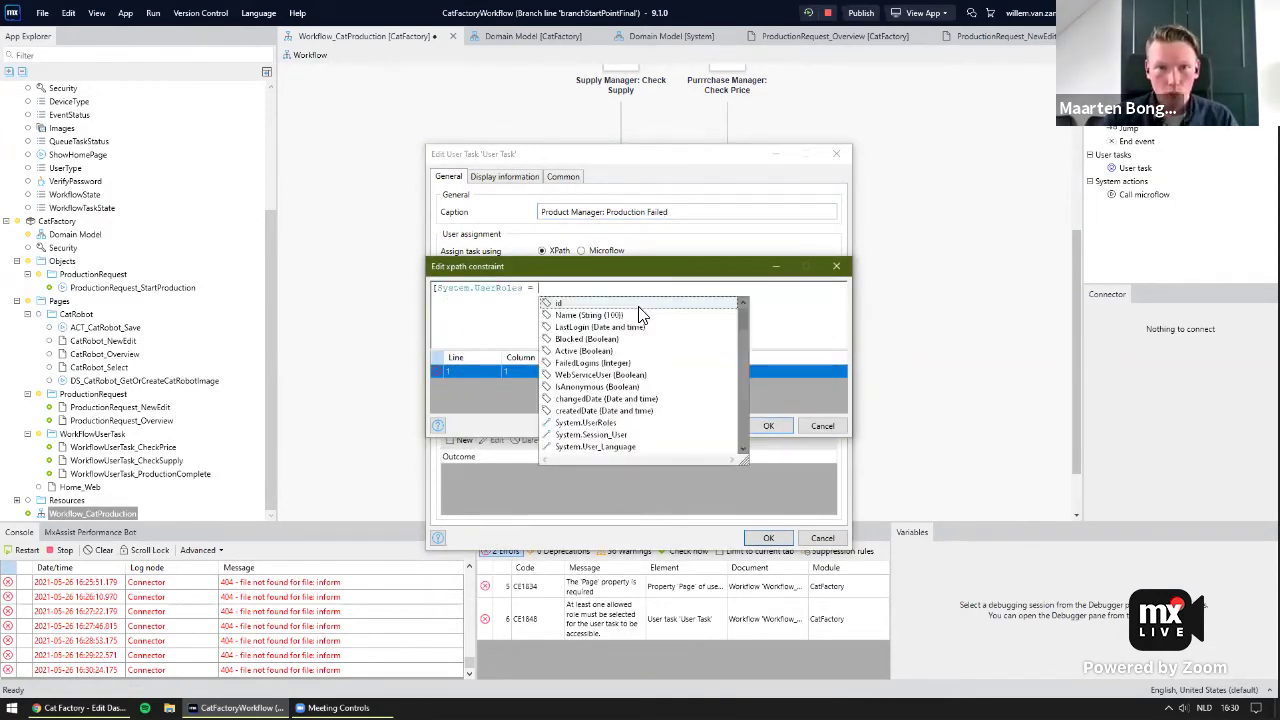
key("Return")
type("]")
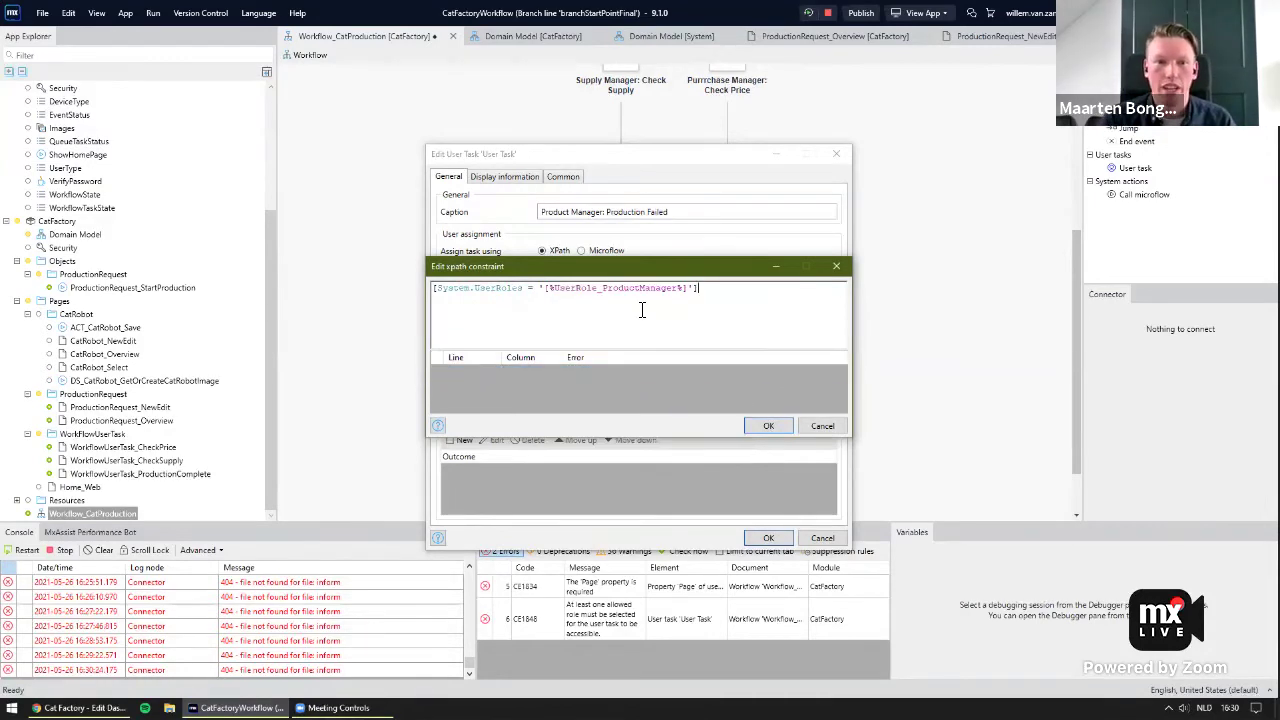
left_click(768, 426)
Allow the ProductManager role on the production-failed user task.
left_click(812, 386)
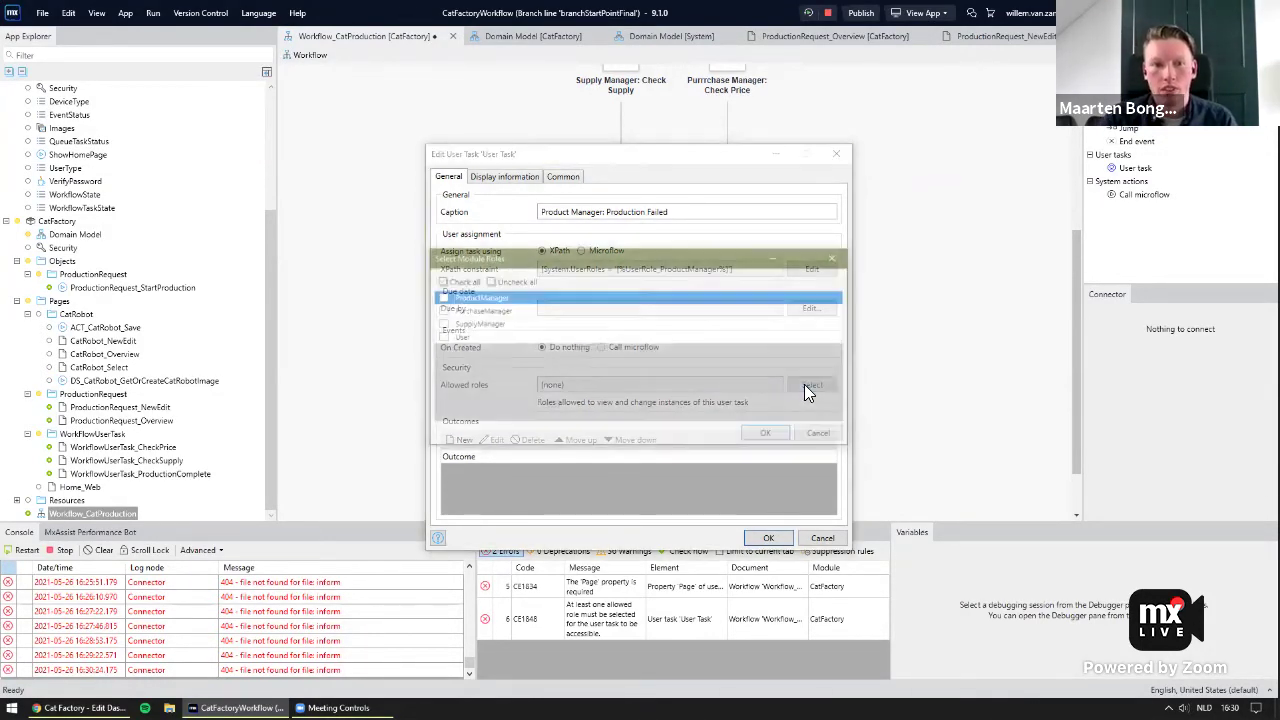
left_click(440, 297)
left_click(767, 436)
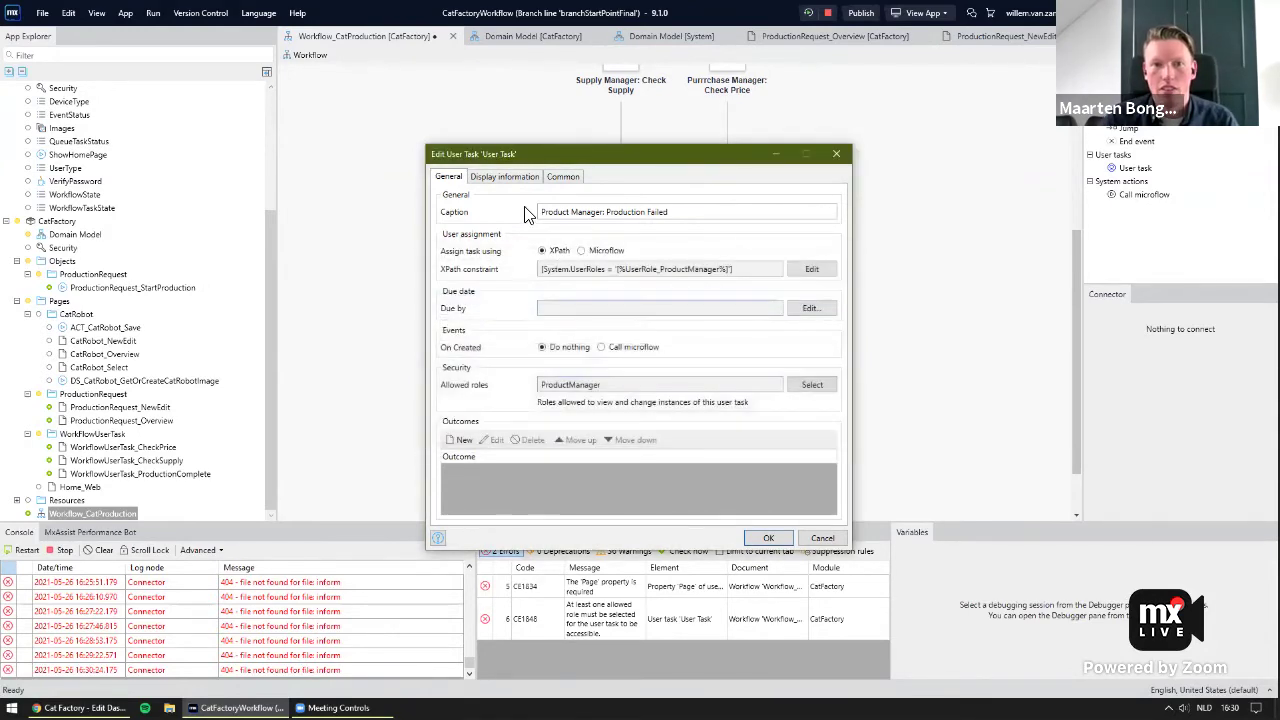
Set the task name to "Production Failed" and the task description to "Your production has failed".
left_click(526, 182)
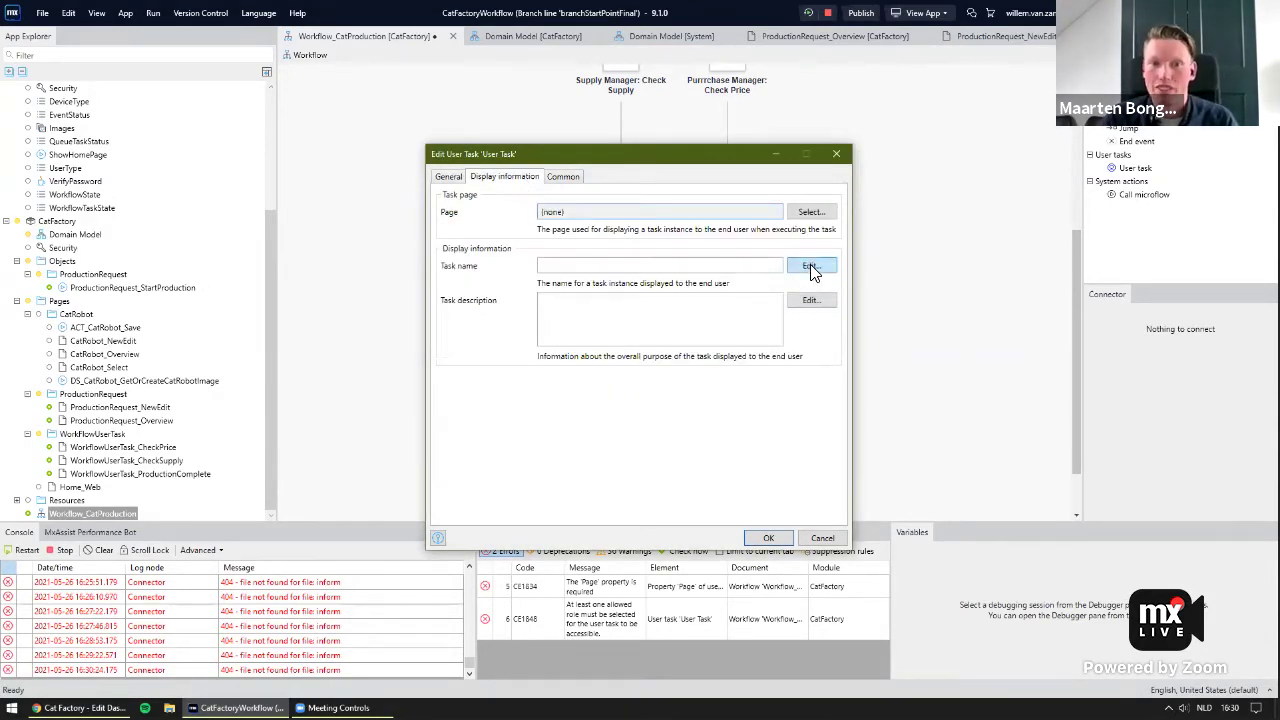
left_click(756, 266)
type("Production Failed")
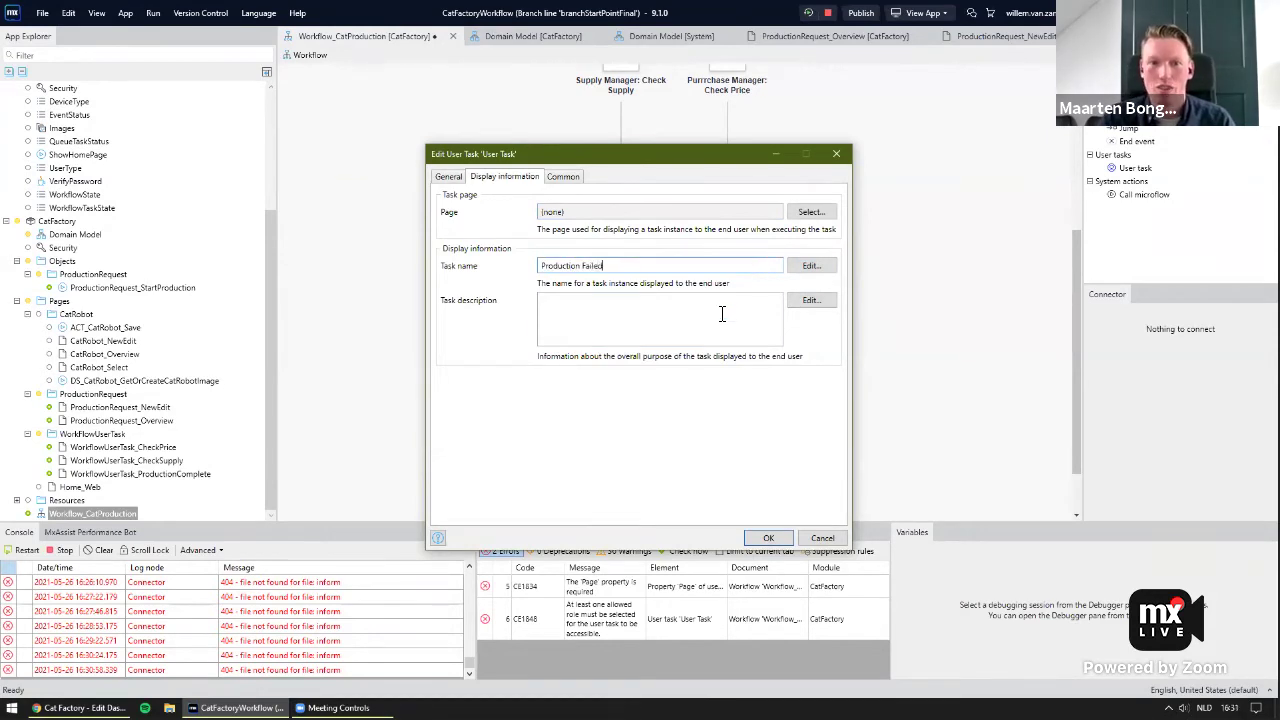
left_click(721, 314)
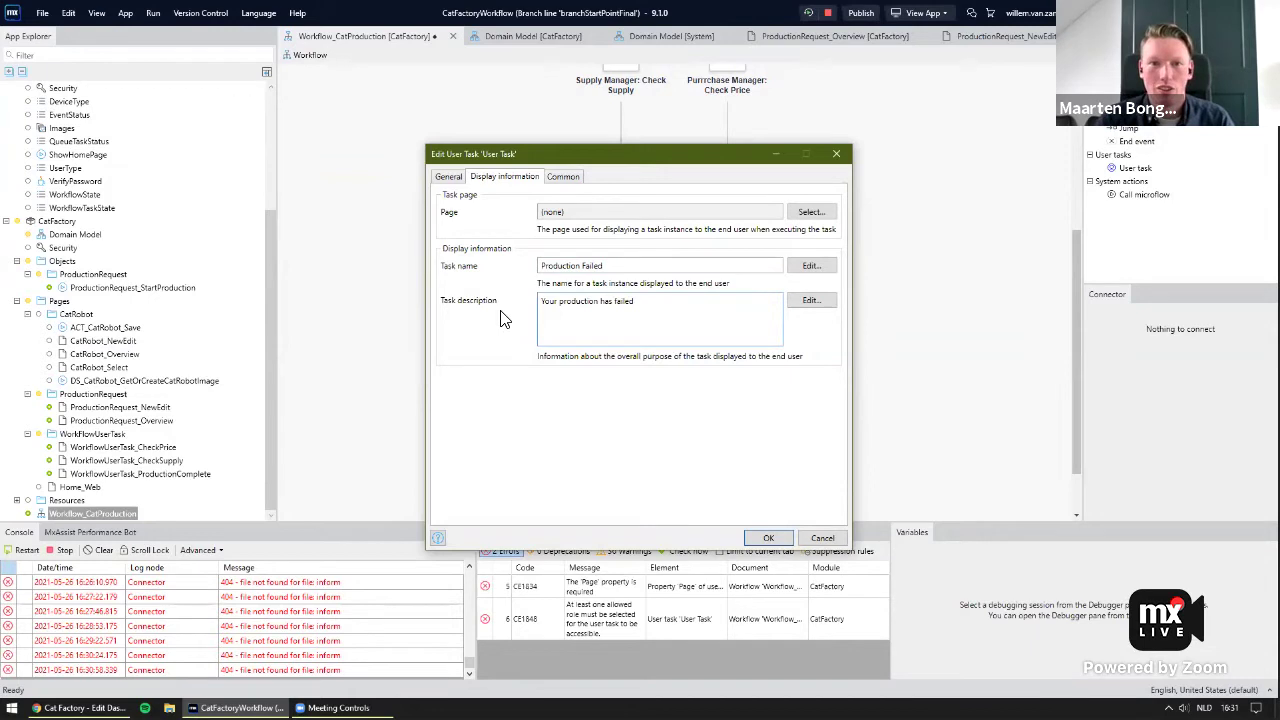
Add a Retry outcome to the user task and rename its default outcome to OK.
left_click(450, 178)
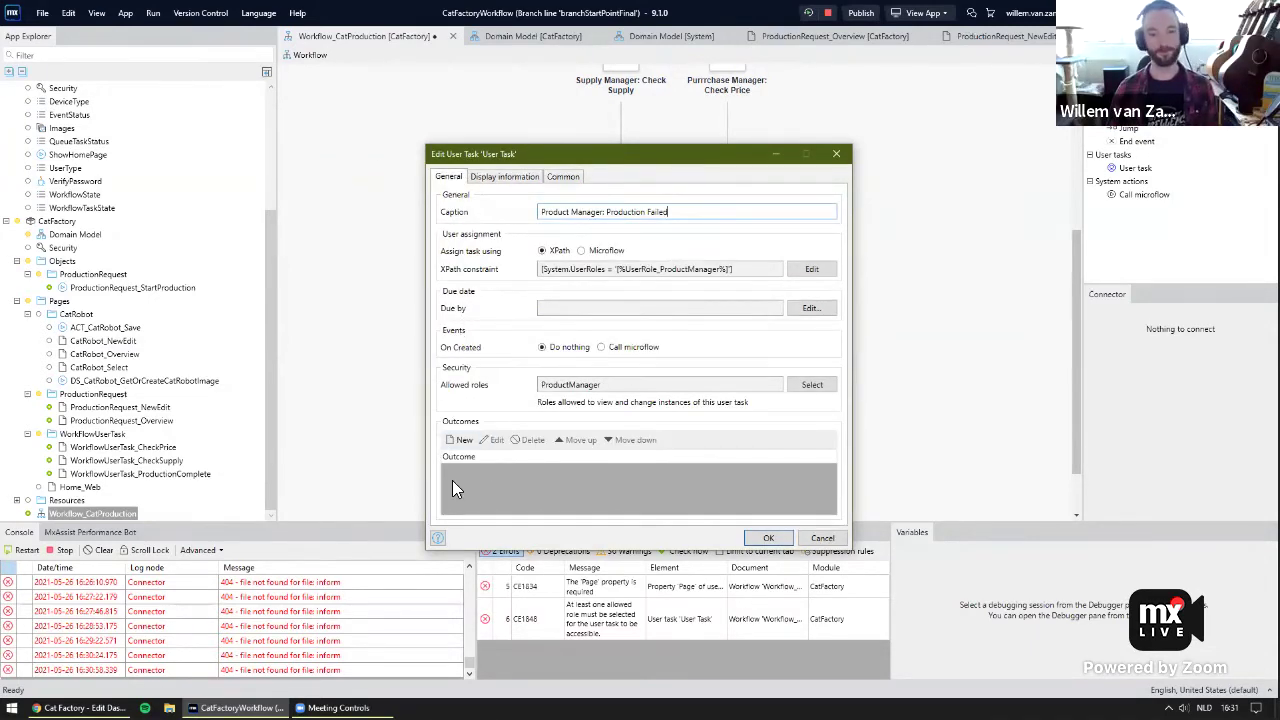
left_click(458, 440)
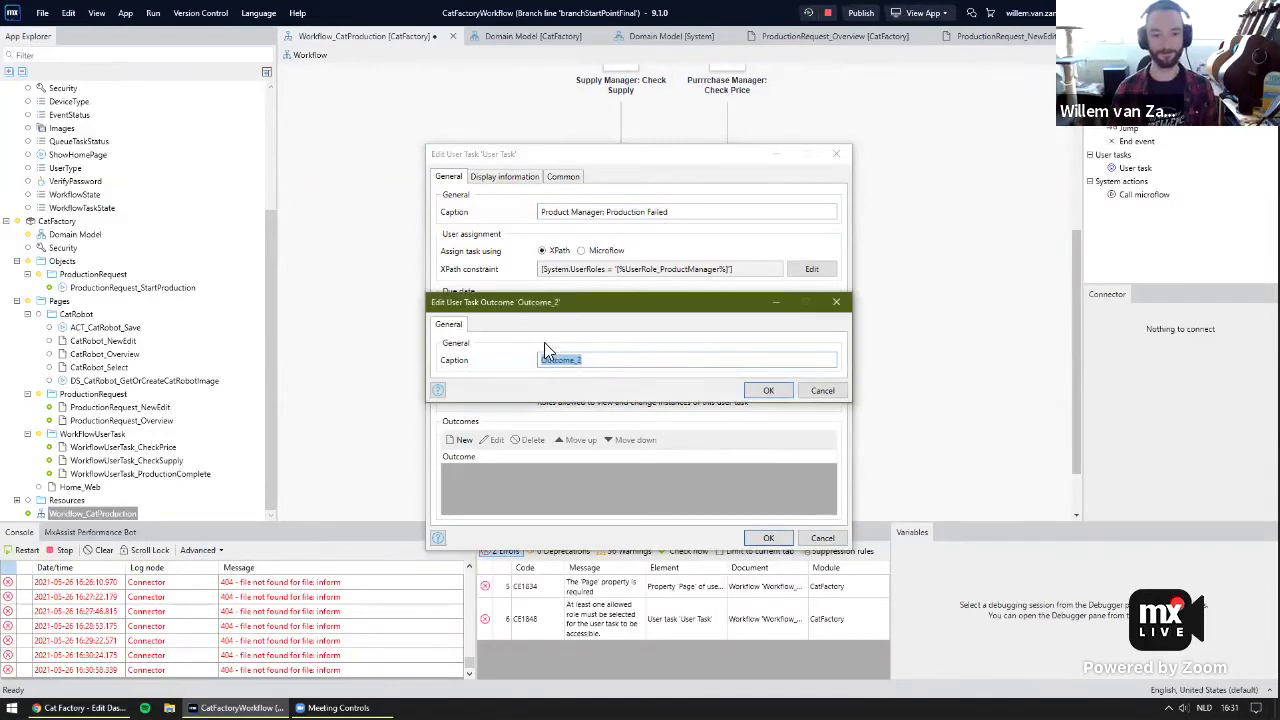
type("Retry")
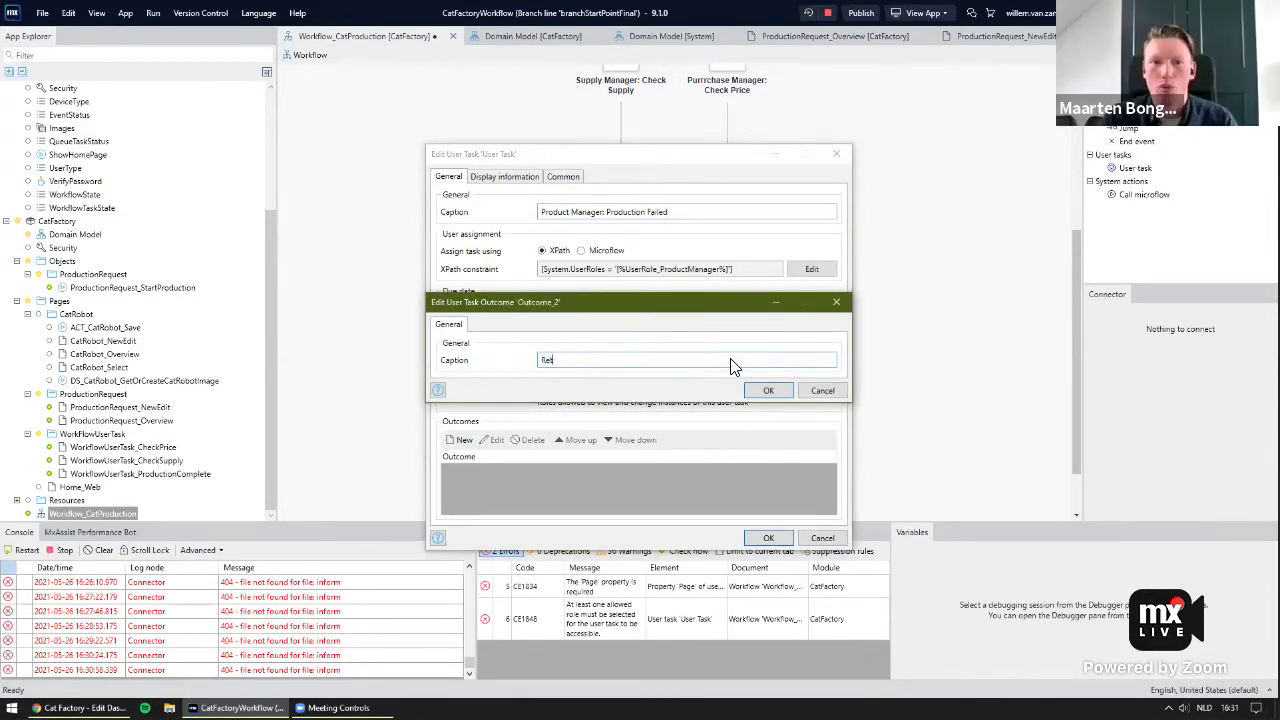
left_click(768, 390)
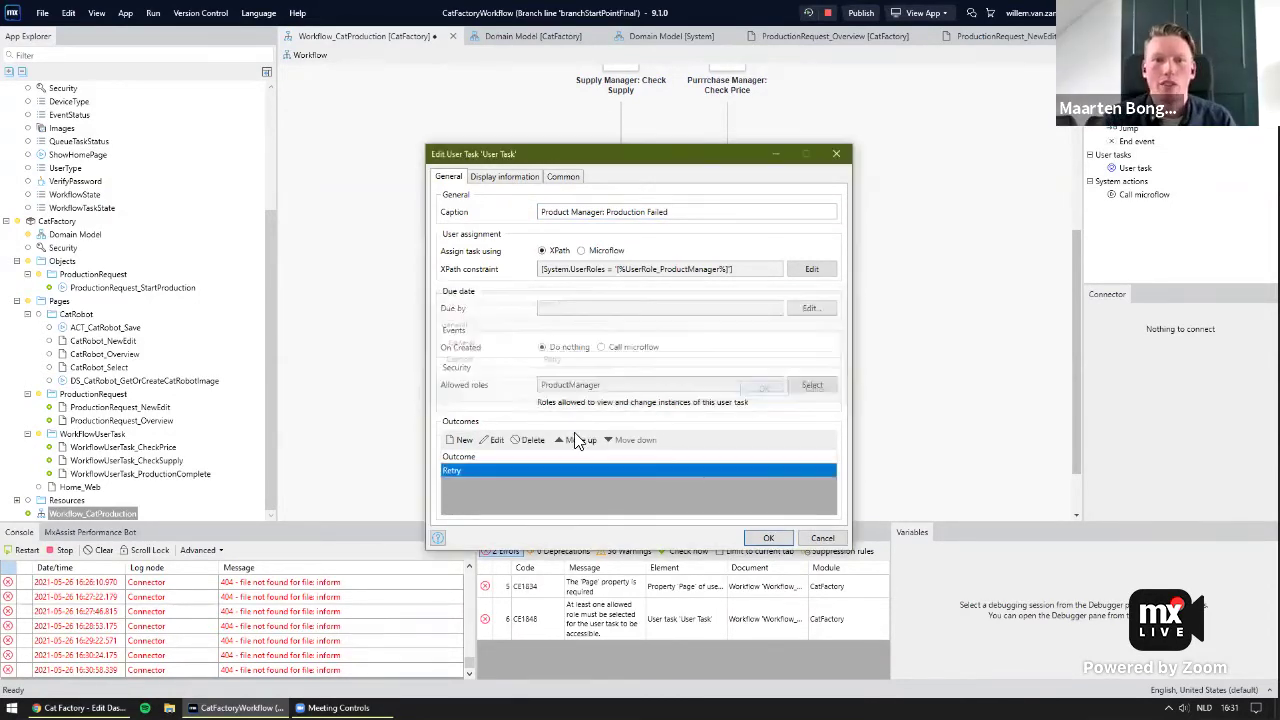
left_click(462, 440)
key("Escape")
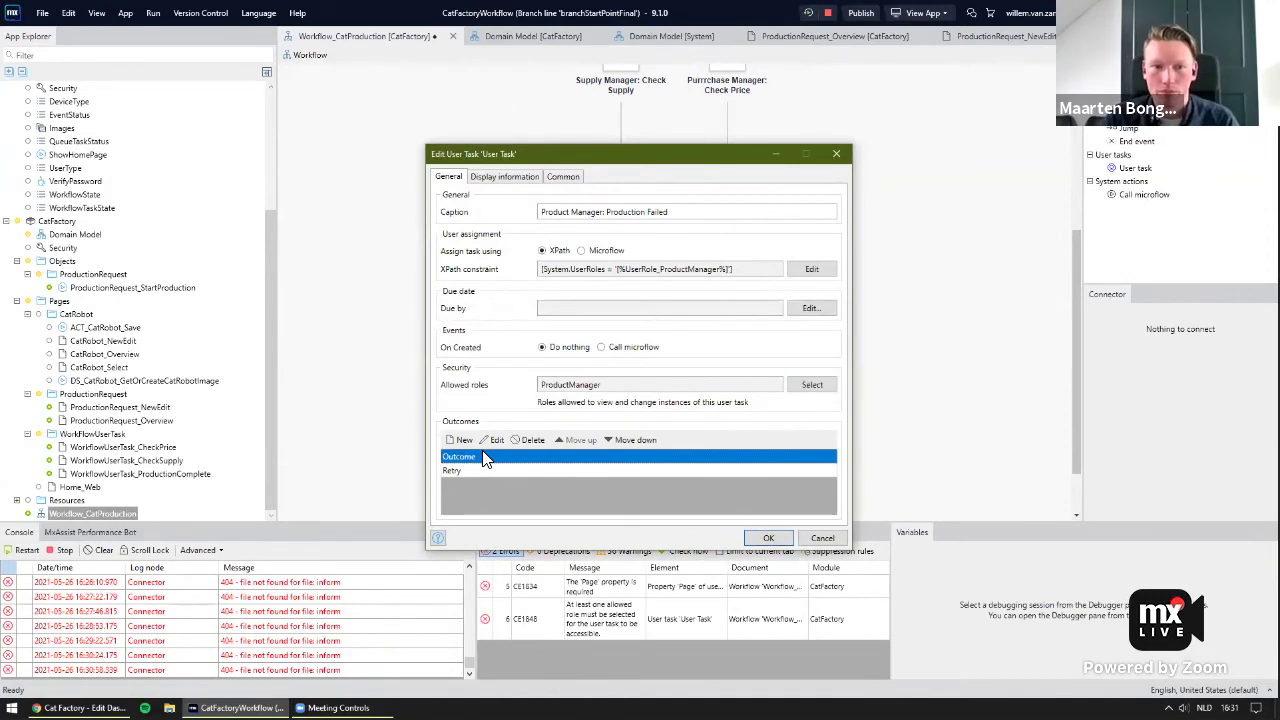
double_click(485, 458)
type("OK")
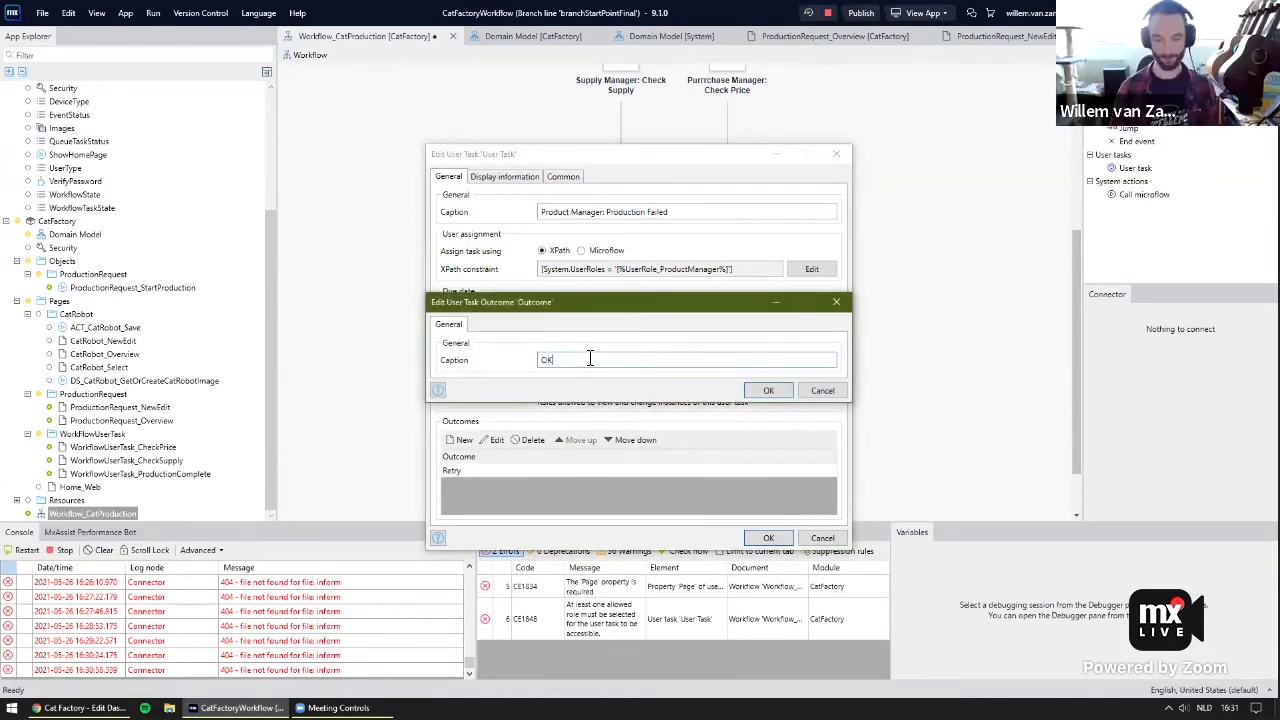
left_click(766, 390)
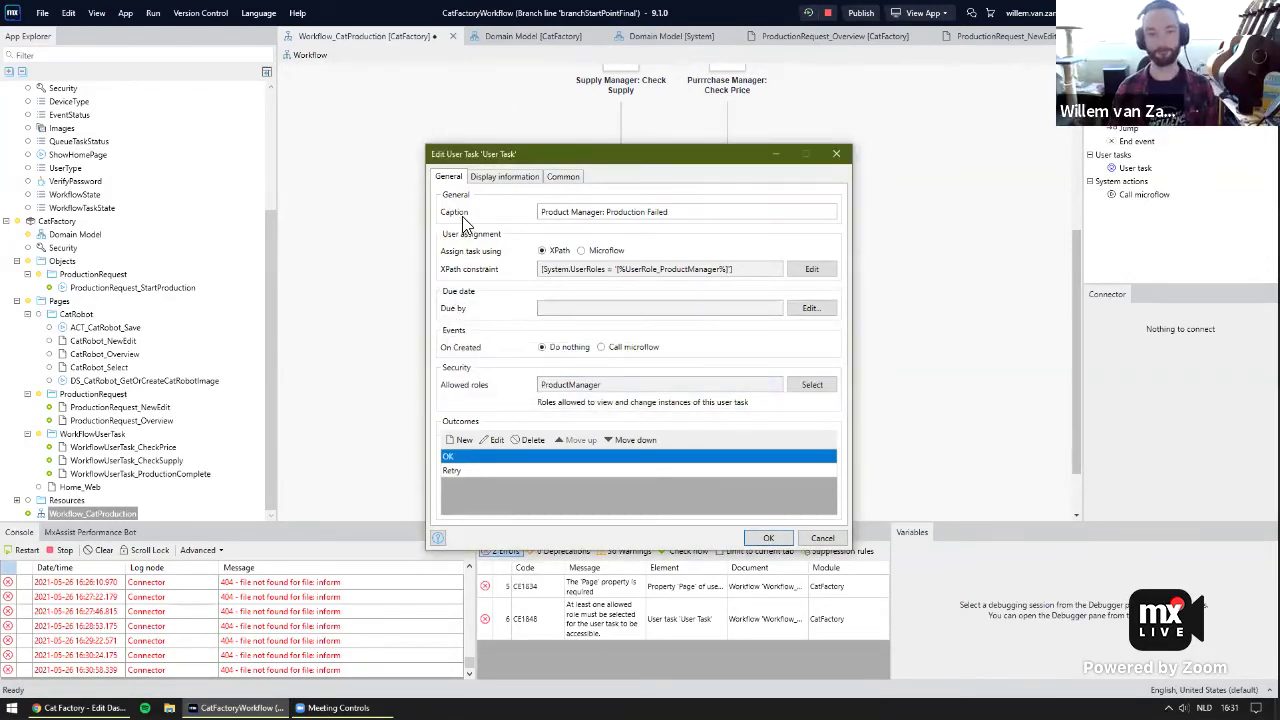
Create the task page WorkflowUserTask_ProductionFailed in the WorkflowUserTask folder, save the user task and open the new page.
left_click(519, 179)
left_click(816, 213)
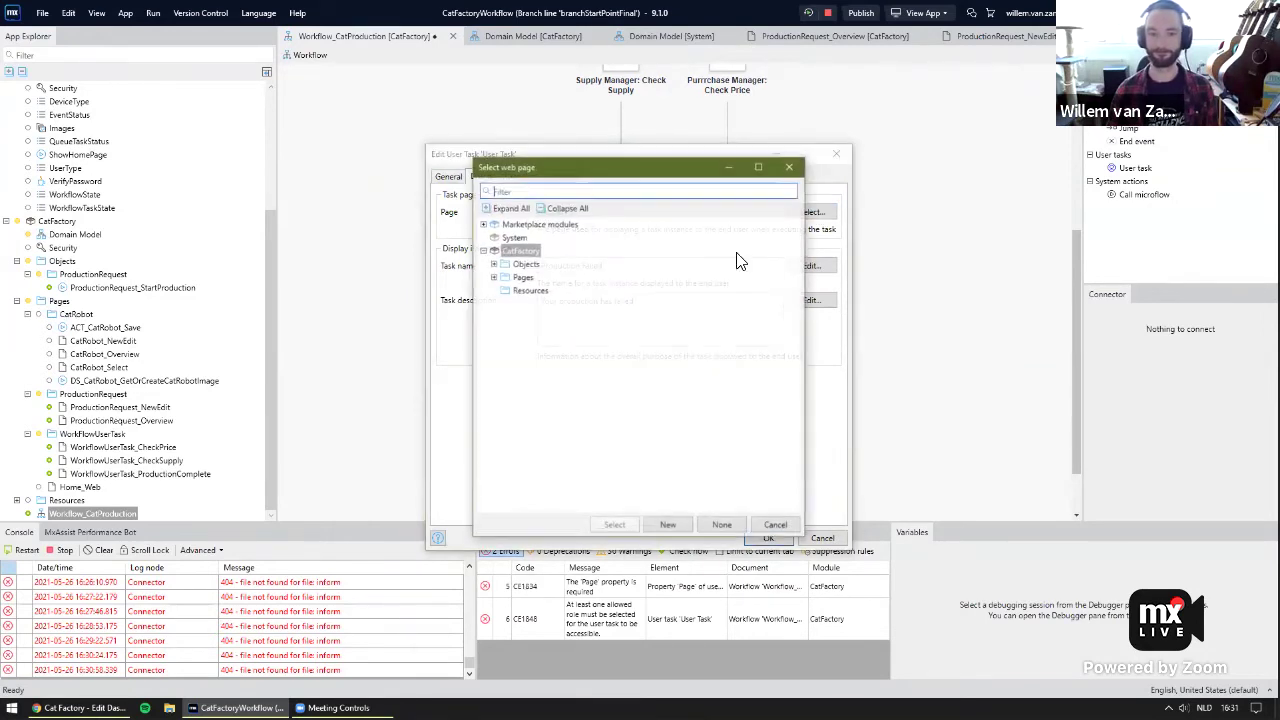
double_click(524, 278)
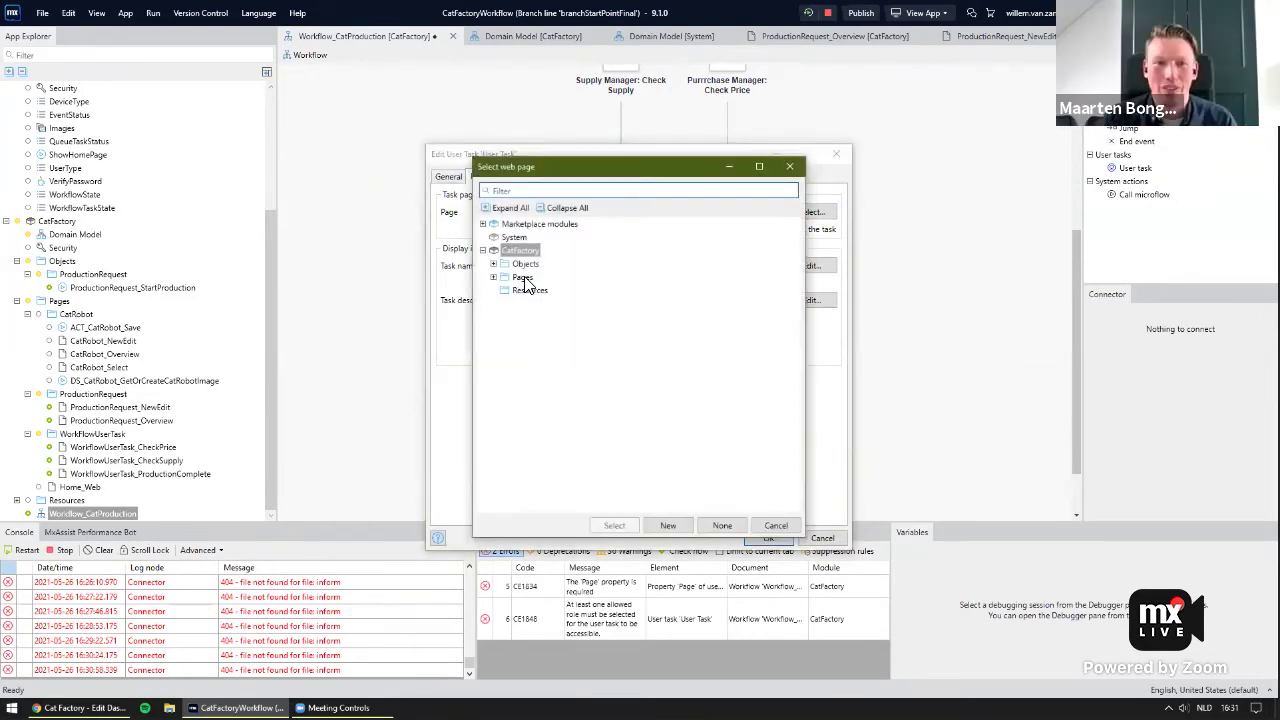
left_click(664, 526)
type("Workflow")
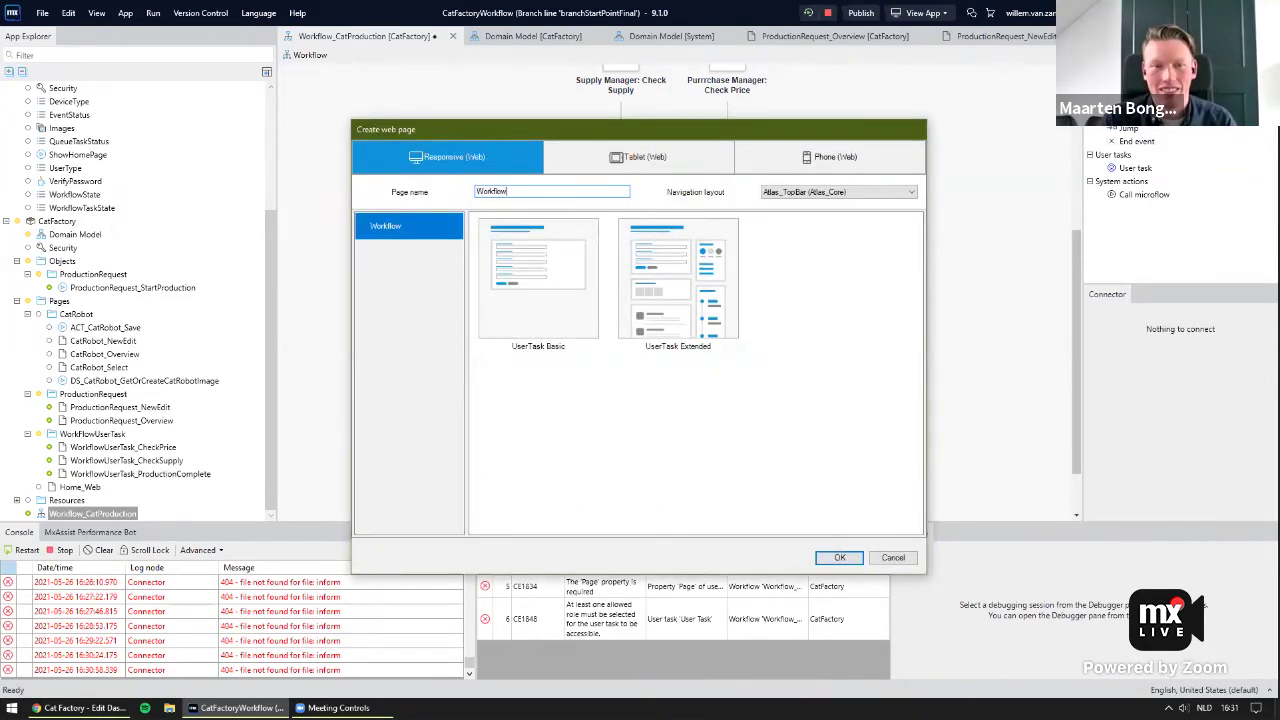
type("UserTask")
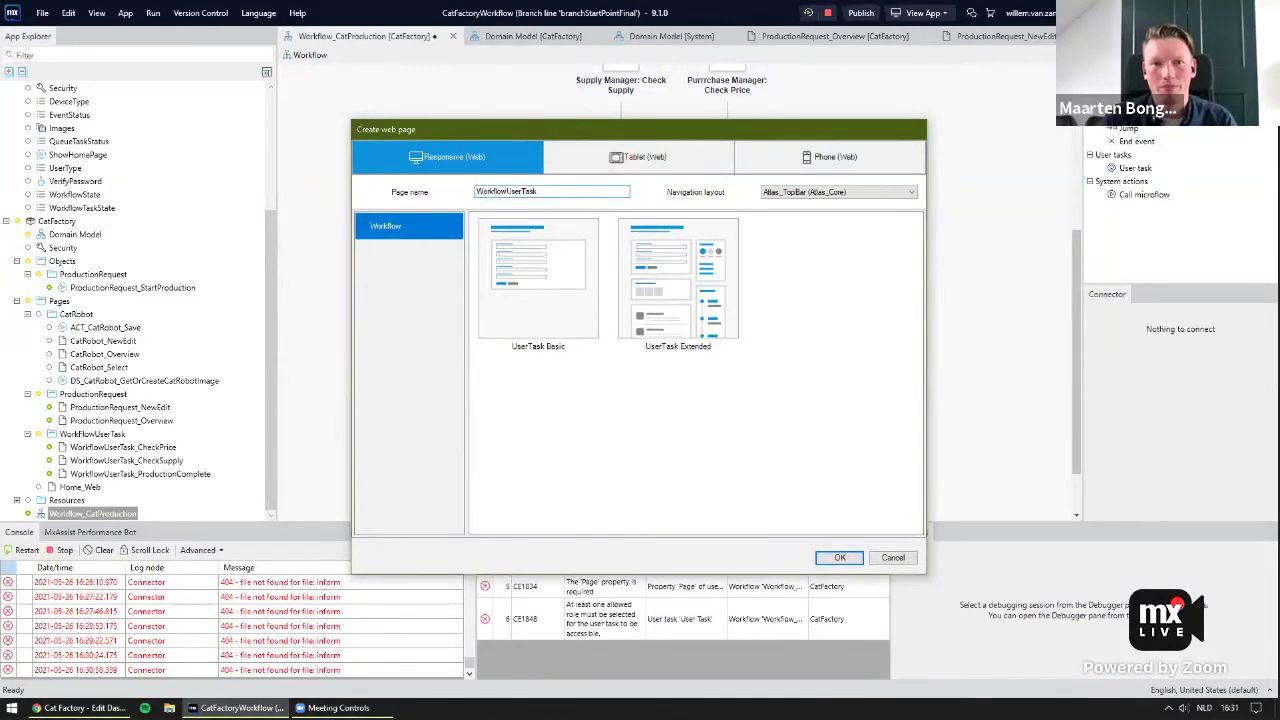
type("_ProductionFailed")
left_click(538, 310)
left_click(840, 557)
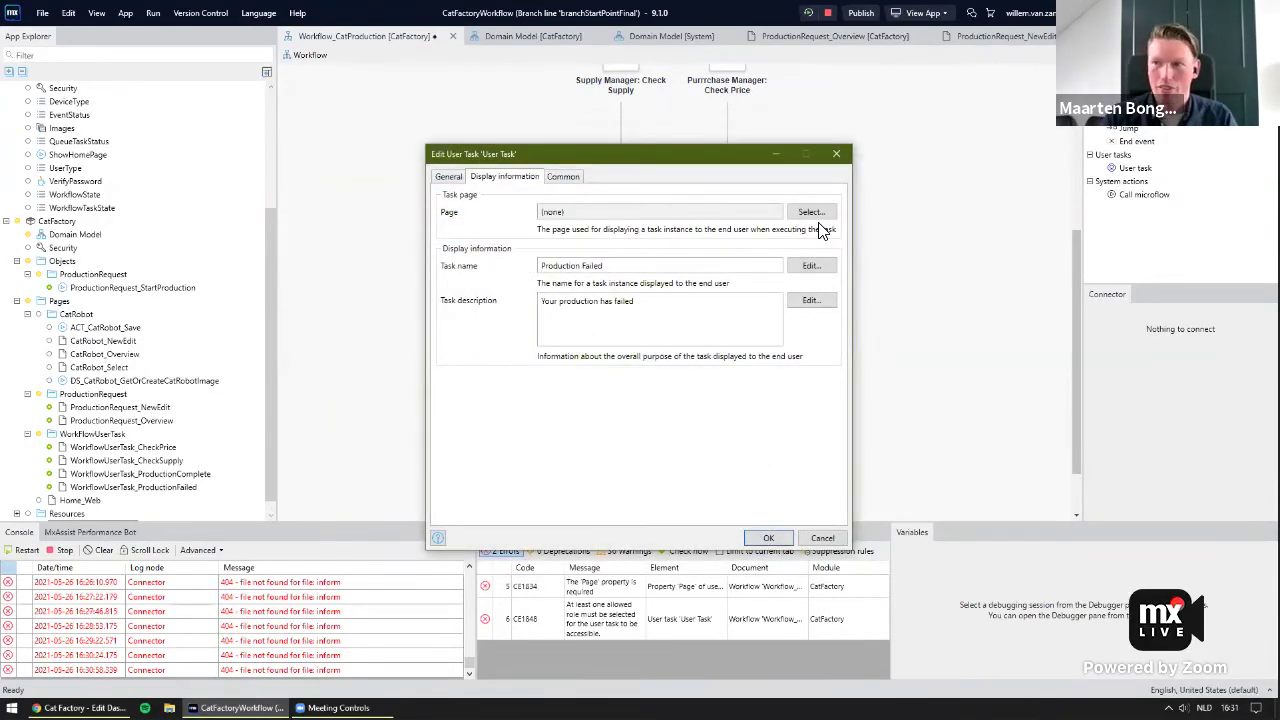
left_click(766, 541)
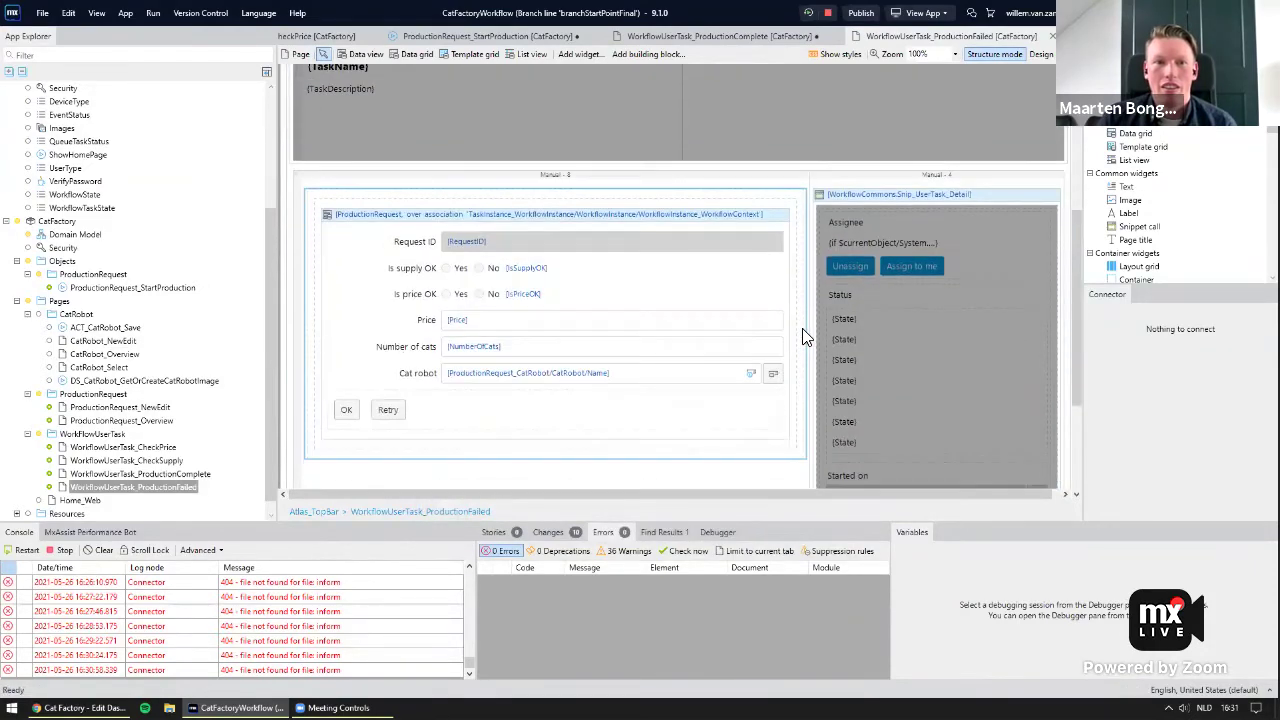
Inspect the Retry button's settings on the production-failed task page and choose Retry as its user task outcome.
scroll(802, 338, "down", 1)
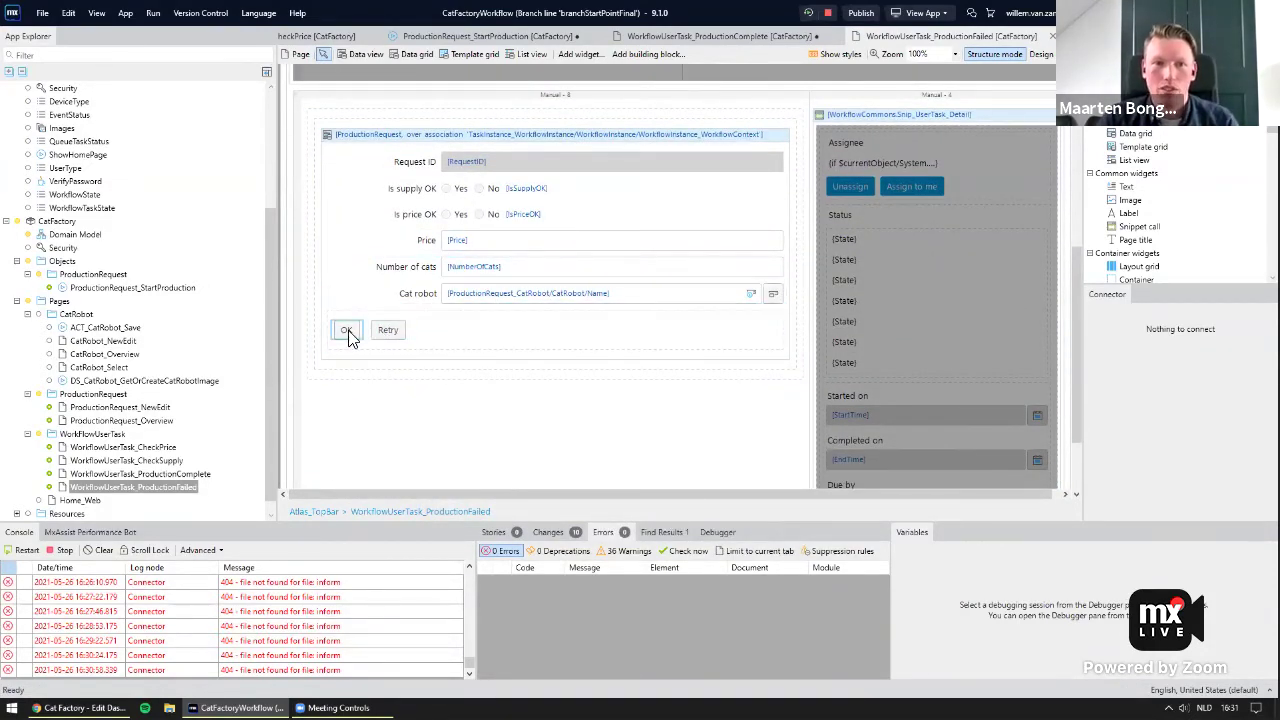
mouse_move(393, 342)
left_mouse_down()
mouse_move(403, 393)
mouse_move(512, 360)
mouse_move(378, 363)
mouse_move(384, 337)
left_mouse_up()
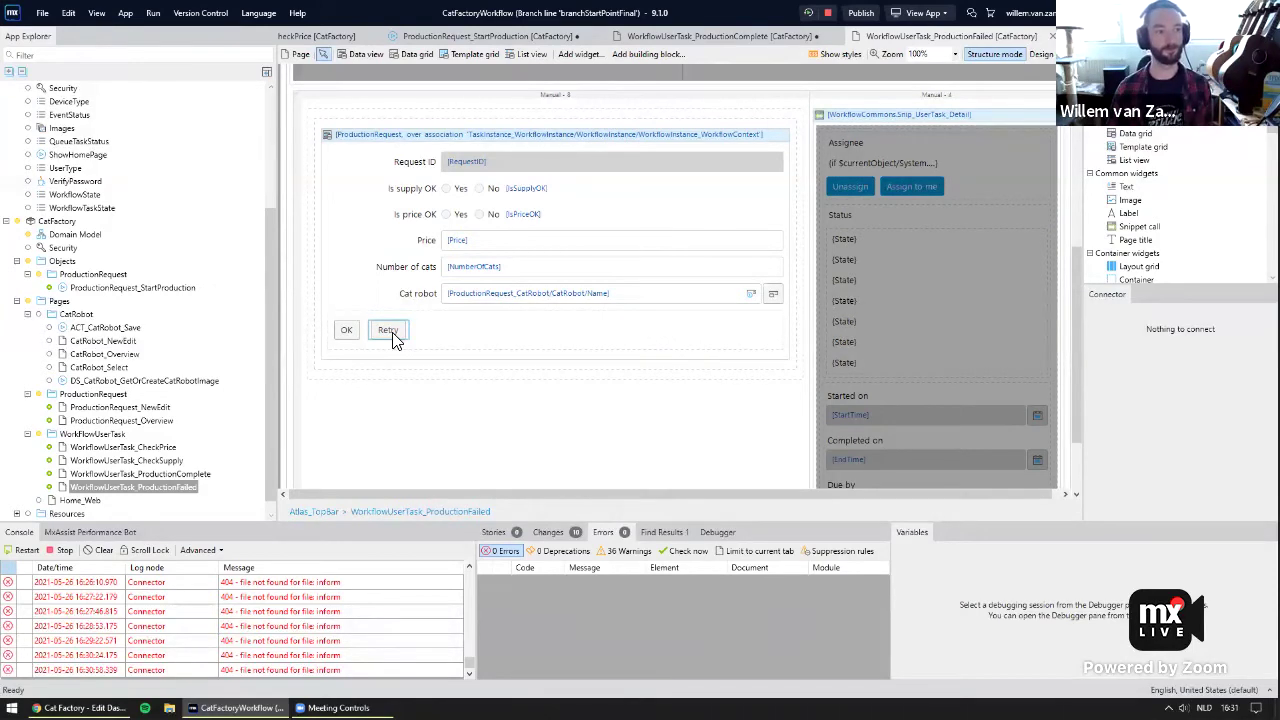
mouse_move(397, 340)
left_mouse_down()
mouse_move(409, 337)
mouse_move(349, 331)
mouse_move(384, 341)
left_mouse_up()
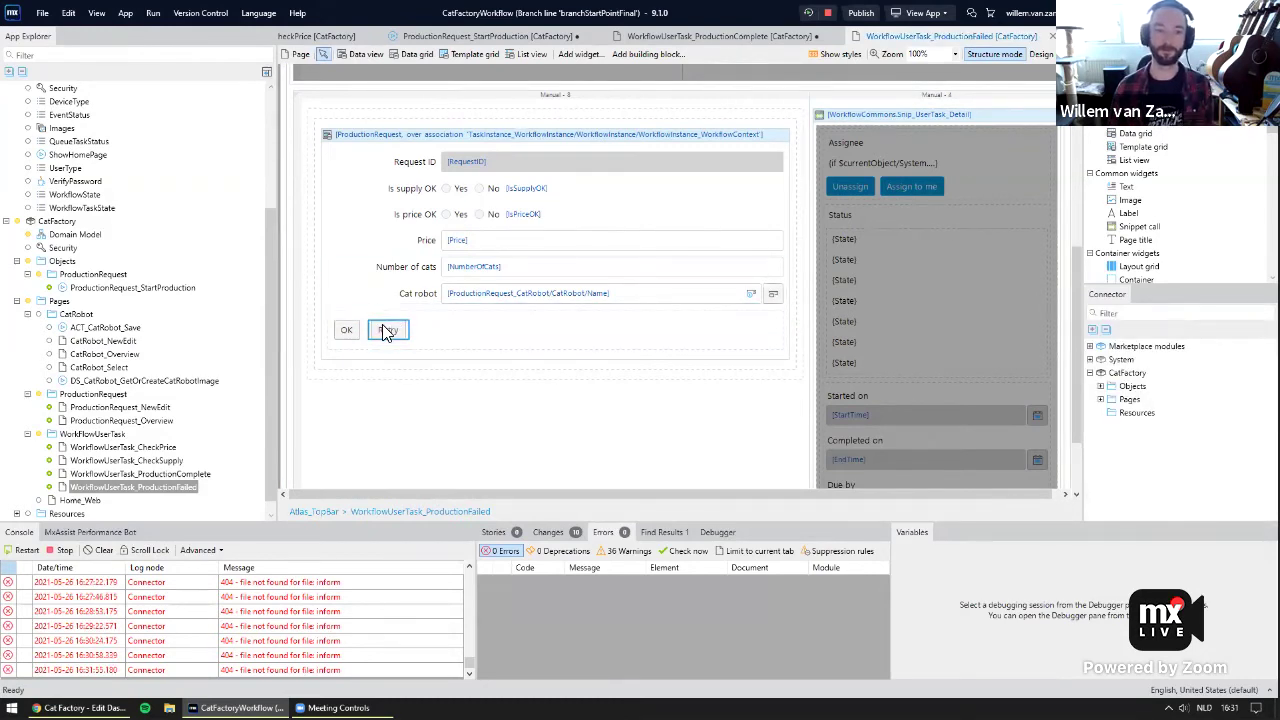
key("Return")
left_click(600, 353)
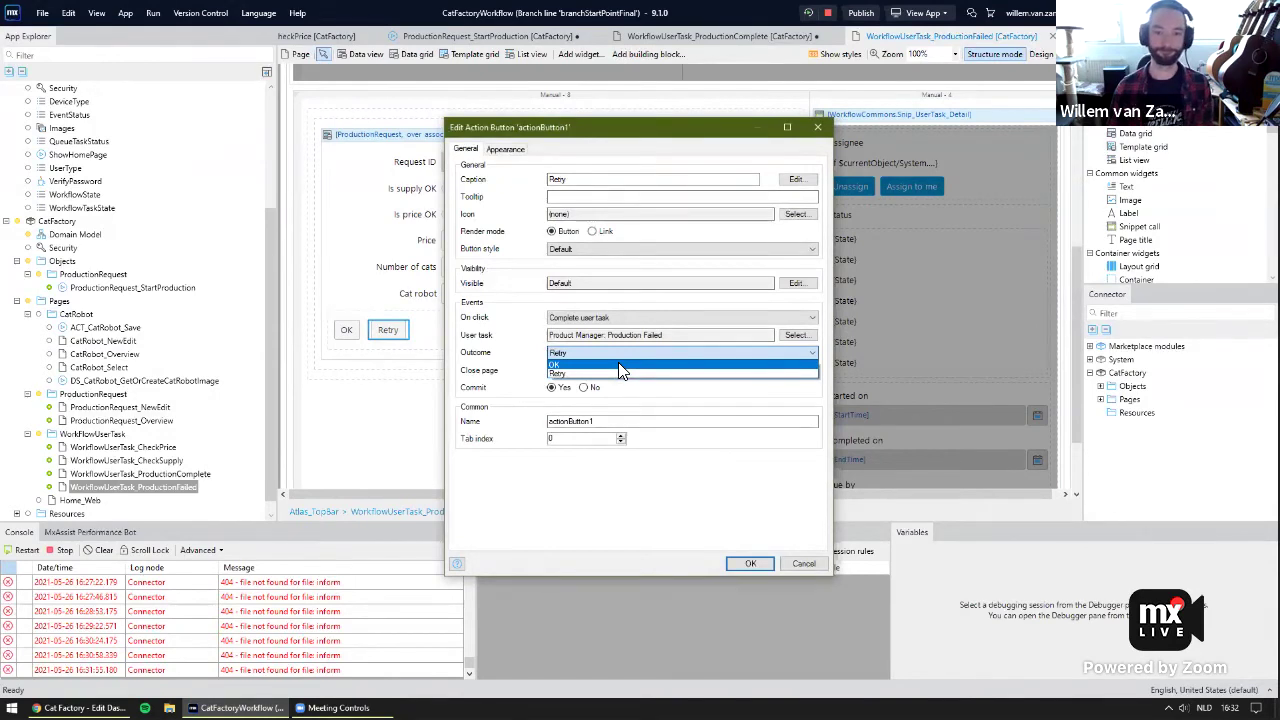
left_click(620, 373)
left_click(749, 563)
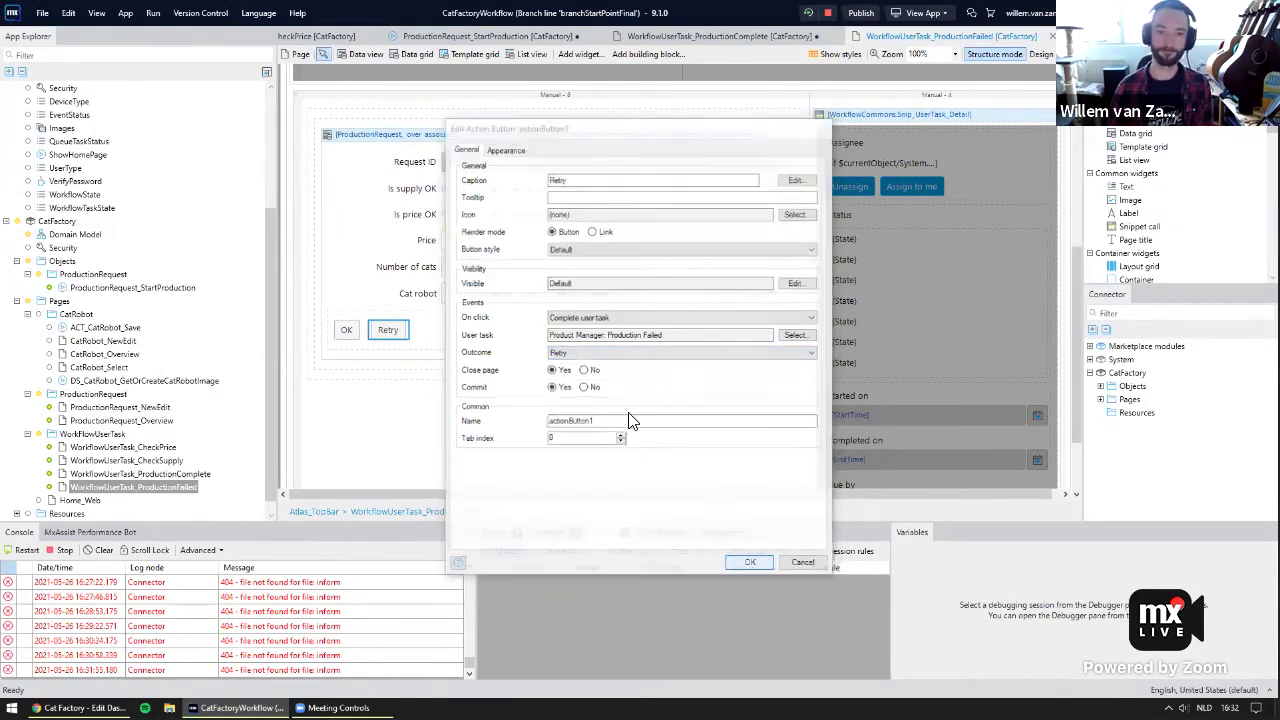
Open Workflow_CatProduction and add a Jump activity to the Retry branch of the Production Failed user task.
scroll(110, 495, "down", 1)
double_click(96, 514)
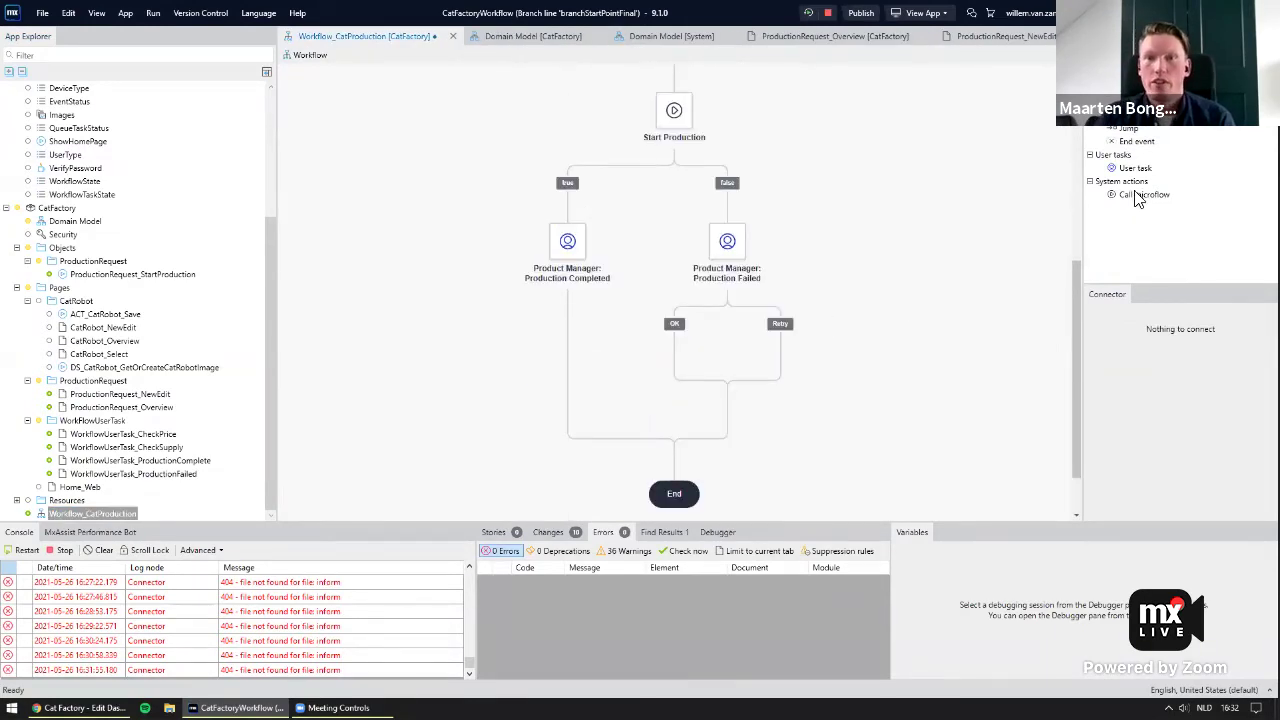
left_click_drag(783, 362, 790, 388)
Set the jump activity's target to Start Production and its caption to "Retry production".
double_click(787, 386)
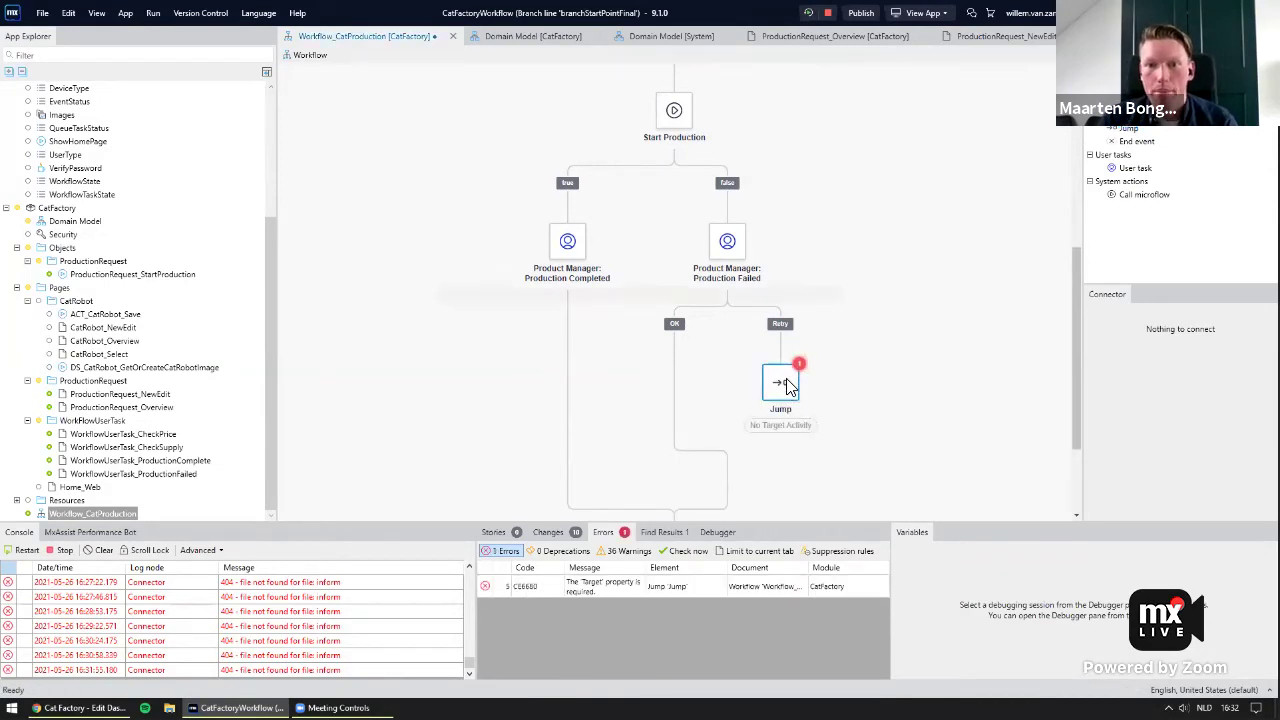
left_click(798, 370)
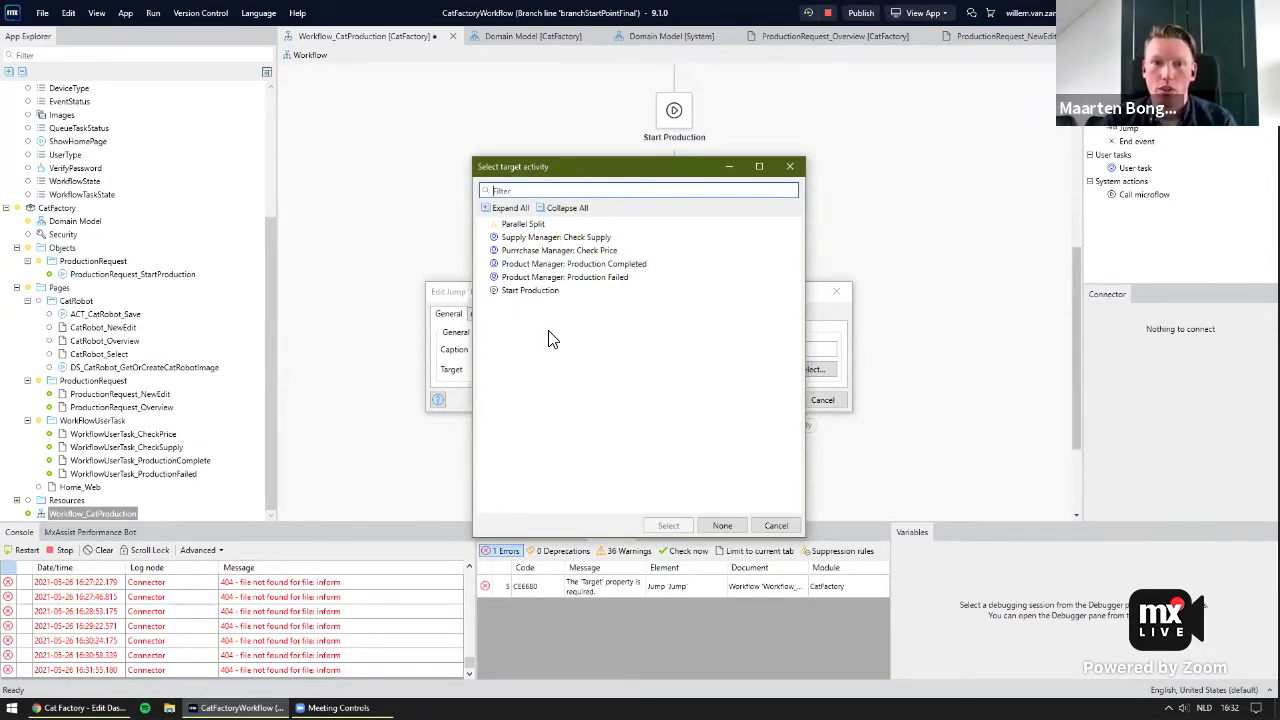
left_click(543, 292)
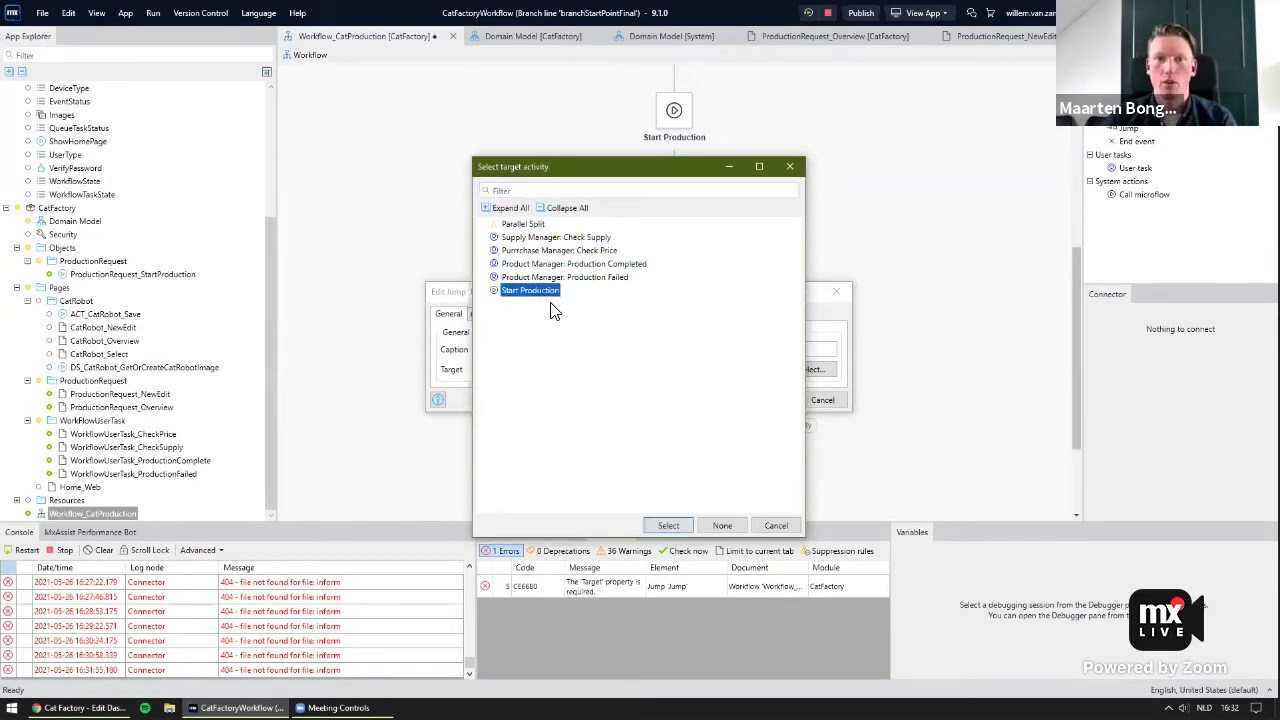
left_click(668, 526)
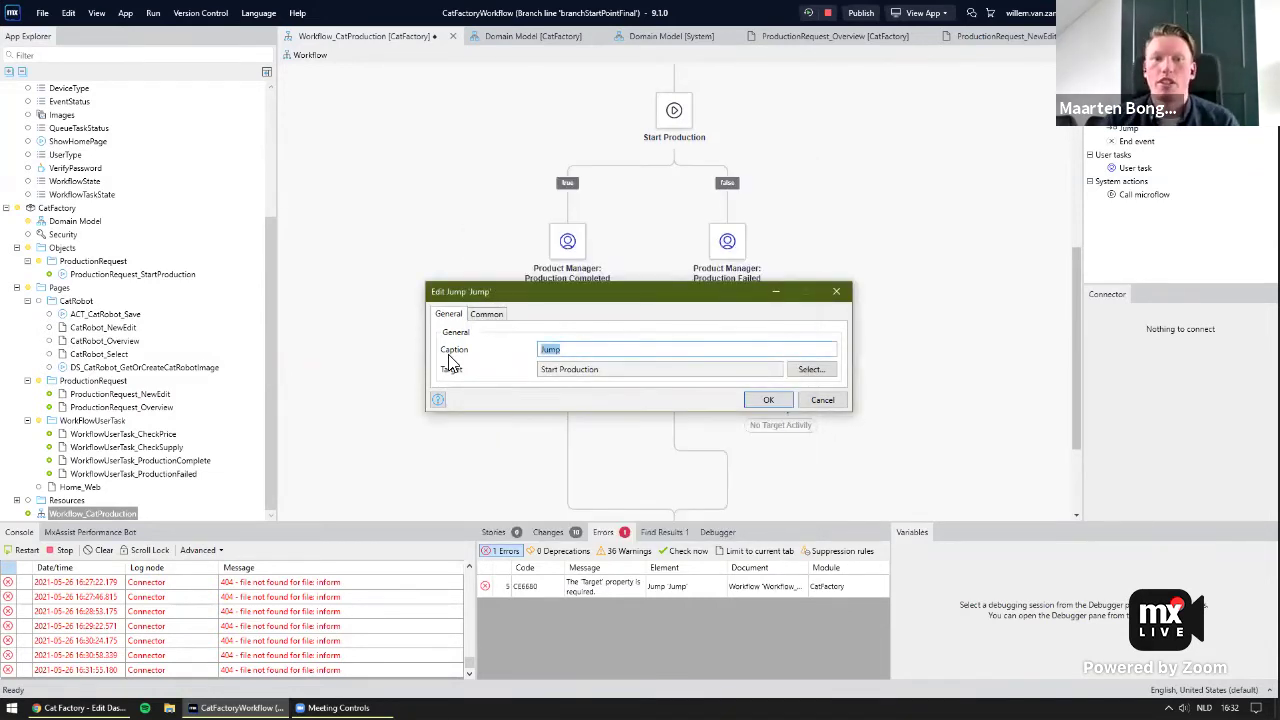
type("production")
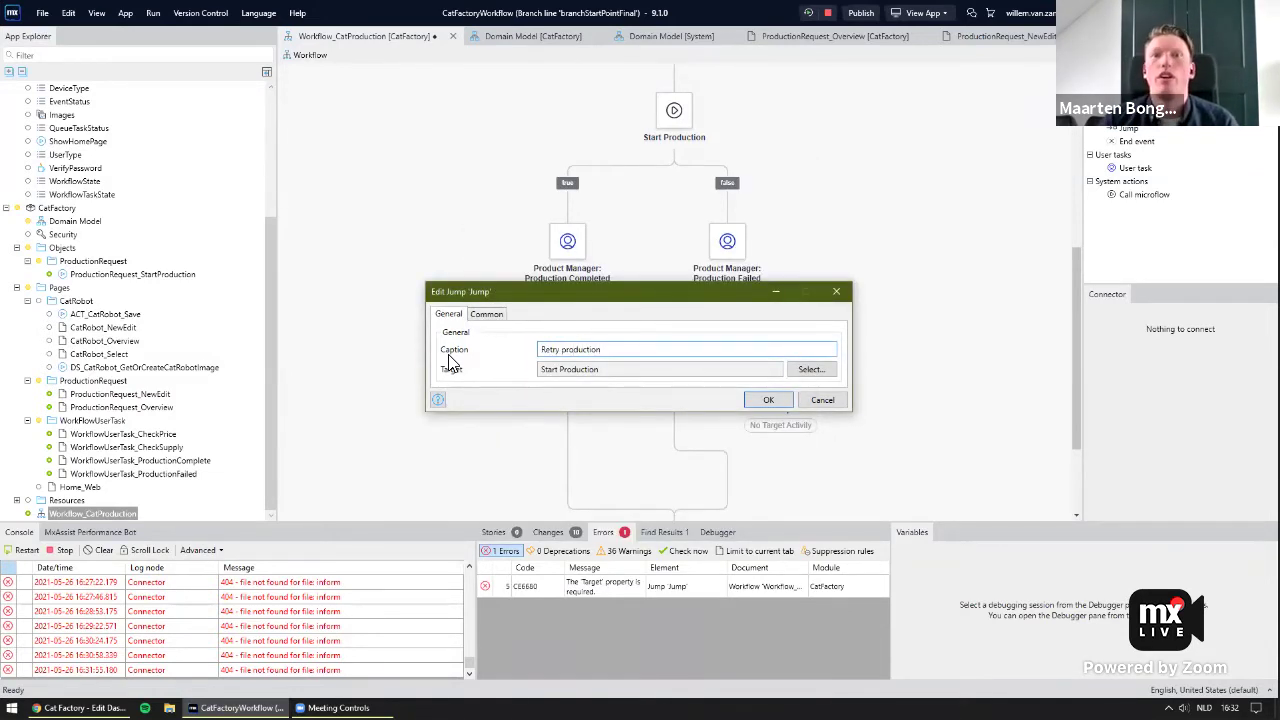
left_click(768, 401)
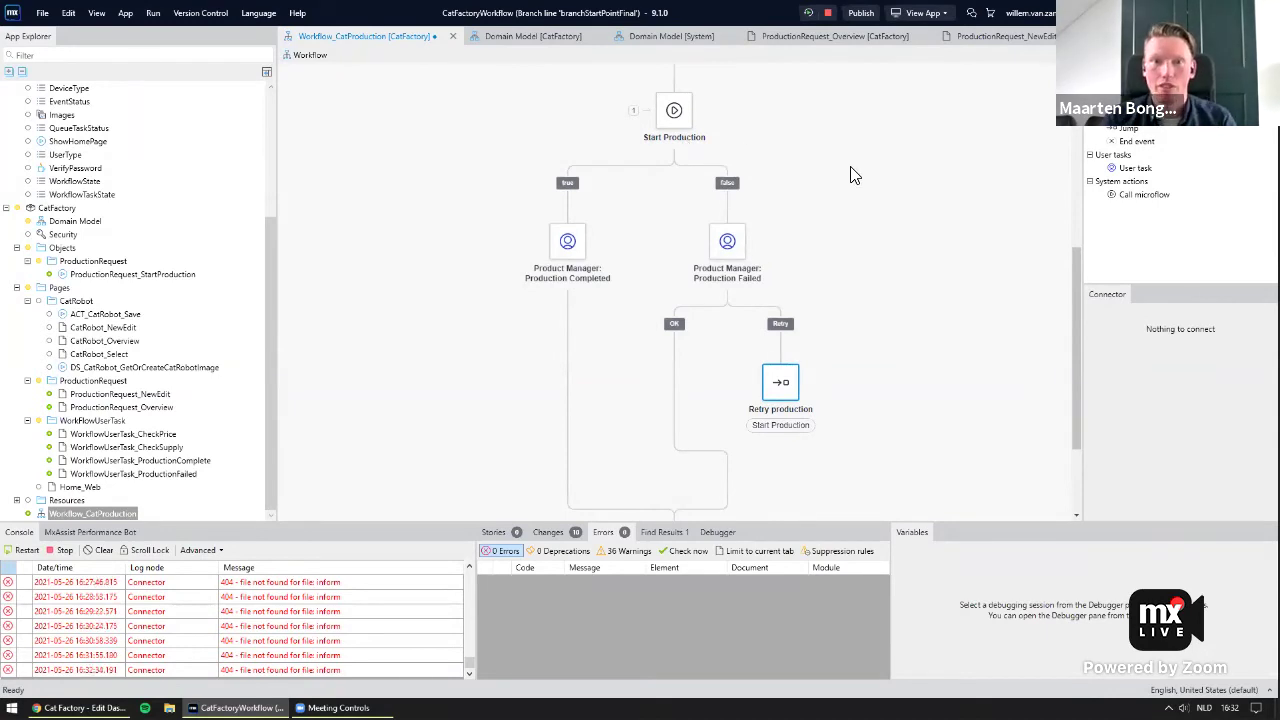
scroll(884, 175, "down", 1)
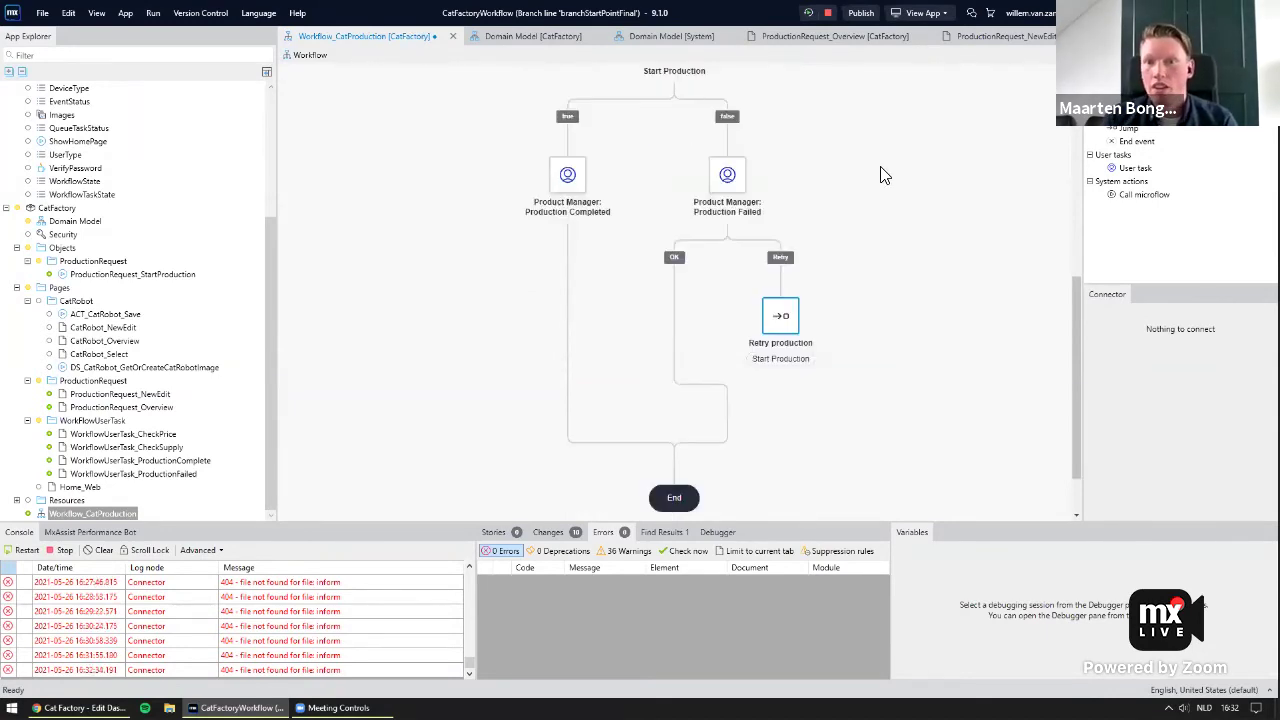